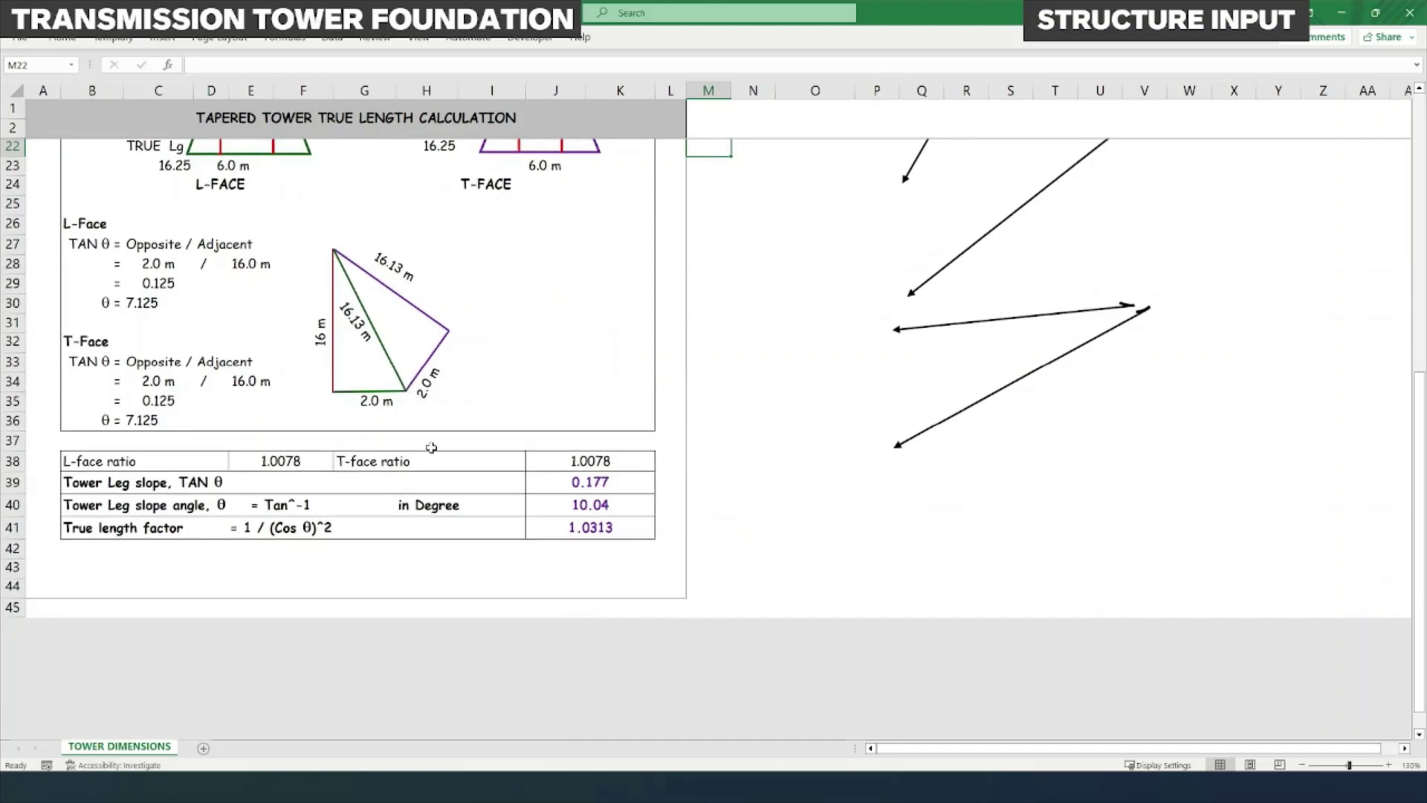
- Select B4:K13 to review the 6.00 m base widths, 2.00 m cross-arm widths and 16.00 m height
scroll(416, 497, "up", 6)
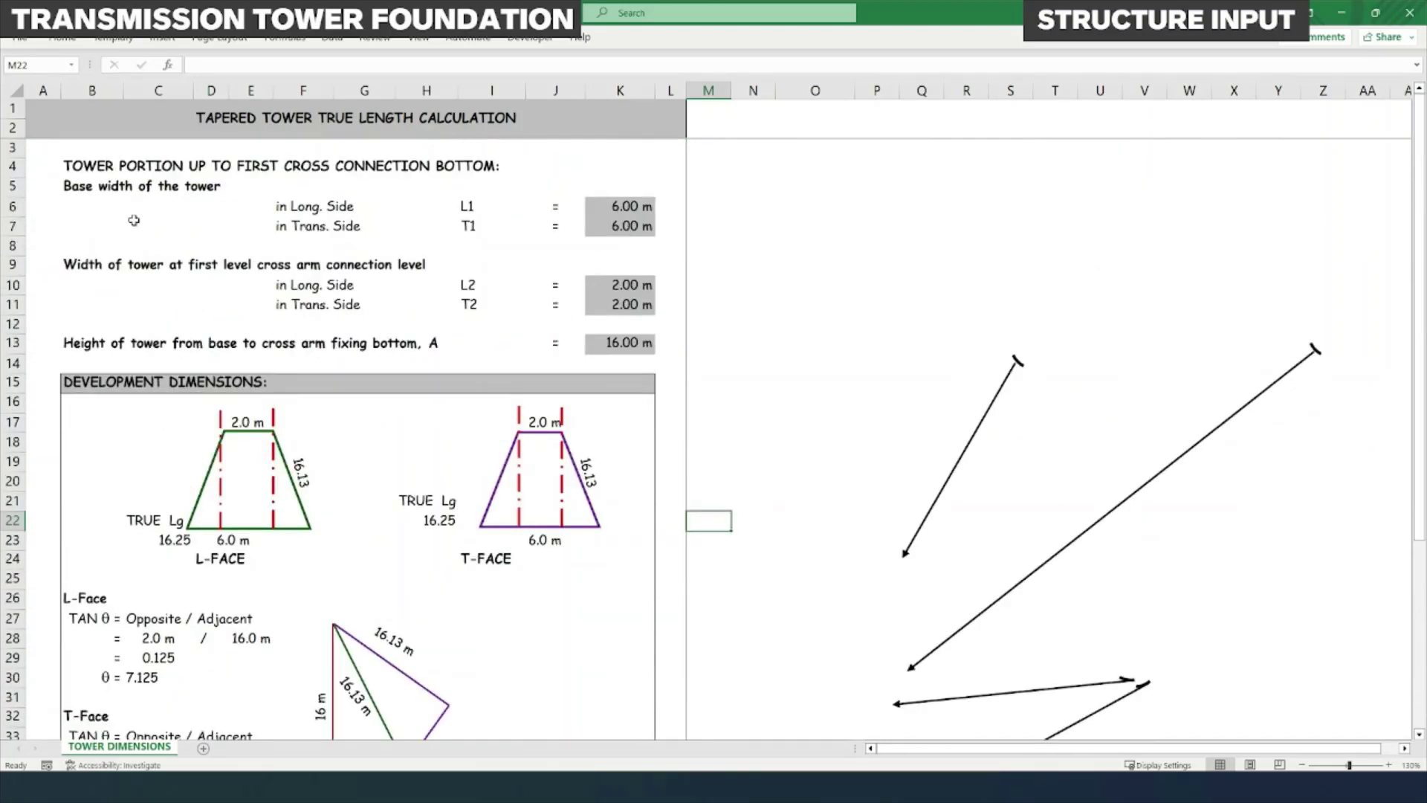
left_click_drag(68, 166, 620, 355)
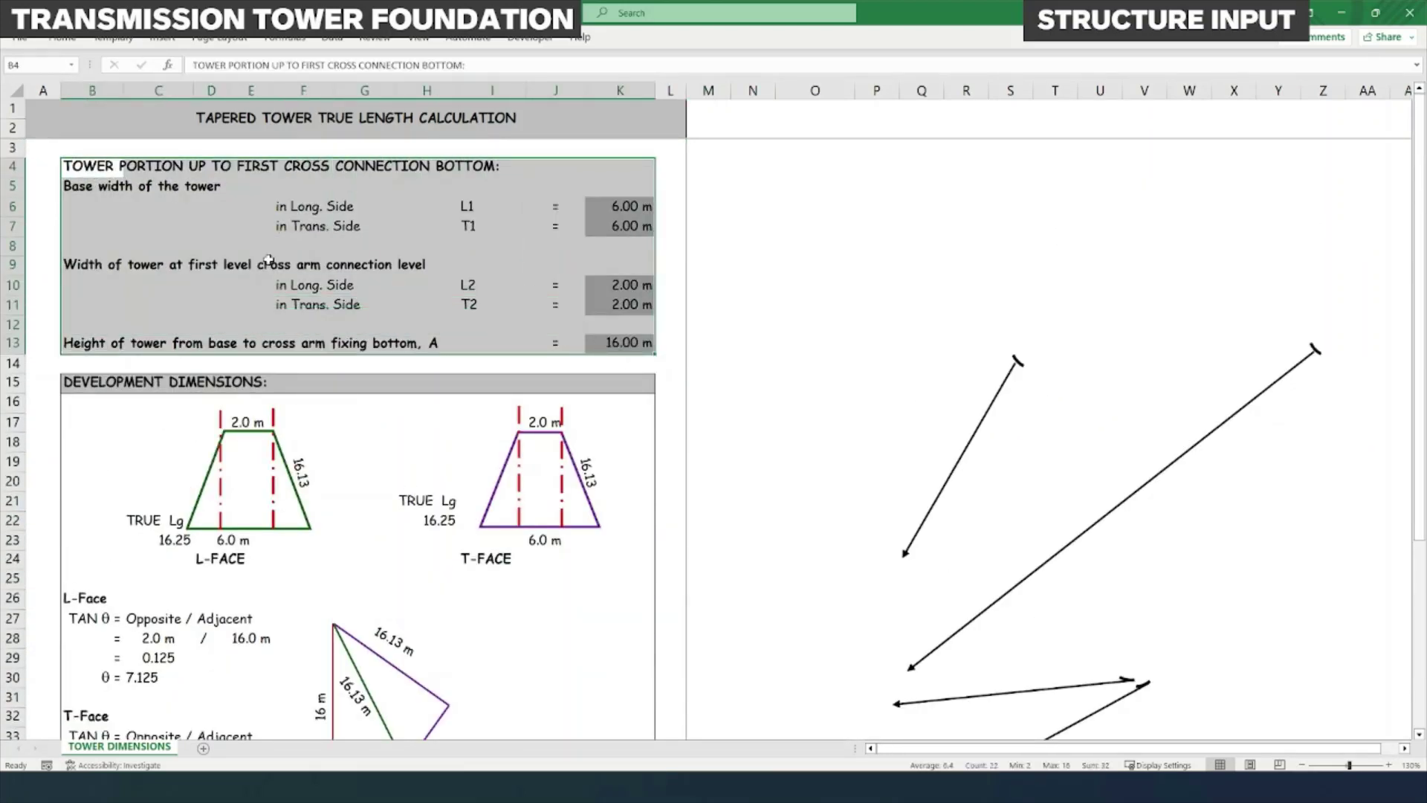
left_click(348, 442)
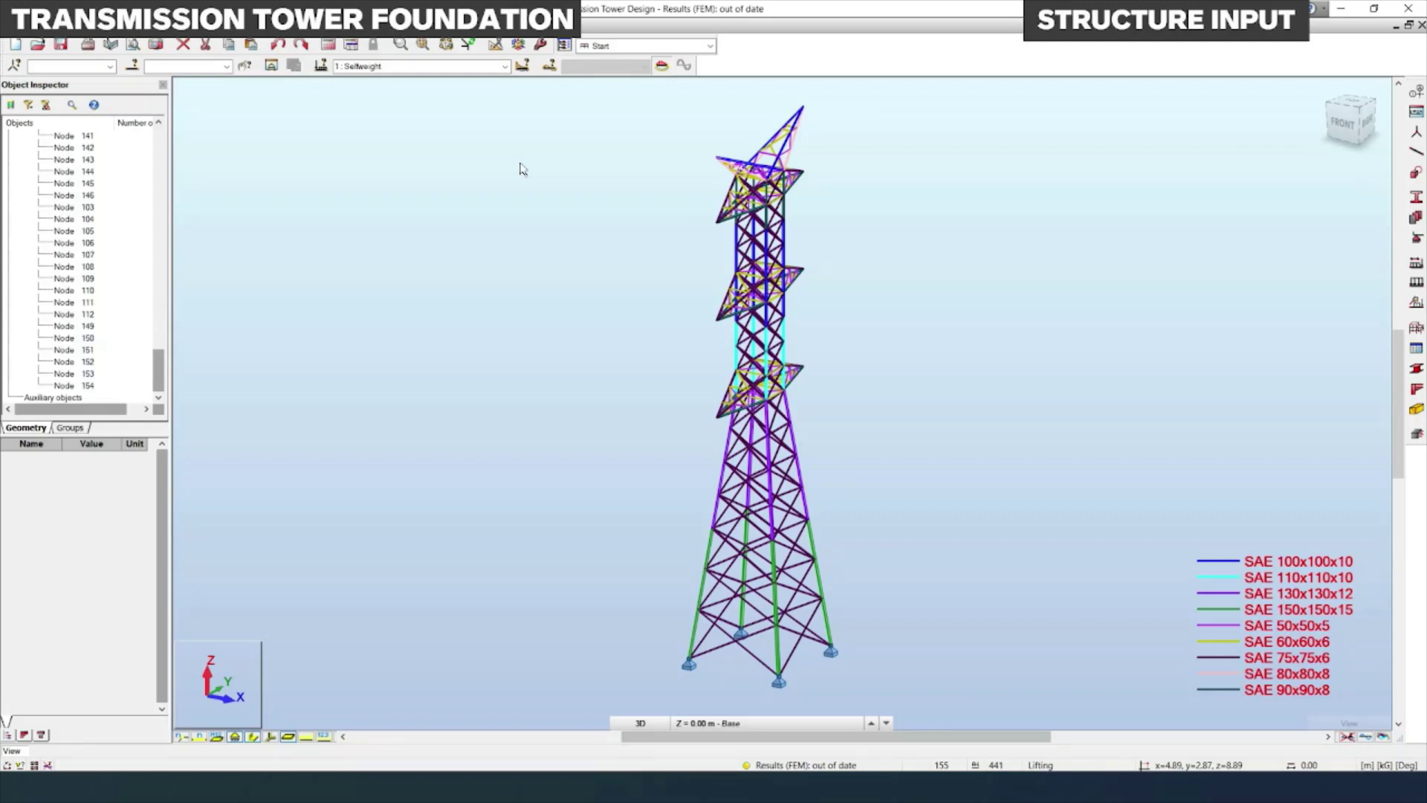
scroll(520, 169, "up", 2)
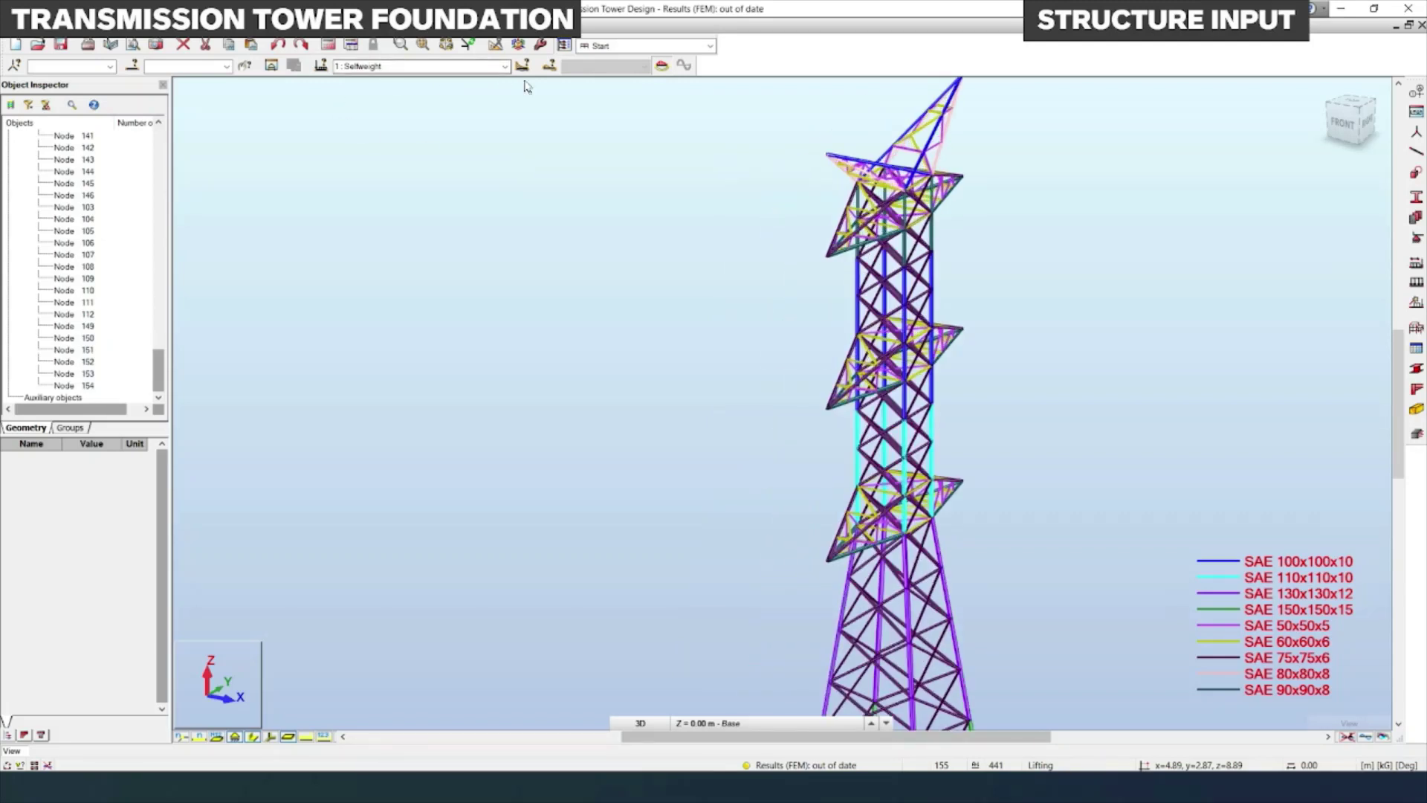
left_click(505, 69)
left_click(505, 67)
scroll(438, 270, "down", 10)
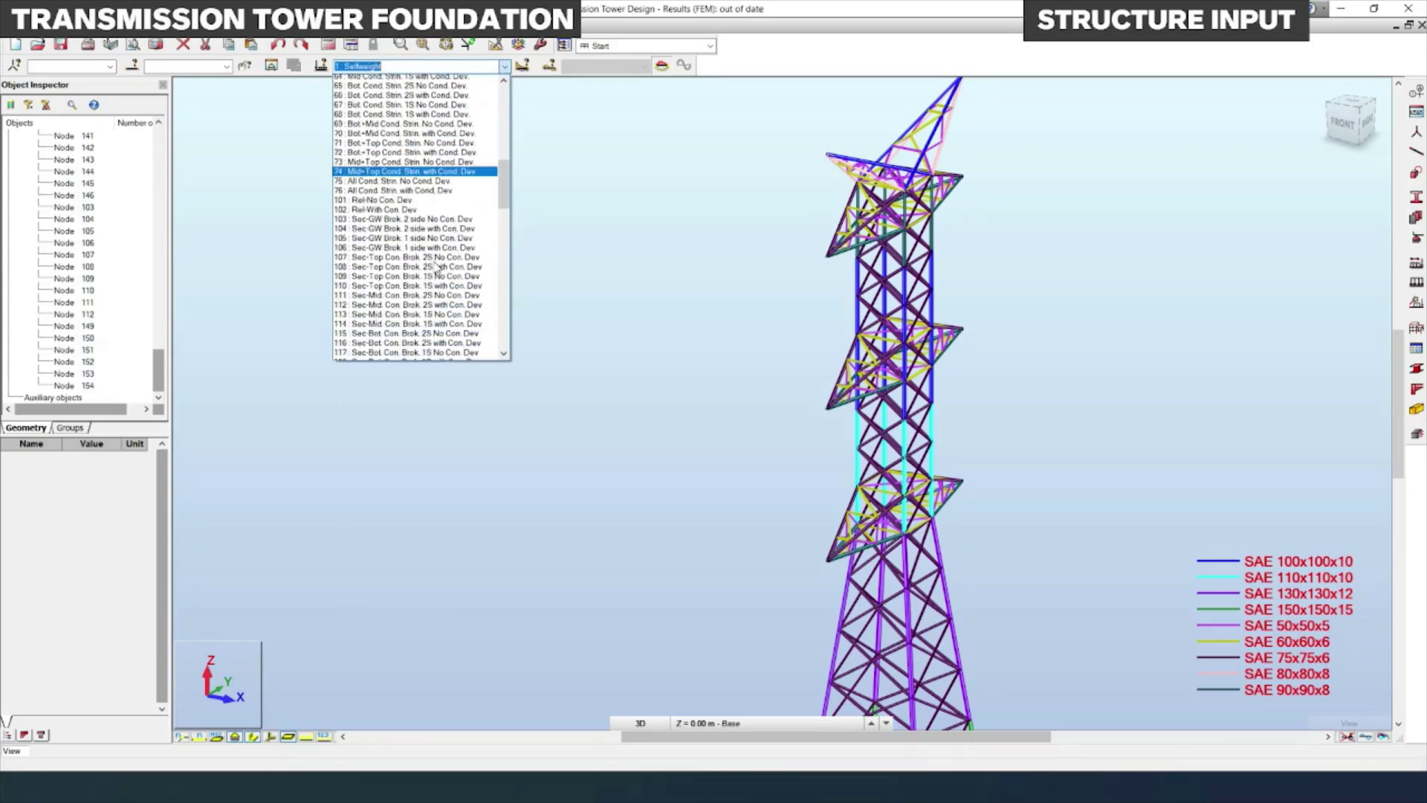
scroll(437, 269, "down", 20)
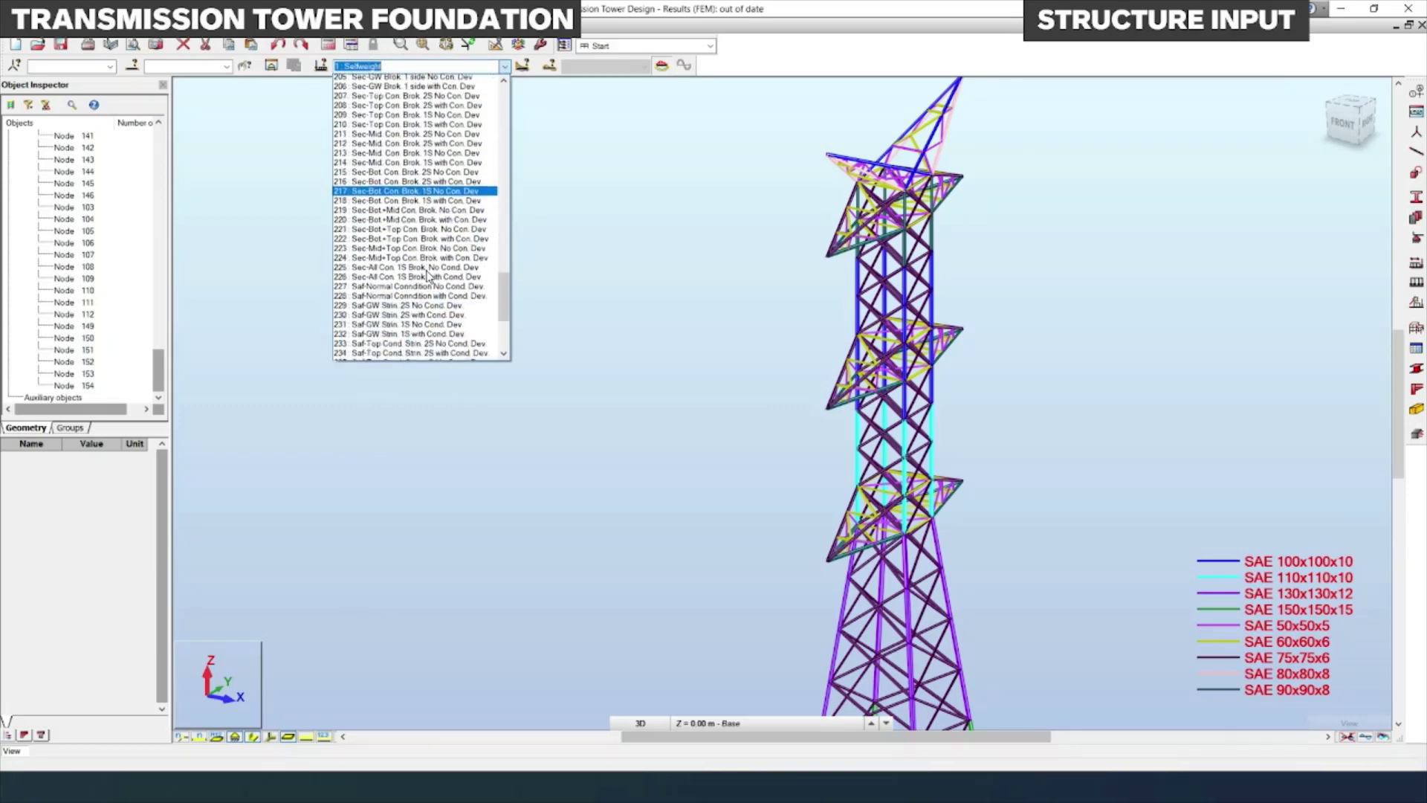
scroll(429, 276, "down", 1)
left_click(657, 321)
scroll(657, 321, "down", 1)
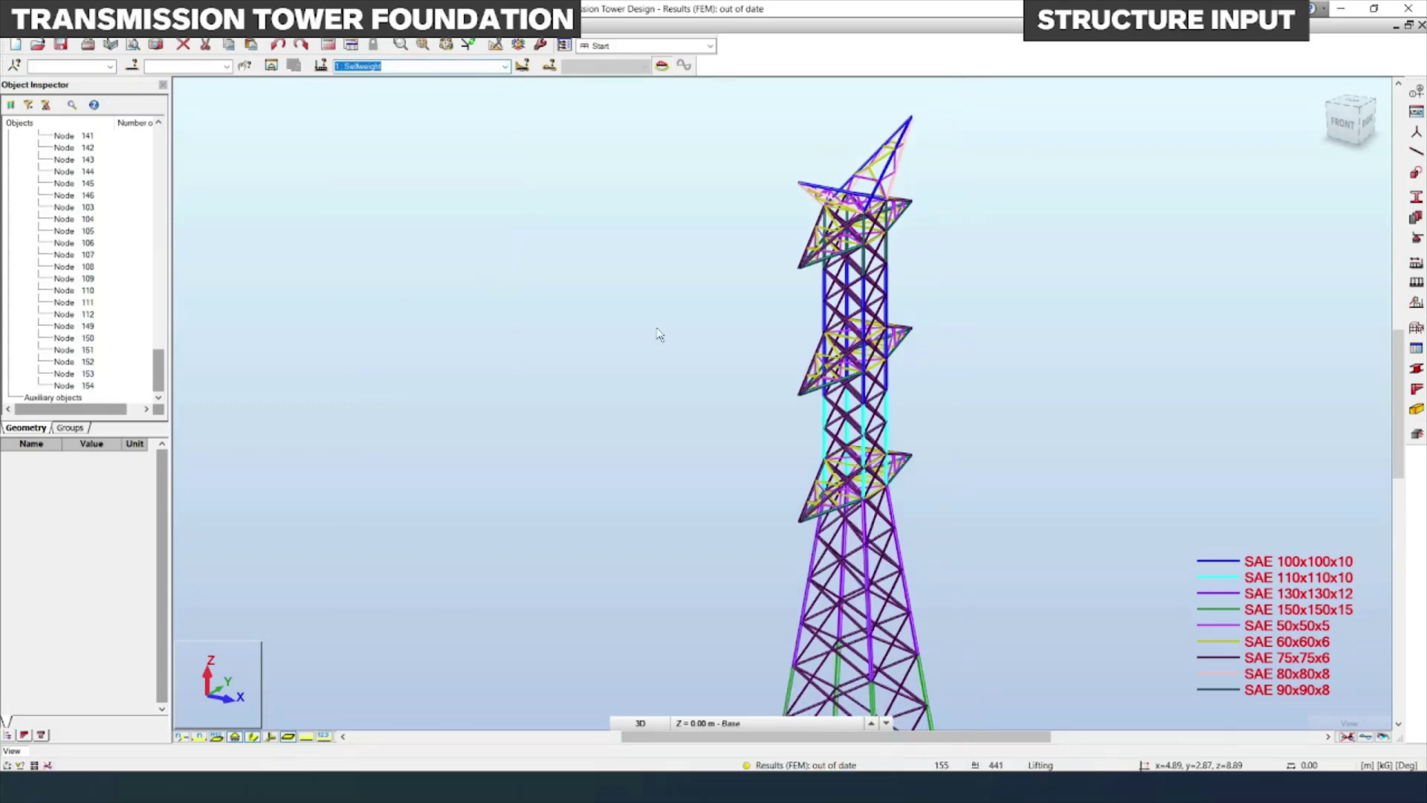
scroll(602, 331, "down", 5)
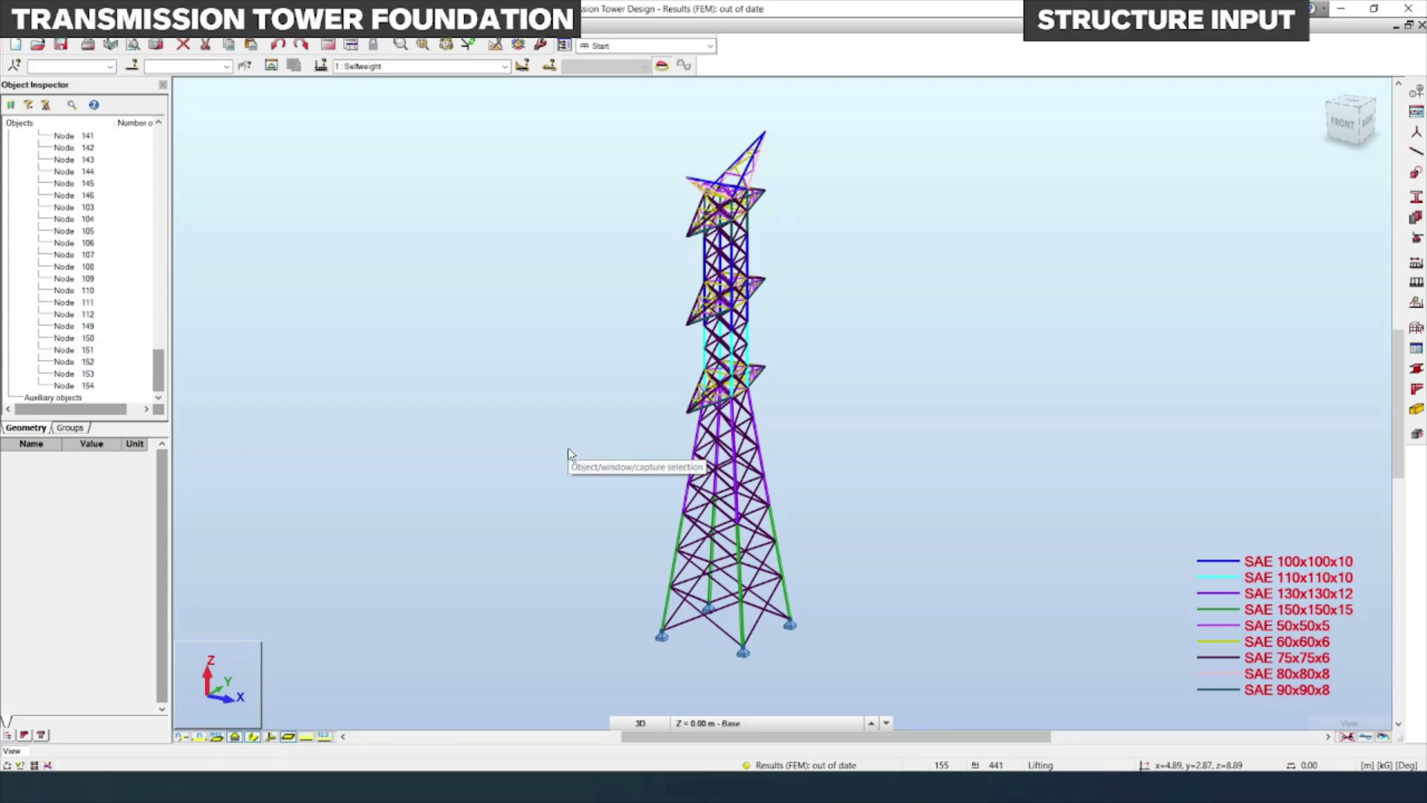
scroll(808, 653, "up", 4)
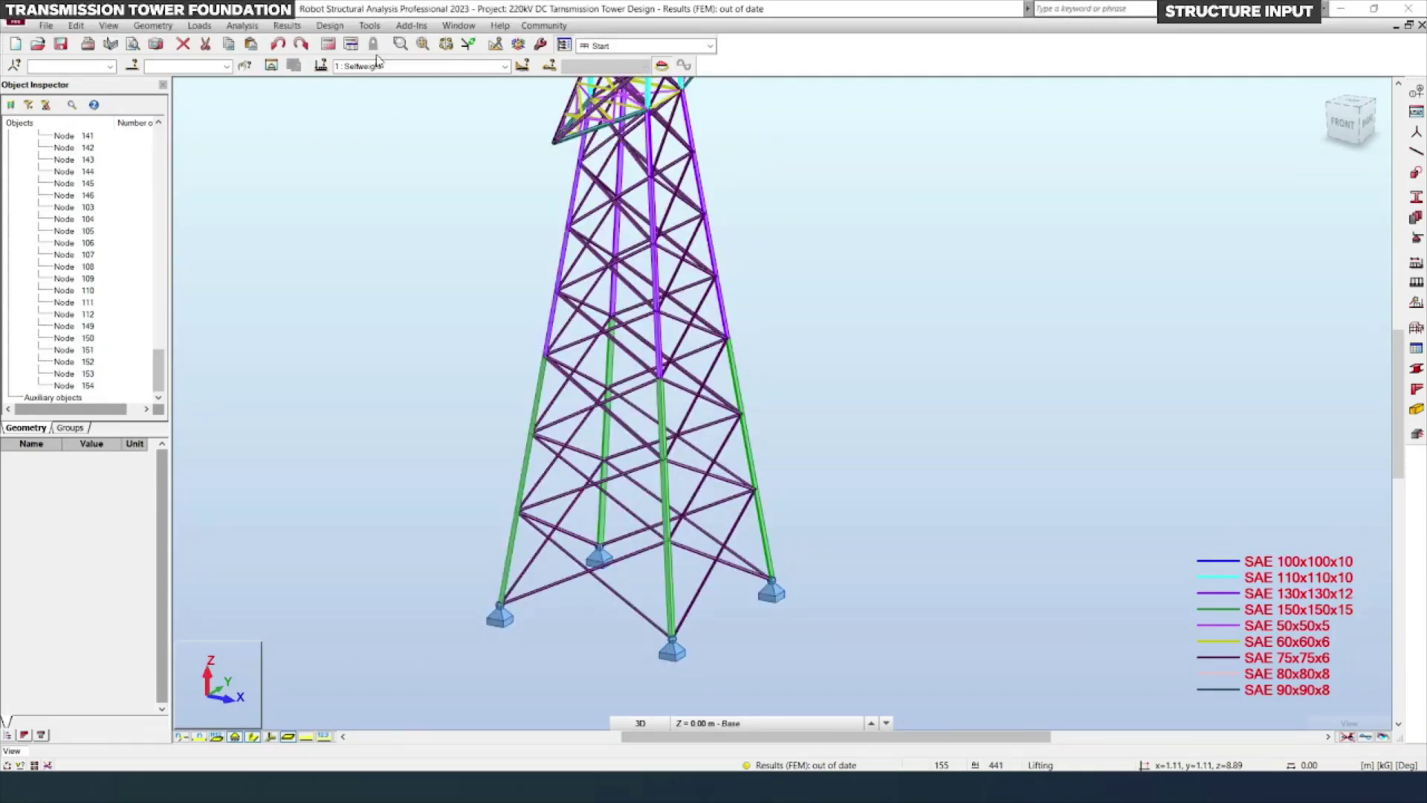
- Start Robot's Dimension Lines tool from the Tools menu
left_click(369, 26)
left_click(401, 42)
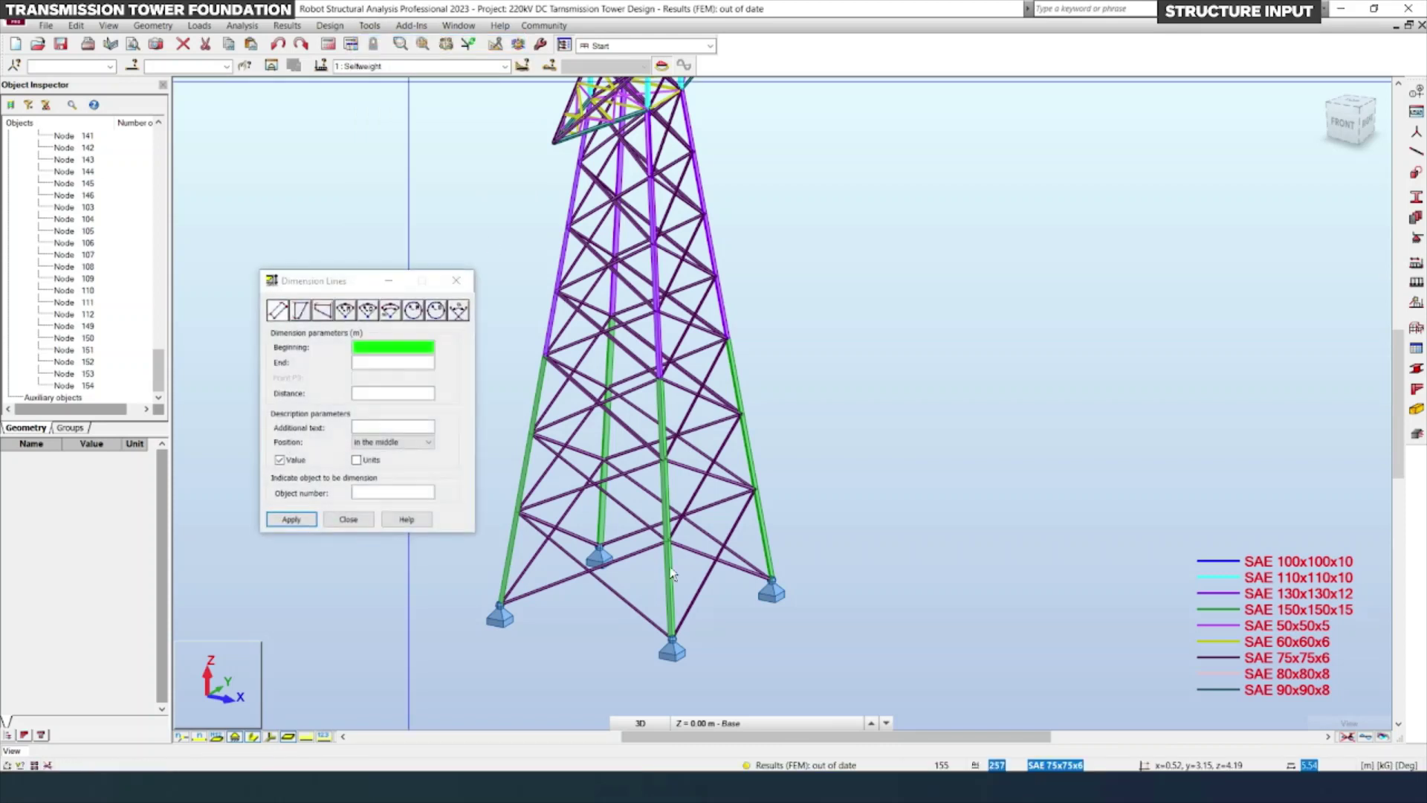
left_click(456, 280)
left_click(369, 26)
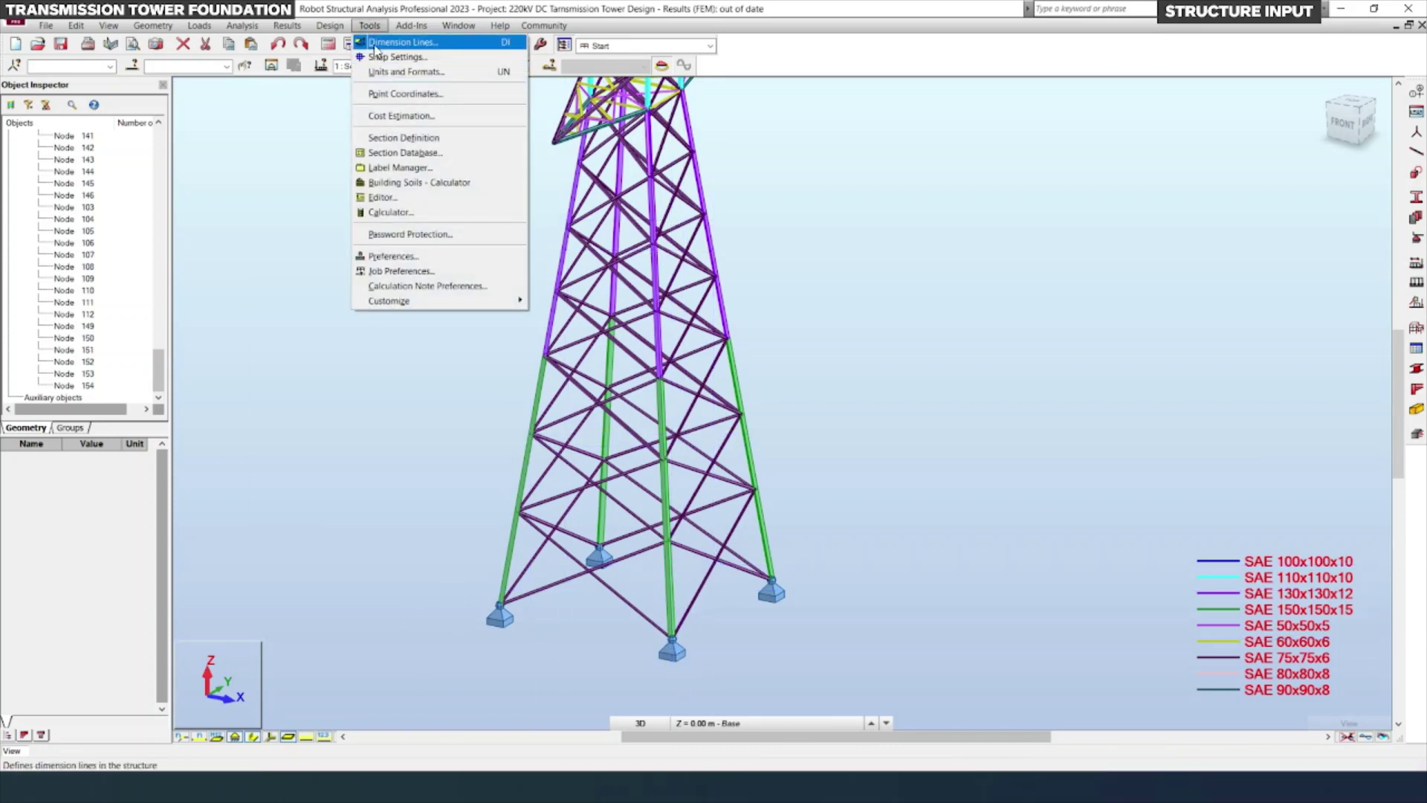
left_click(375, 44)
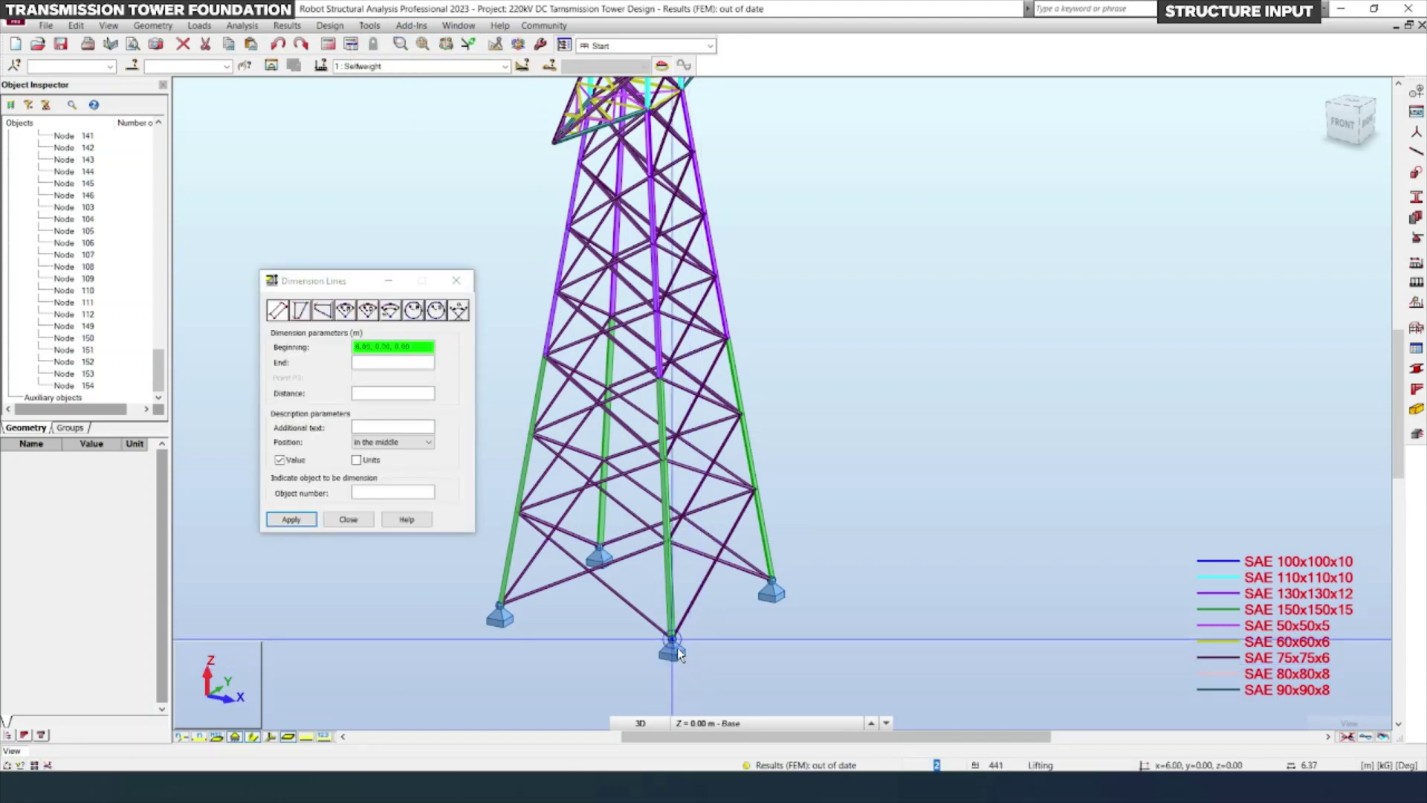
- Dimension the 6.00 m tower base width and the 2.00 m cross-arm width
left_click(673, 639)
left_click(772, 581)
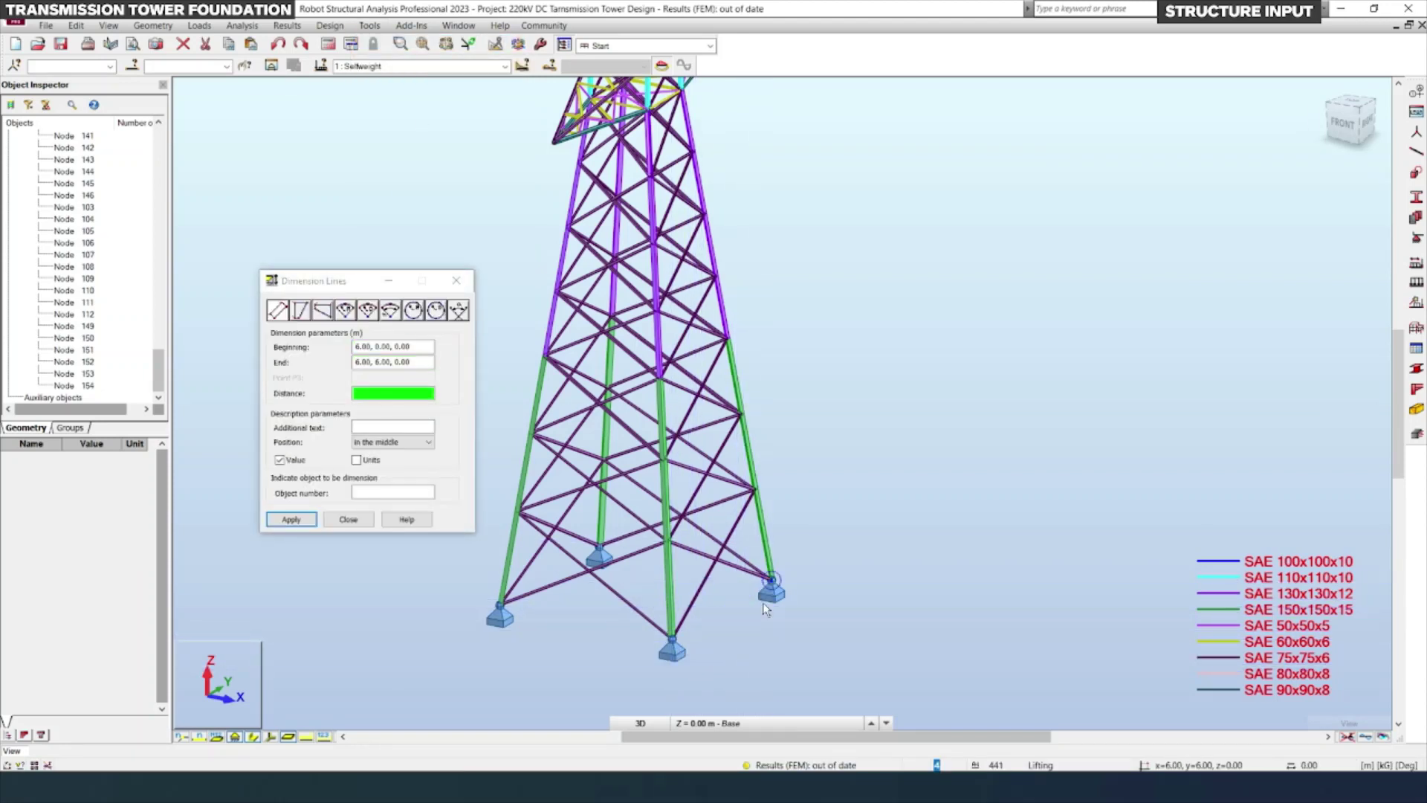
left_click(773, 647)
scroll(805, 538, "up", 3)
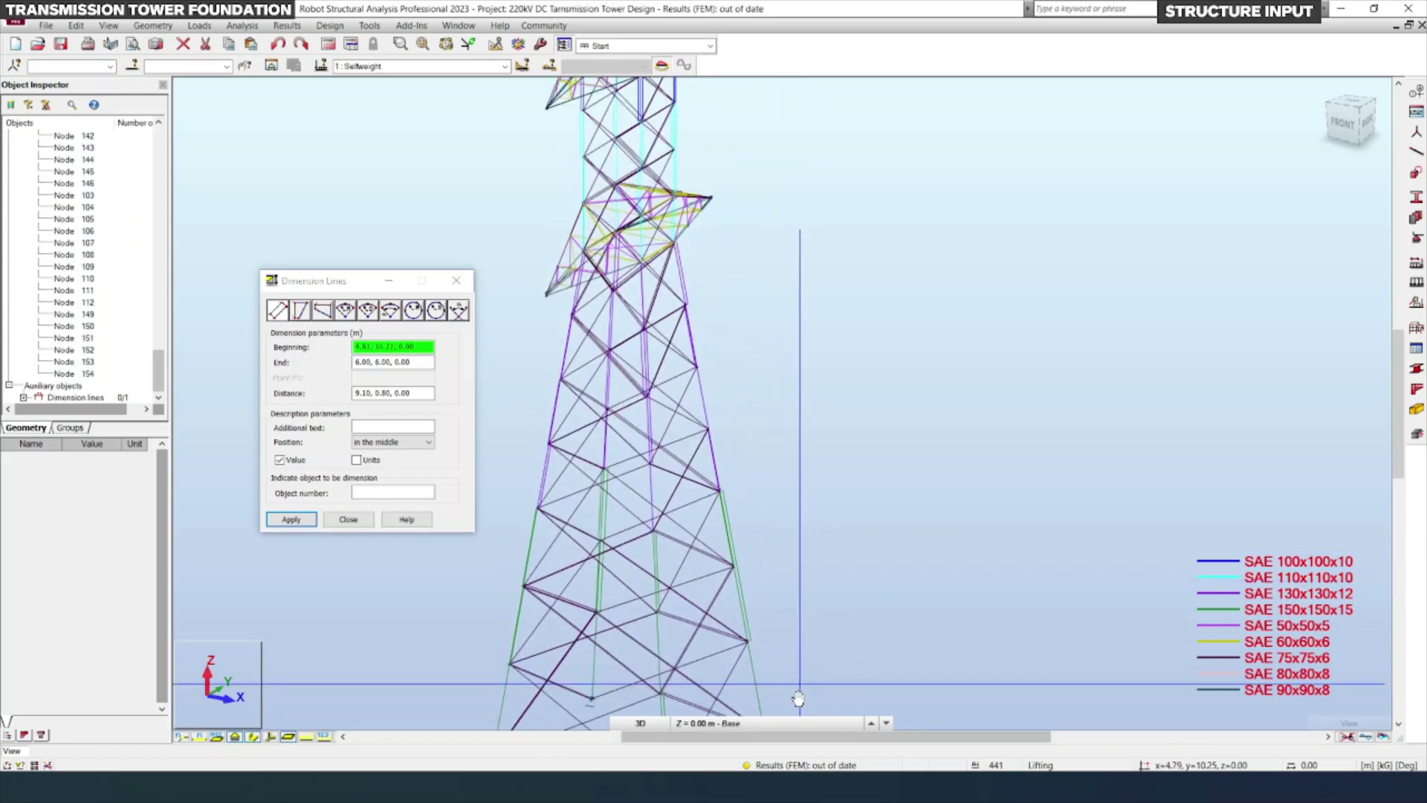
scroll(676, 238, "up", 4)
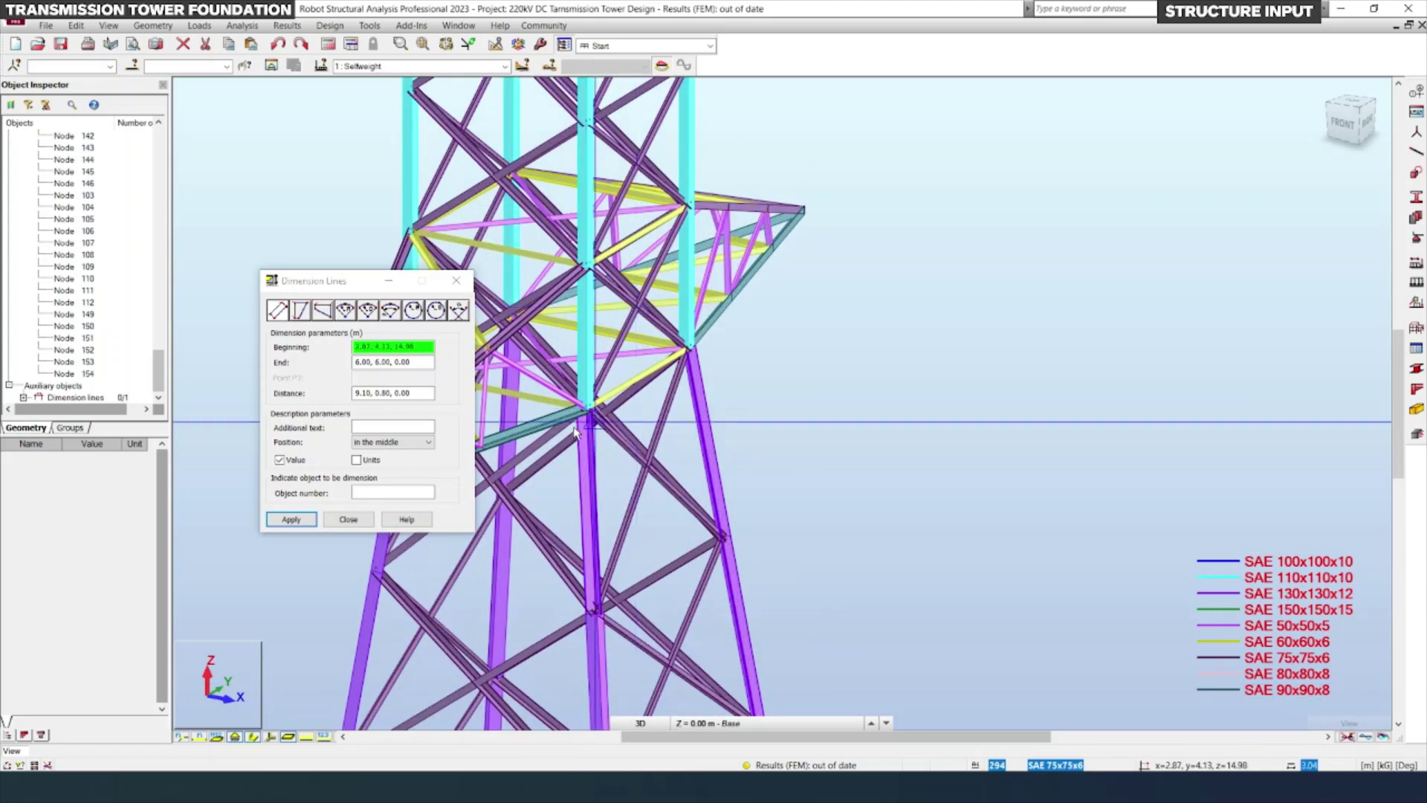
left_click(583, 418)
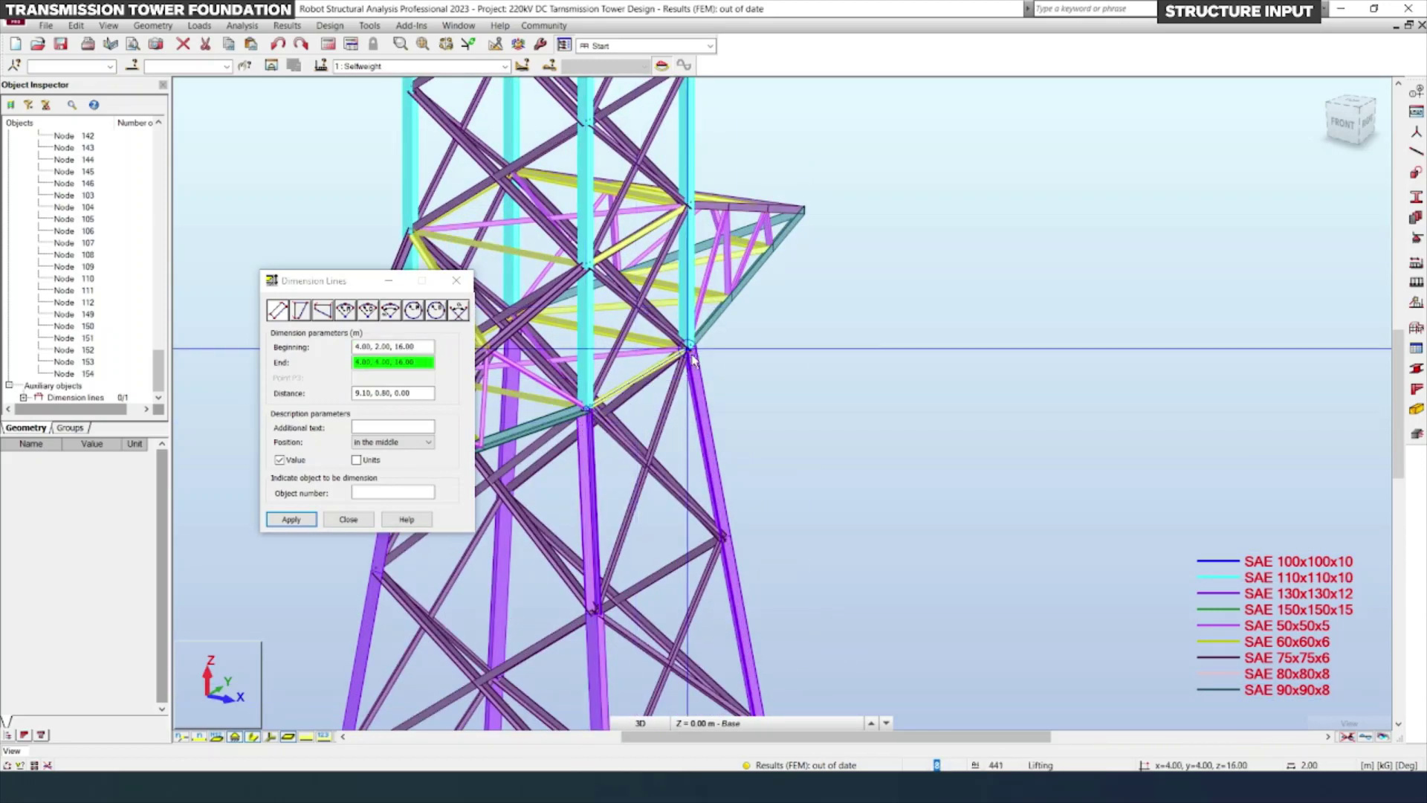
left_click(691, 355)
left_click(677, 490)
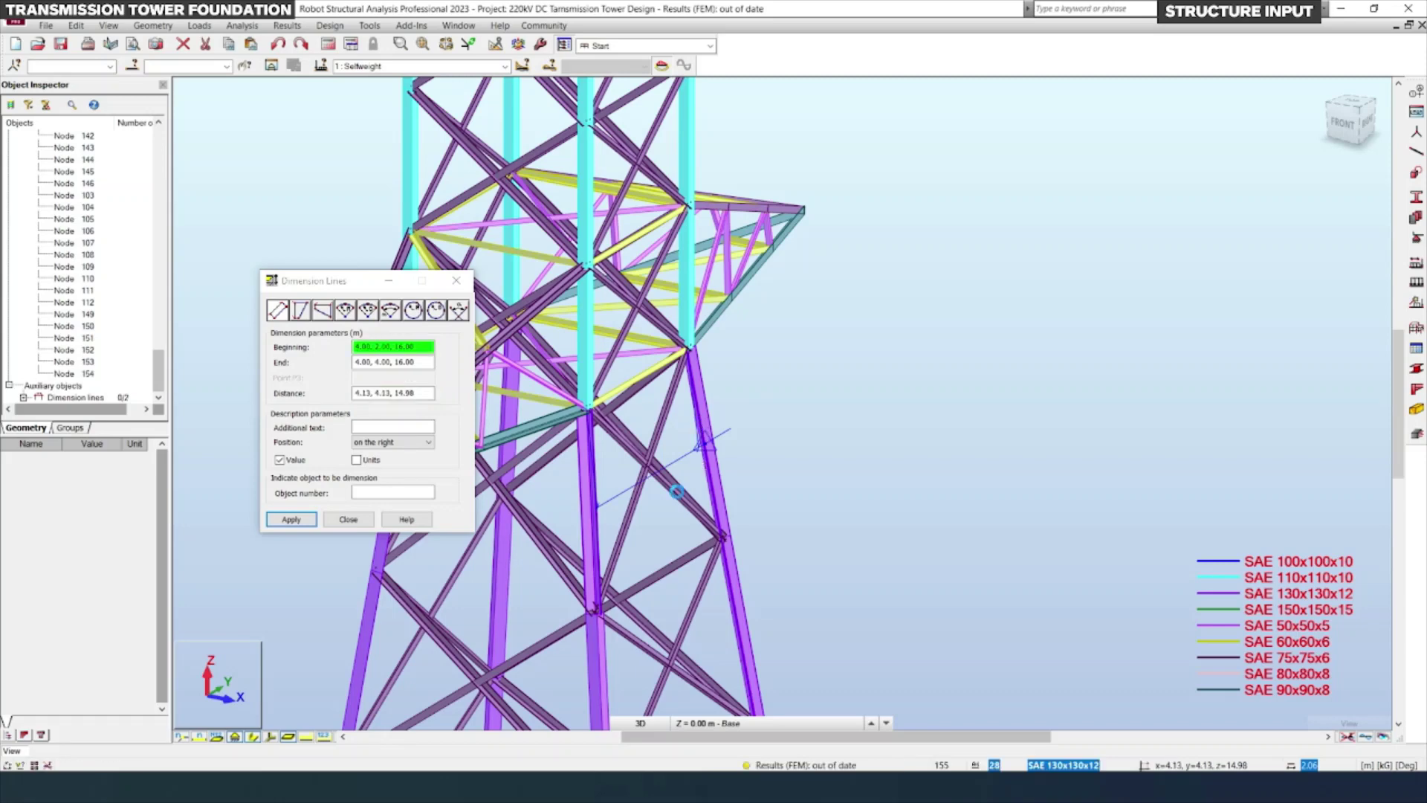
- Add the 16.02 m tower height dimension from the cross-arm node down to the base
scroll(714, 442, "up", 3)
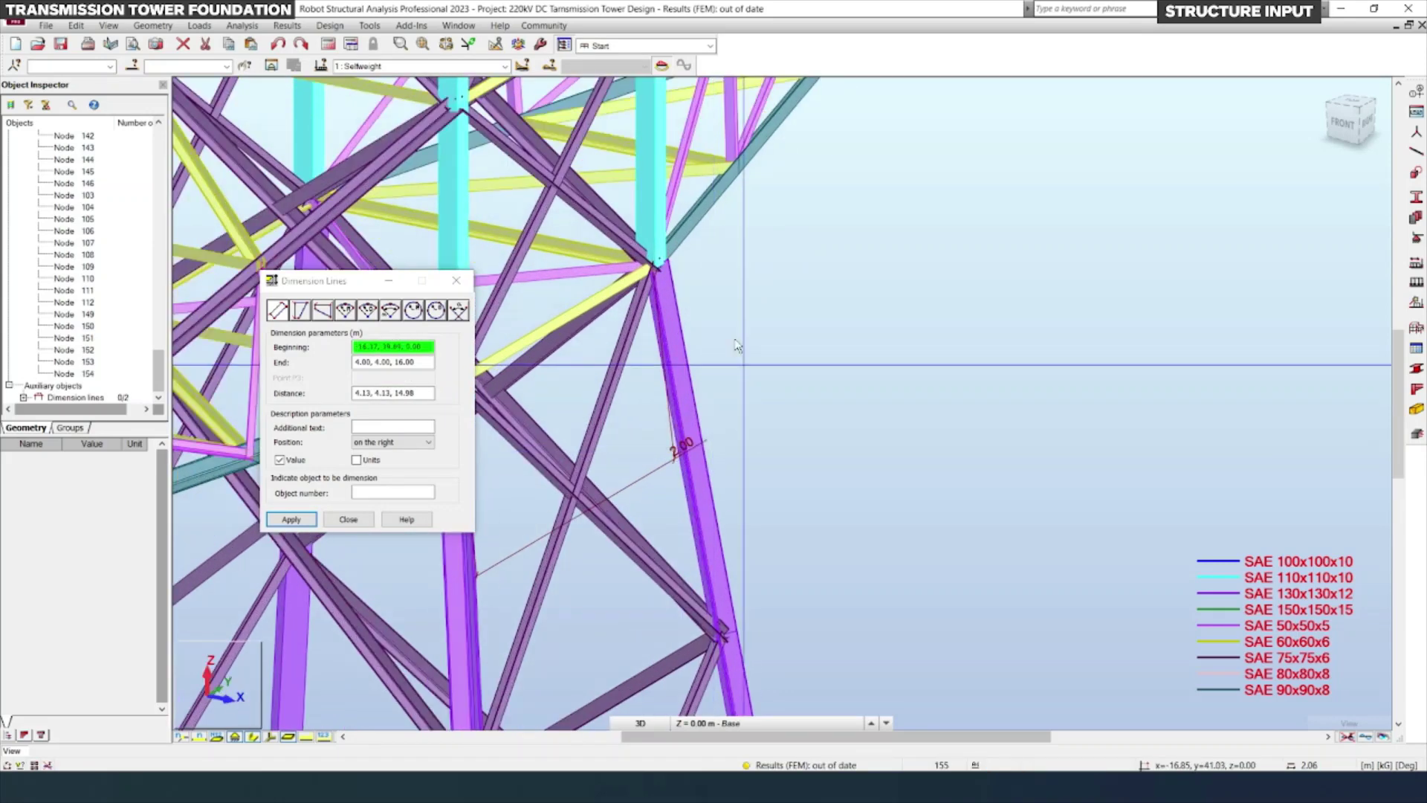
left_click(662, 275)
scroll(681, 320, "down", 3)
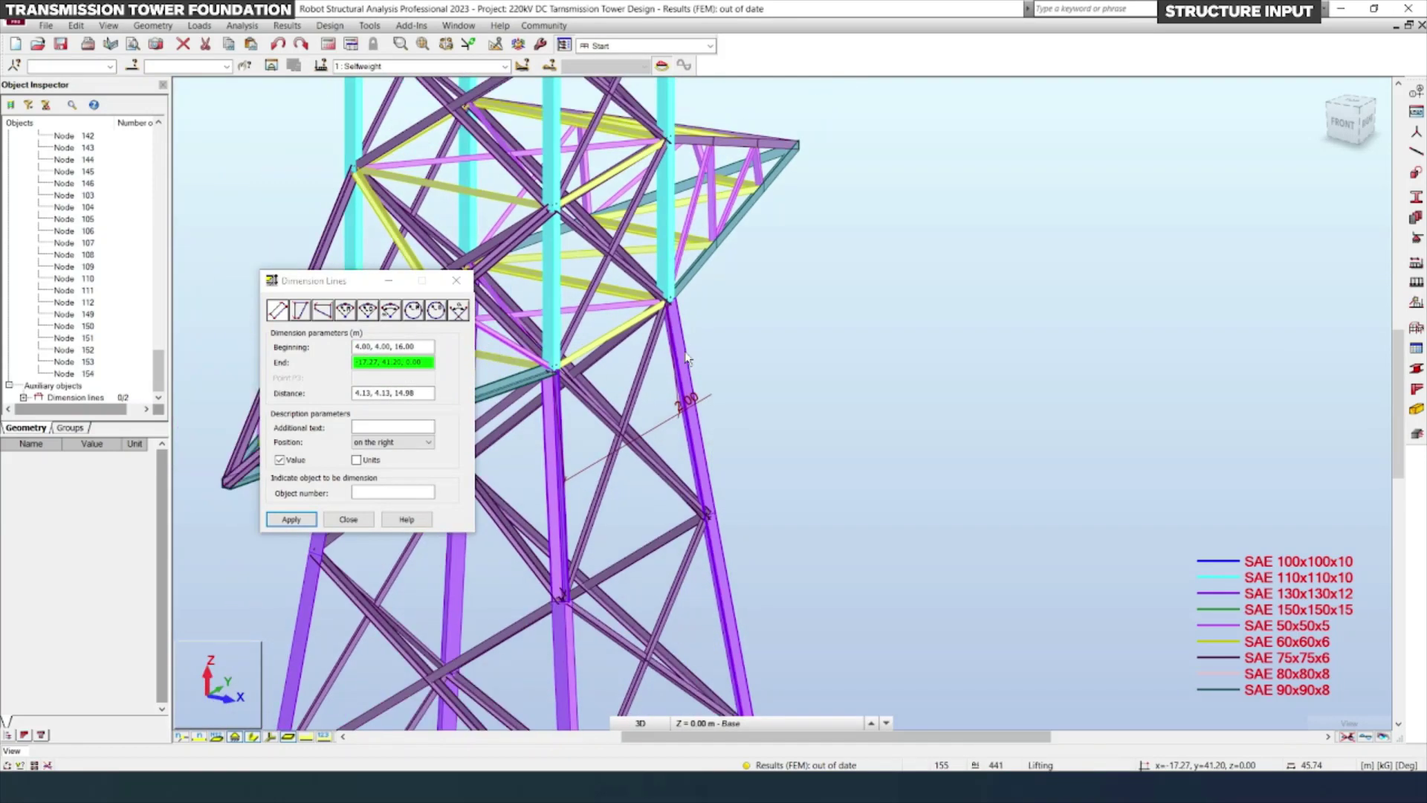
left_click(301, 312)
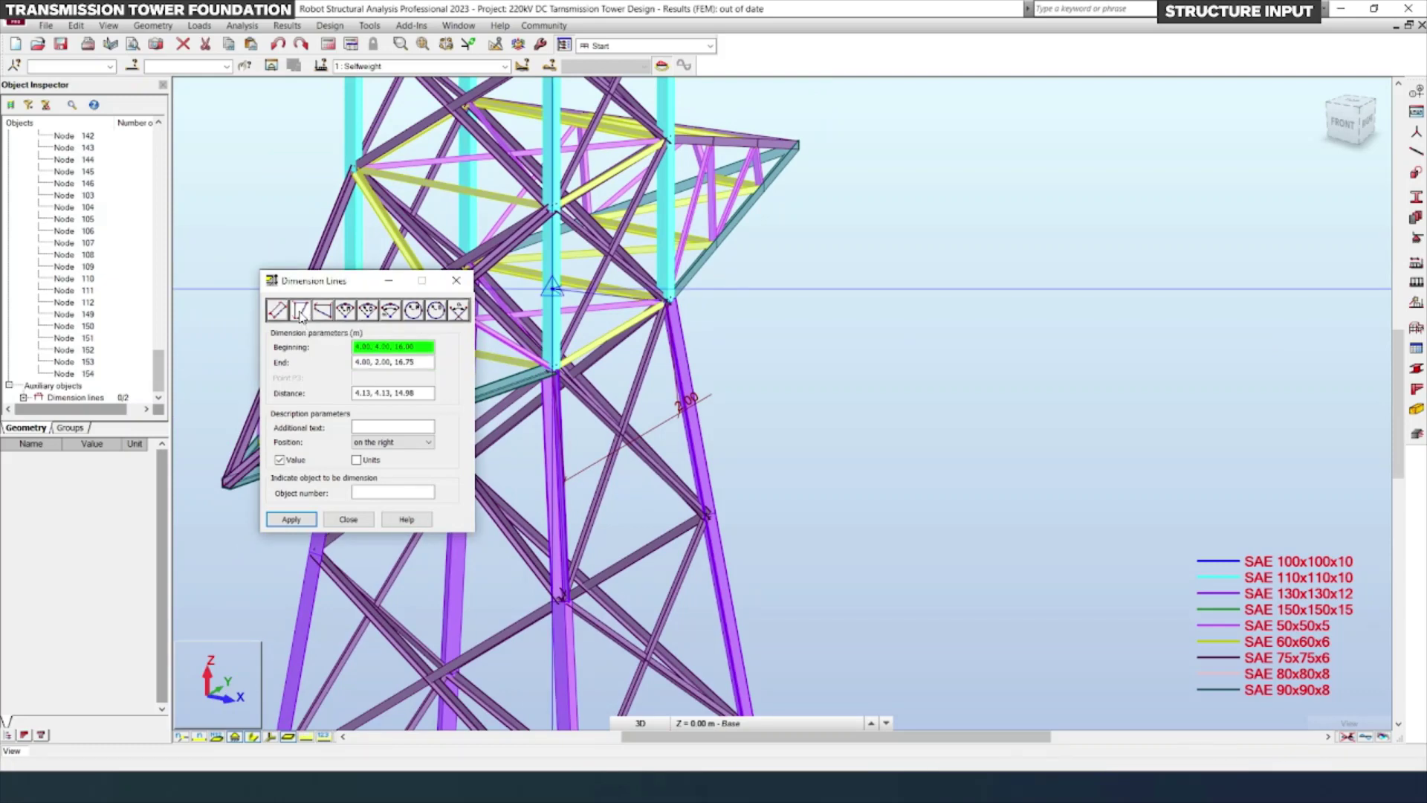
left_click(675, 313)
scroll(682, 372, "down", 3)
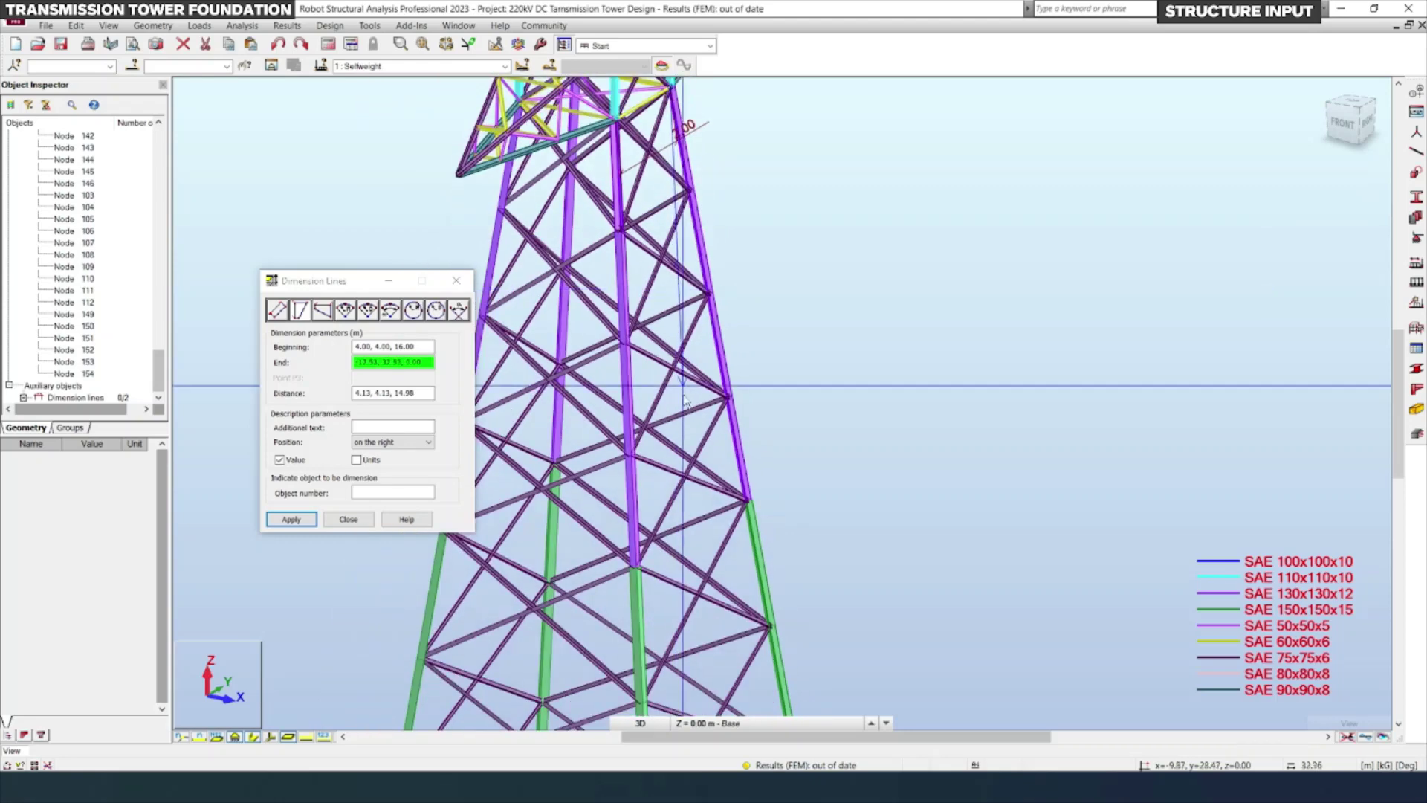
scroll(732, 350, "down", 2)
scroll(733, 457, "up", 5)
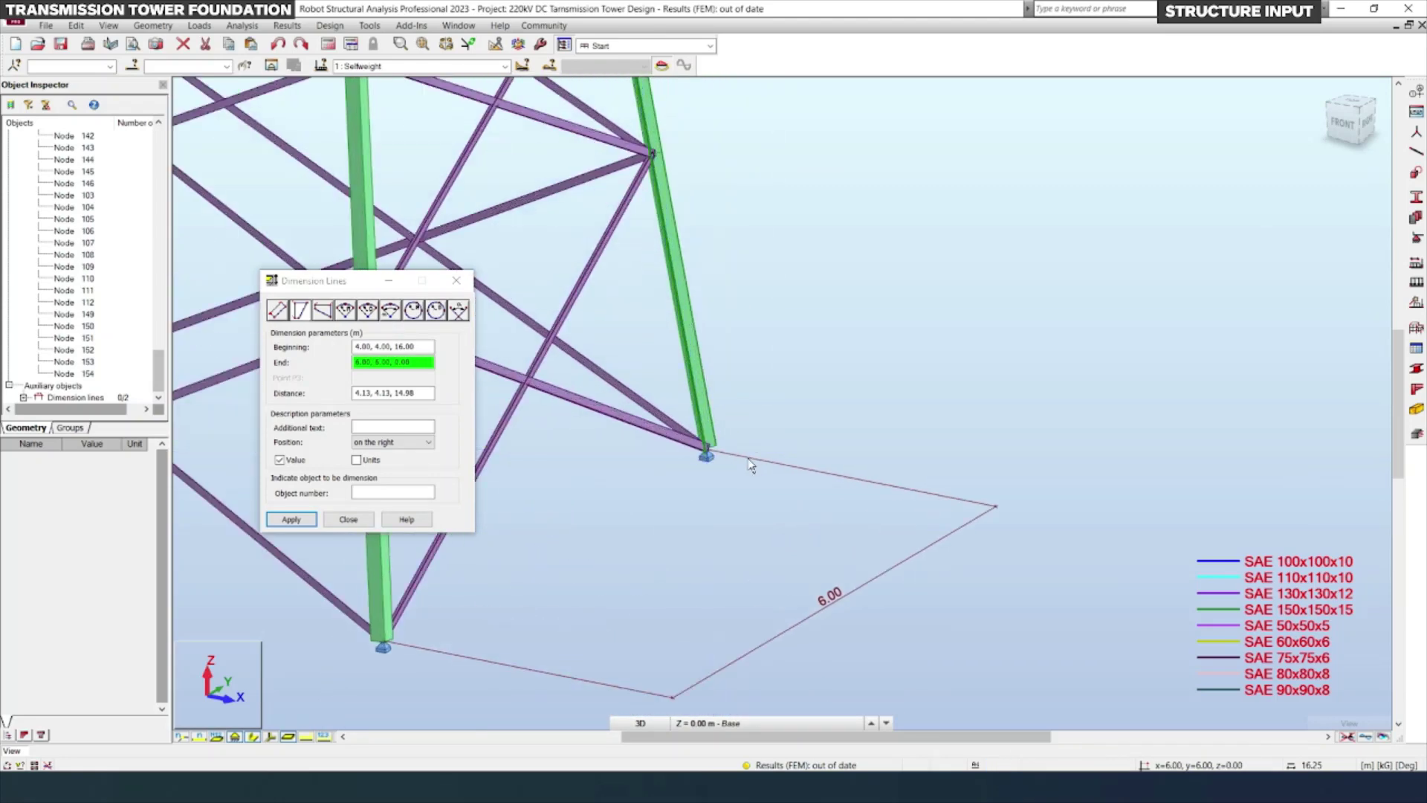
left_click(749, 465)
scroll(750, 463, "down", 2)
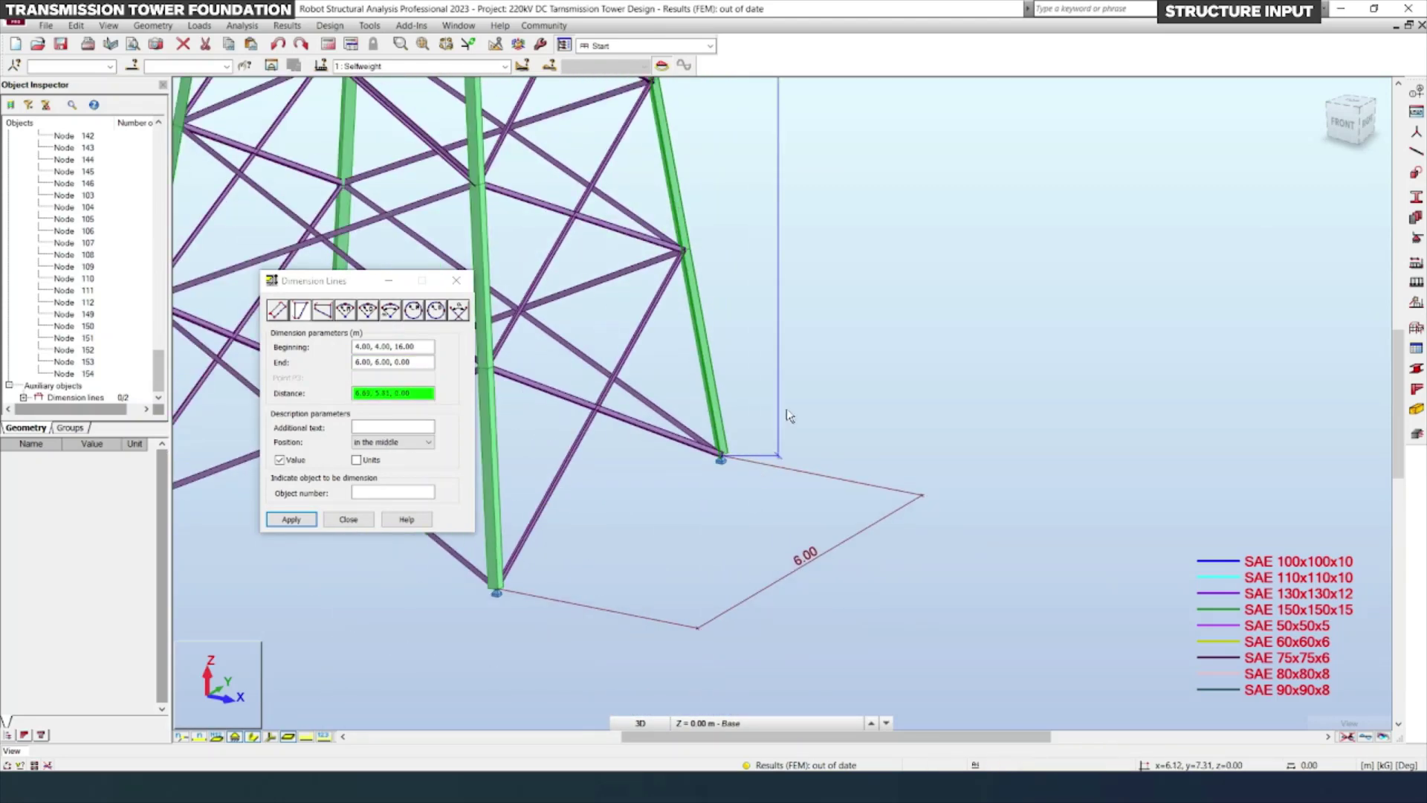
left_click(788, 414)
scroll(788, 414, "down", 3)
scroll(785, 143, "up", 3)
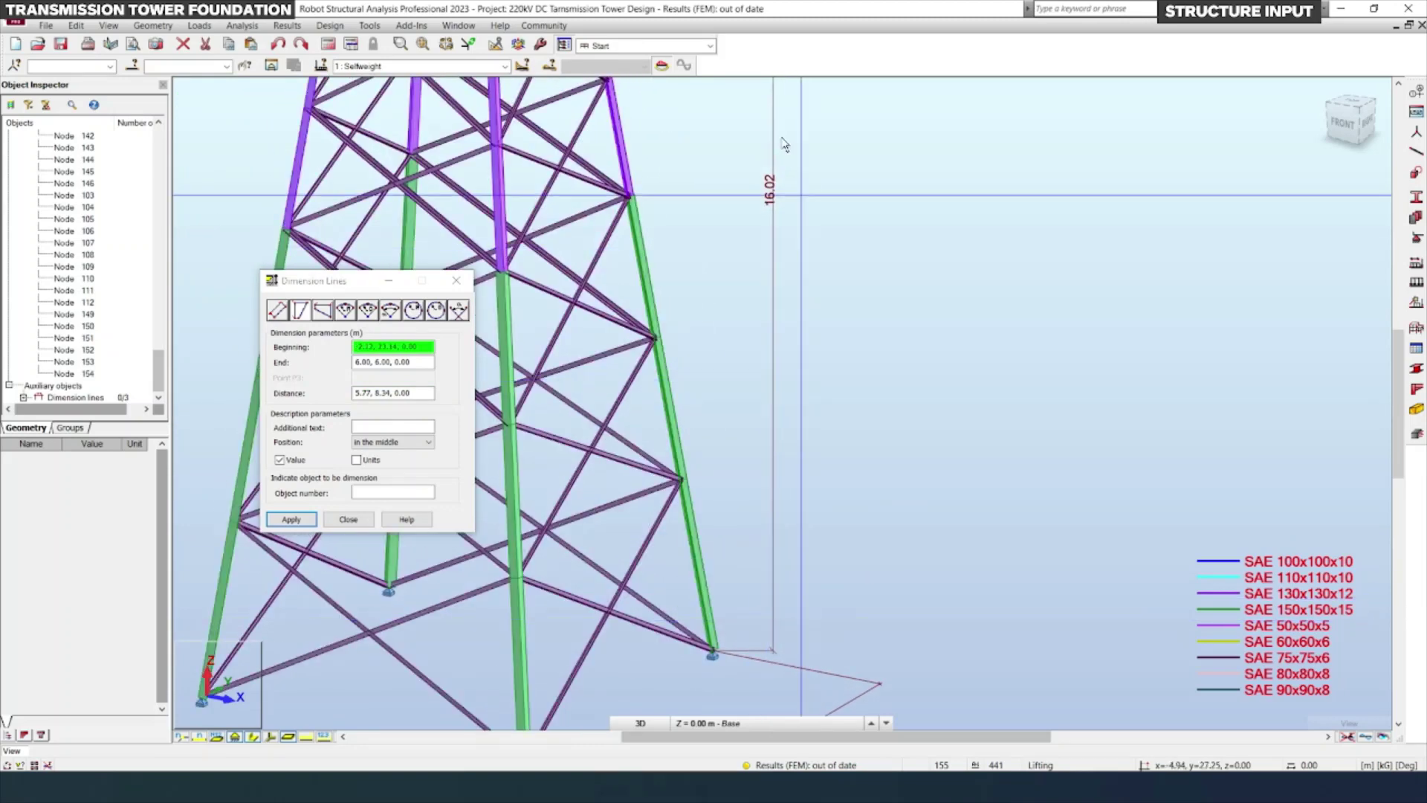
scroll(784, 144, "up", 2)
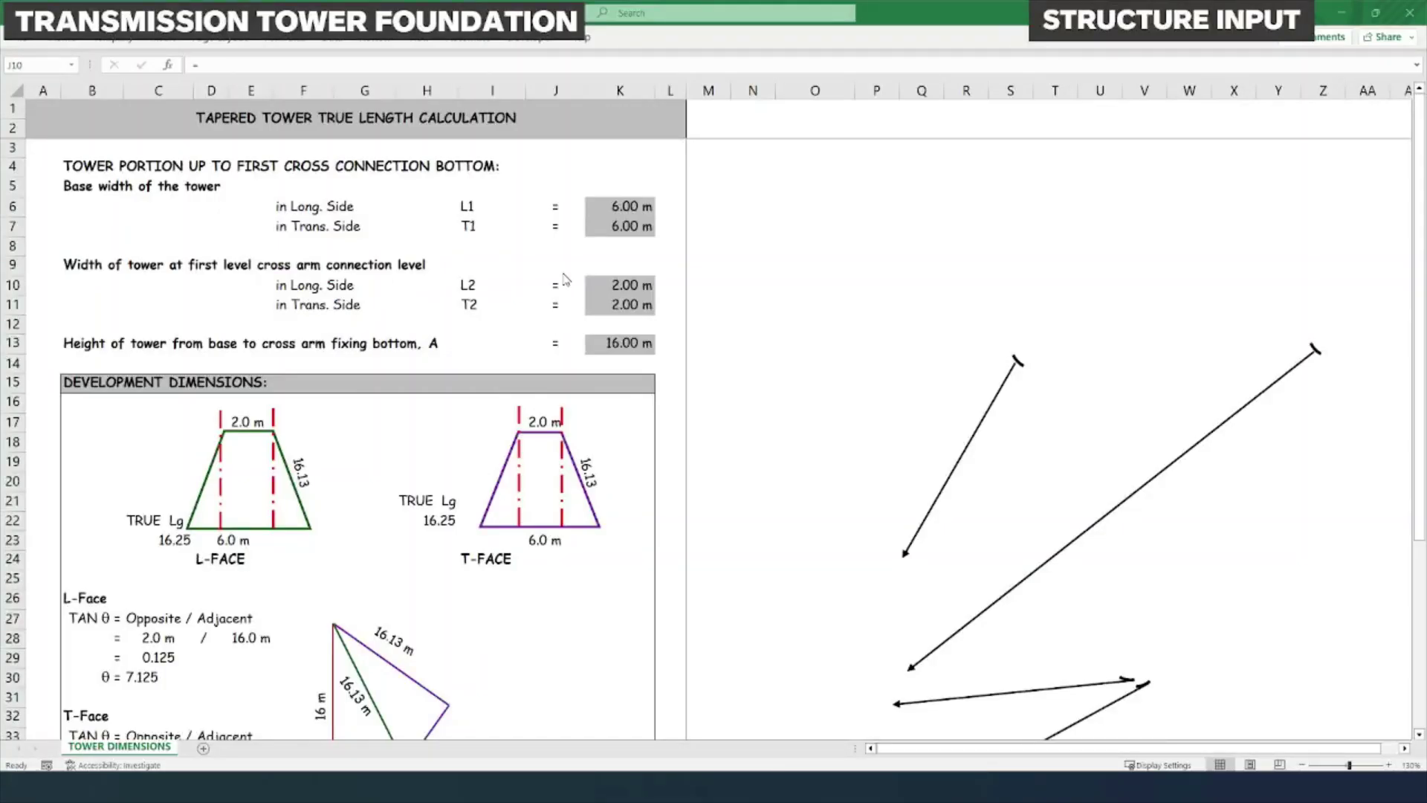
- Check base widths K6/K7 (6.00), cross-arm widths K10/K11 (2.00) and height K13 (16.00)
left_click_drag(643, 207, 638, 282)
left_click(620, 223)
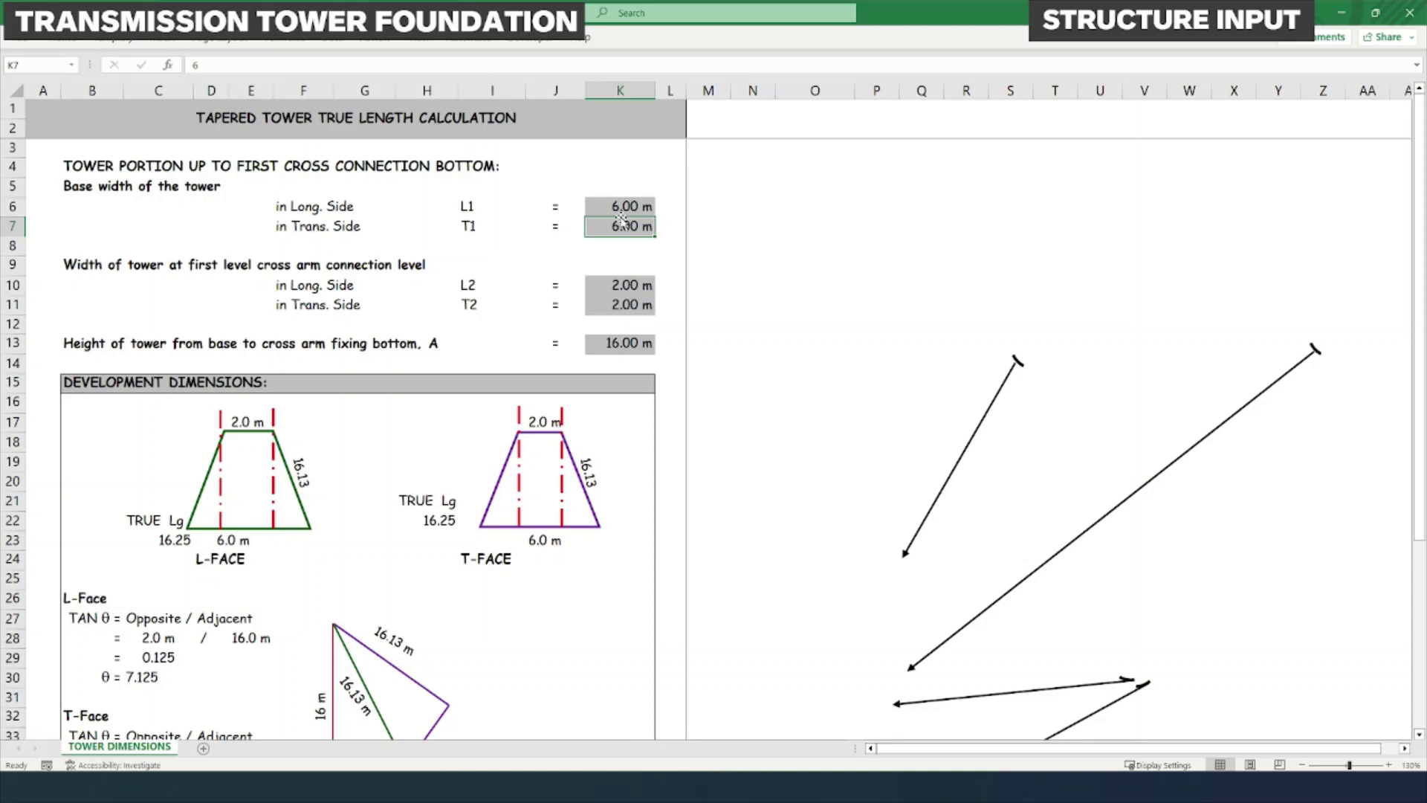
left_click(619, 212)
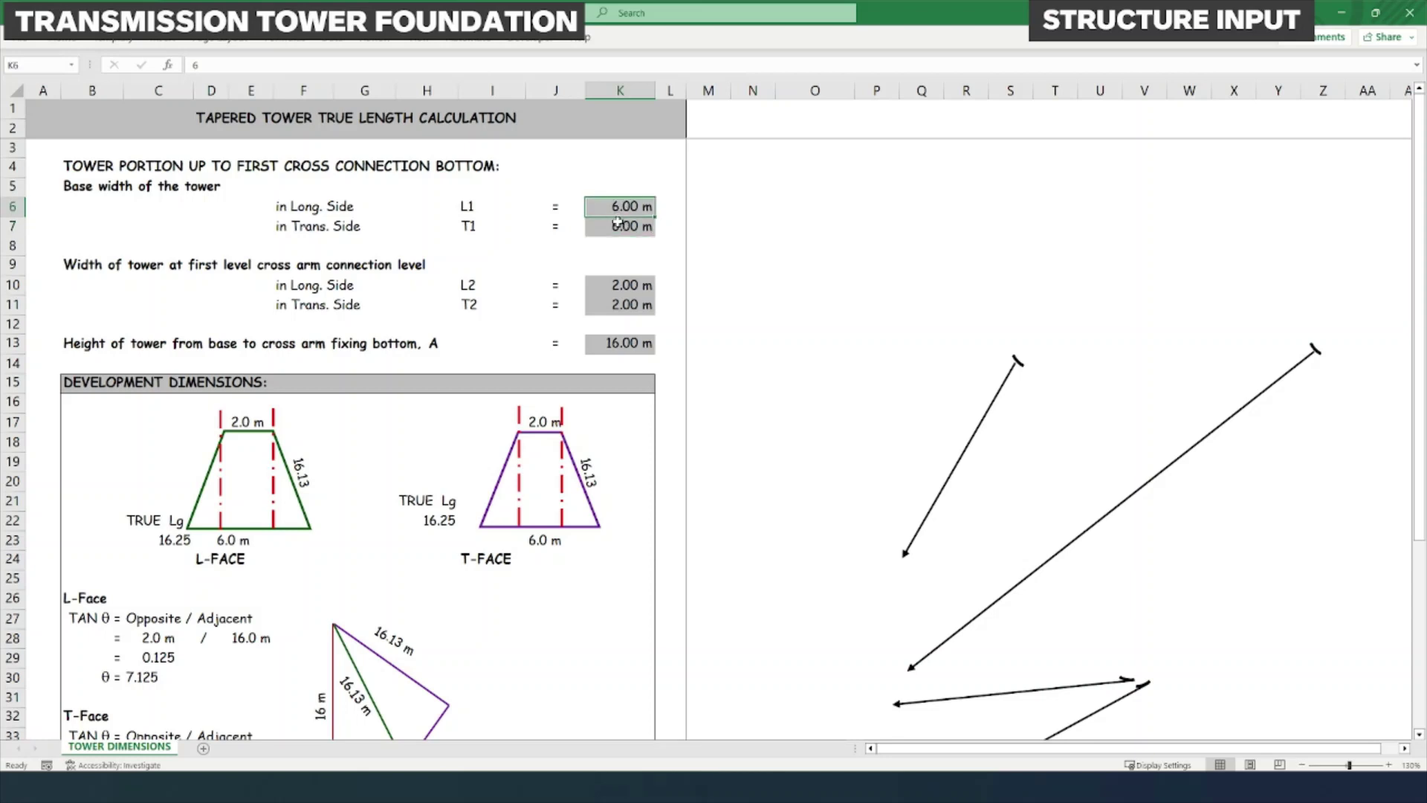
left_click(613, 228)
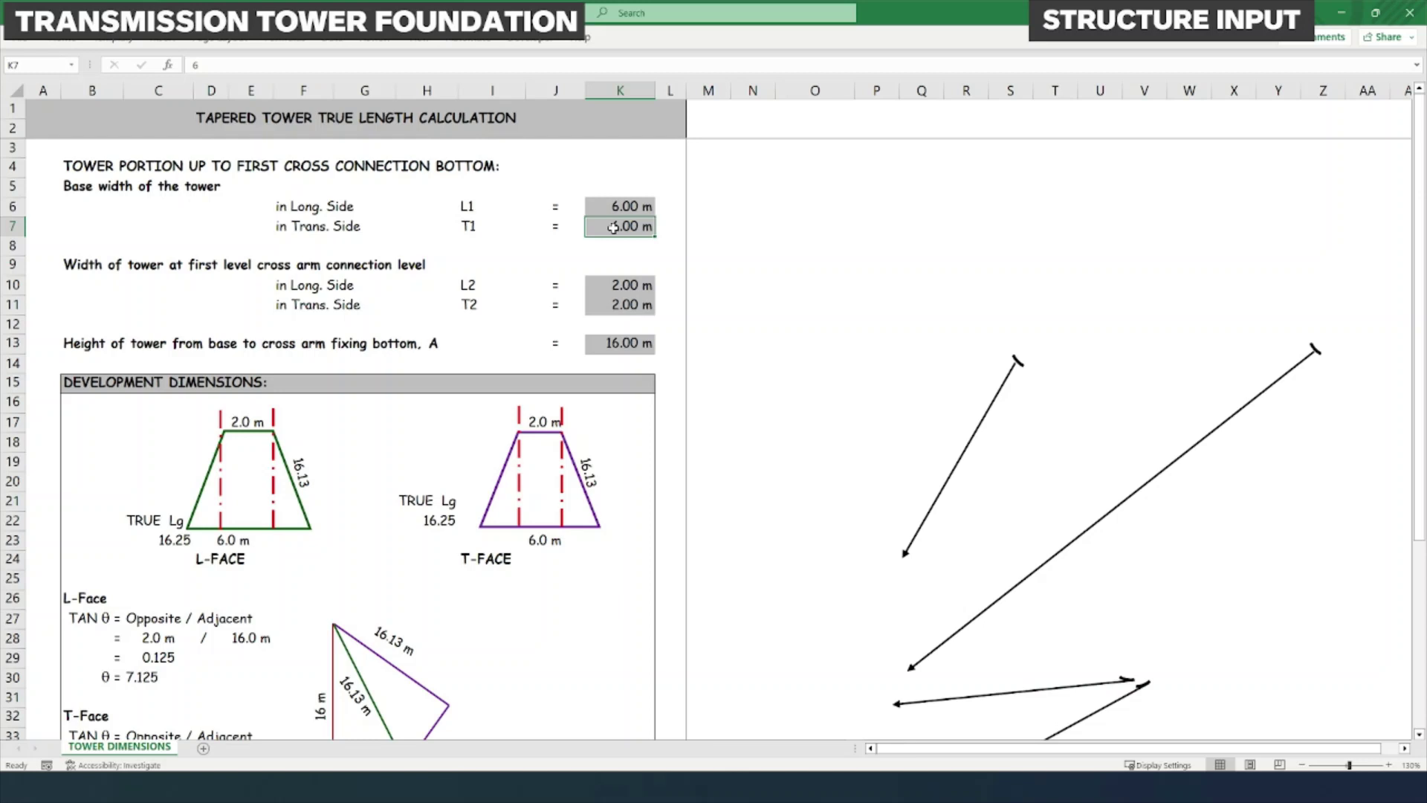
left_click(623, 287)
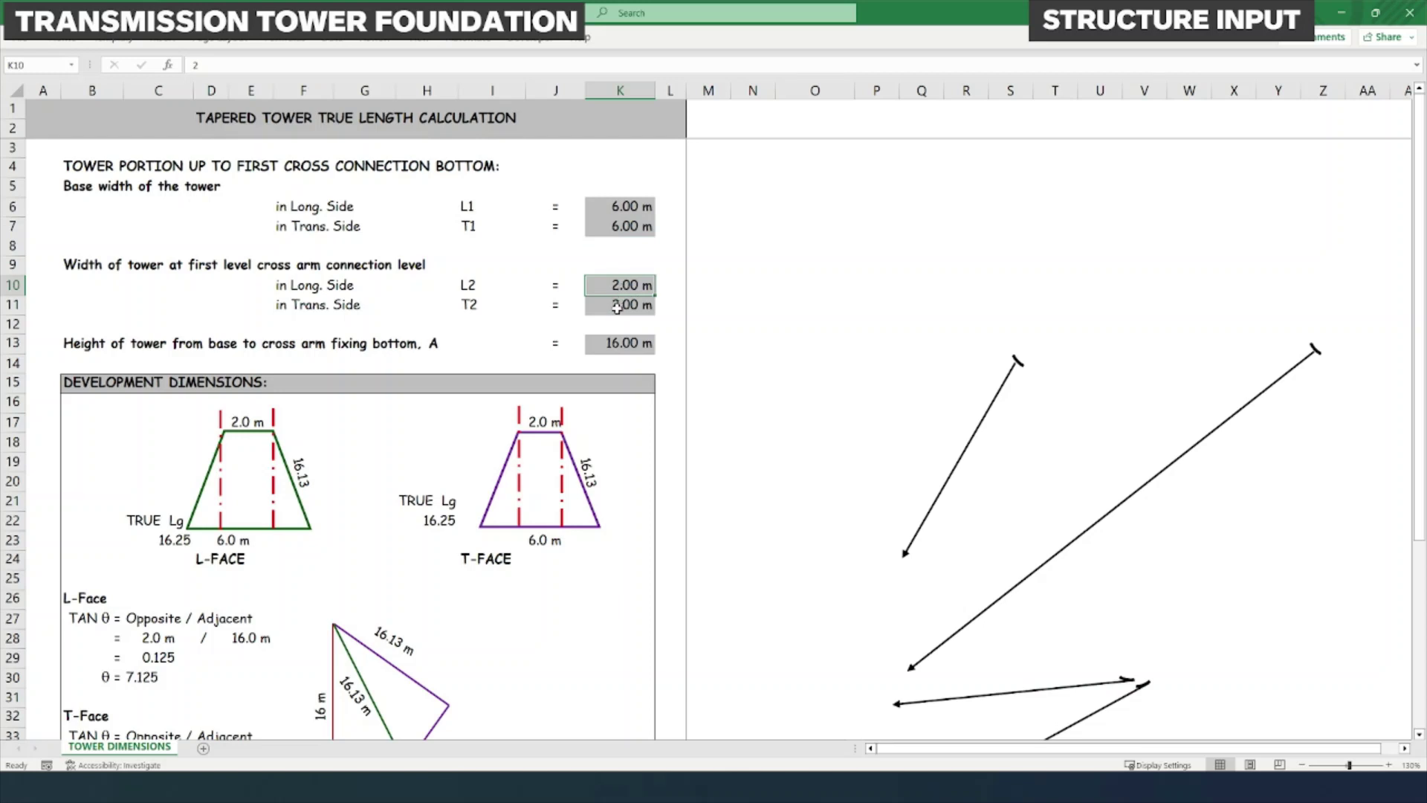
left_click_drag(622, 287, 622, 307)
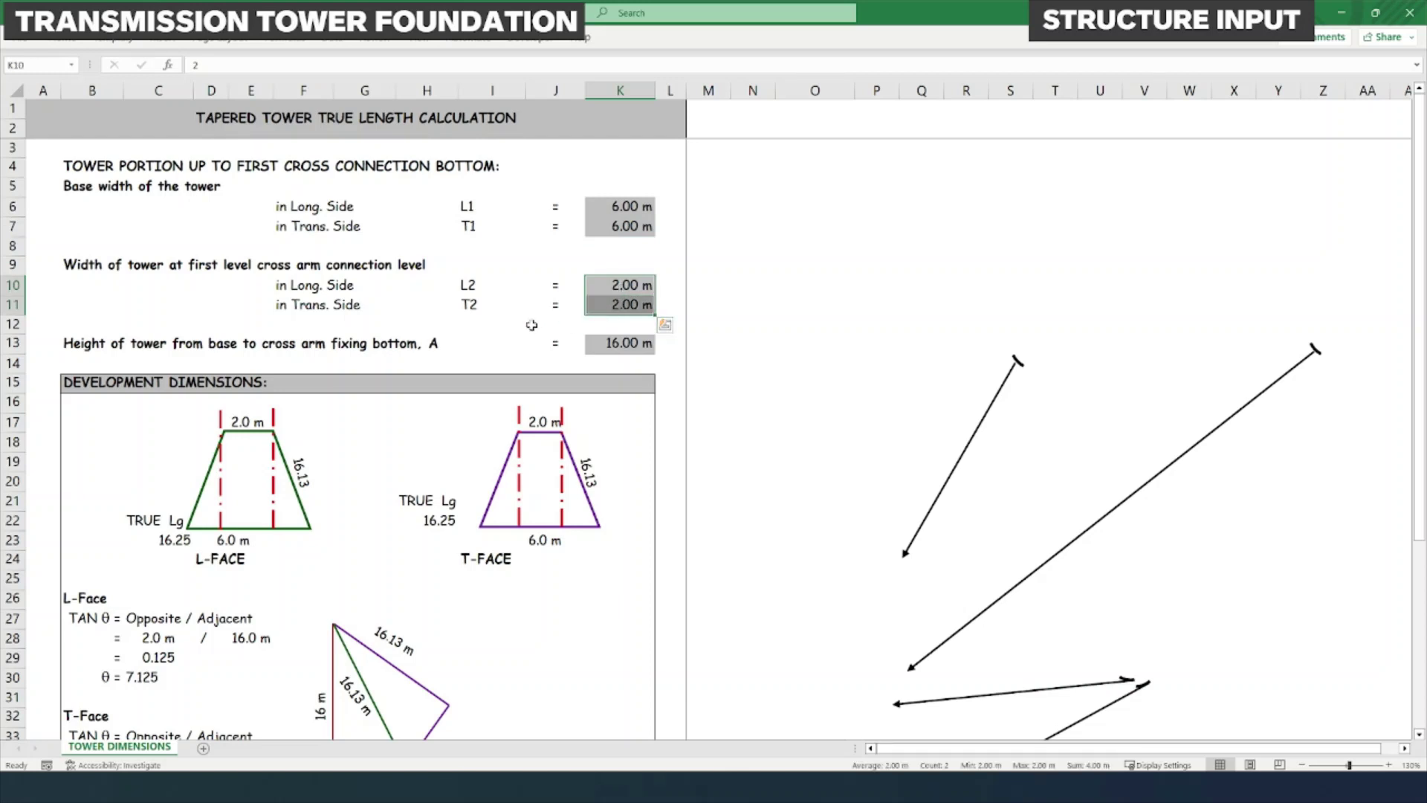
left_click(601, 345)
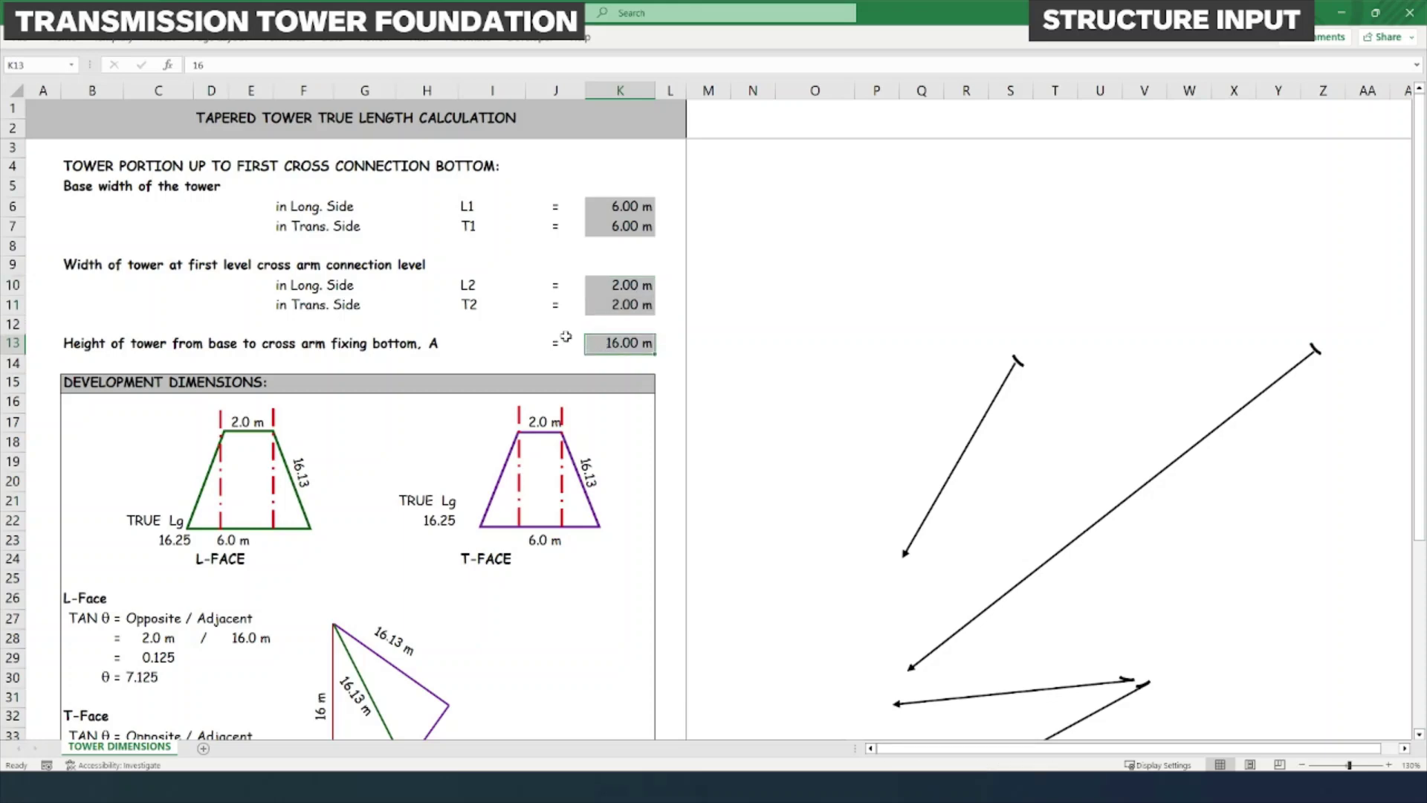
scroll(139, 395, "down", 1)
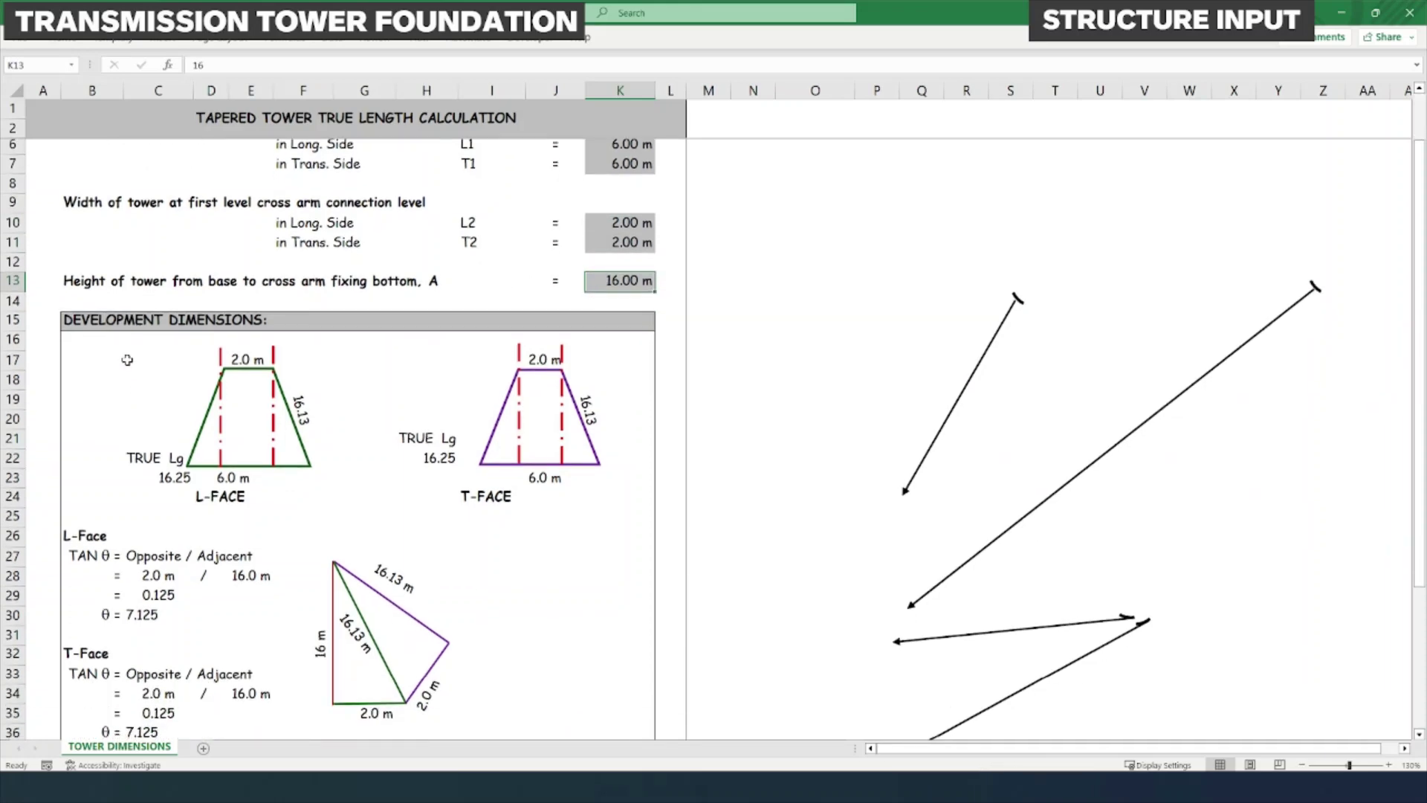
scroll(127, 360, "down", 2)
scroll(147, 253, "up", 1)
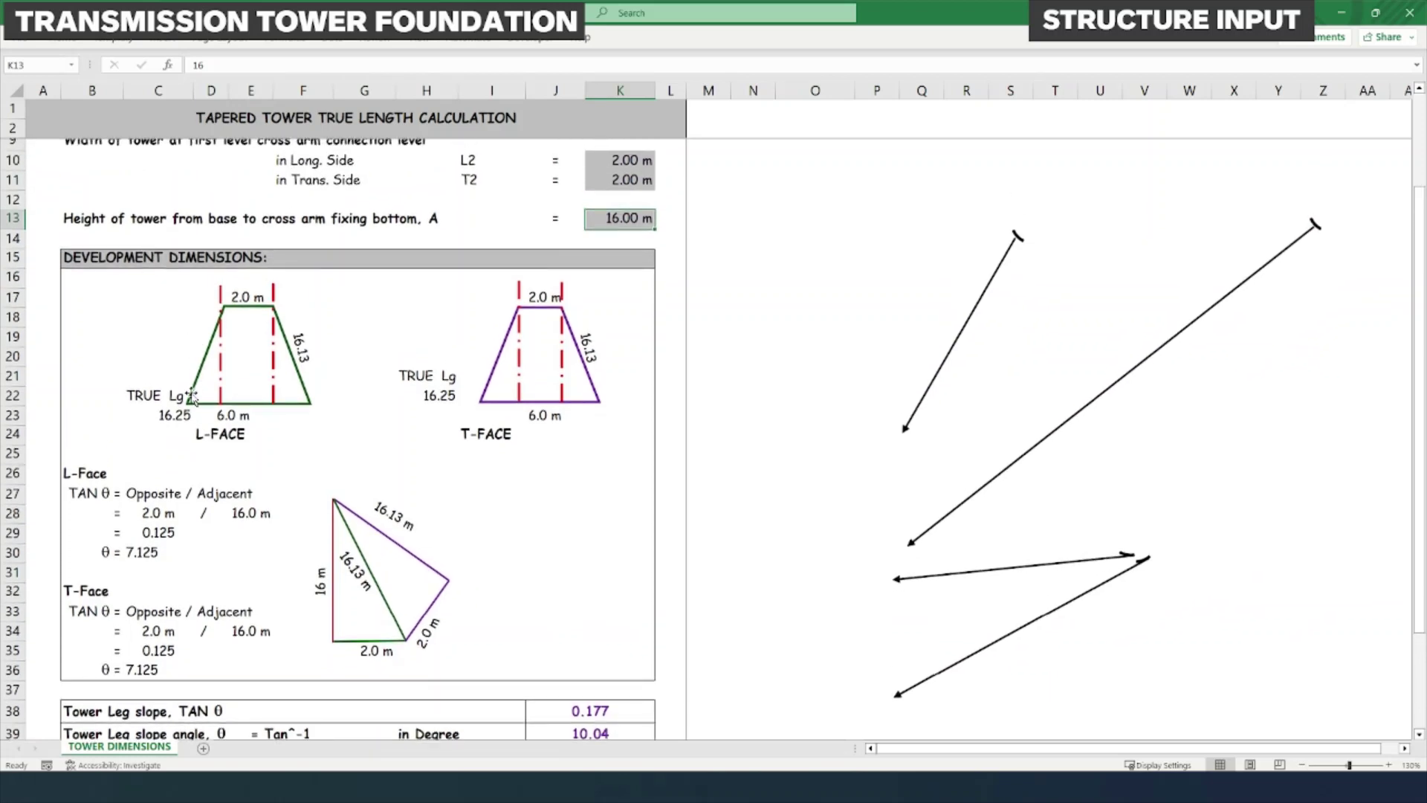
- Inspect the formula behind the L-face 16.13 slant length without changing it
left_click(300, 346)
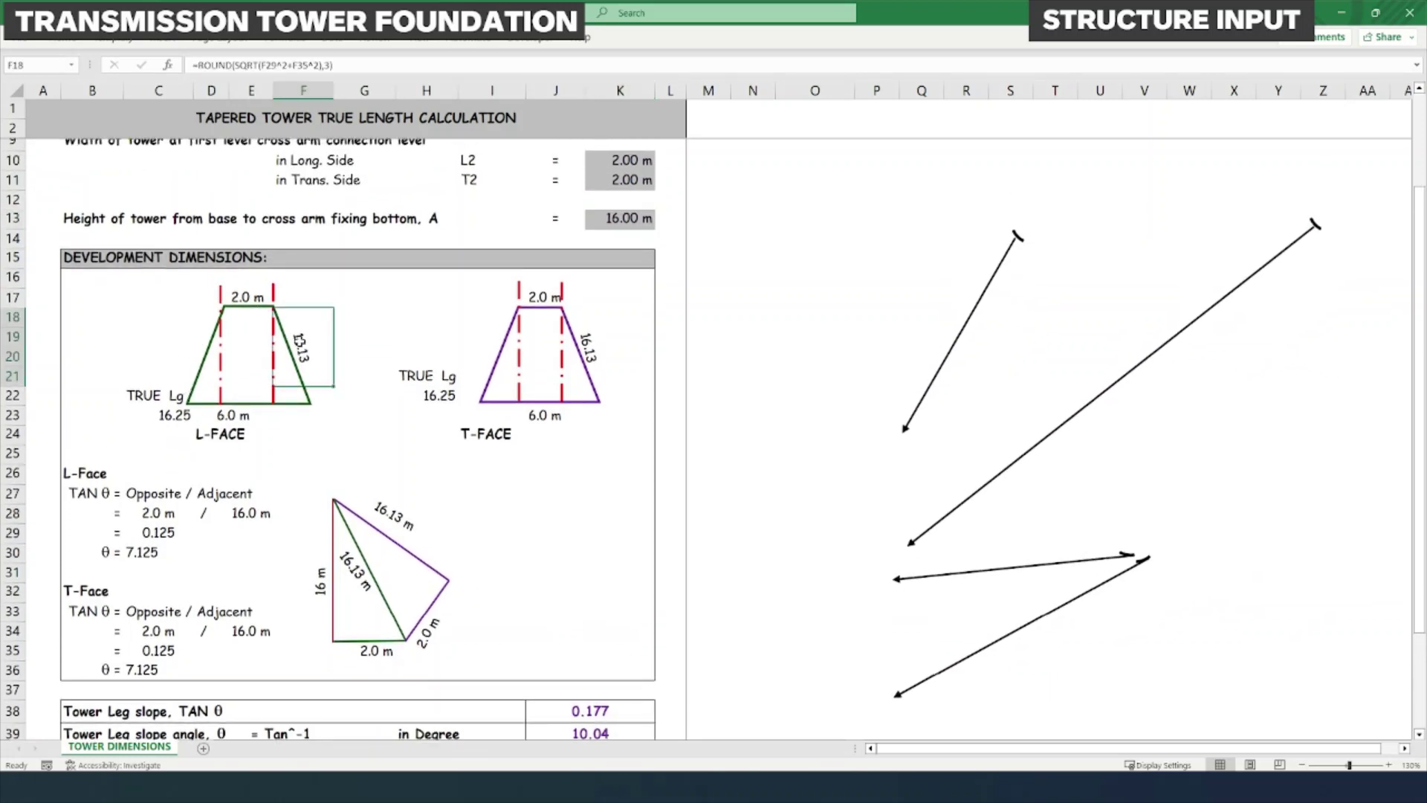
double_click(301, 347)
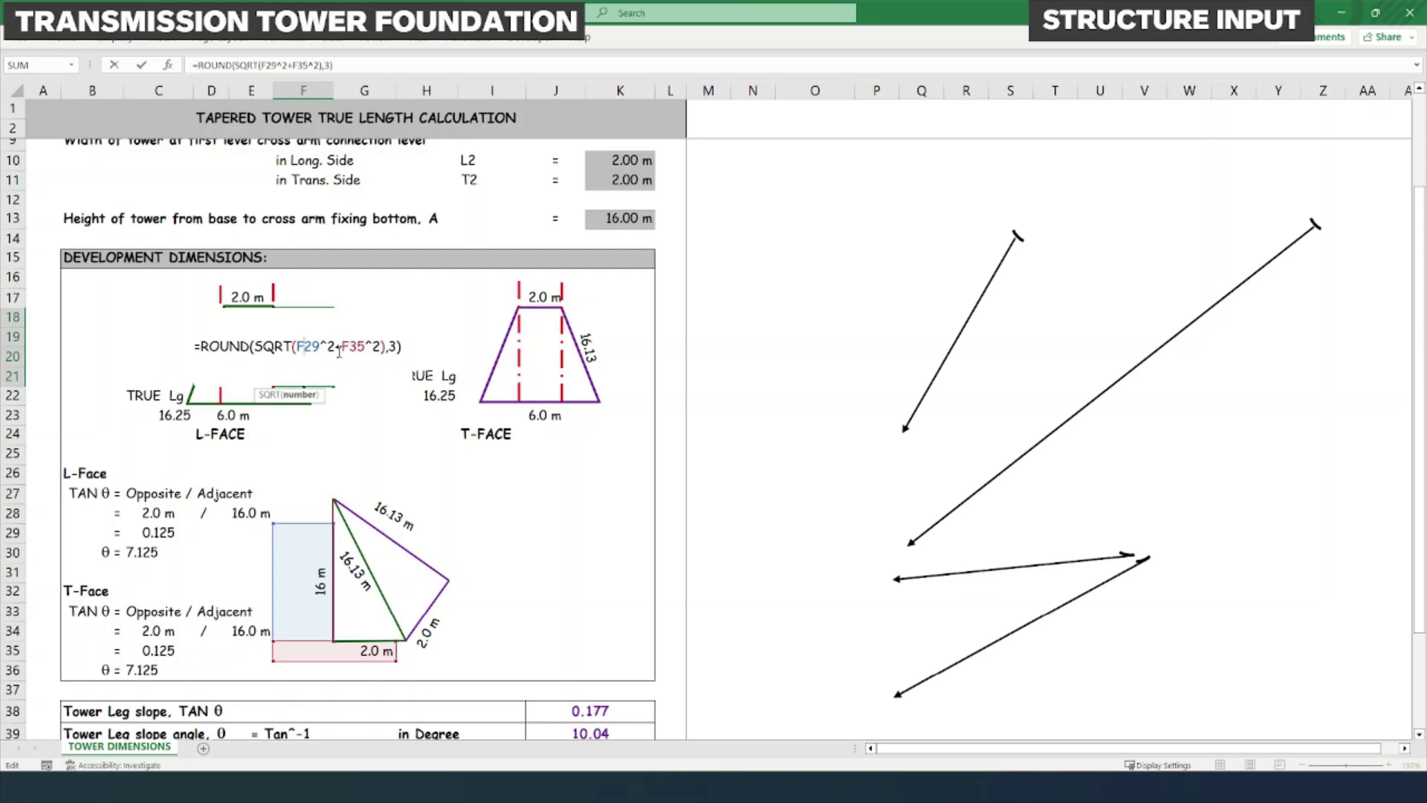
key("ctrl+Return")
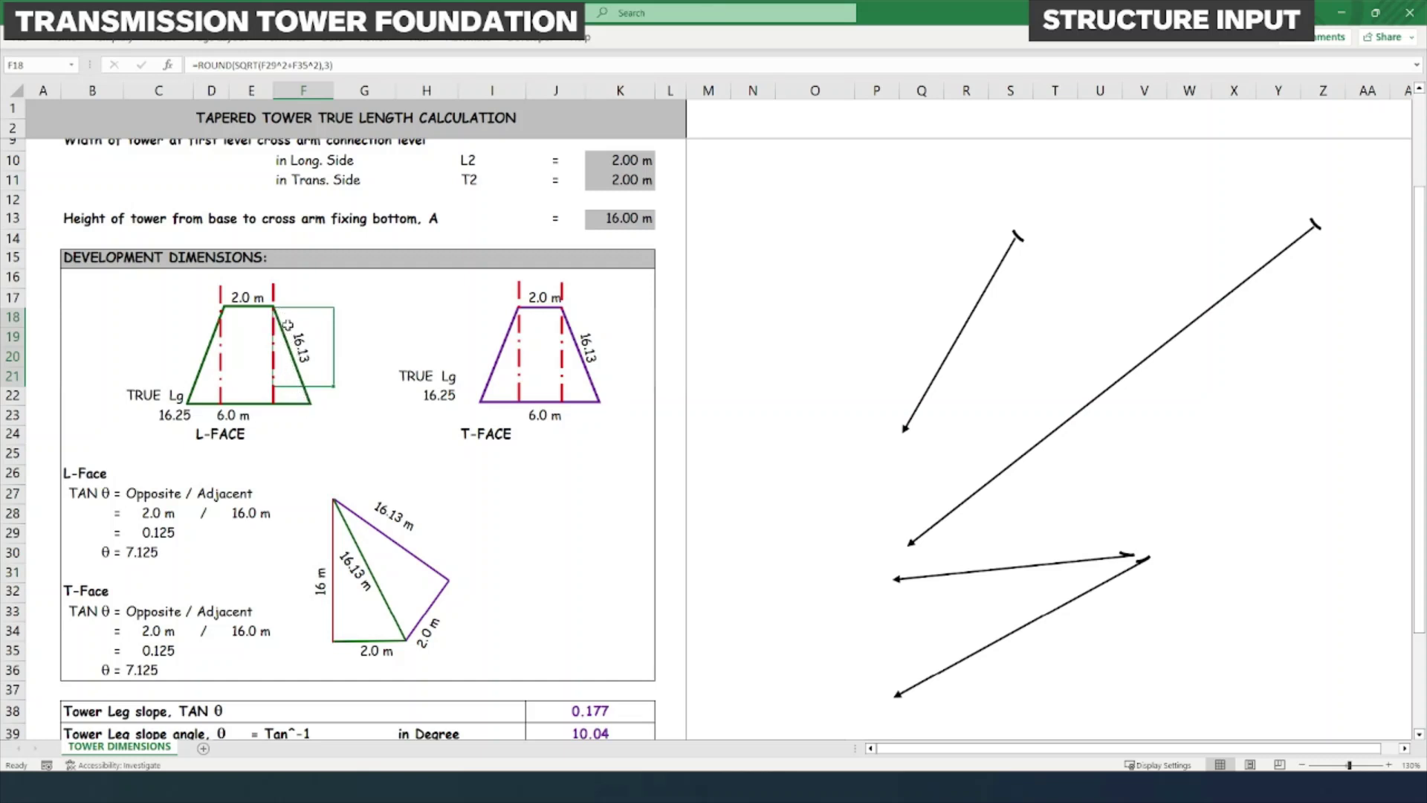
double_click(318, 359)
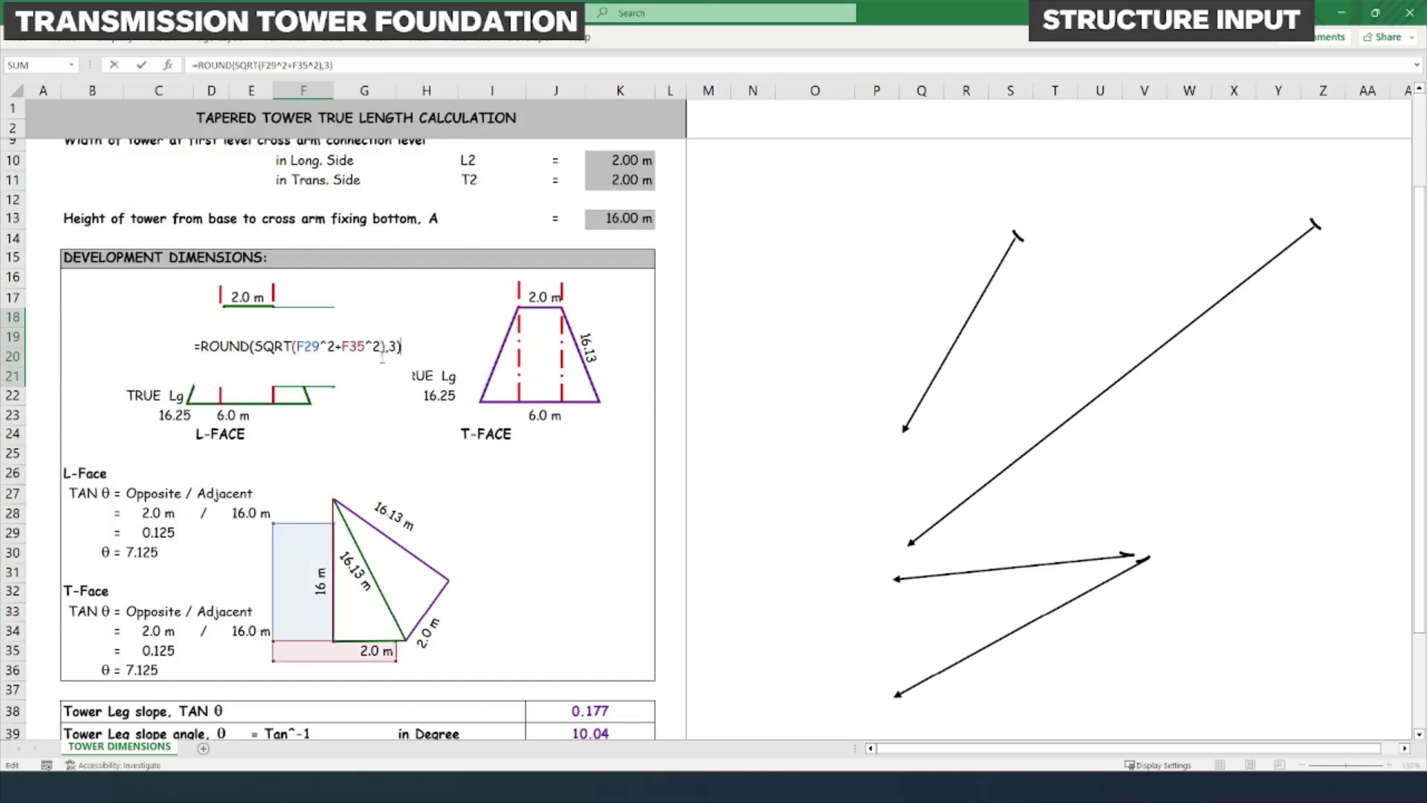
key("Escape")
double_click(335, 358)
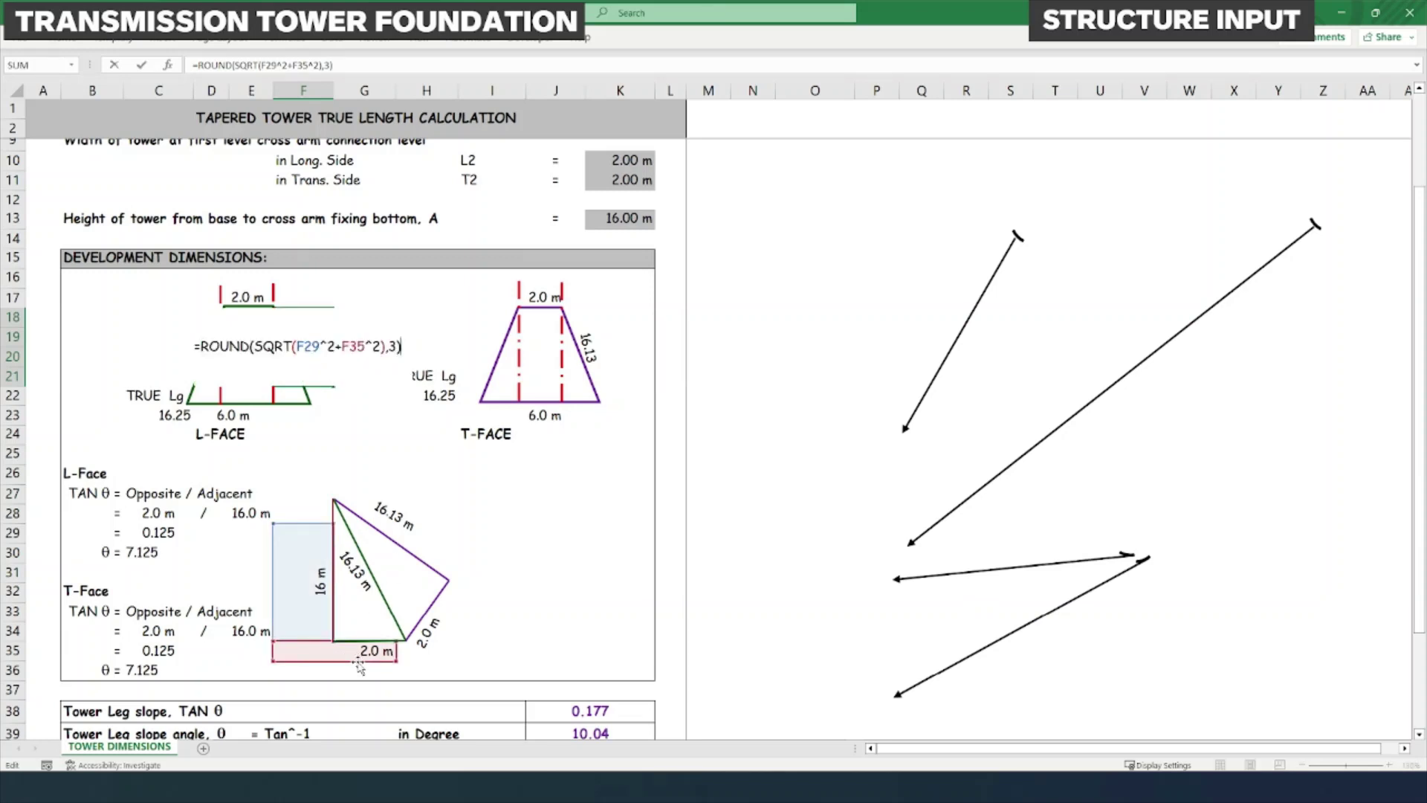
key("Escape")
- Inspect the 6.0 m base width and 2.0 m offset =ROUND((K6-K10)/2,2) label formulas
double_click(235, 416)
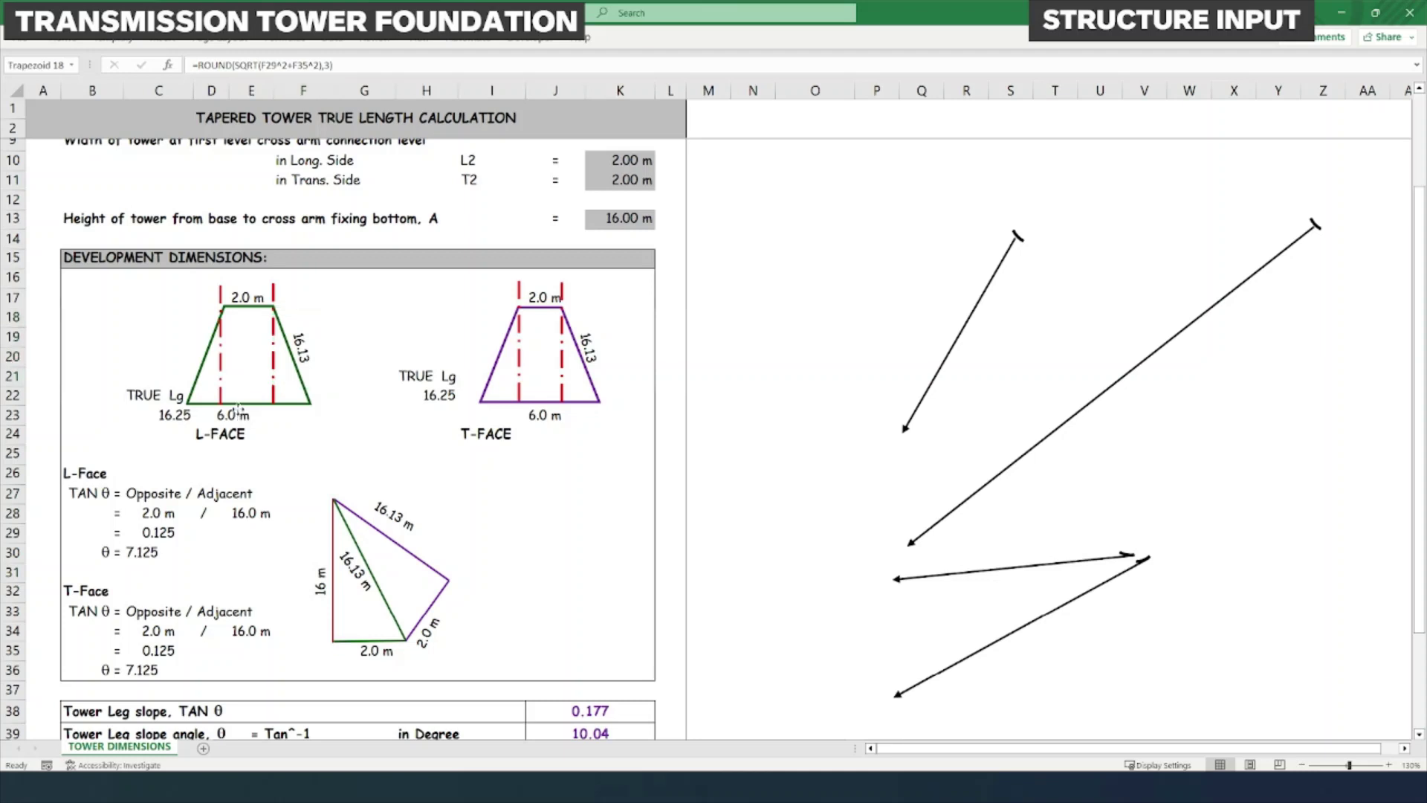
key("Escape")
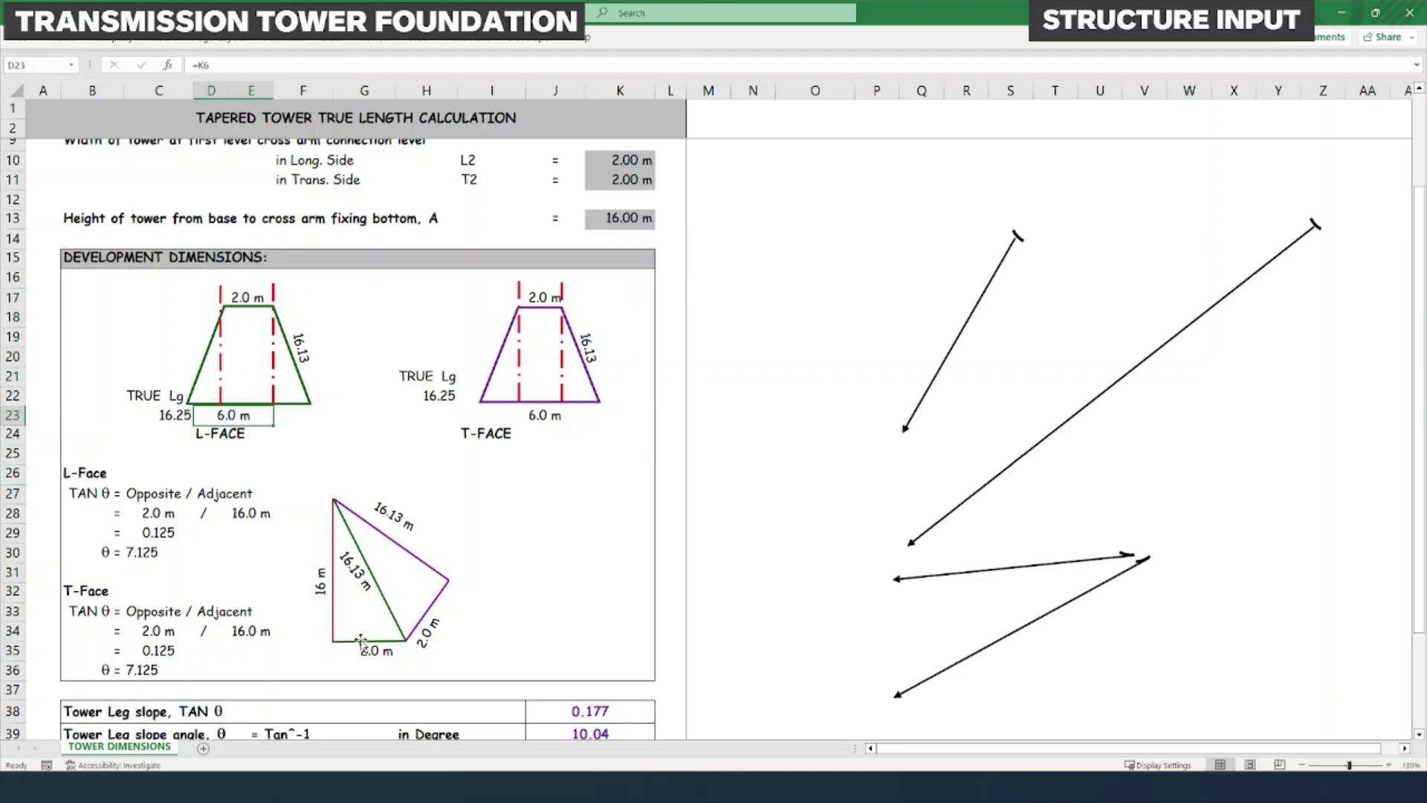
double_click(371, 651)
scroll(521, 446, "up", 2)
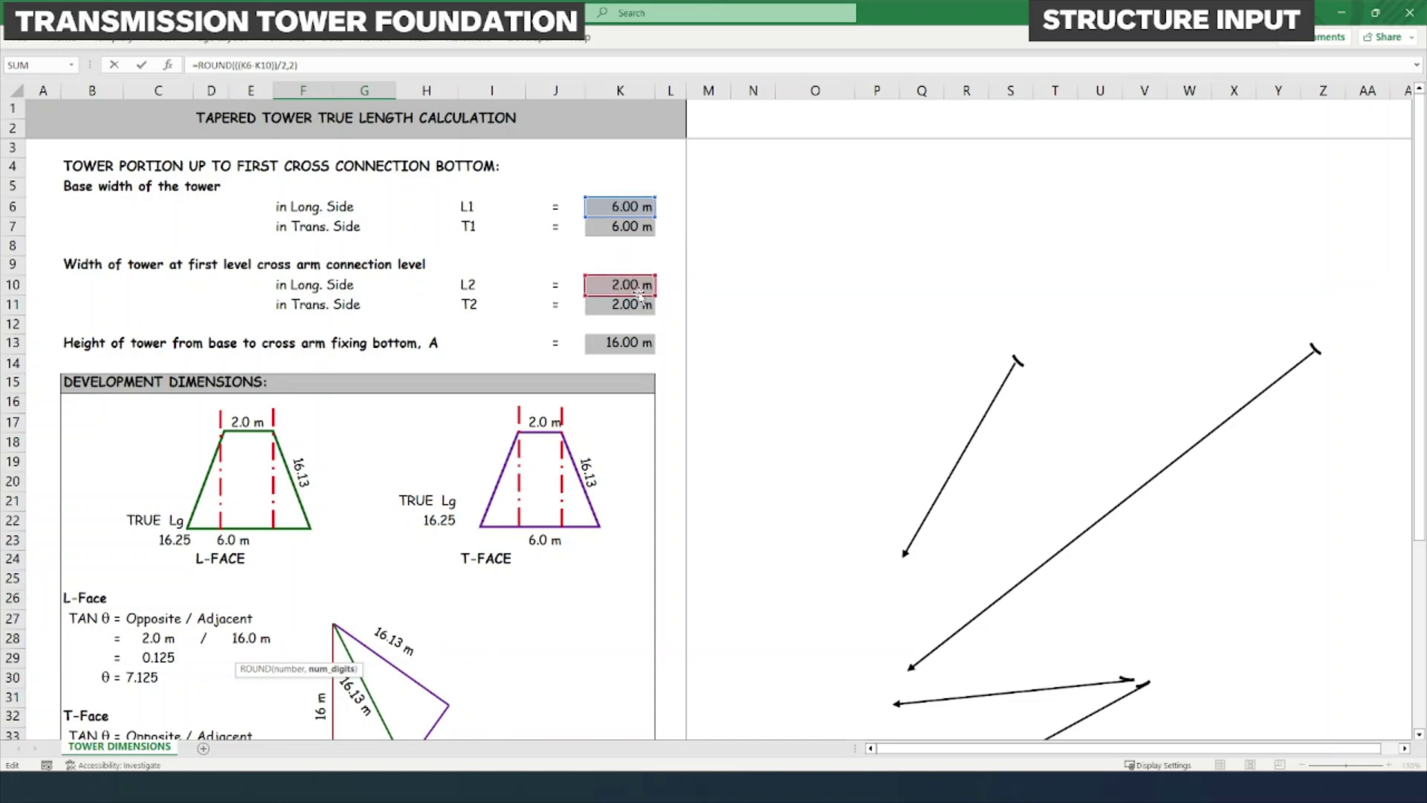
scroll(599, 290, "down", 2)
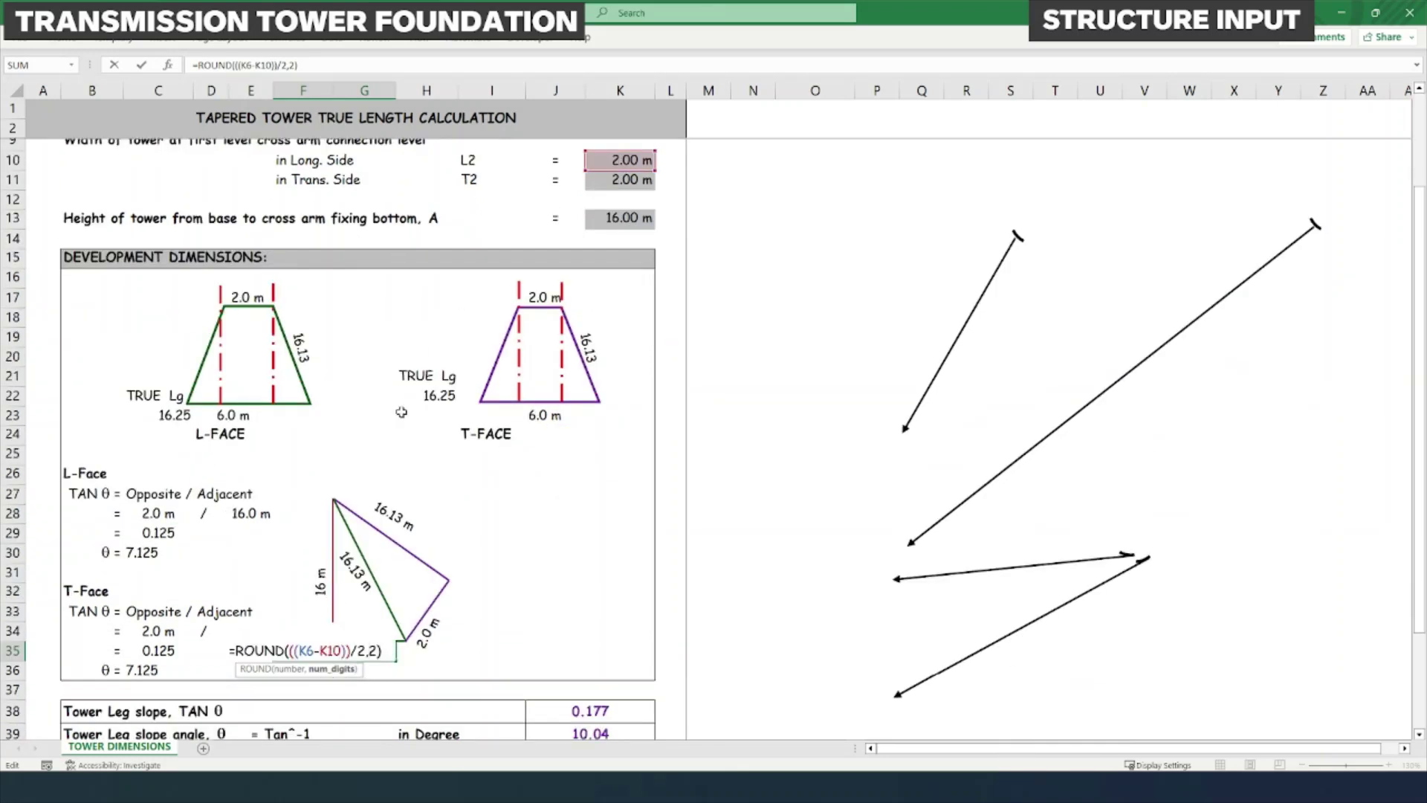
key("ctrl+Return")
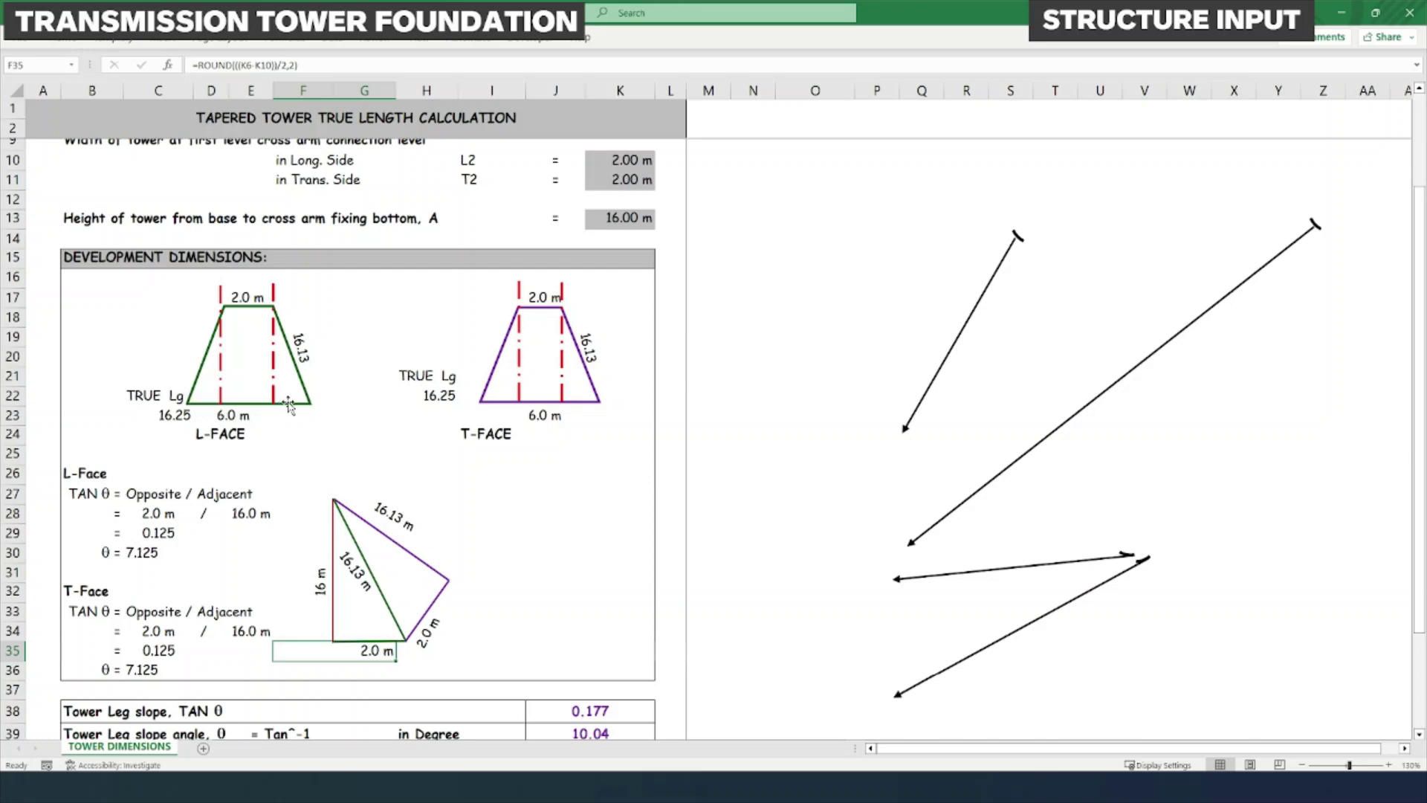
left_click(233, 415)
scroll(223, 431, "up", 2)
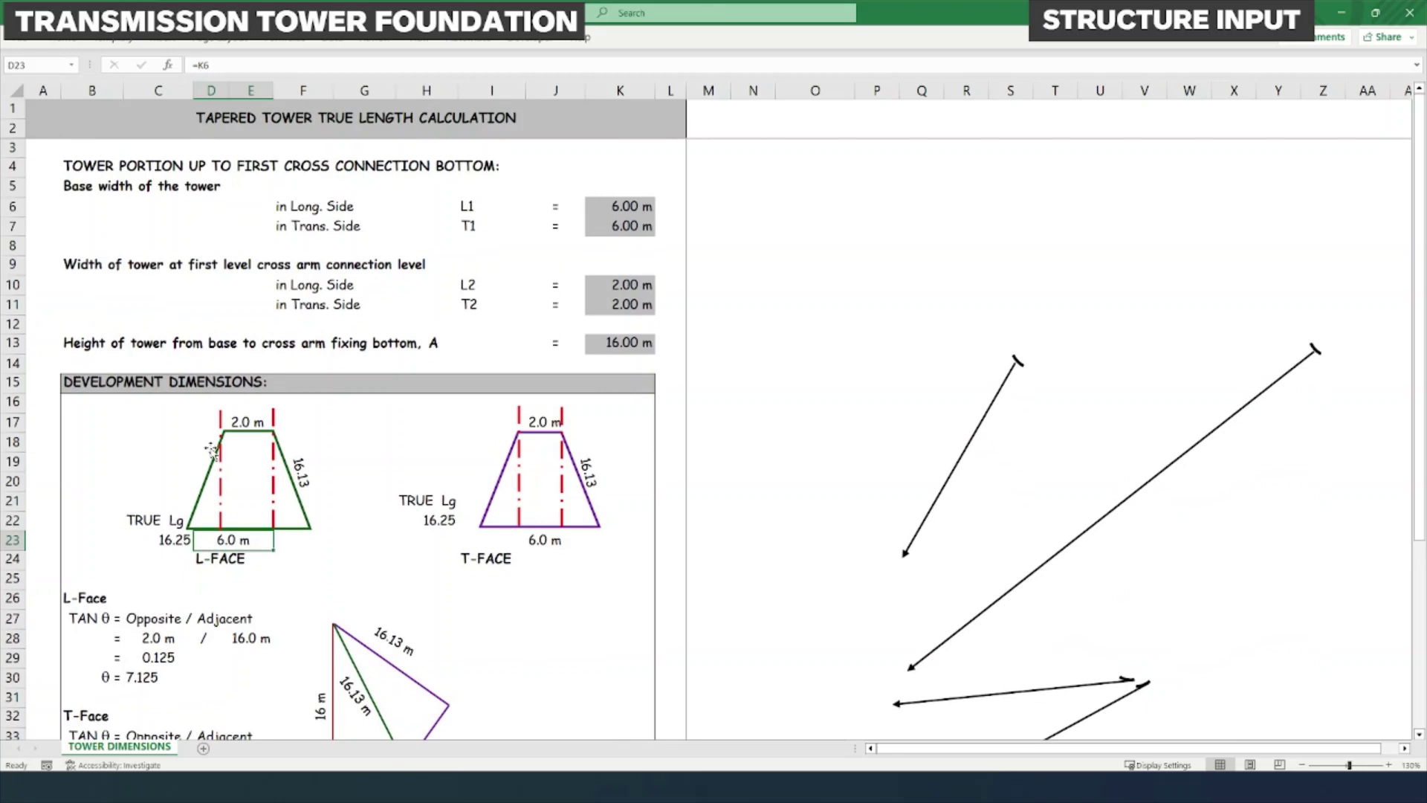
left_click(174, 554)
double_click(300, 469)
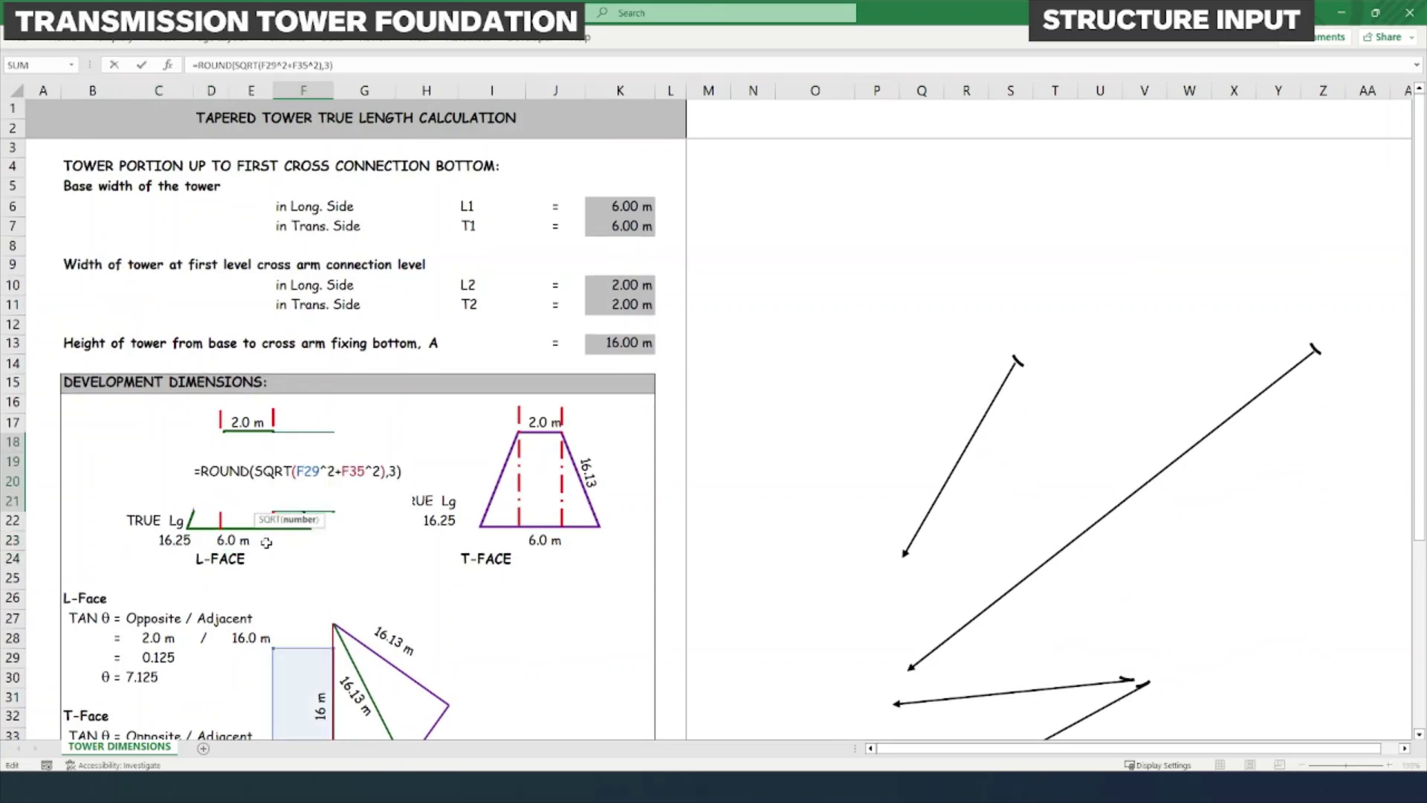
scroll(260, 528, "down", 2)
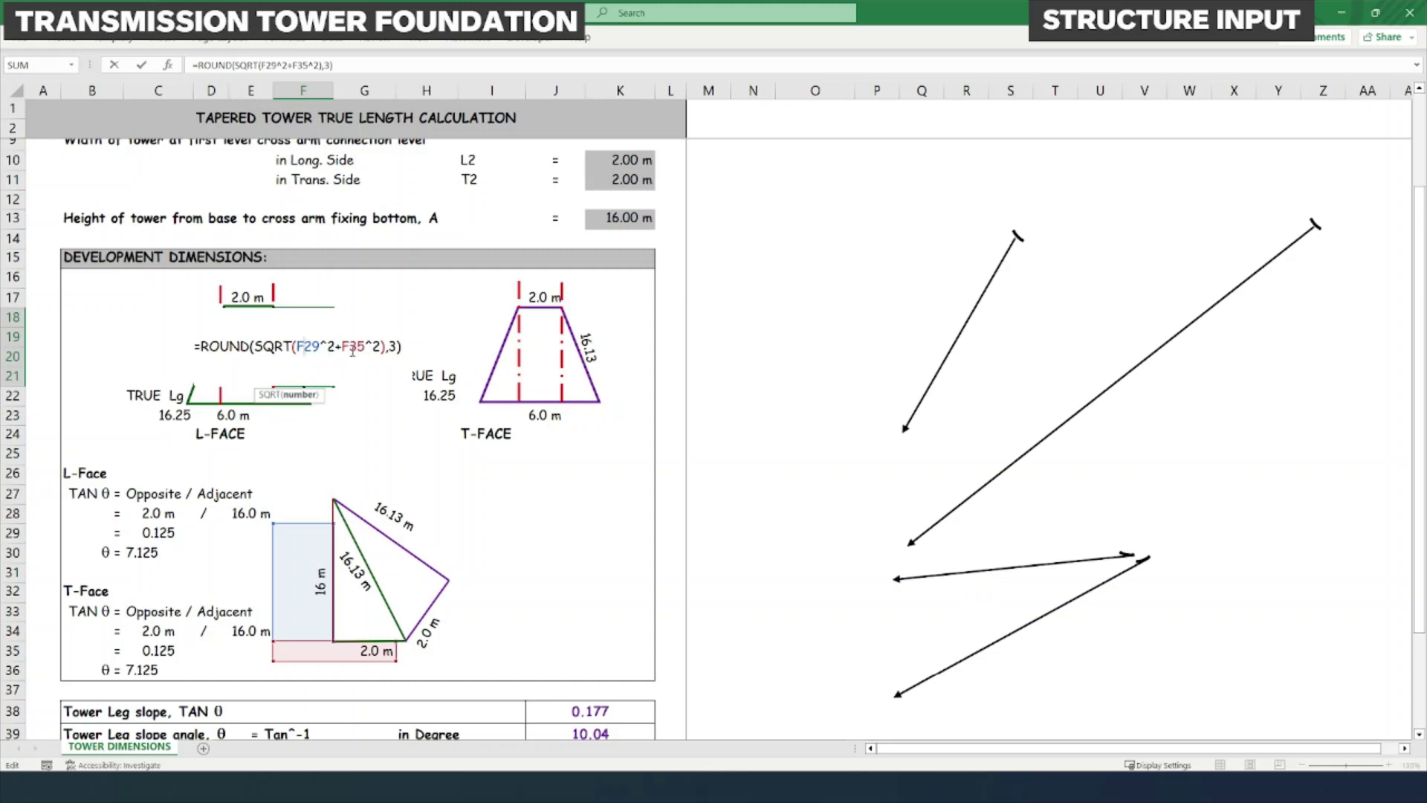
key("Escape")
double_click(593, 350)
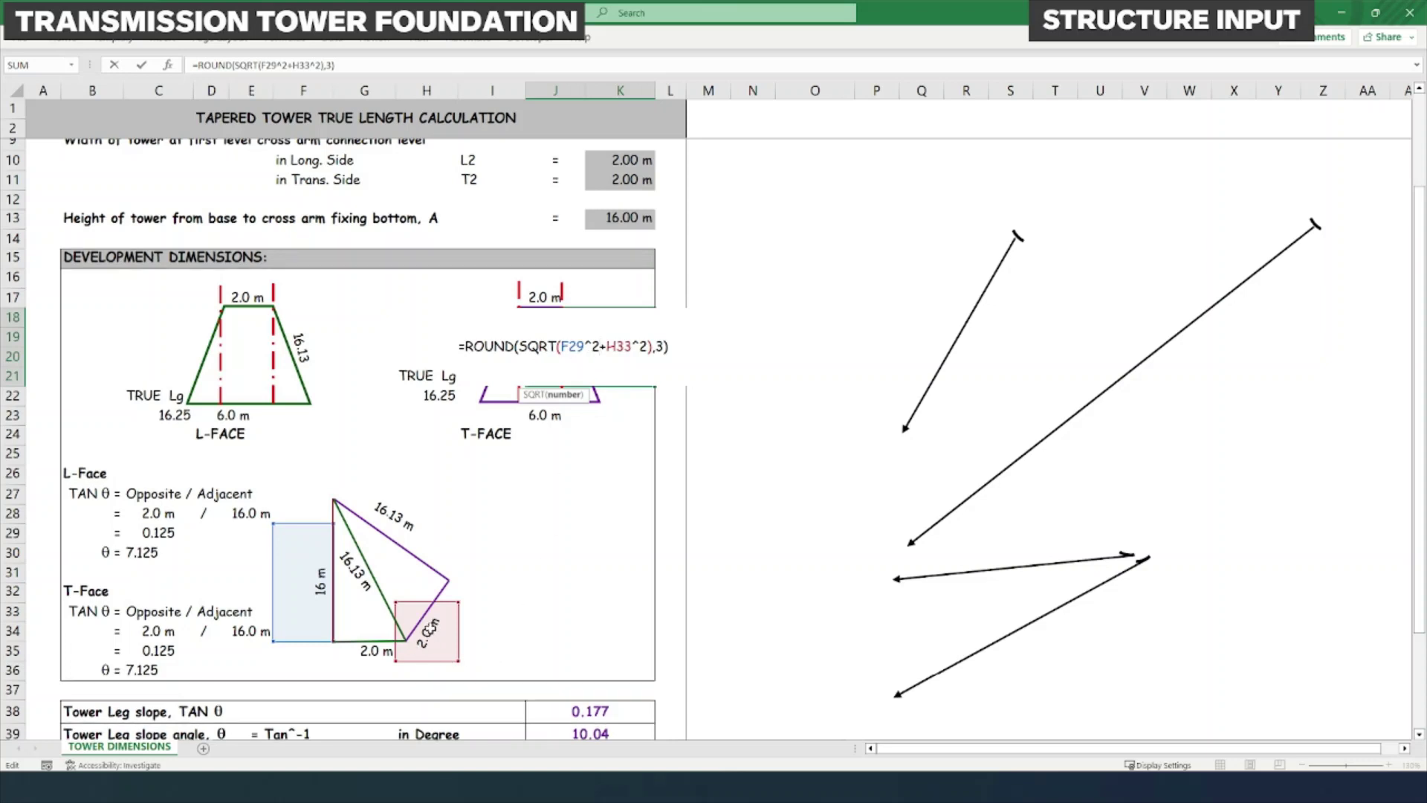
key("ctrl+Return")
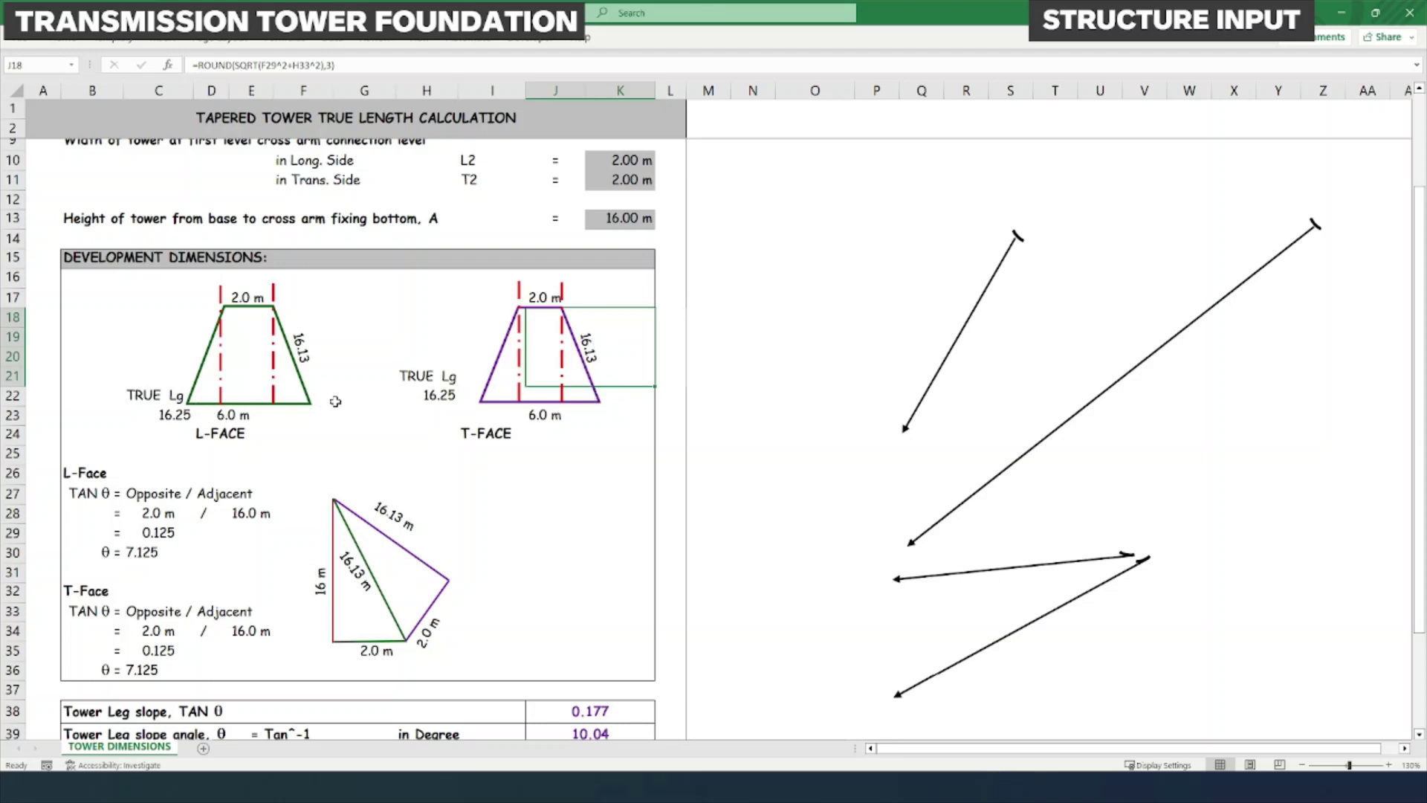
left_click(370, 379)
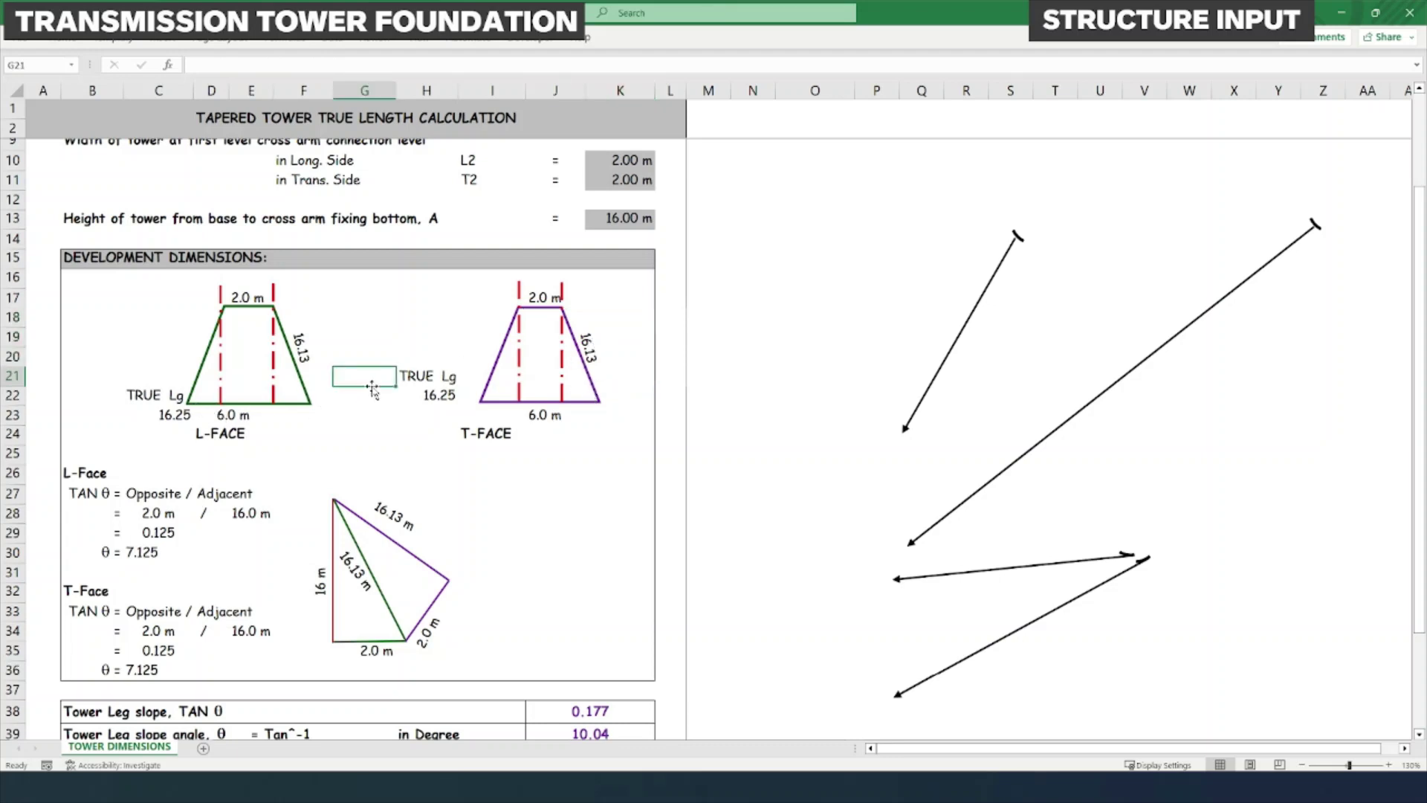
left_click(165, 414)
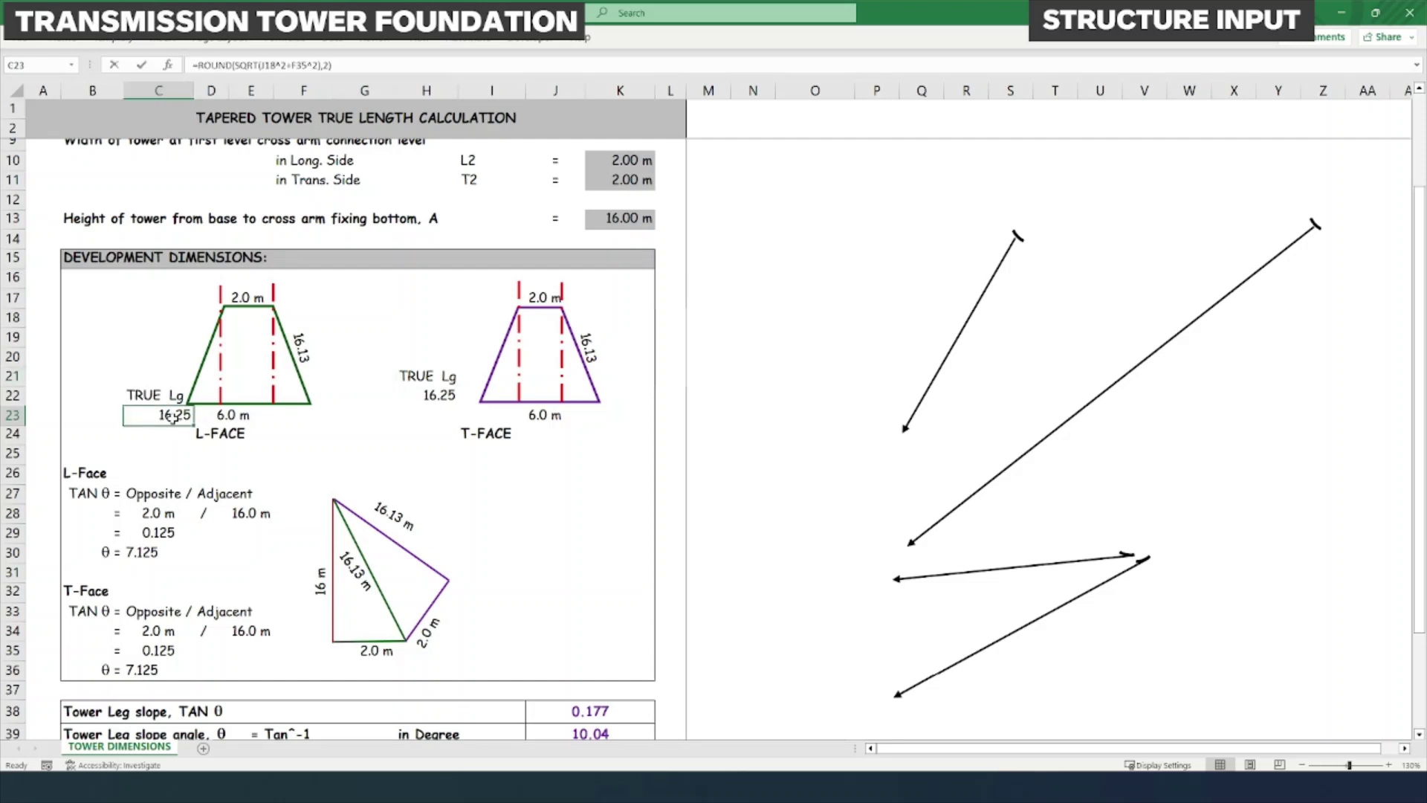
double_click(174, 417)
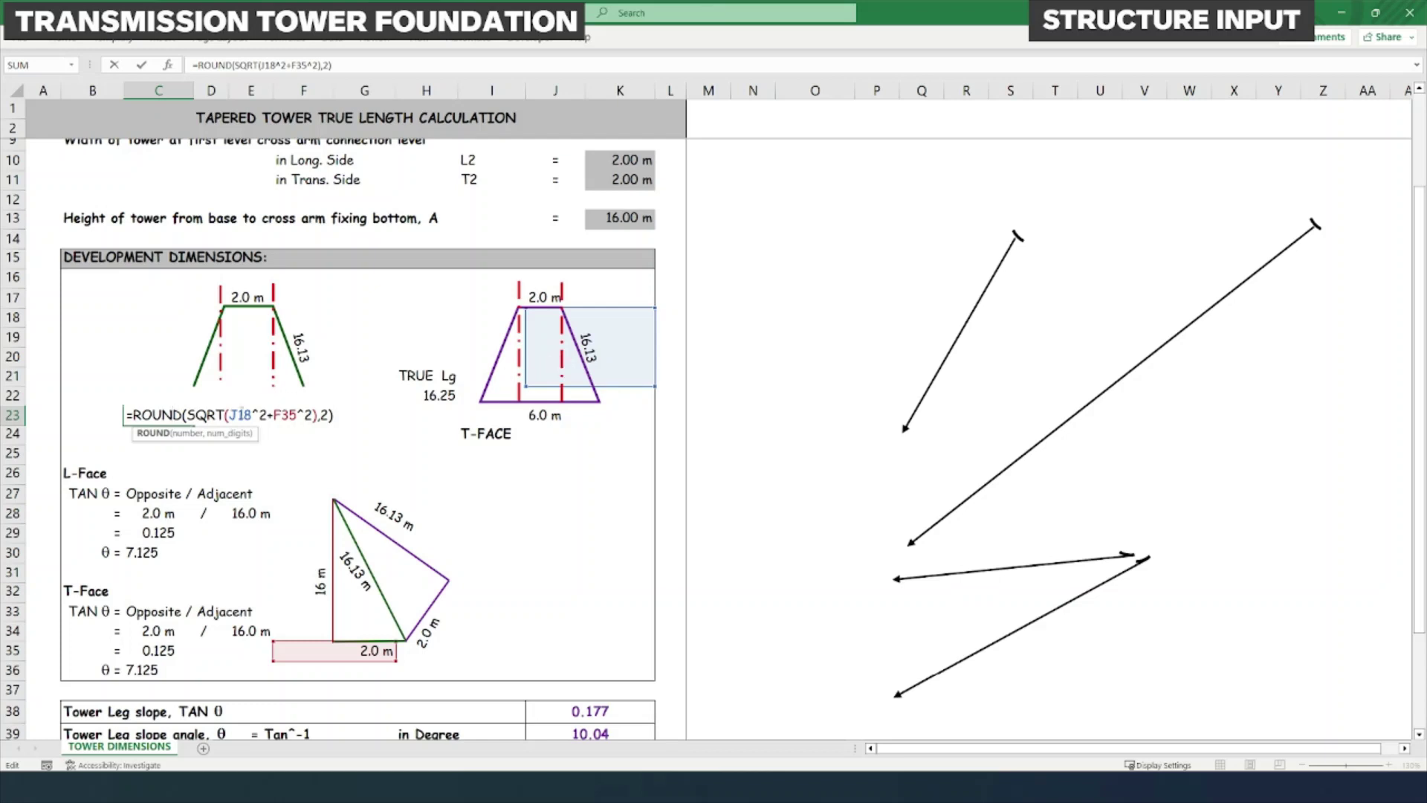
left_click(239, 414)
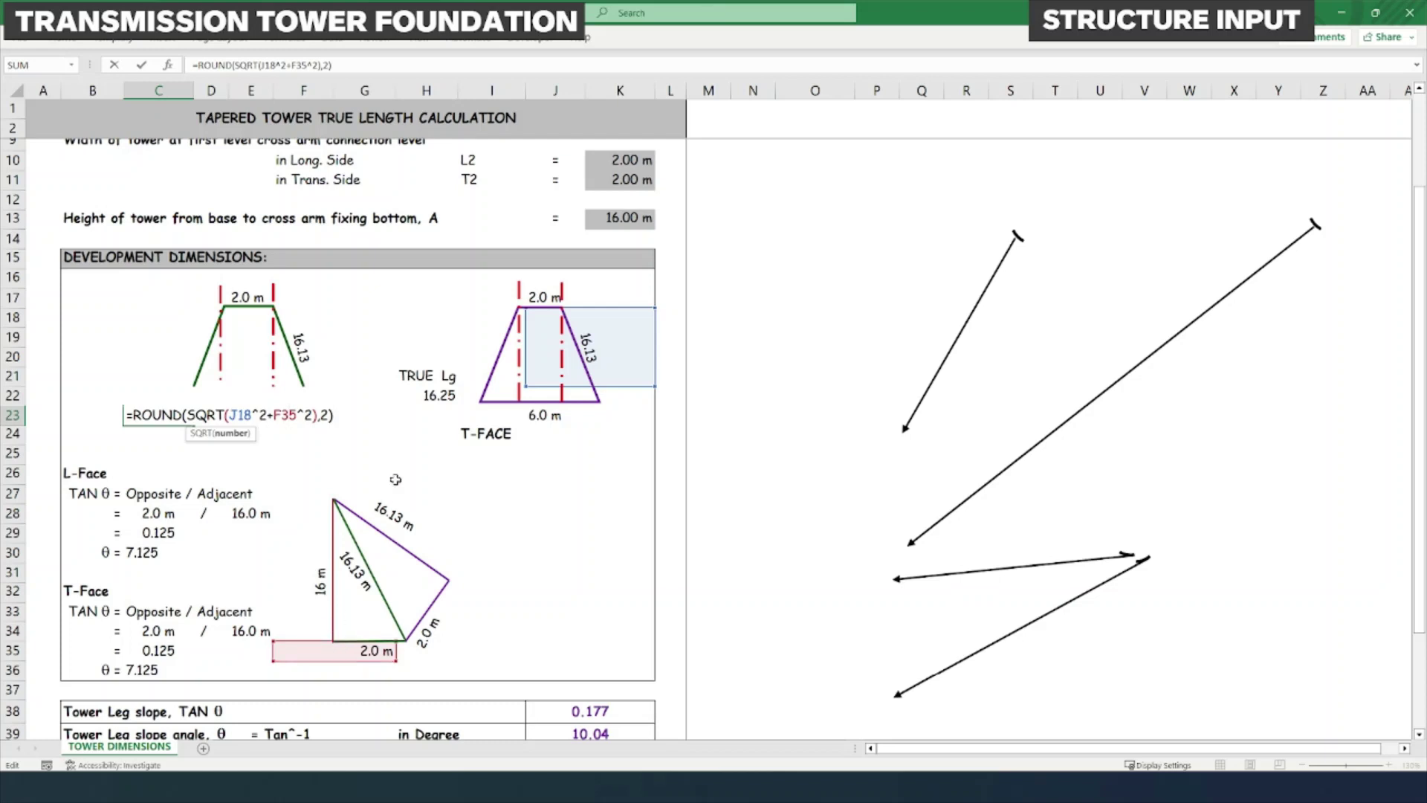
key("Return")
left_click(436, 396)
double_click(436, 397)
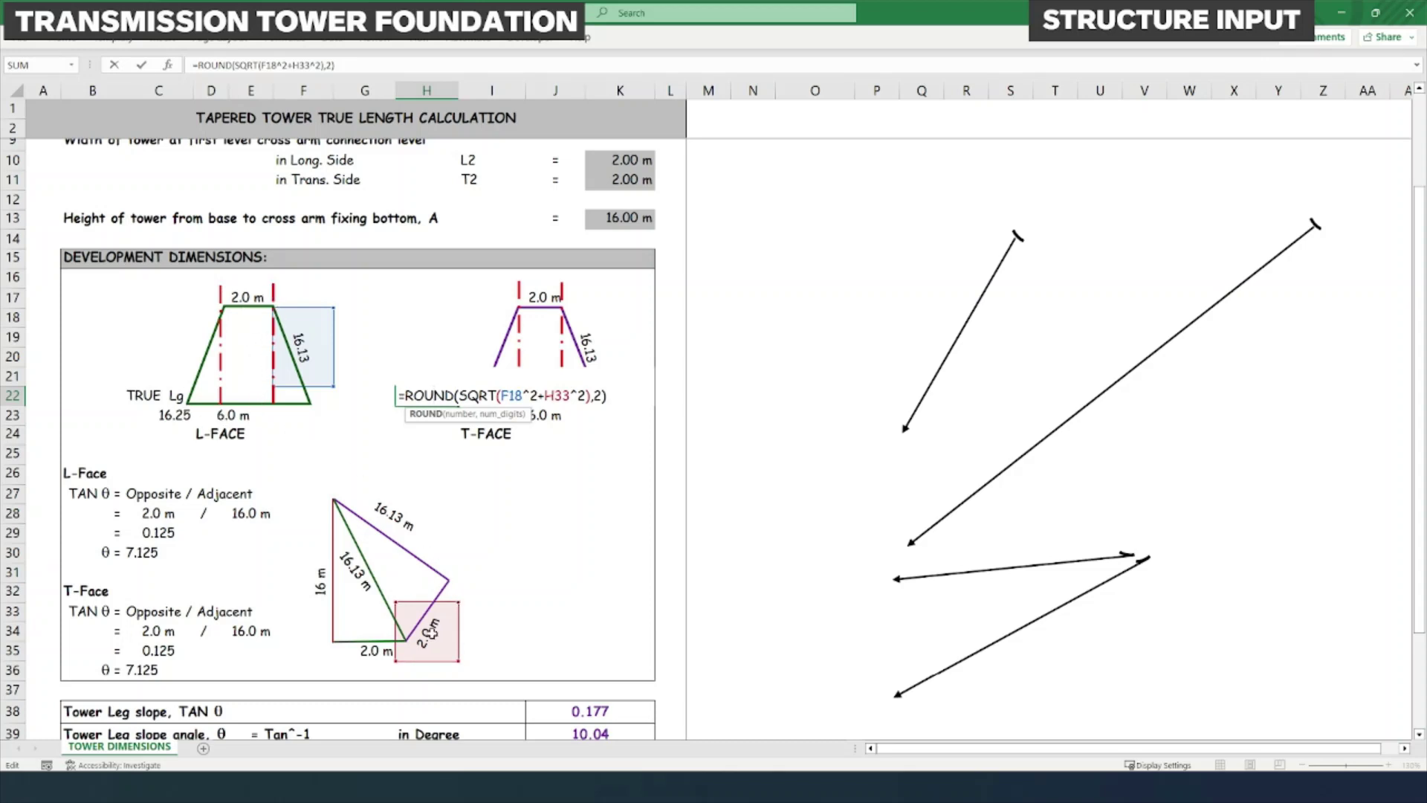
key("ctrl+Return")
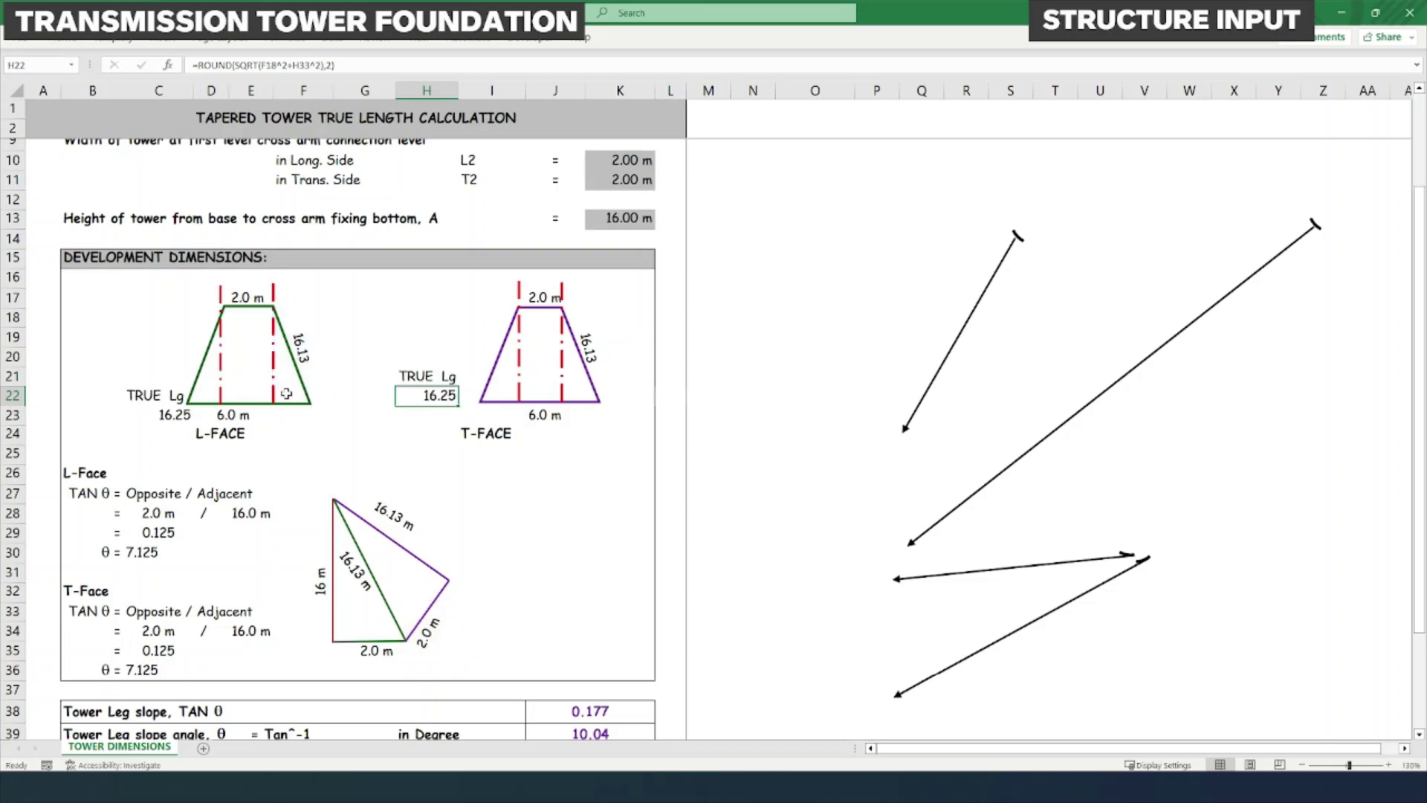
left_click(265, 455)
left_click(127, 521)
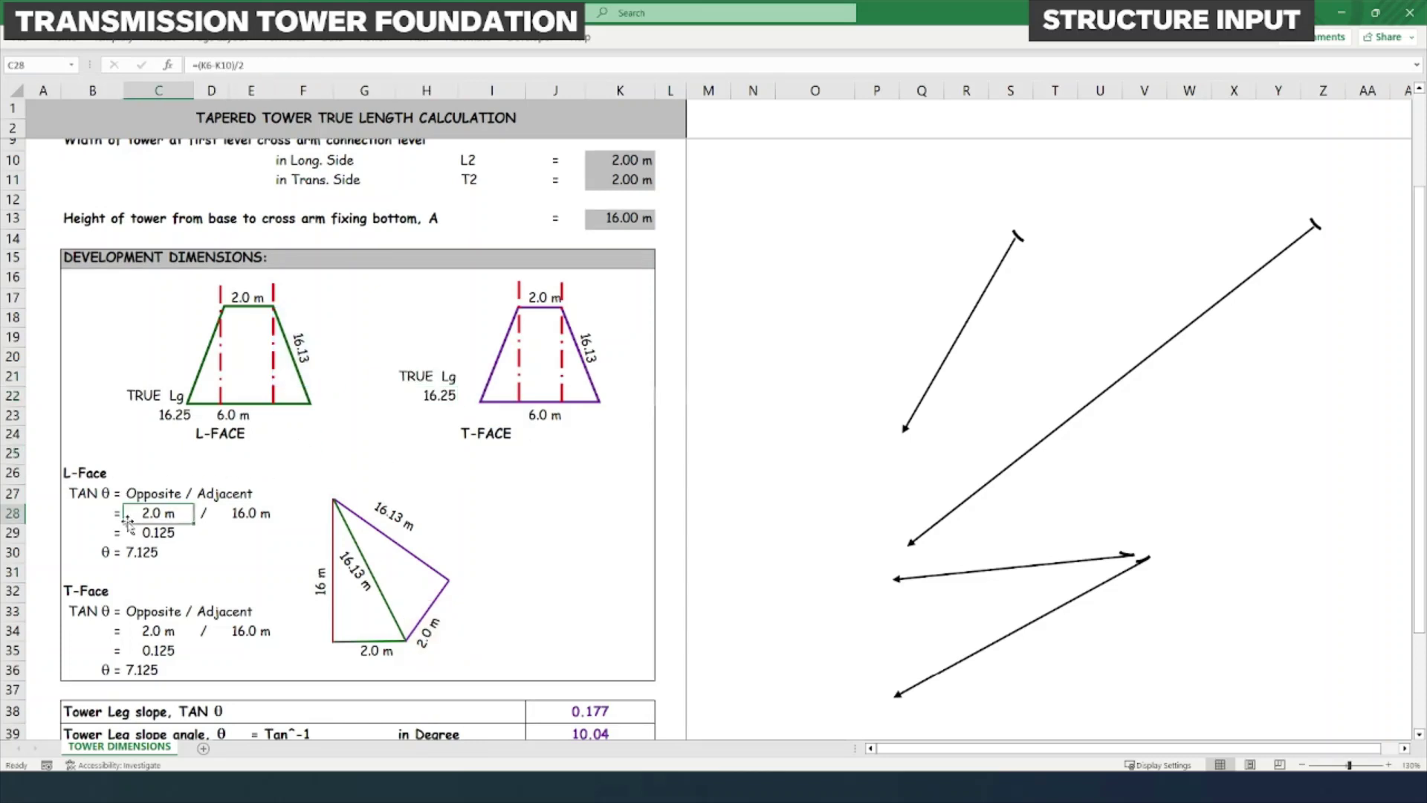
left_click(153, 481)
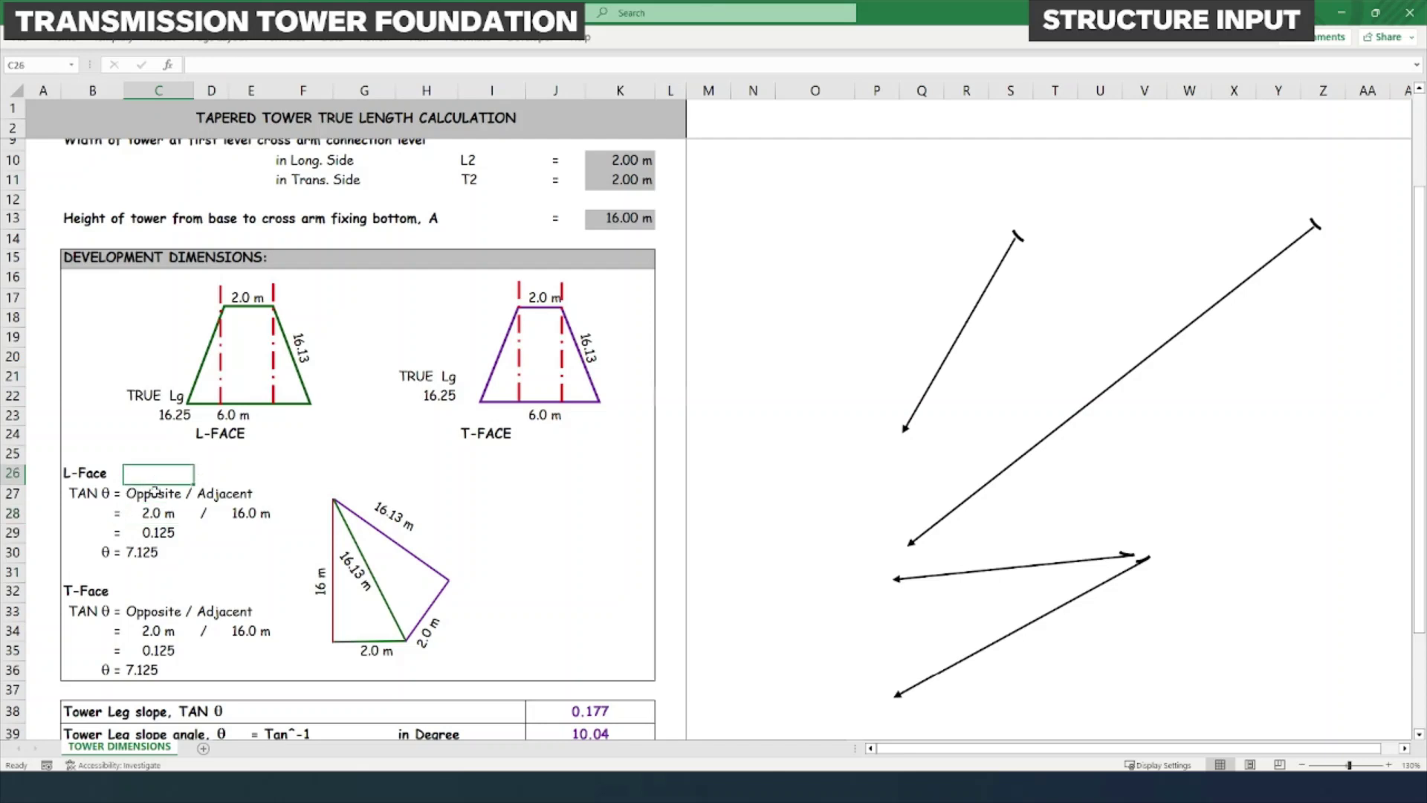
left_click(162, 535)
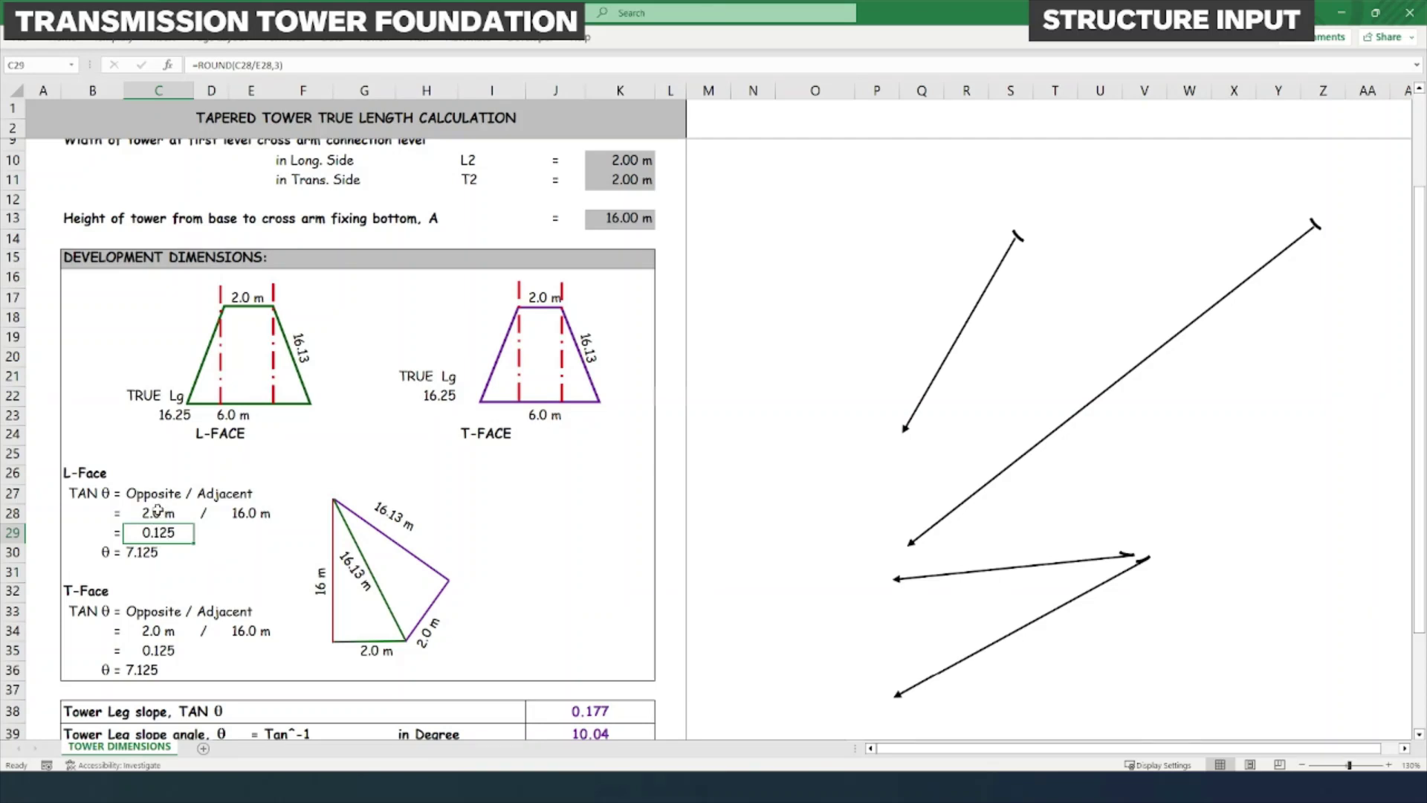
left_click(159, 512)
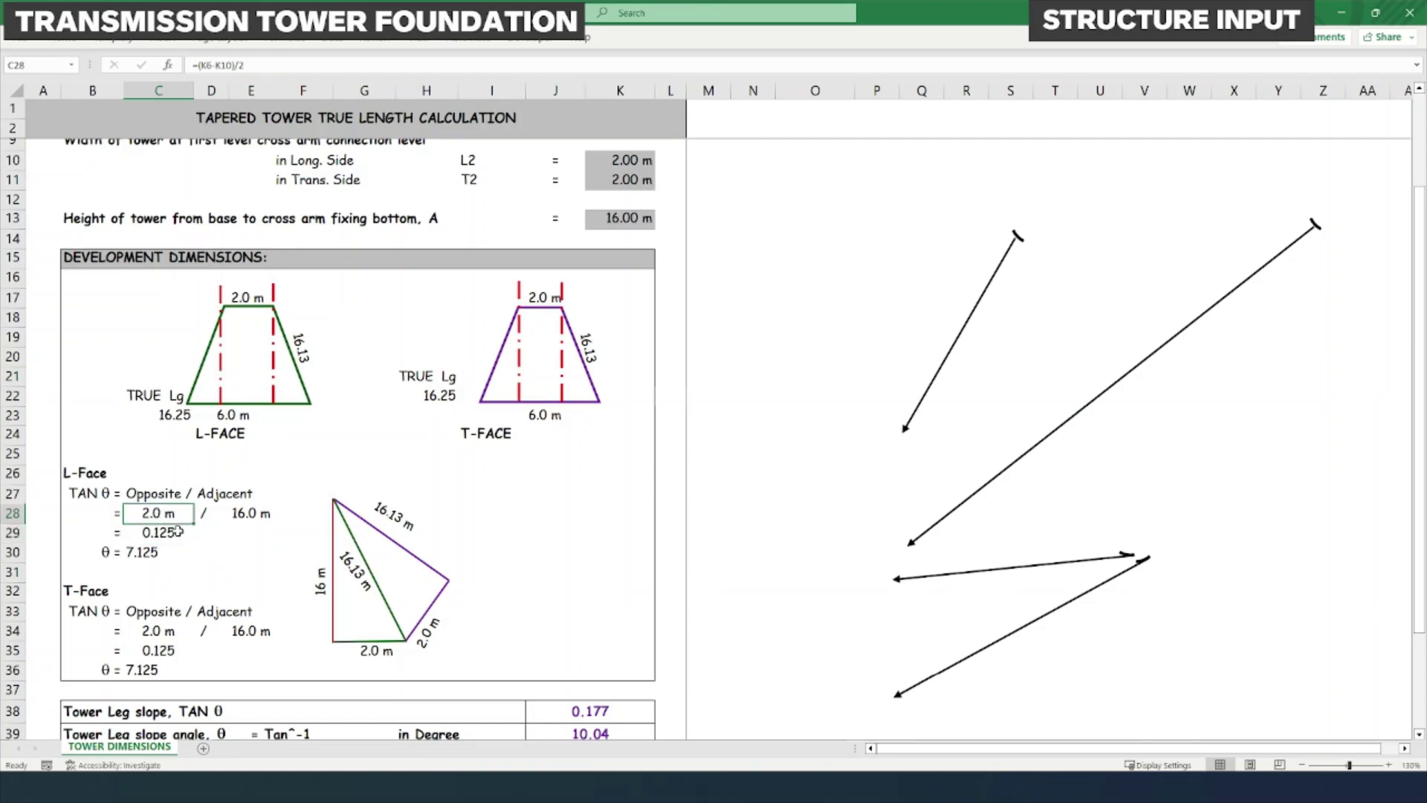
double_click(168, 512)
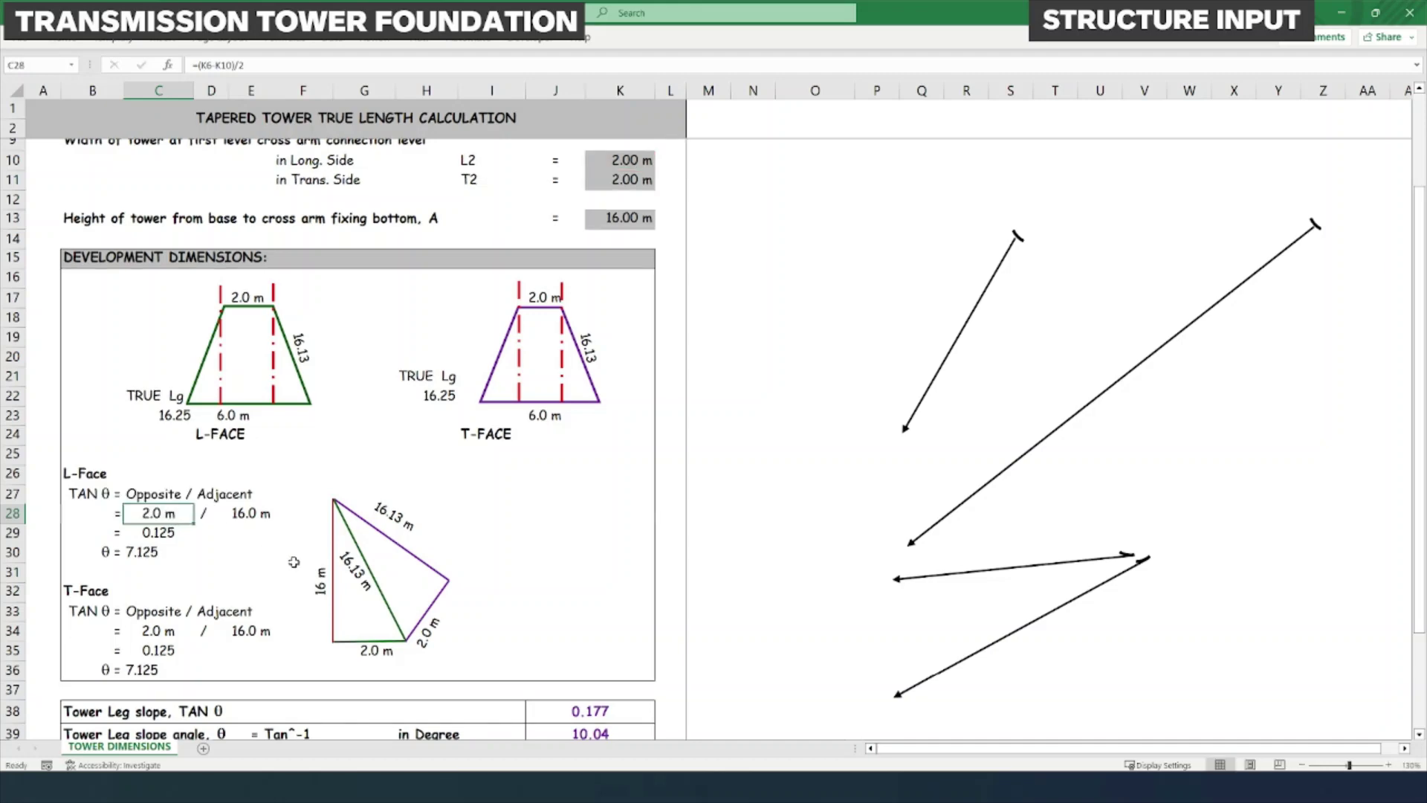
scroll(245, 559, "up", 2)
scroll(245, 559, "up", 1)
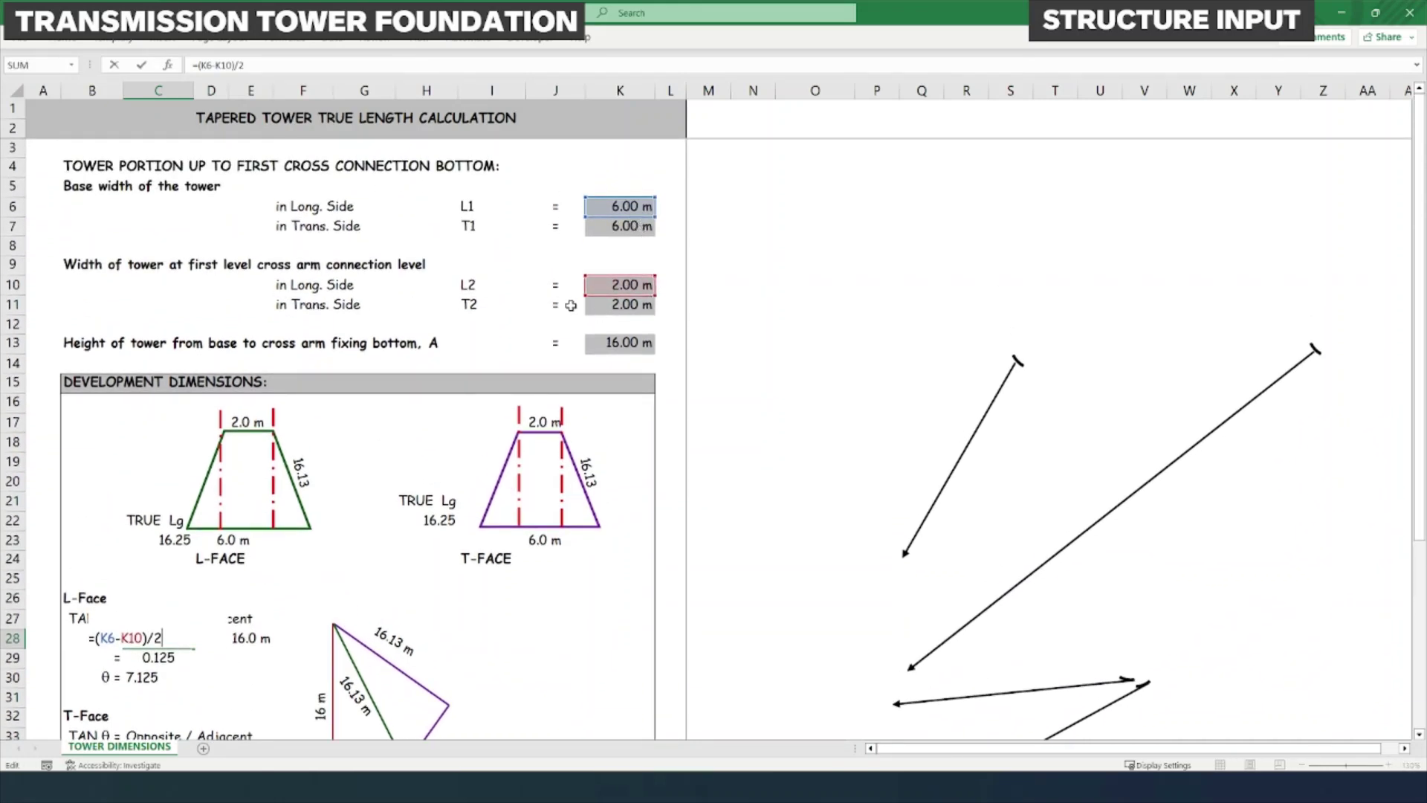
key("Escape")
scroll(454, 366, "down", 1)
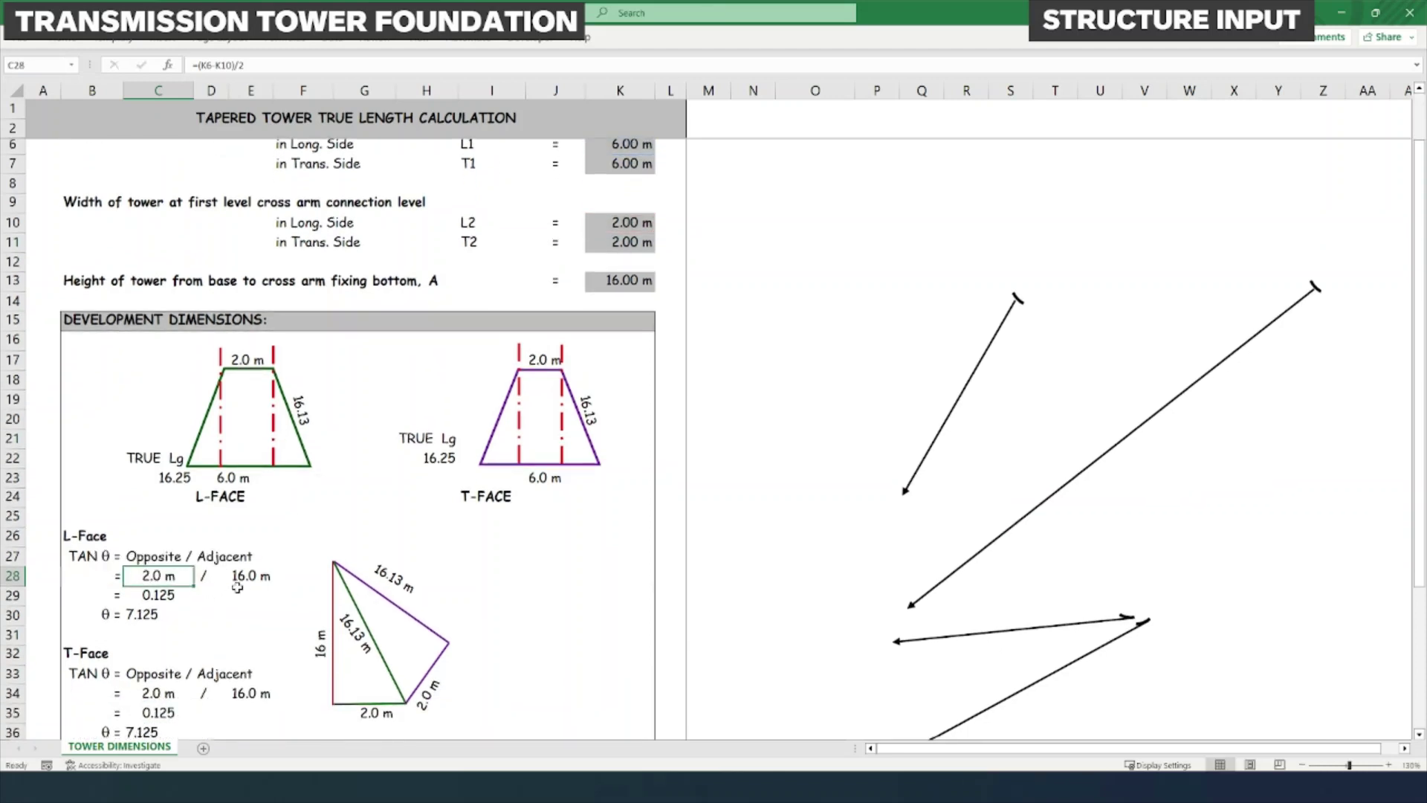
left_click(246, 575)
double_click(246, 576)
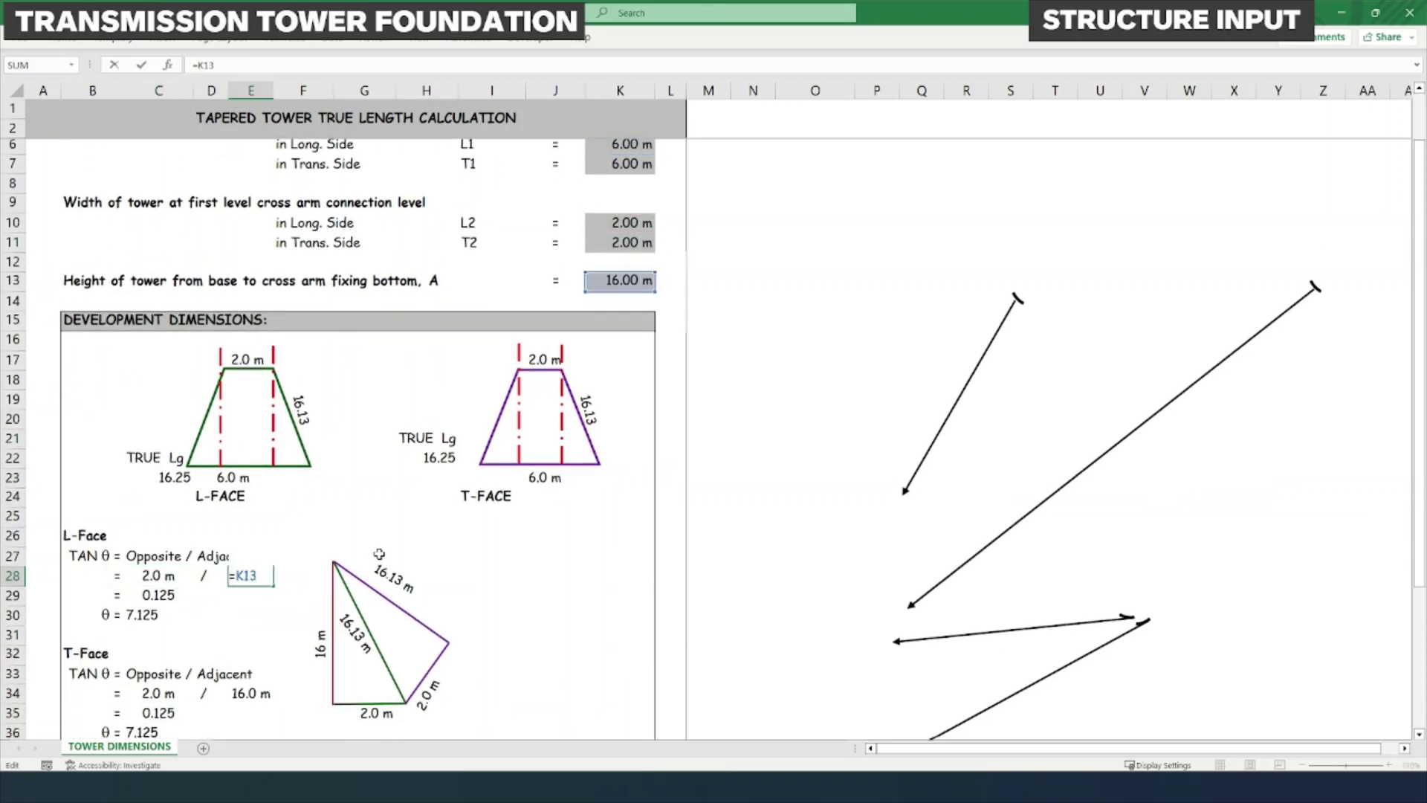
key("Escape")
scroll(383, 461, "down", 1)
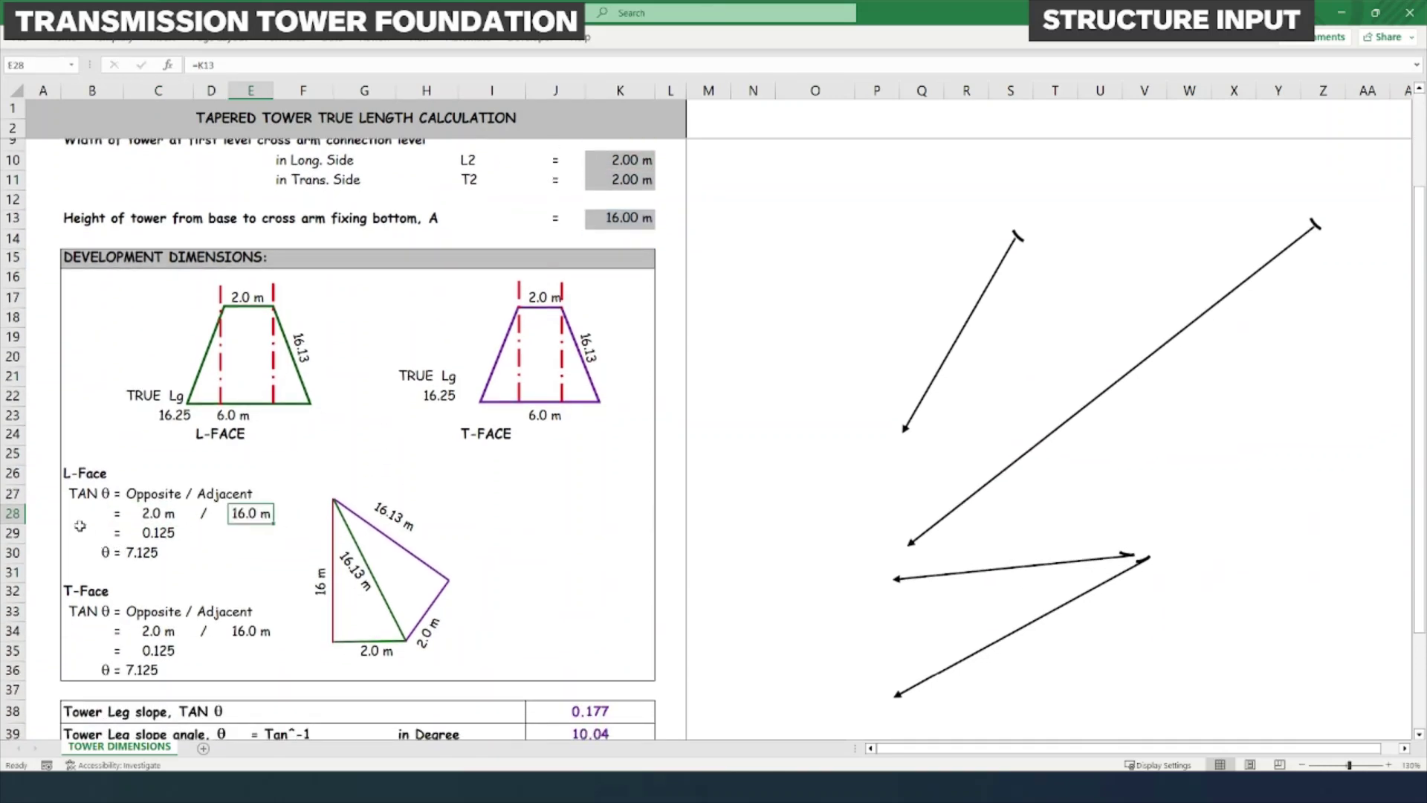
left_click_drag(80, 494, 254, 494)
left_click(157, 513)
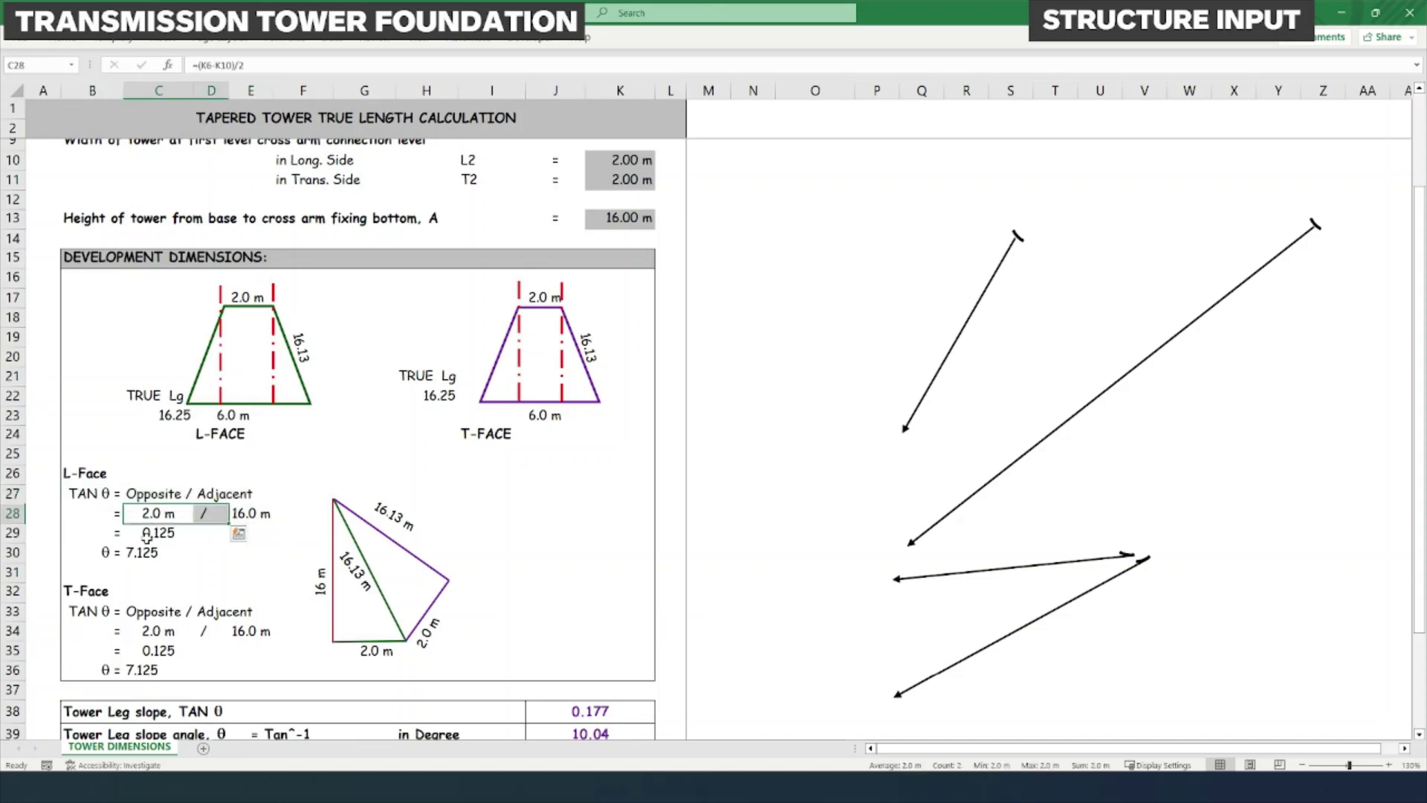
left_click(175, 533)
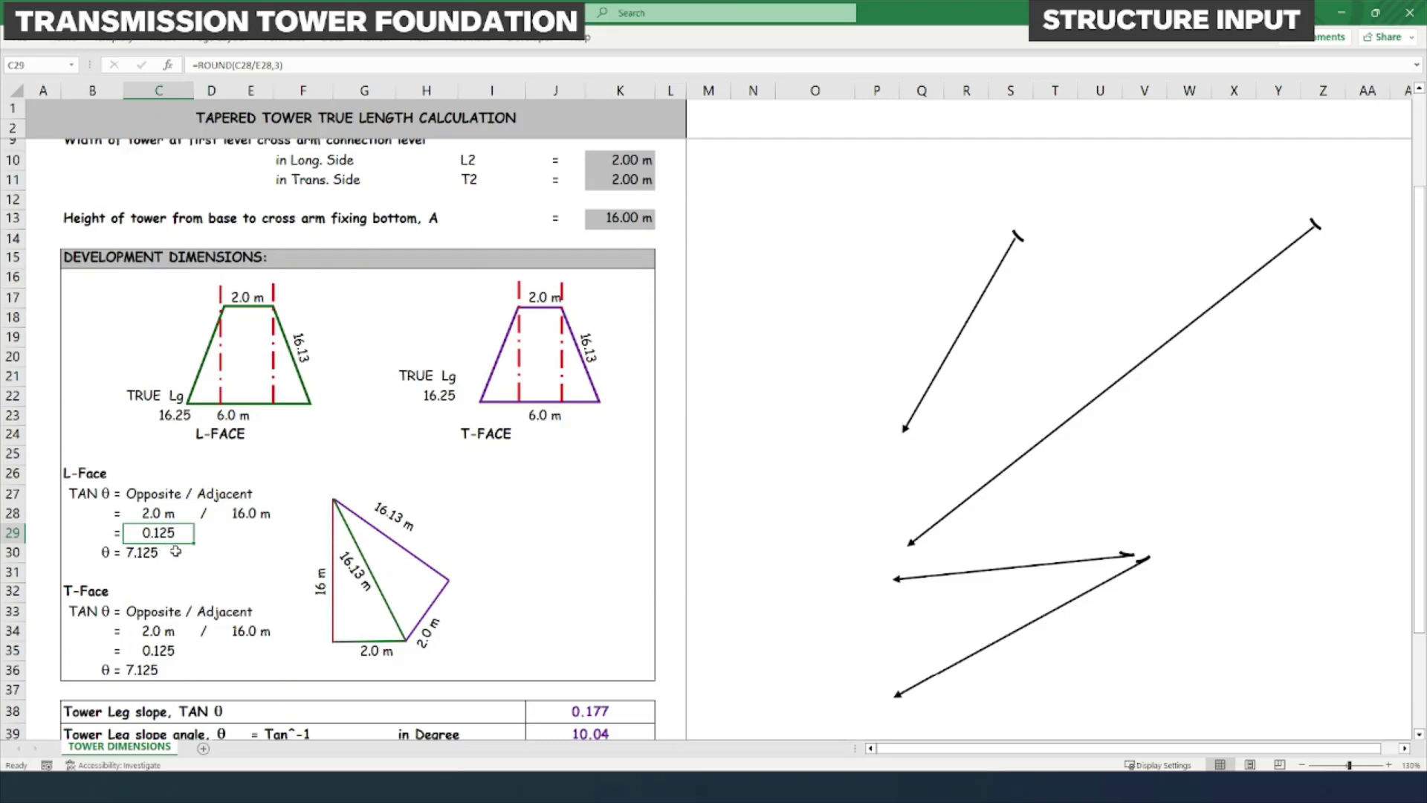
scroll(167, 561, "down", 1)
left_click(102, 494)
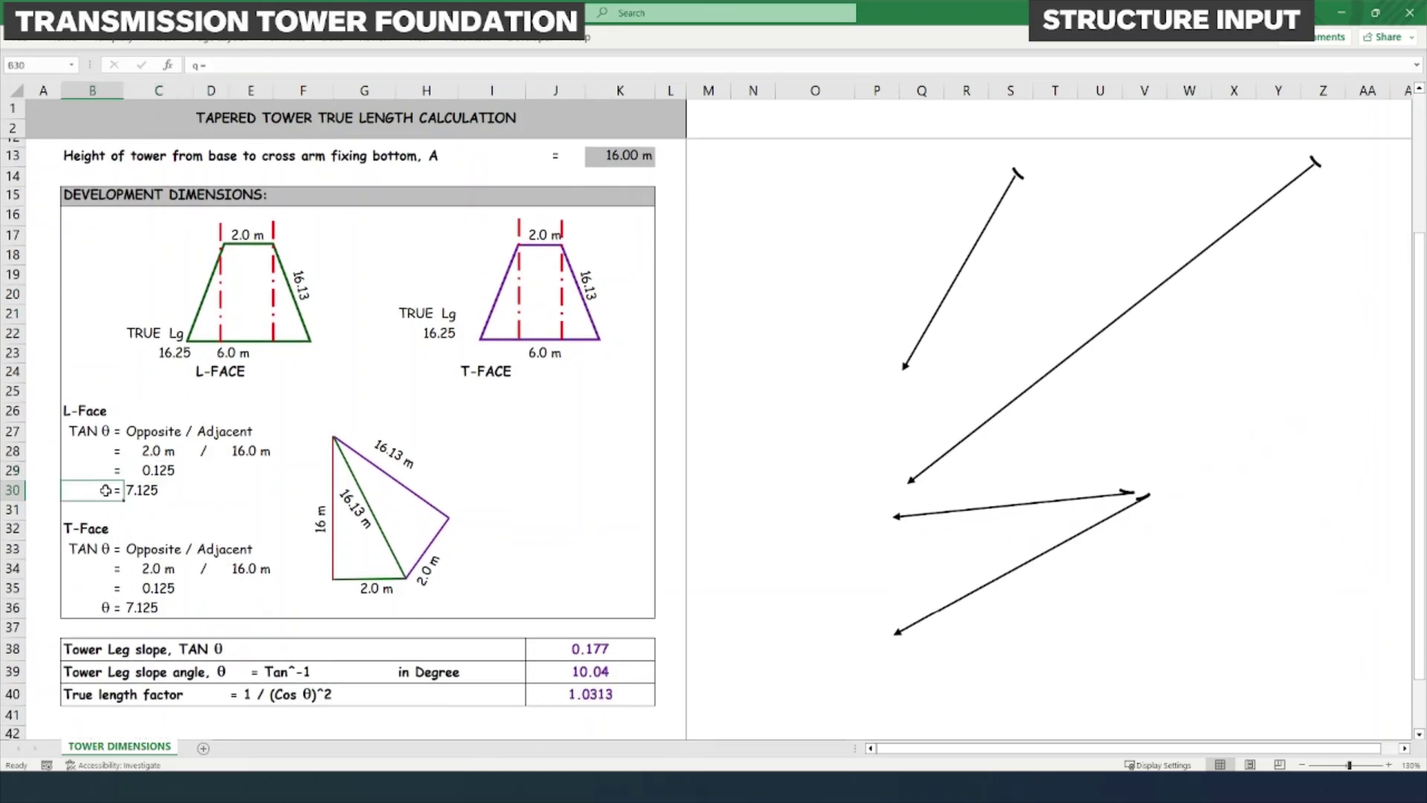
double_click(138, 490)
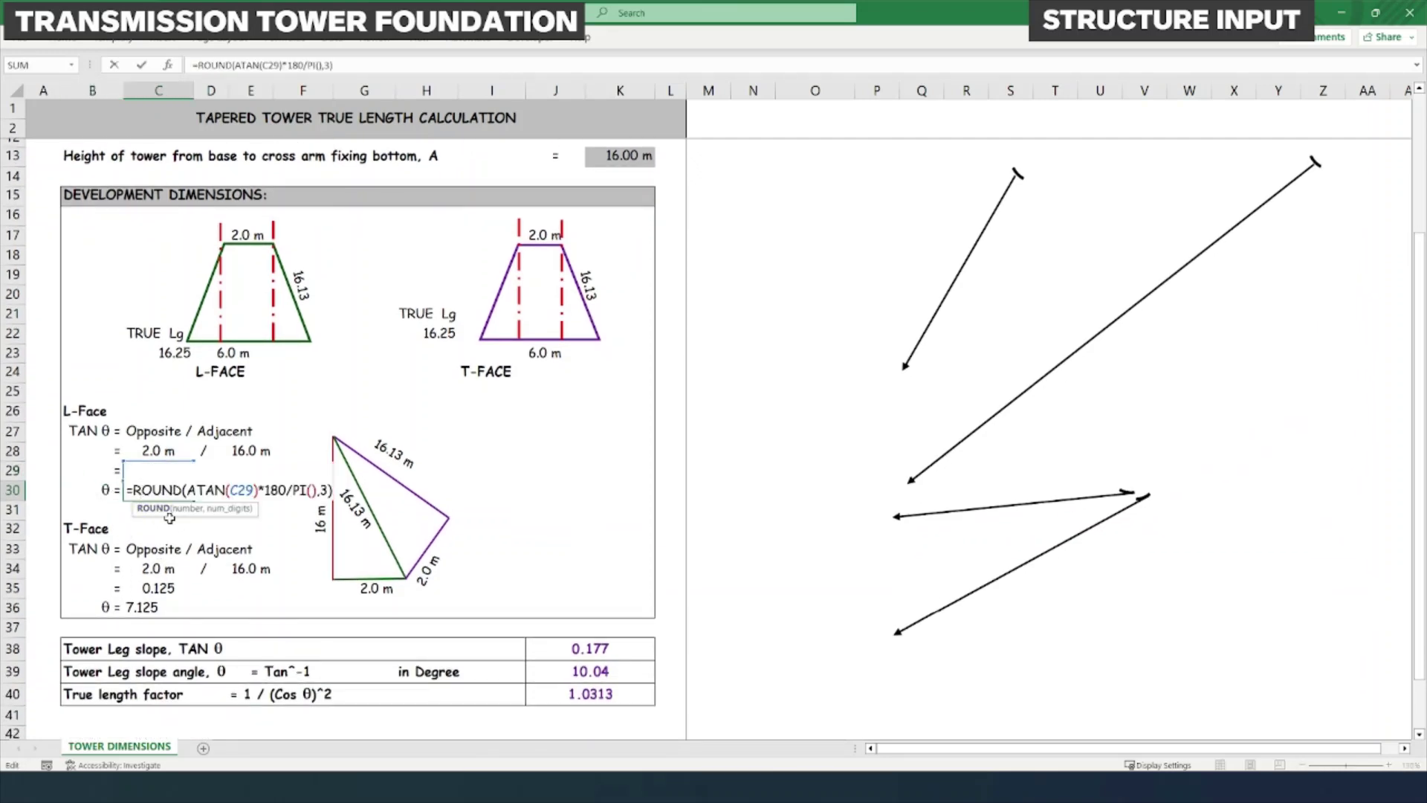
key("Escape")
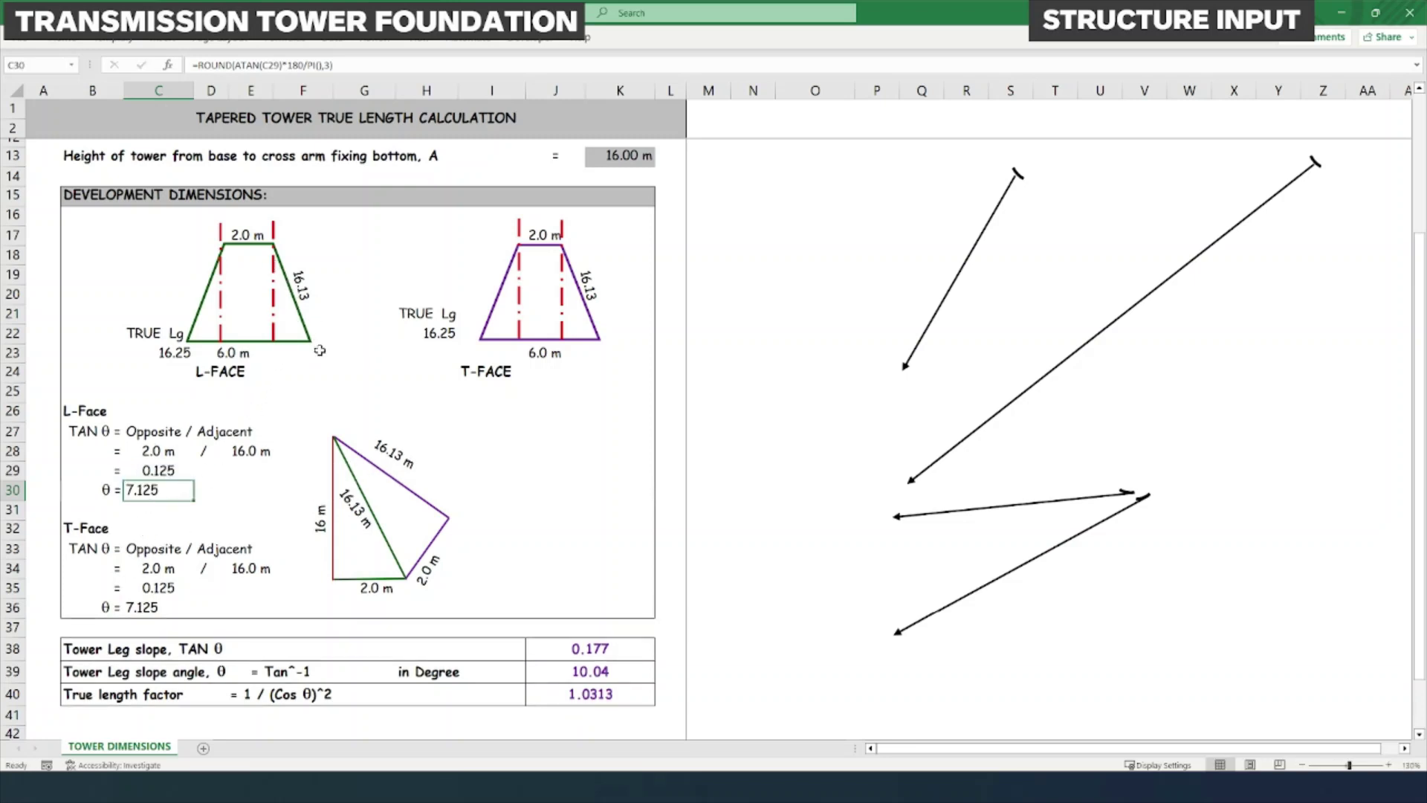
left_click(150, 528)
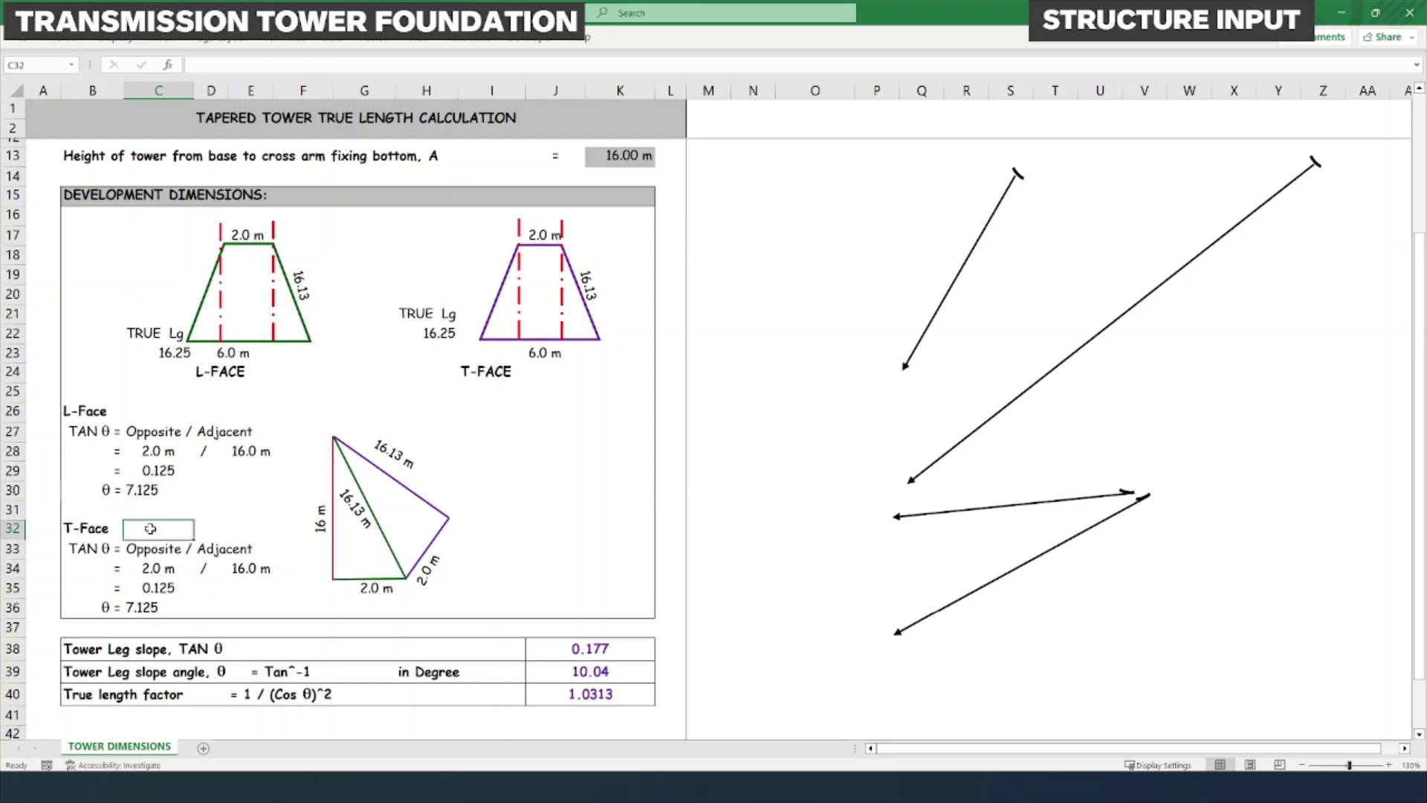
left_click(80, 532)
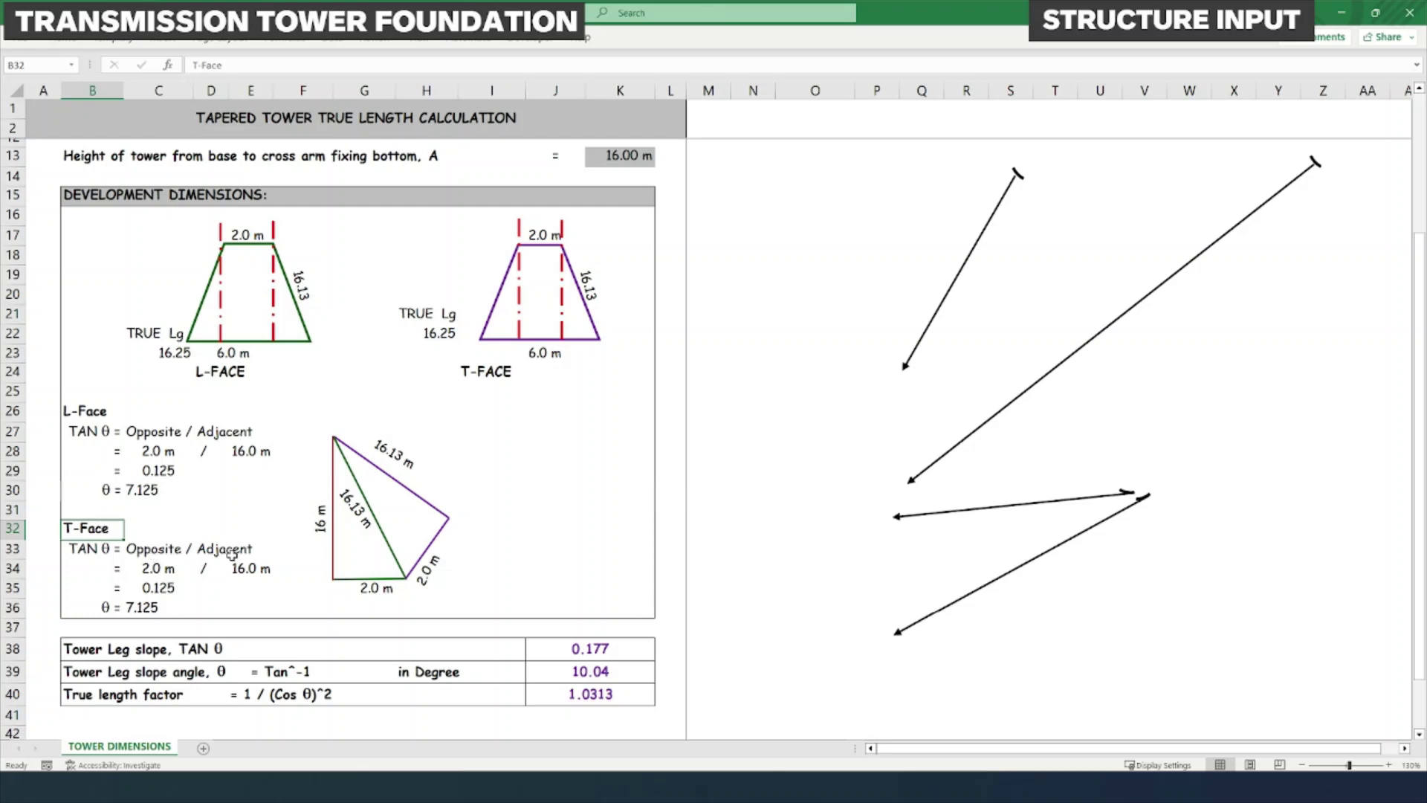
left_click(159, 568)
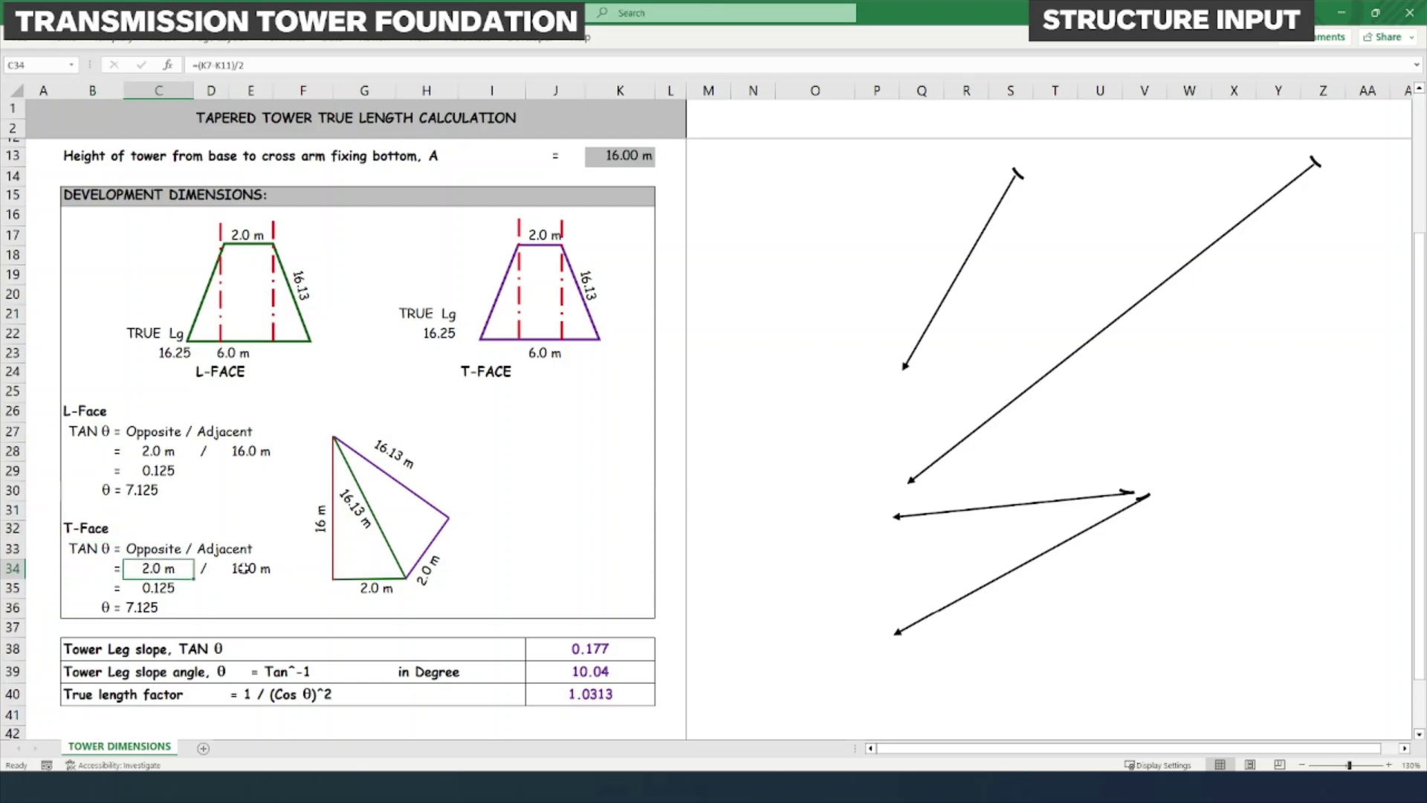
left_click(156, 587)
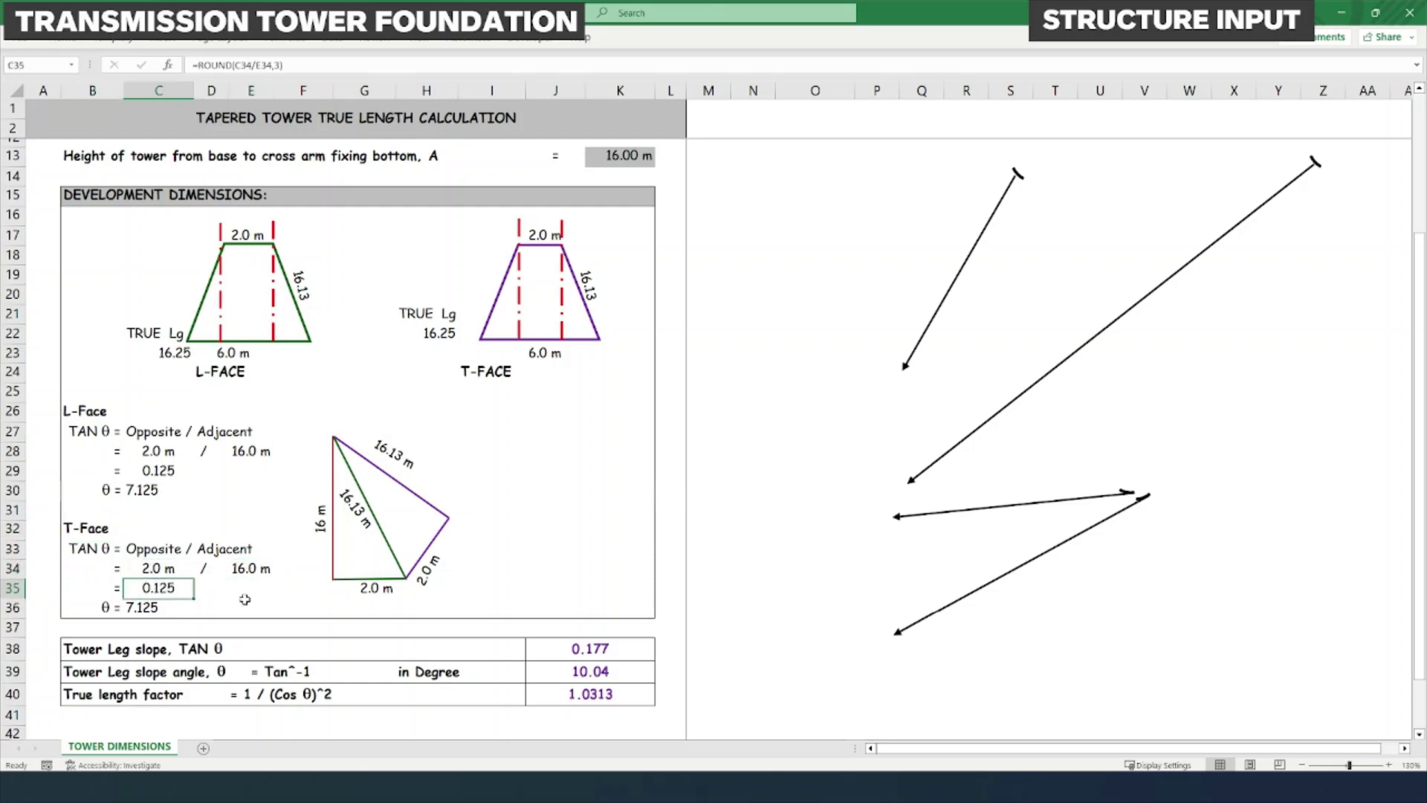
left_click(147, 610)
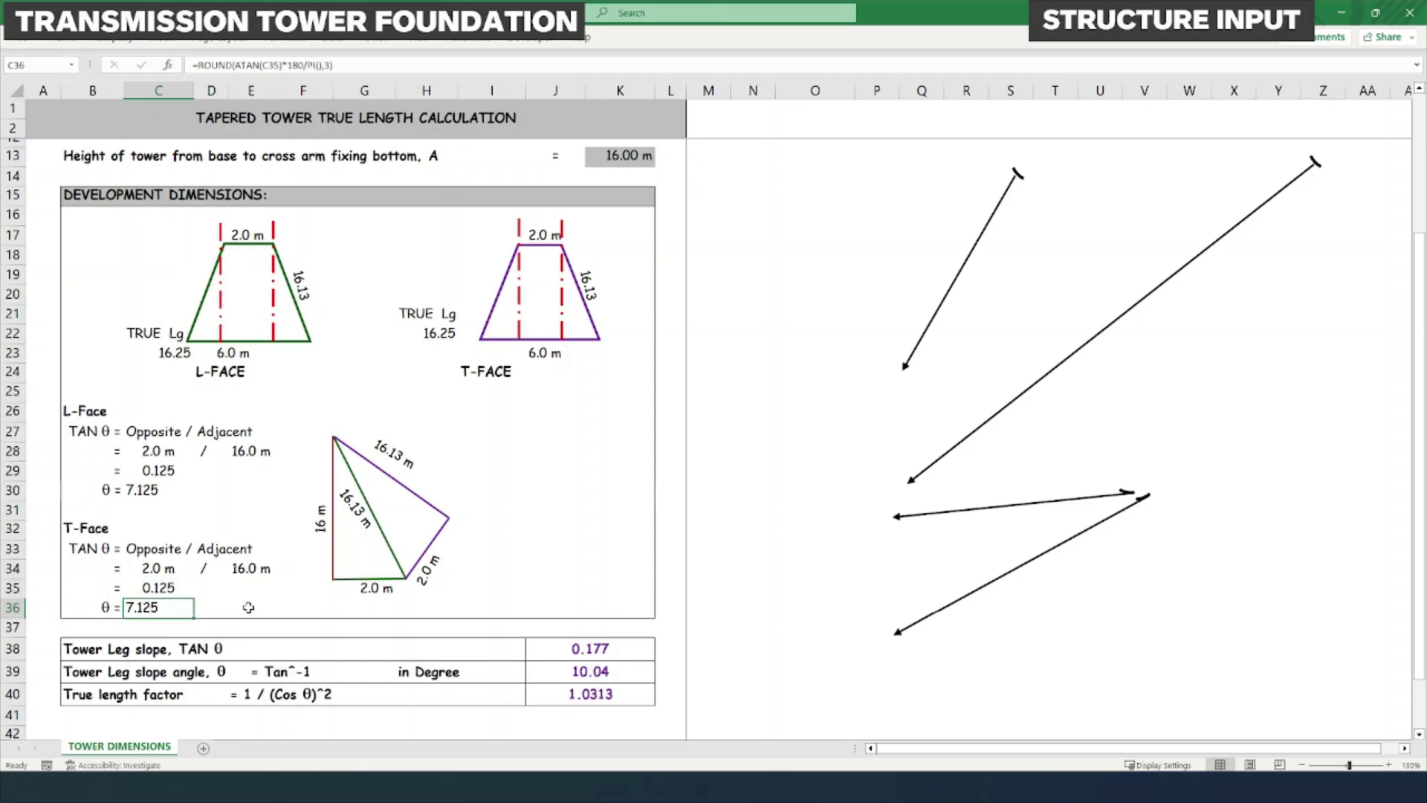
left_click(248, 604)
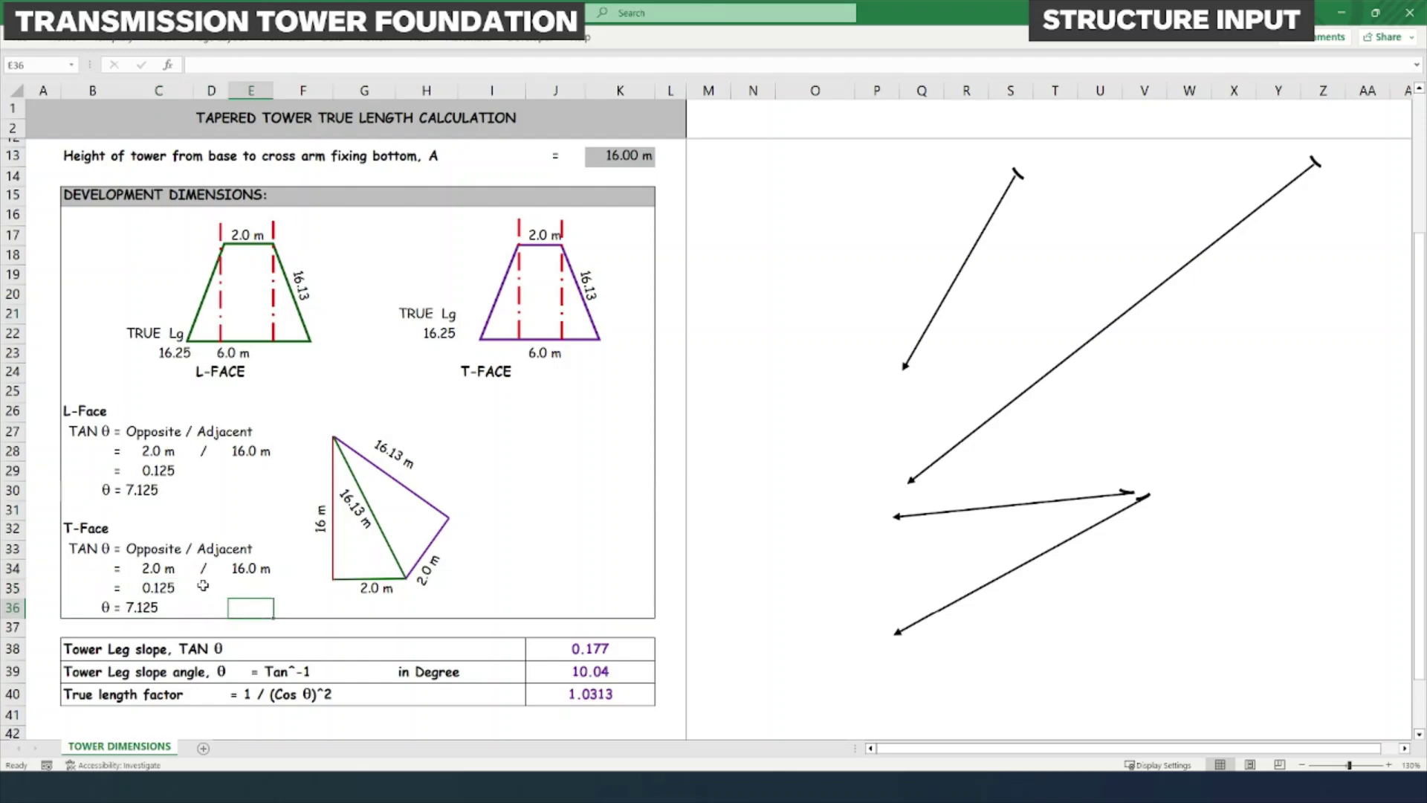
left_click_drag(78, 413, 258, 607)
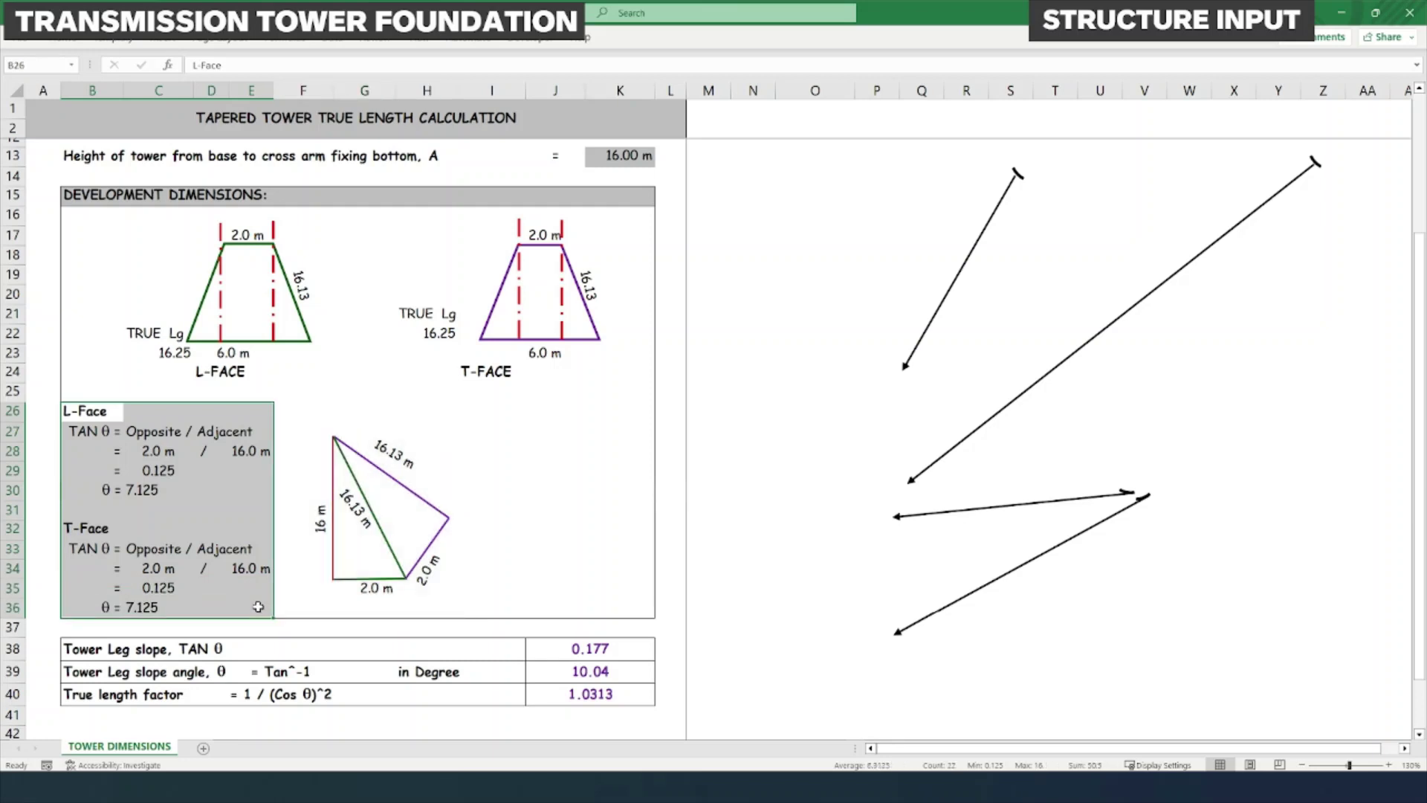
left_click(293, 561)
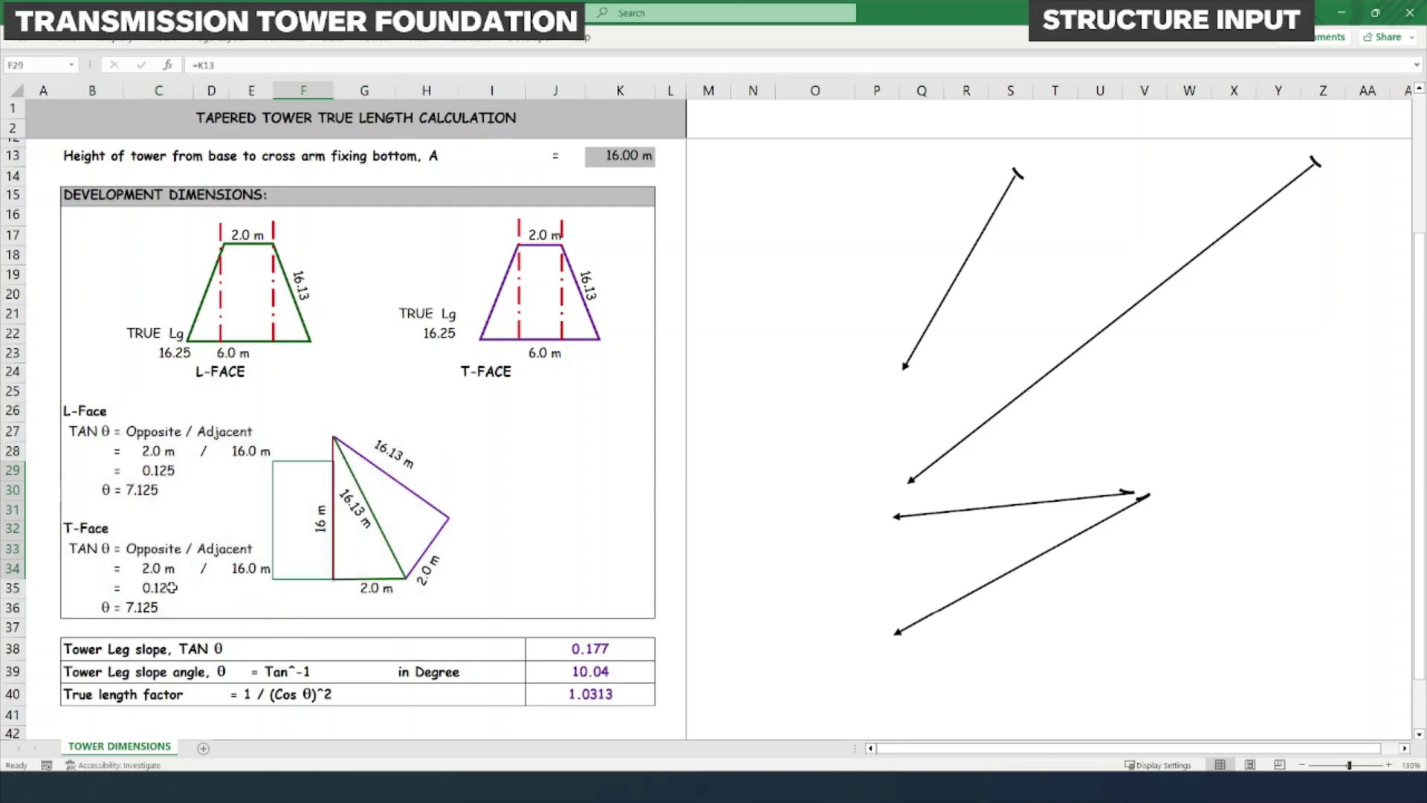
left_click(156, 651)
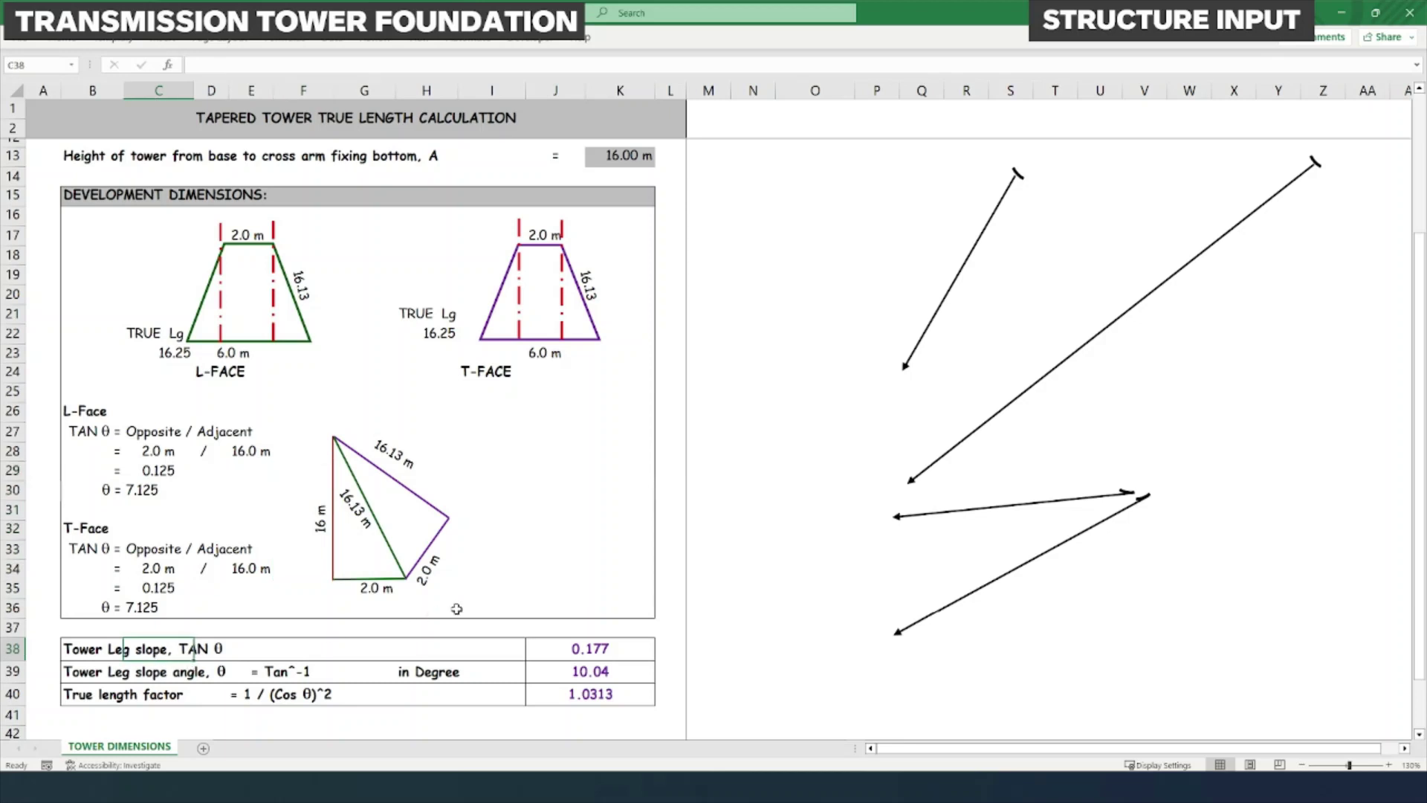
left_click(519, 562)
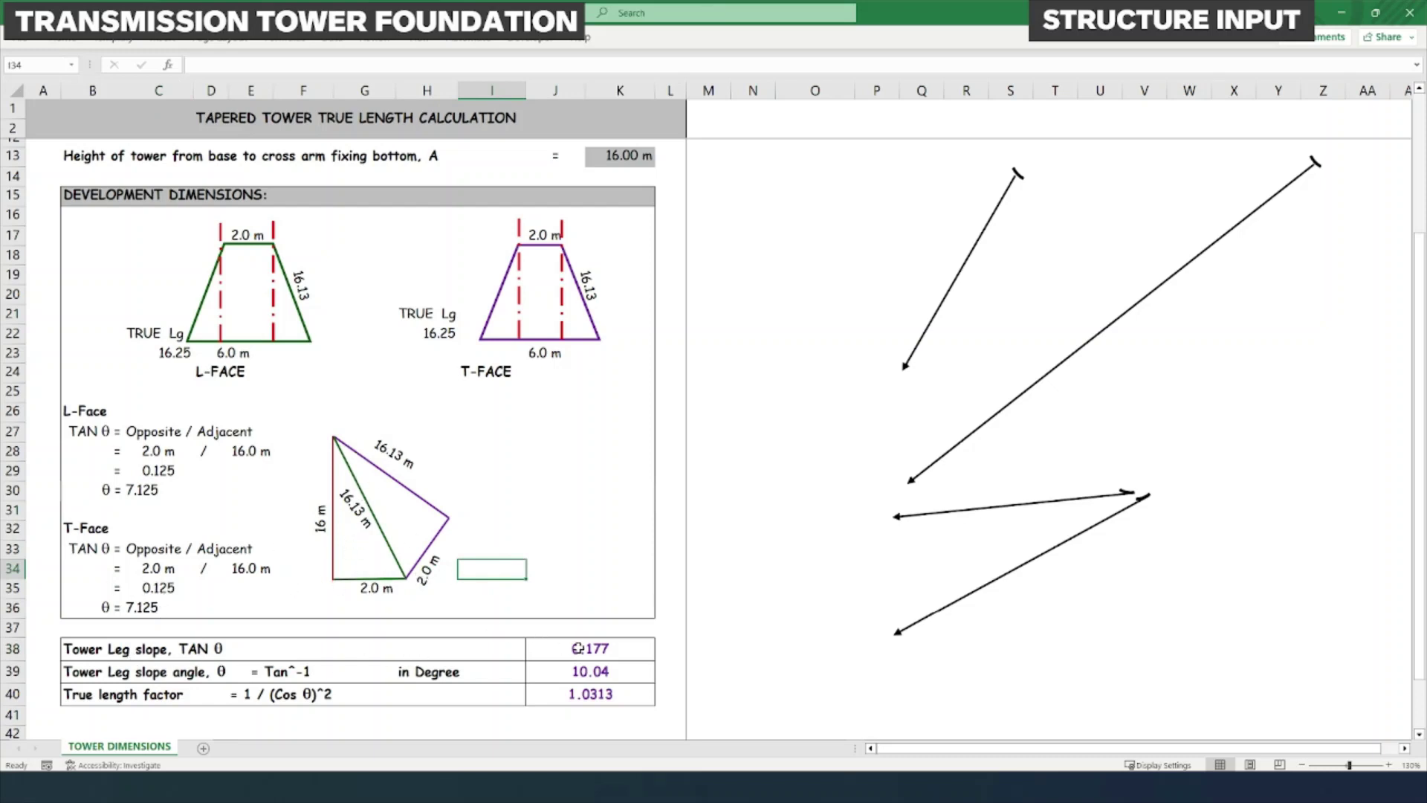
left_click(546, 656)
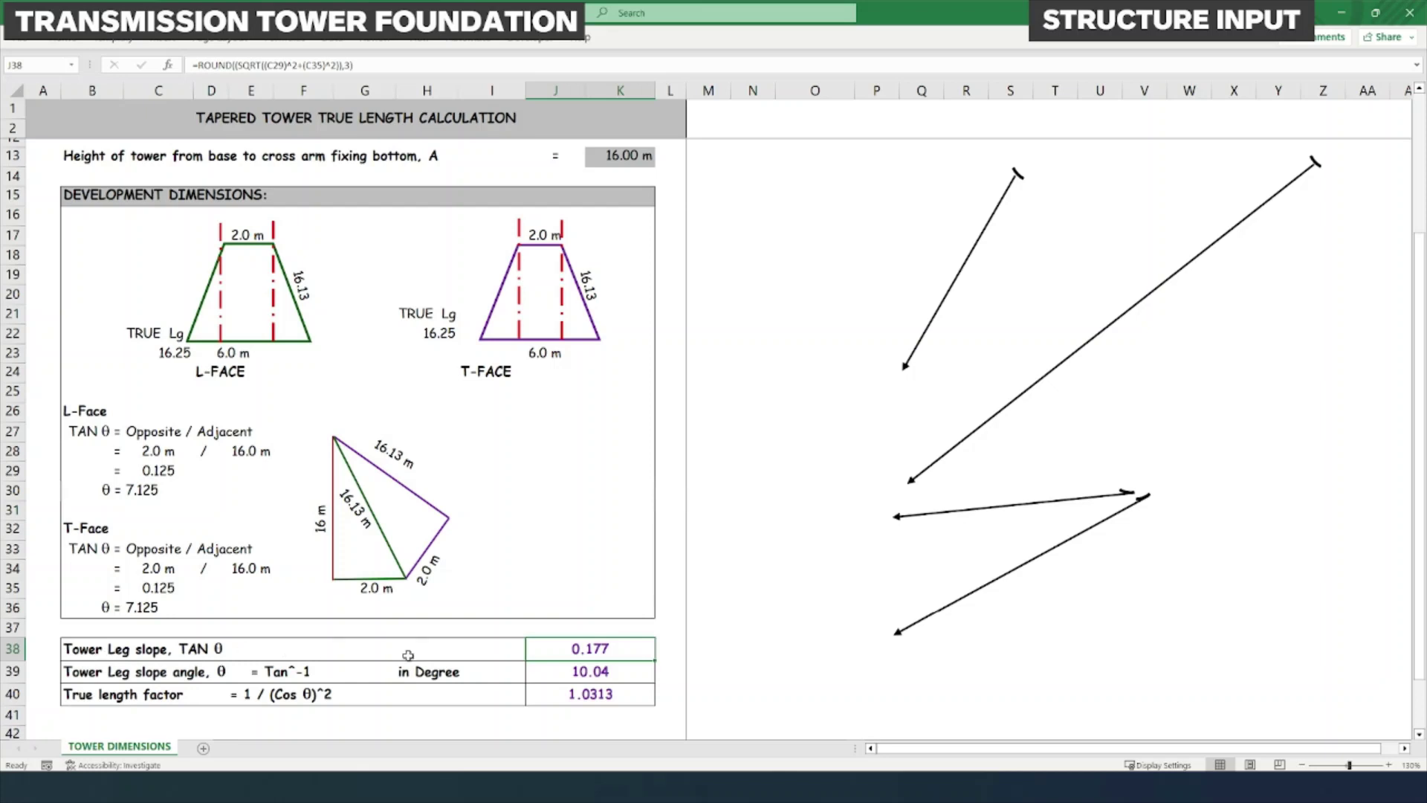
double_click(585, 659)
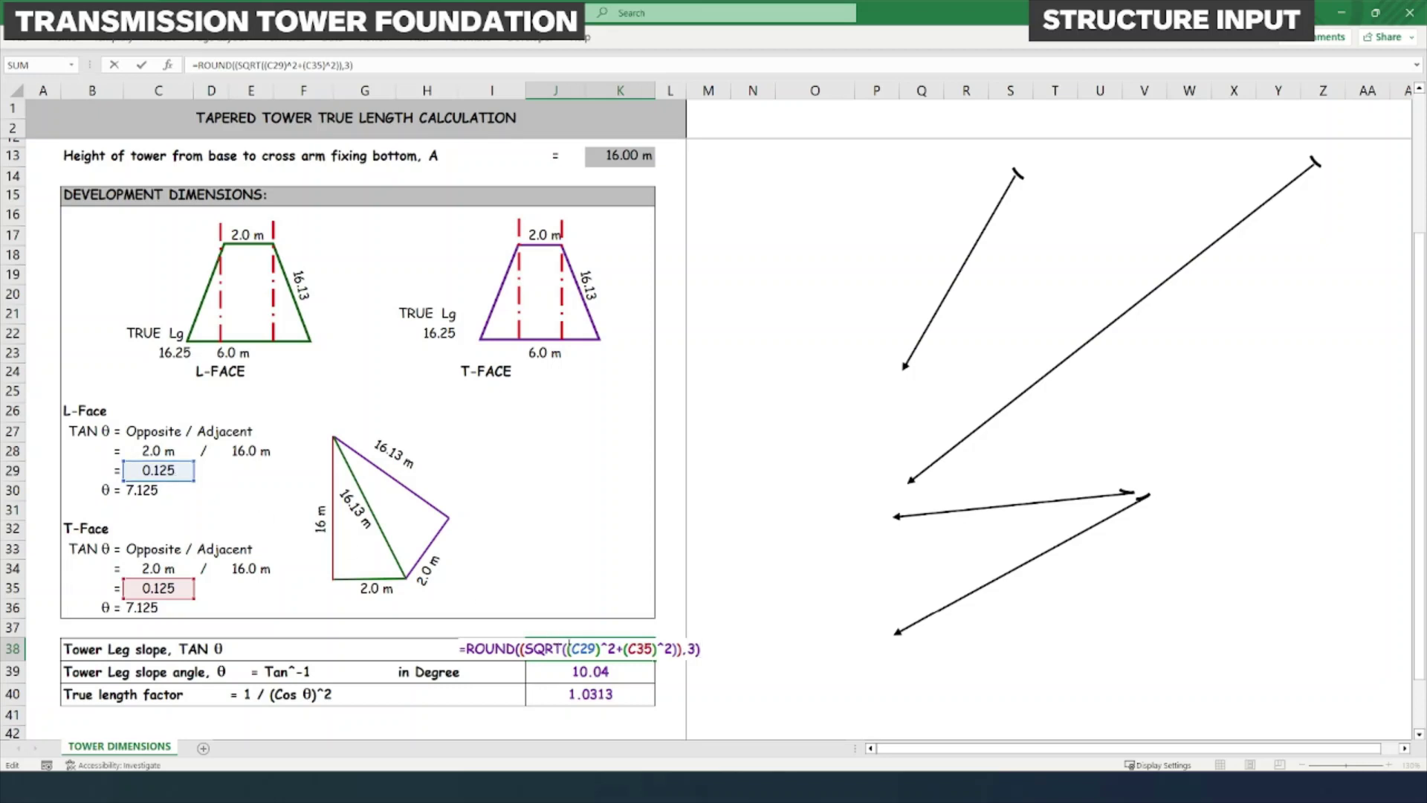
key("ctrl+Return")
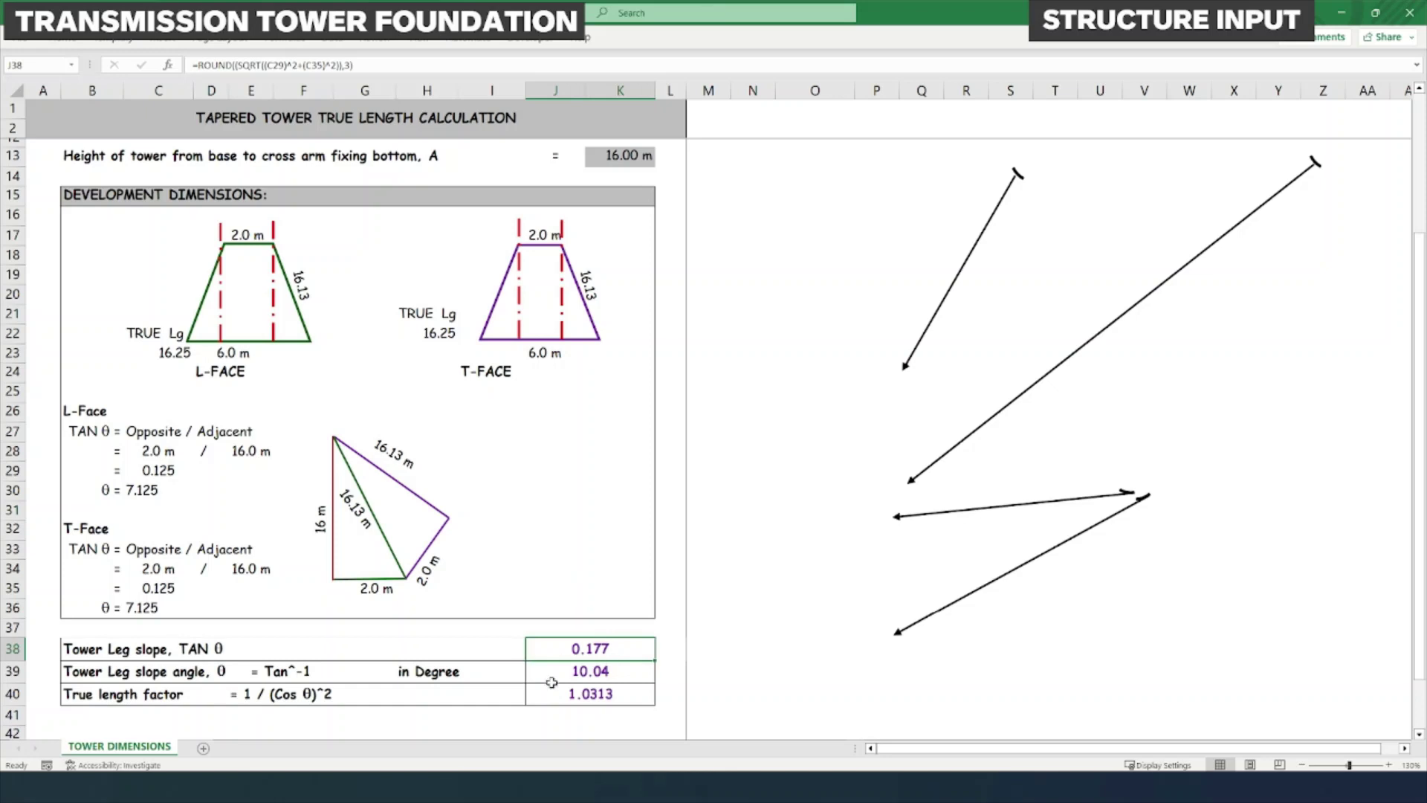
left_click(604, 675)
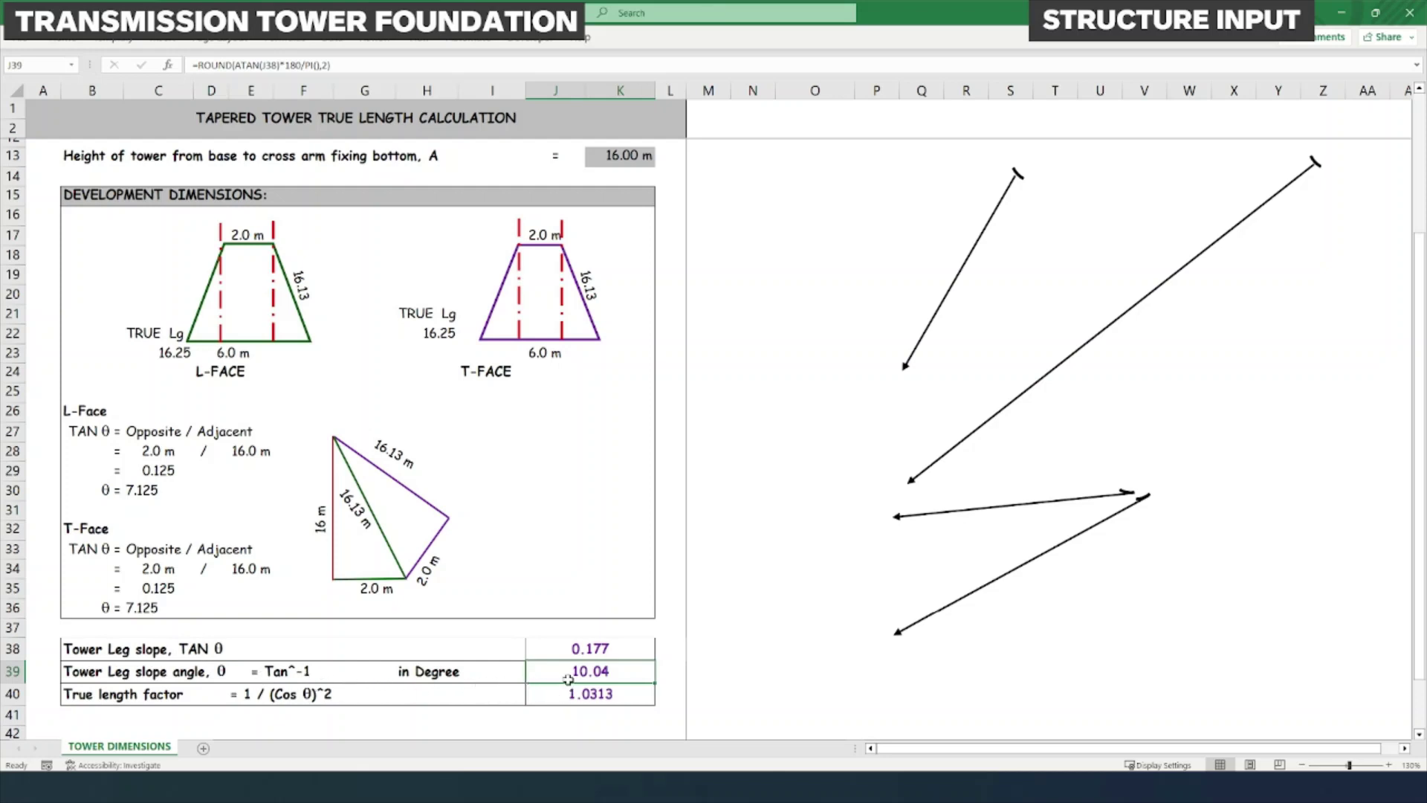
key("F2")
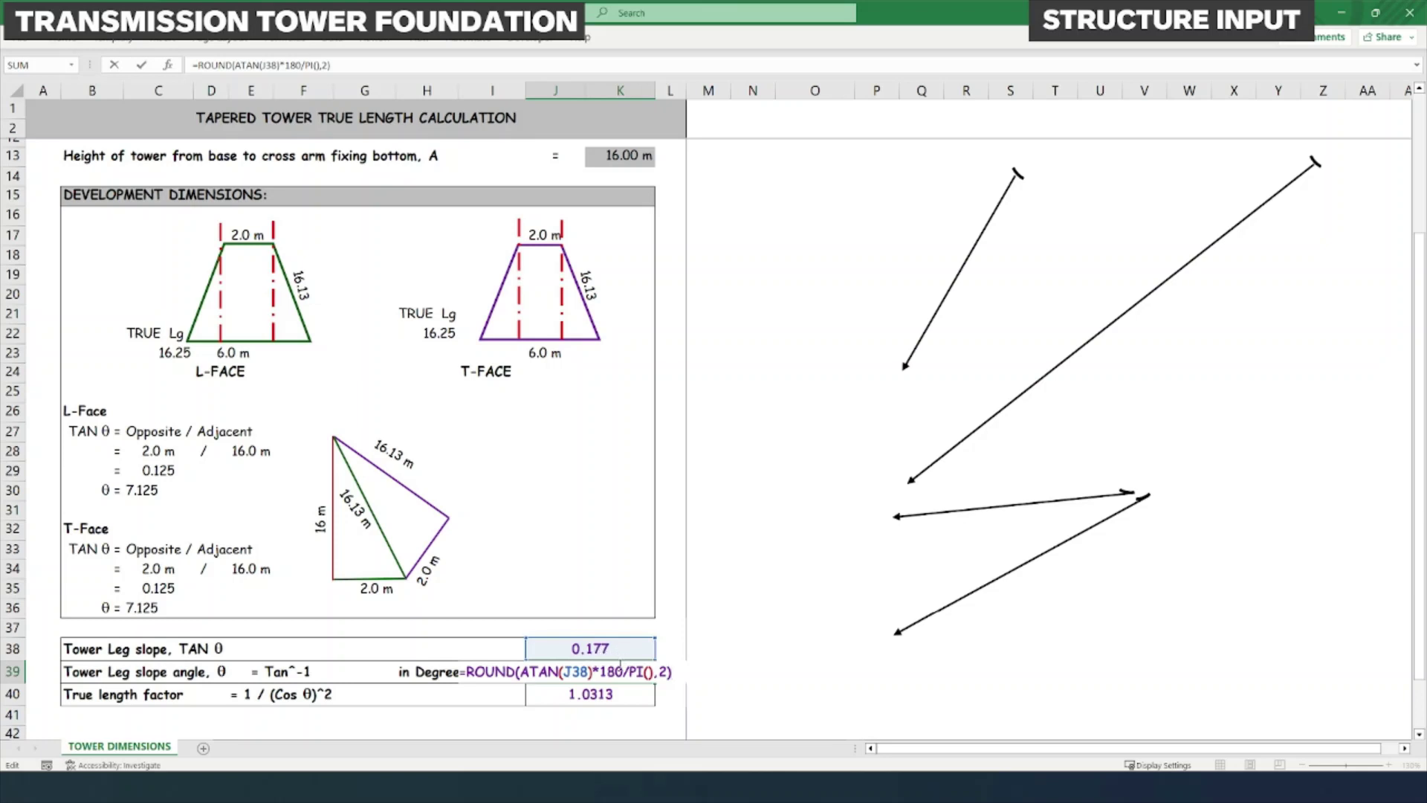
key("Escape")
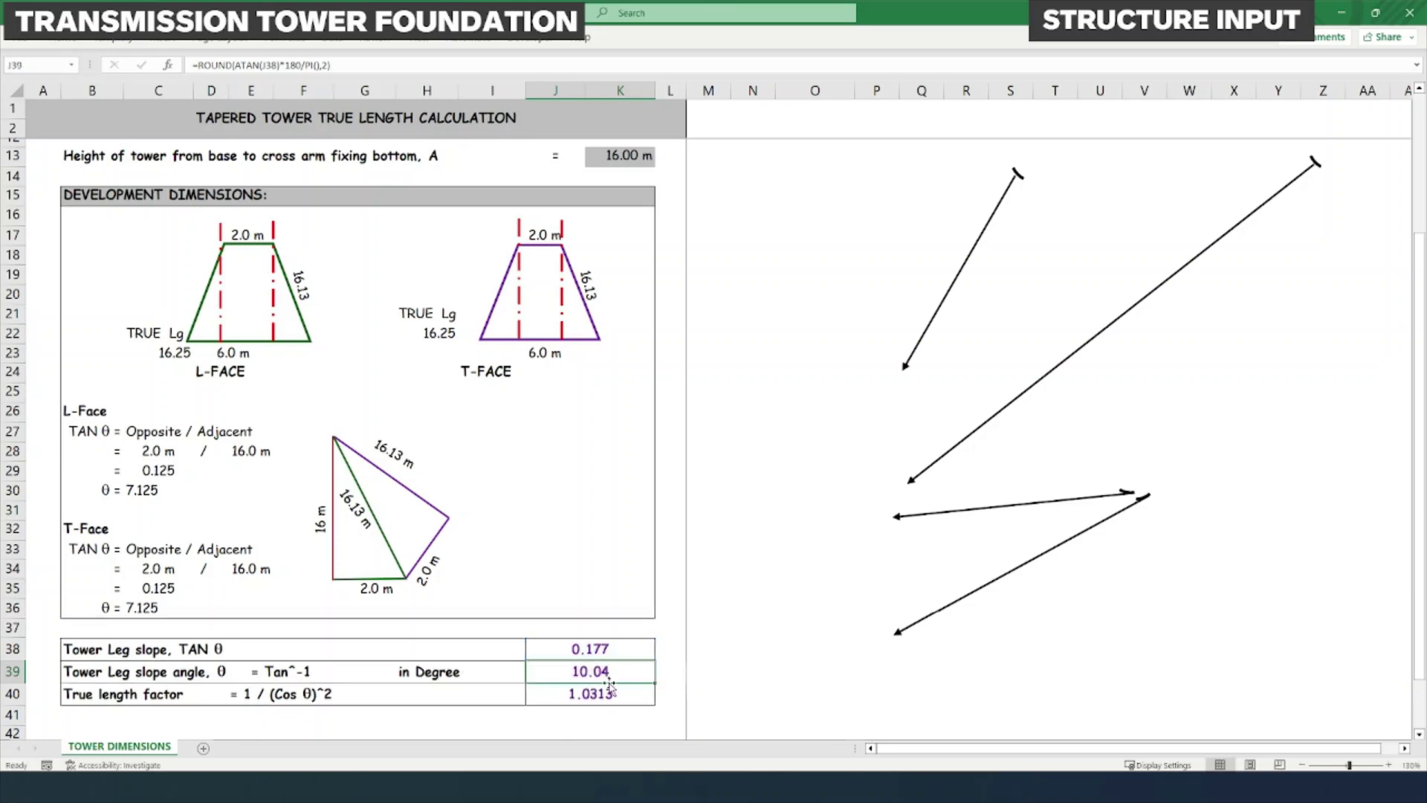
key("F2")
- Review the true length factor formula, including its degree-to-radian conversion, leaving it unchanged
left_click(106, 703)
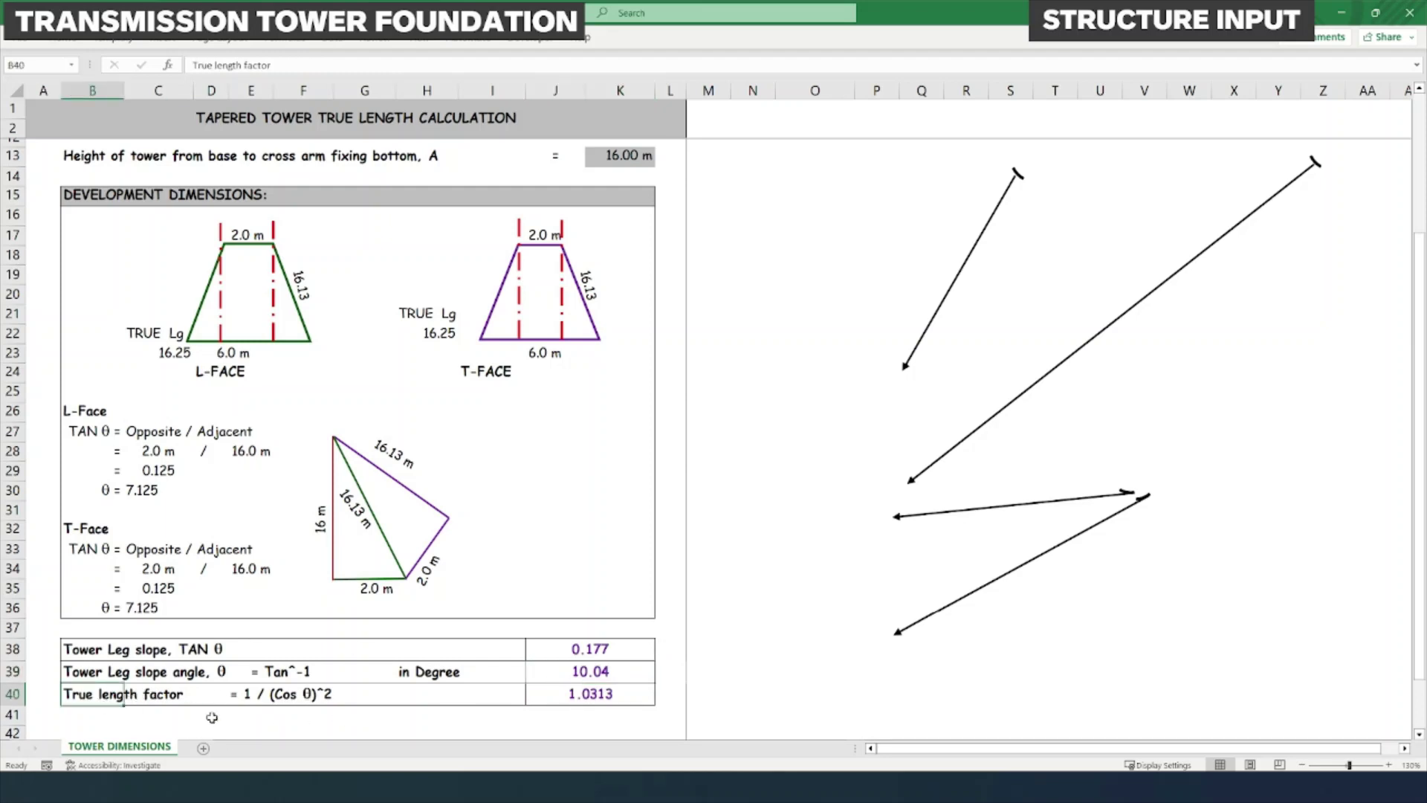
left_click(212, 717)
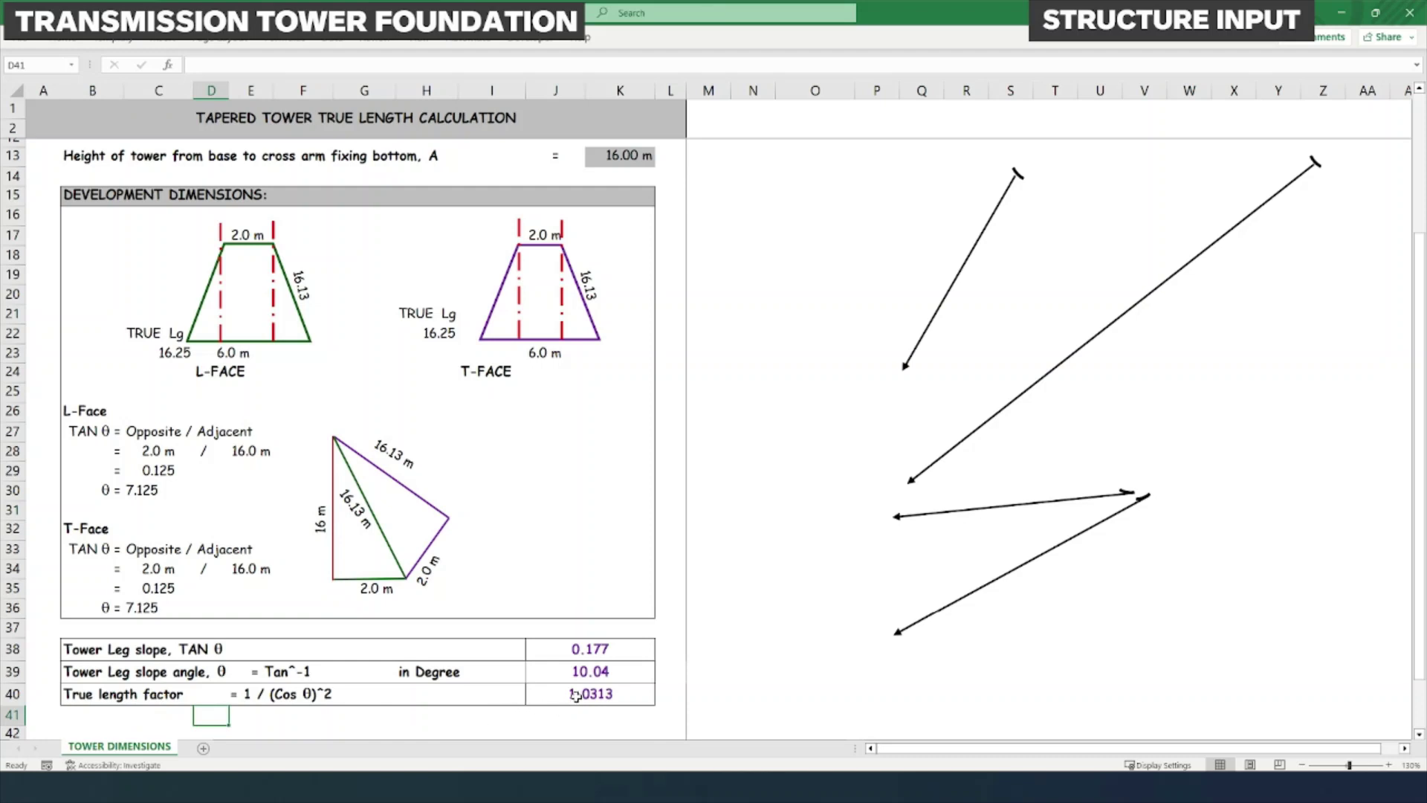
left_click(255, 697)
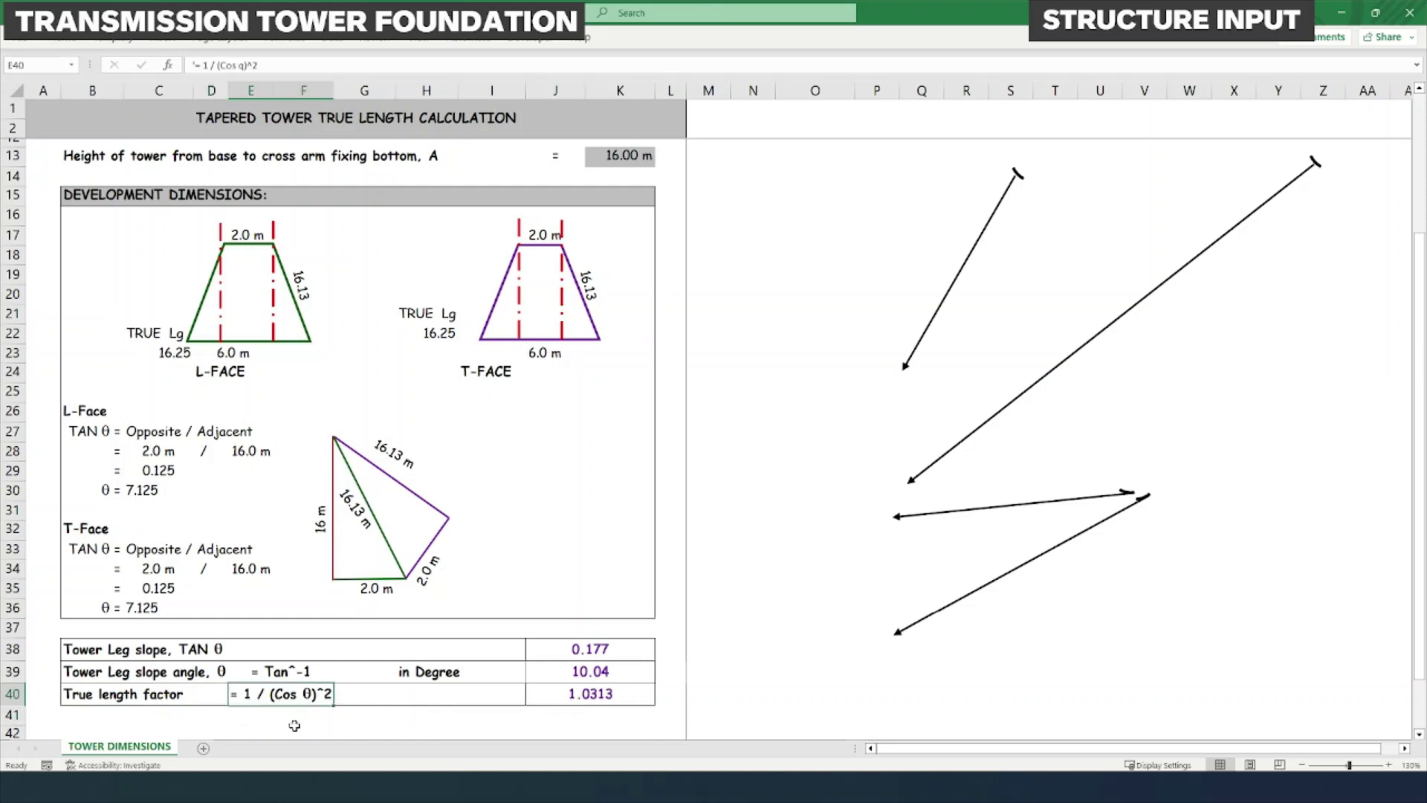
double_click(554, 697)
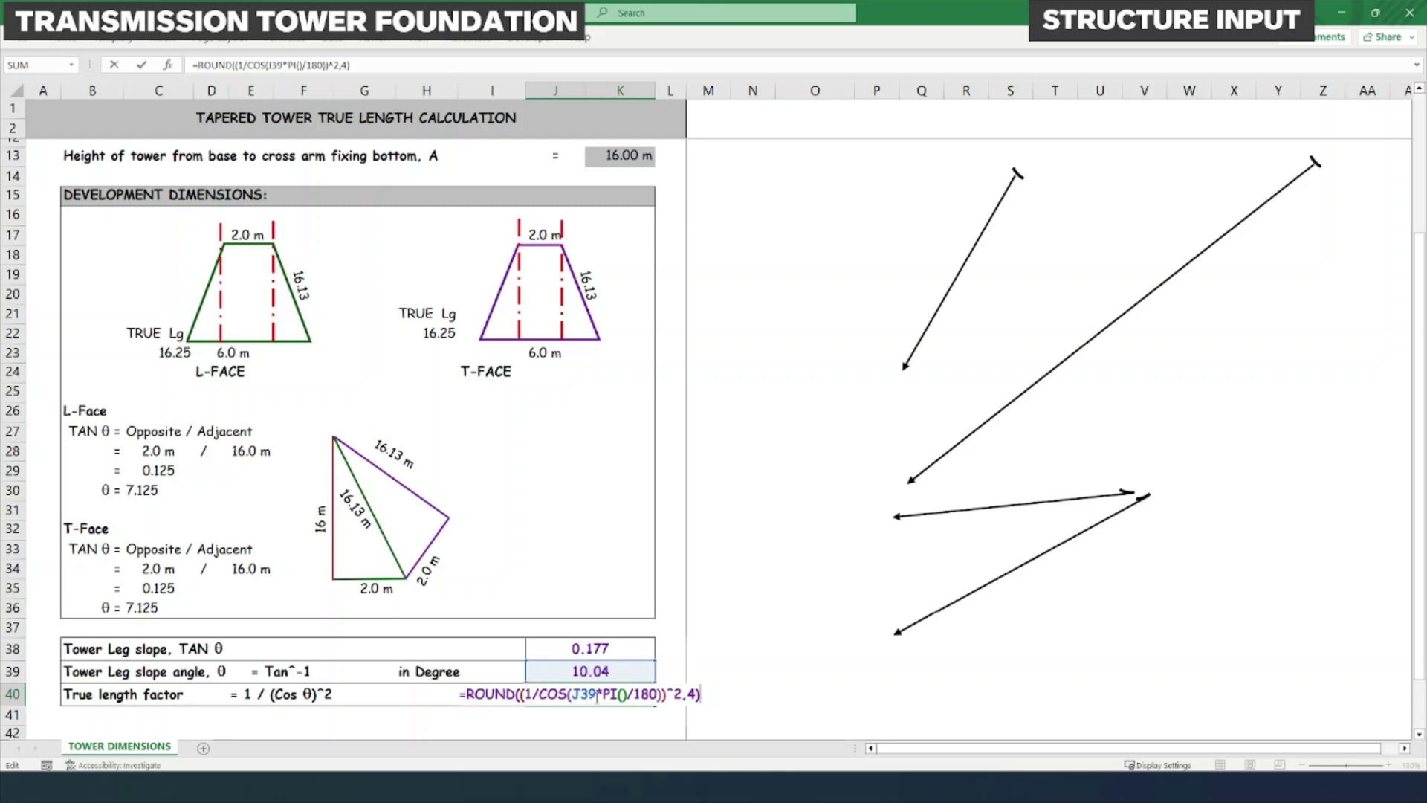
left_click_drag(602, 694, 654, 694)
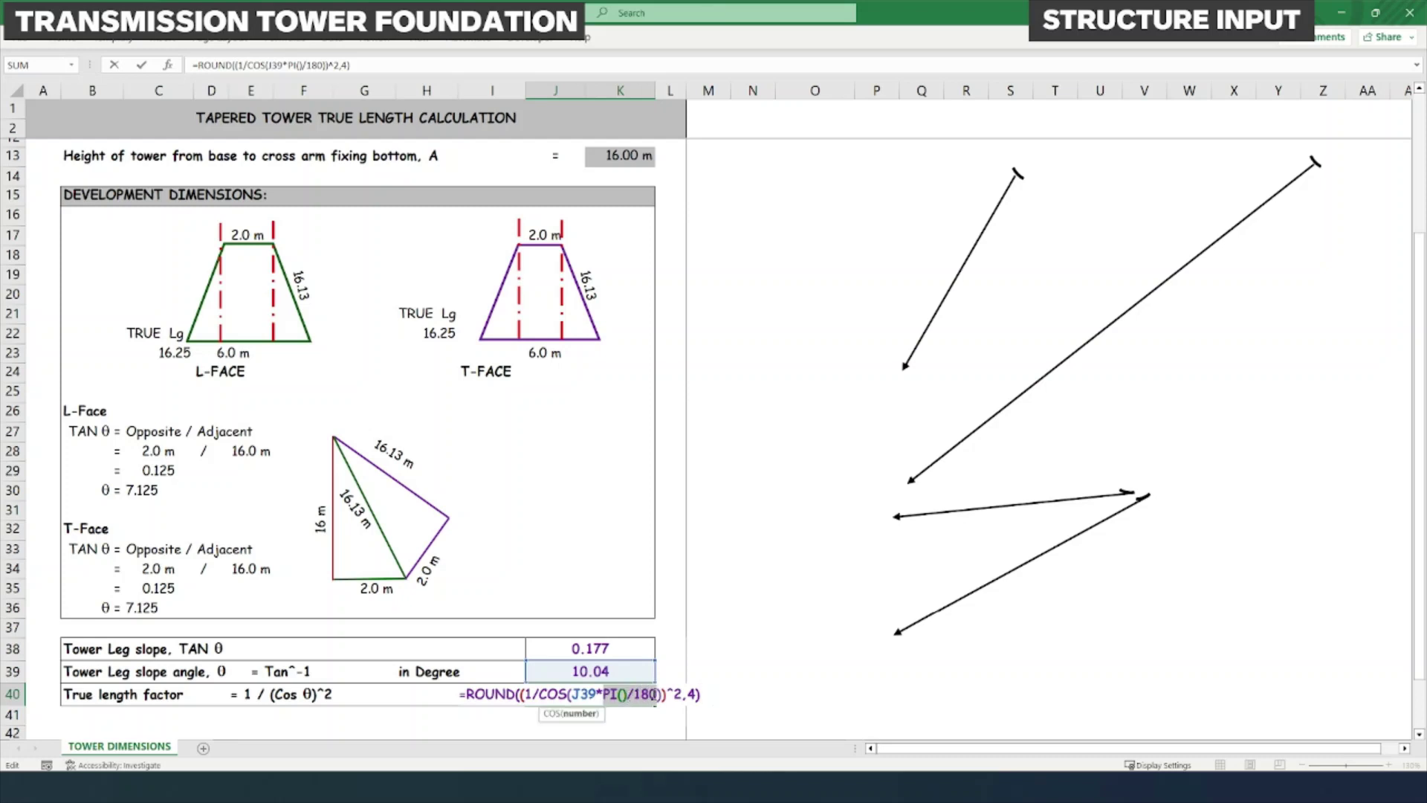
key("Return")
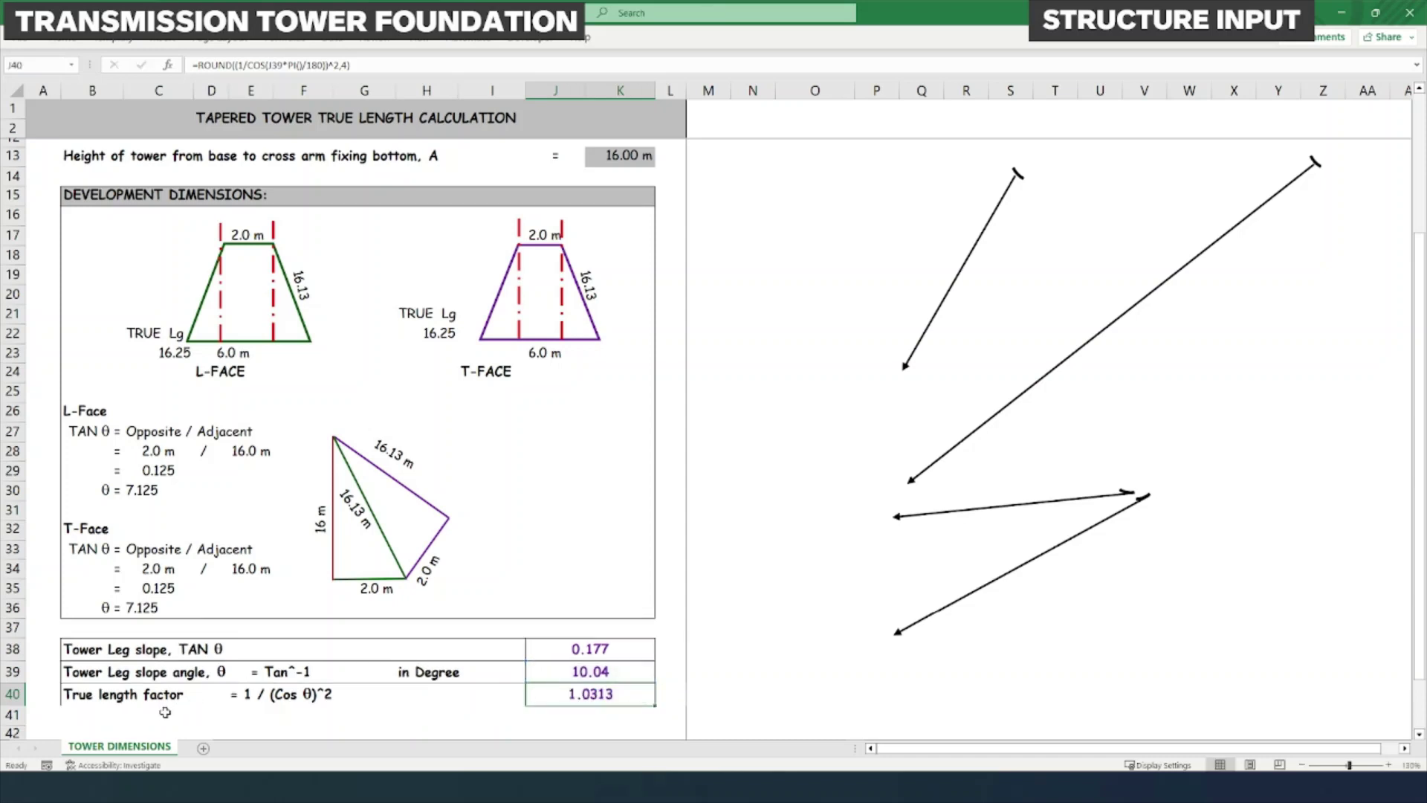
left_click(168, 713)
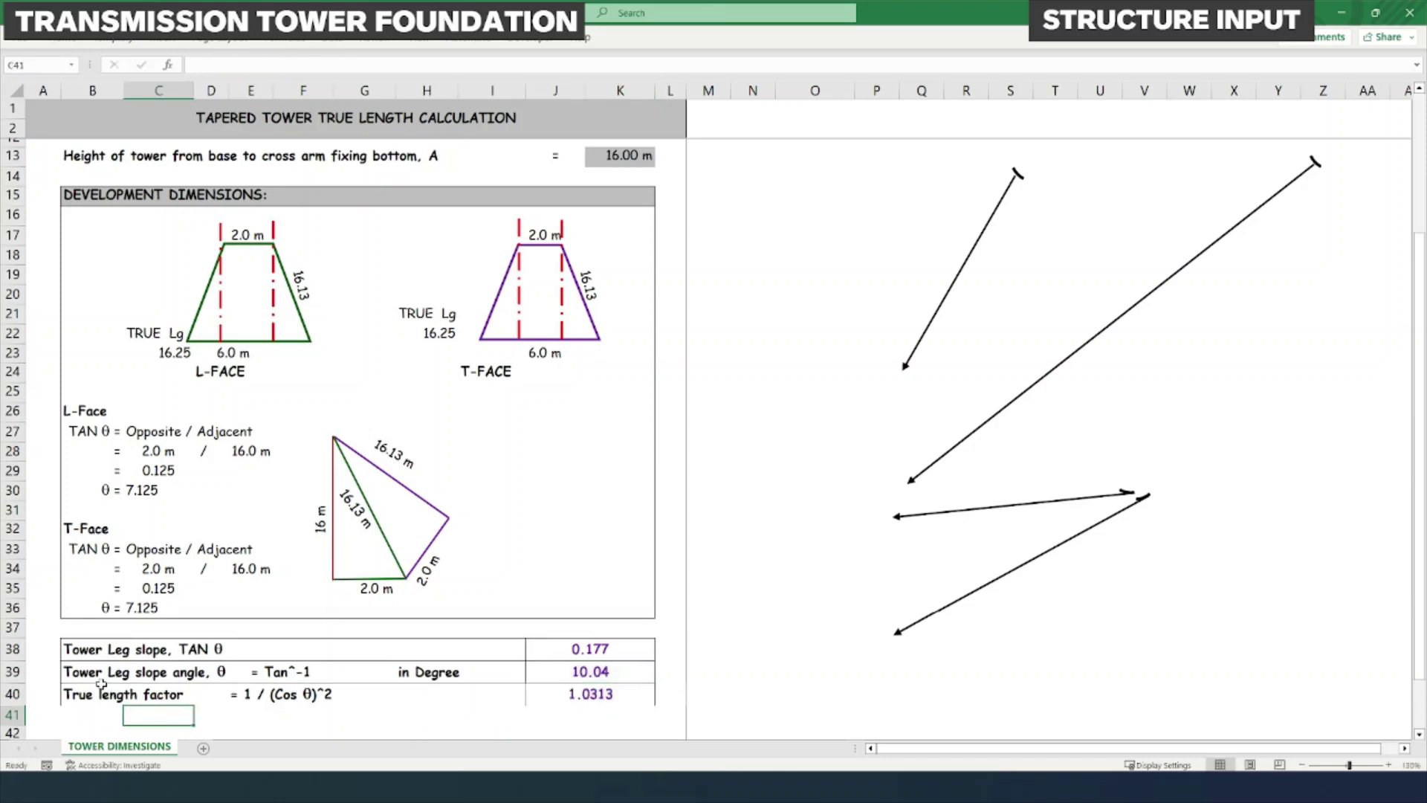
- Recheck the leg slope (J38), slope angle (J39) and true length factor formulas, marking their rows
left_click(579, 655)
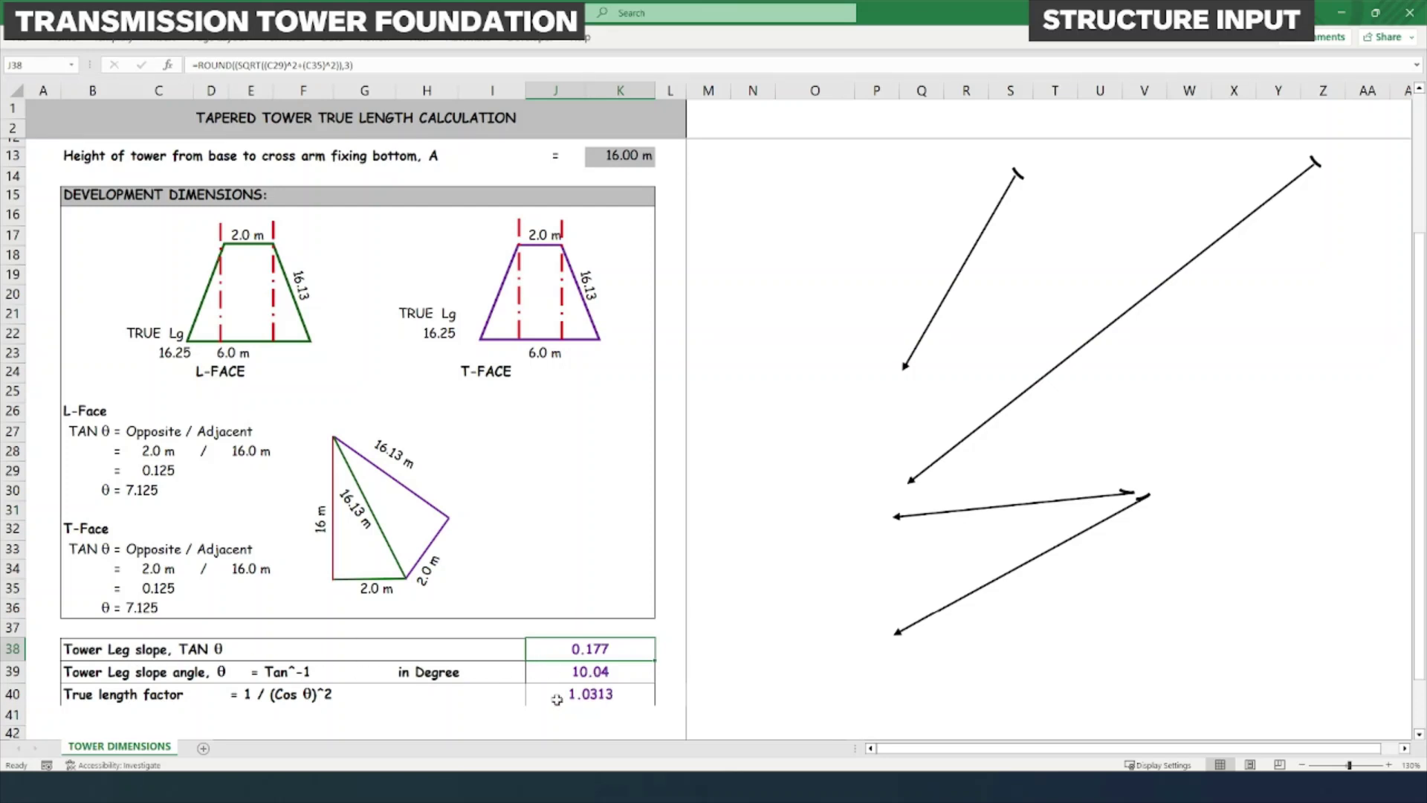
left_click(590, 694)
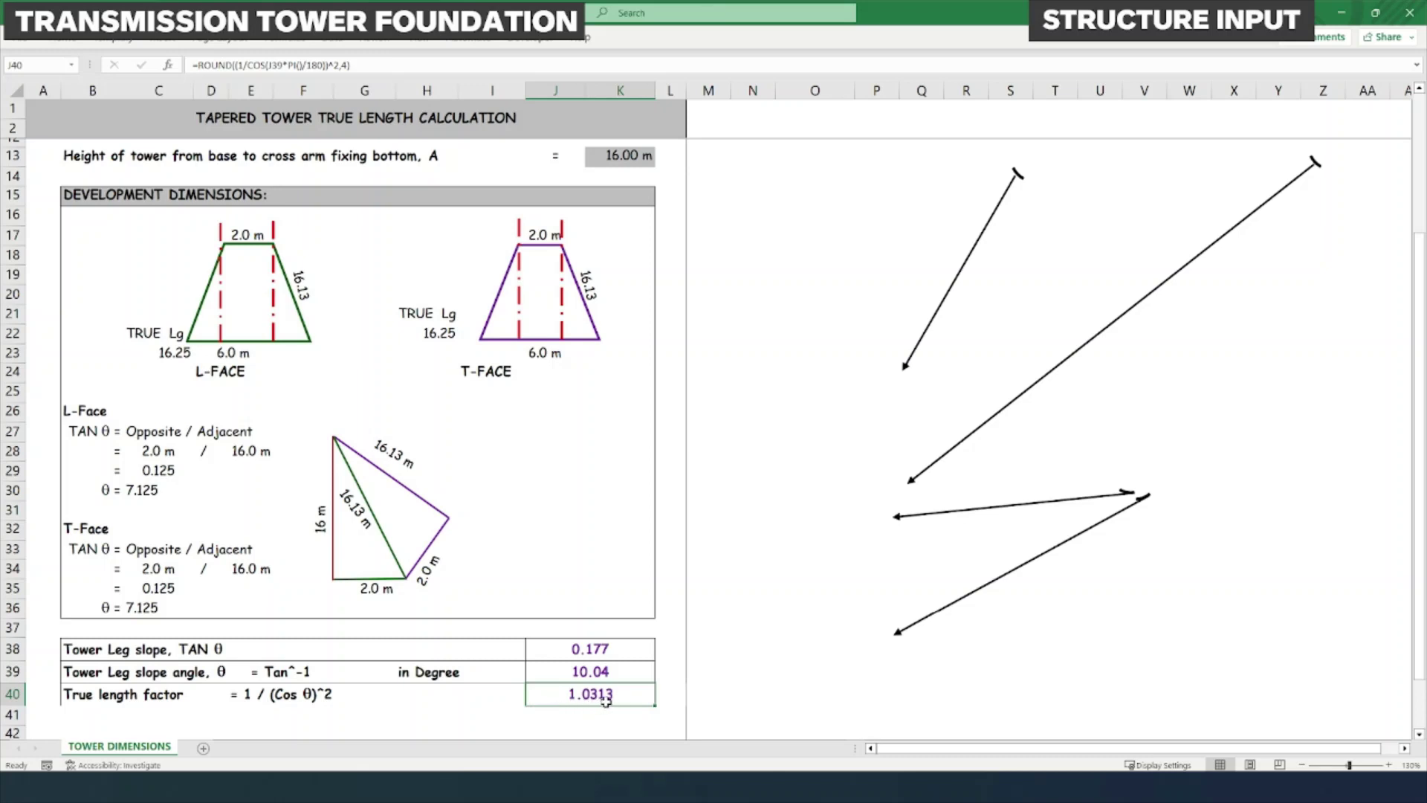
left_click(601, 652)
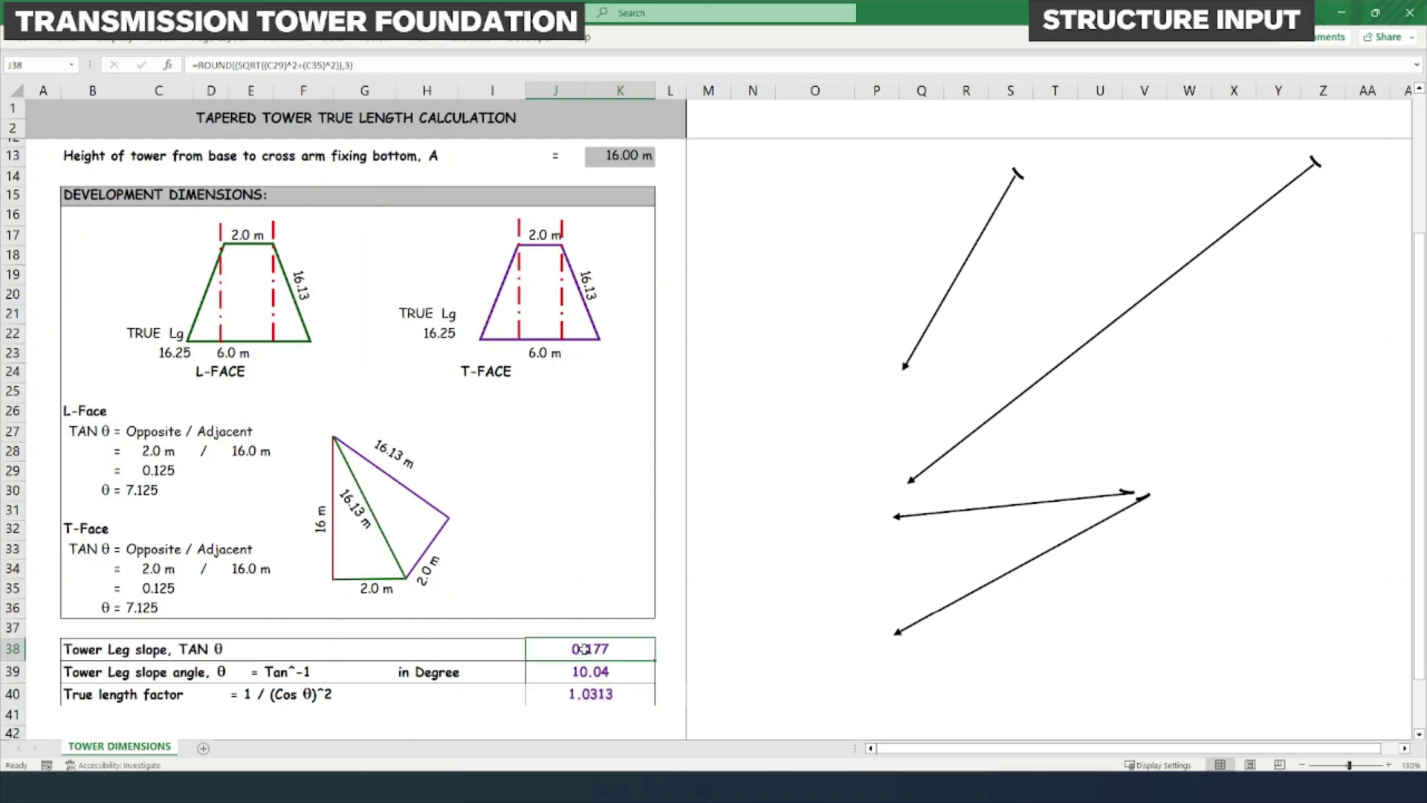
left_click_drag(584, 649, 82, 648)
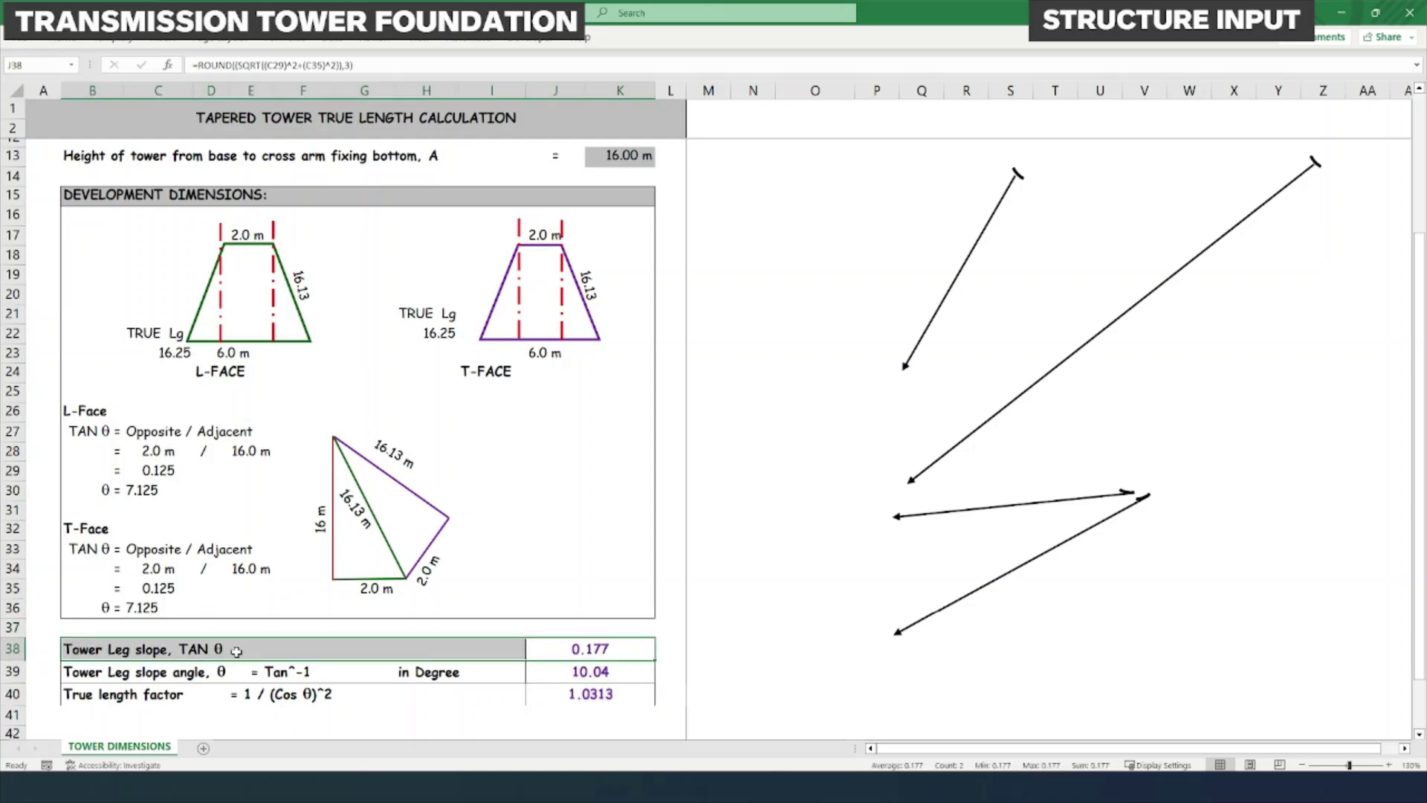
left_click_drag(646, 703, 112, 696)
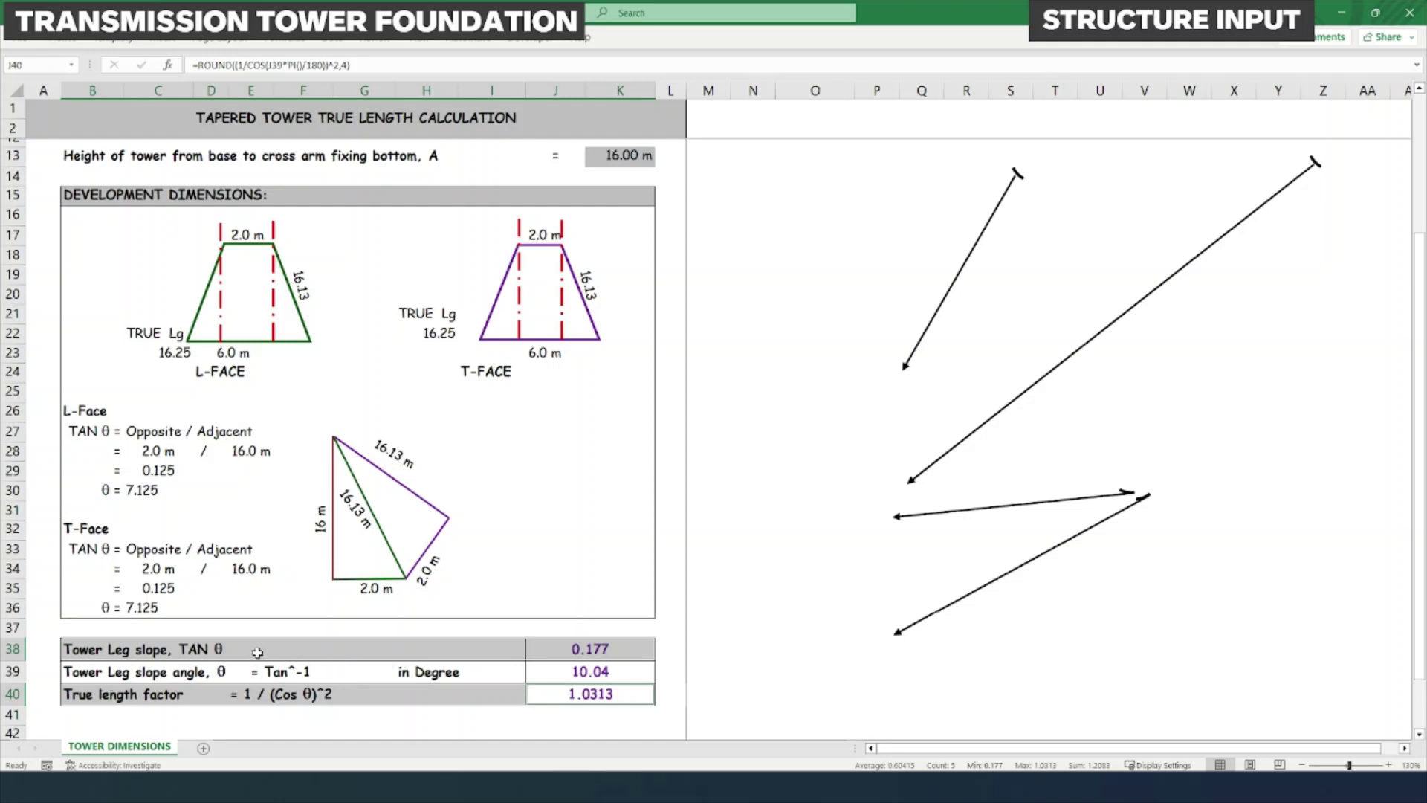
scroll(114, 641, "down", 1)
left_click(815, 565)
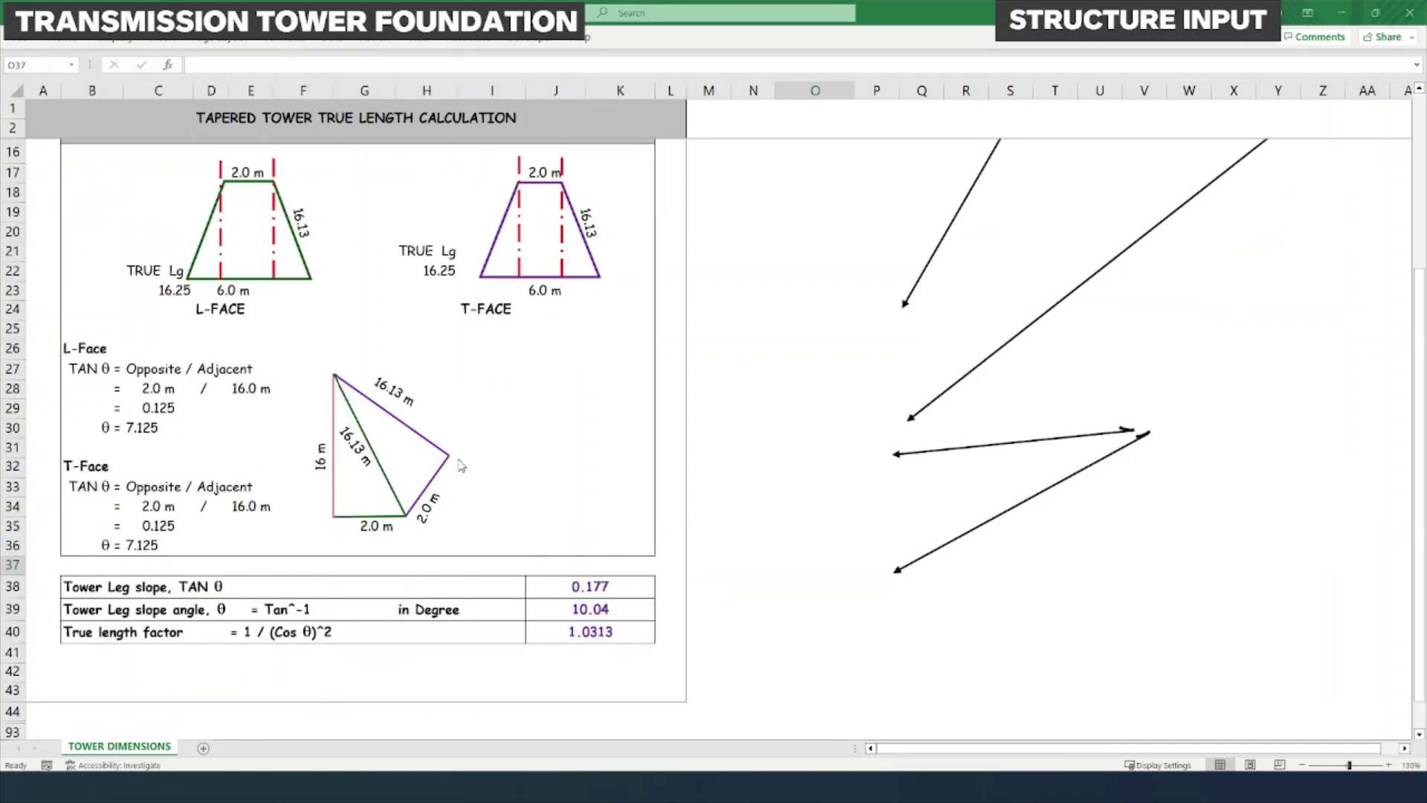
left_click(580, 614)
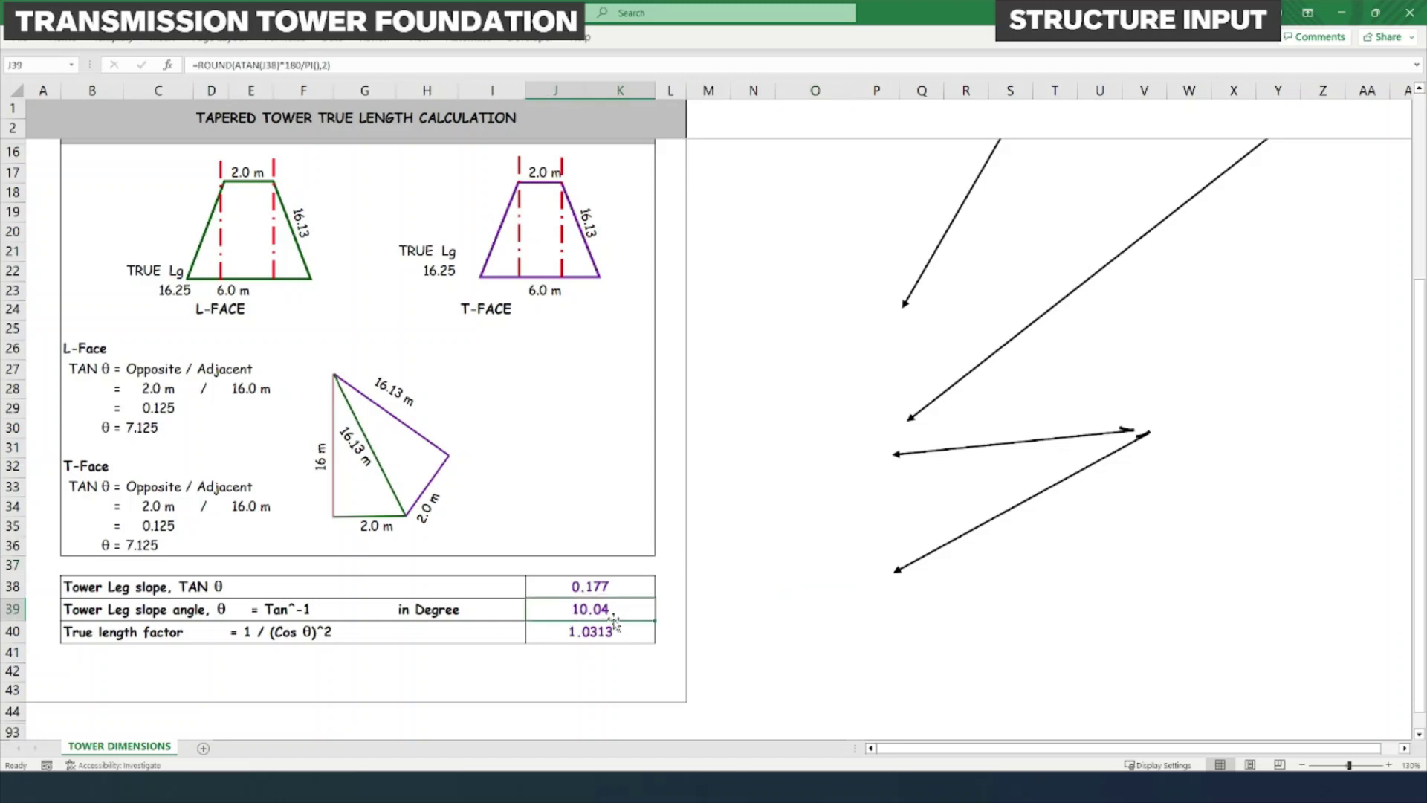
left_click(599, 591)
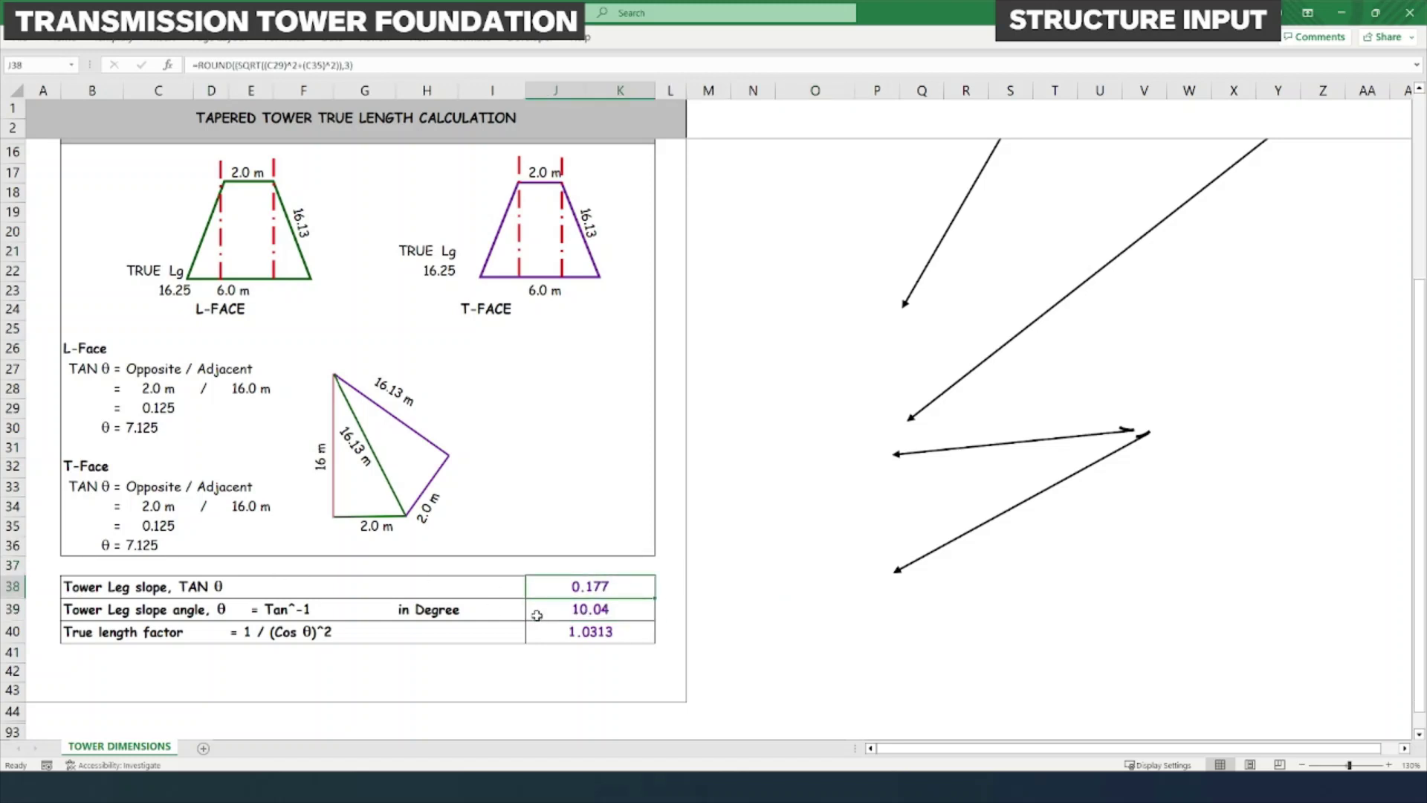
left_click_drag(71, 591, 636, 593)
left_click(636, 592)
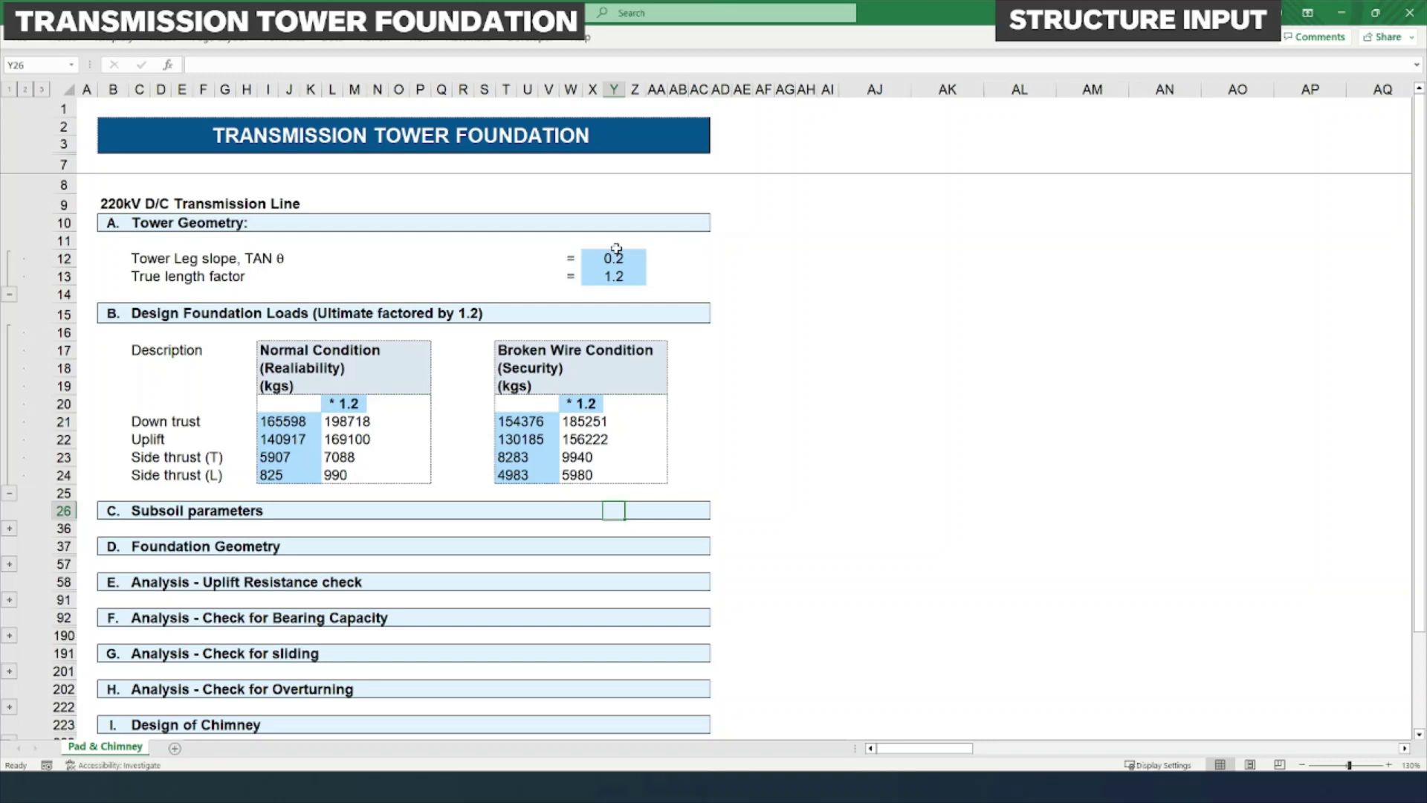
- Enter 0.177 as the foundation sheet's tower leg slope
left_click(610, 257)
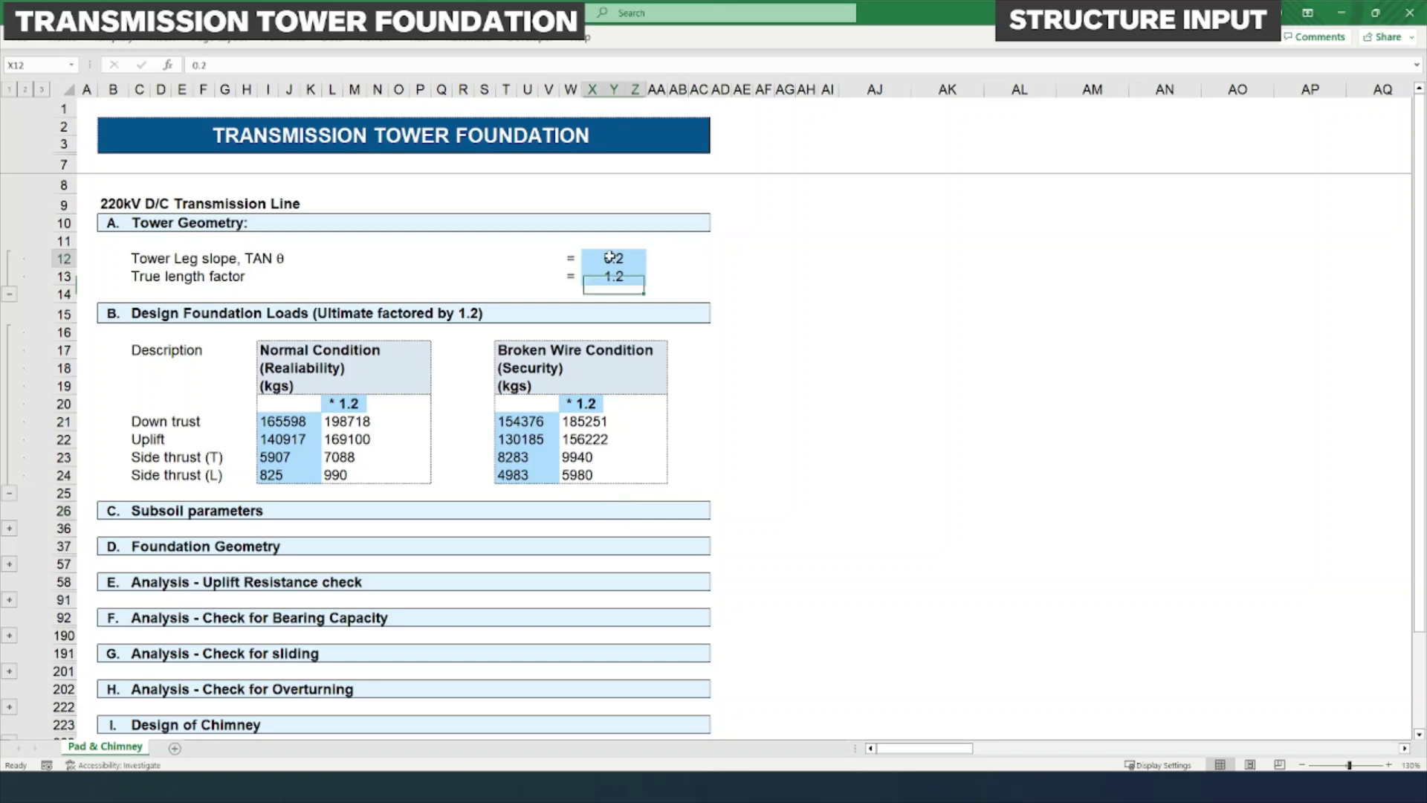
type("0")
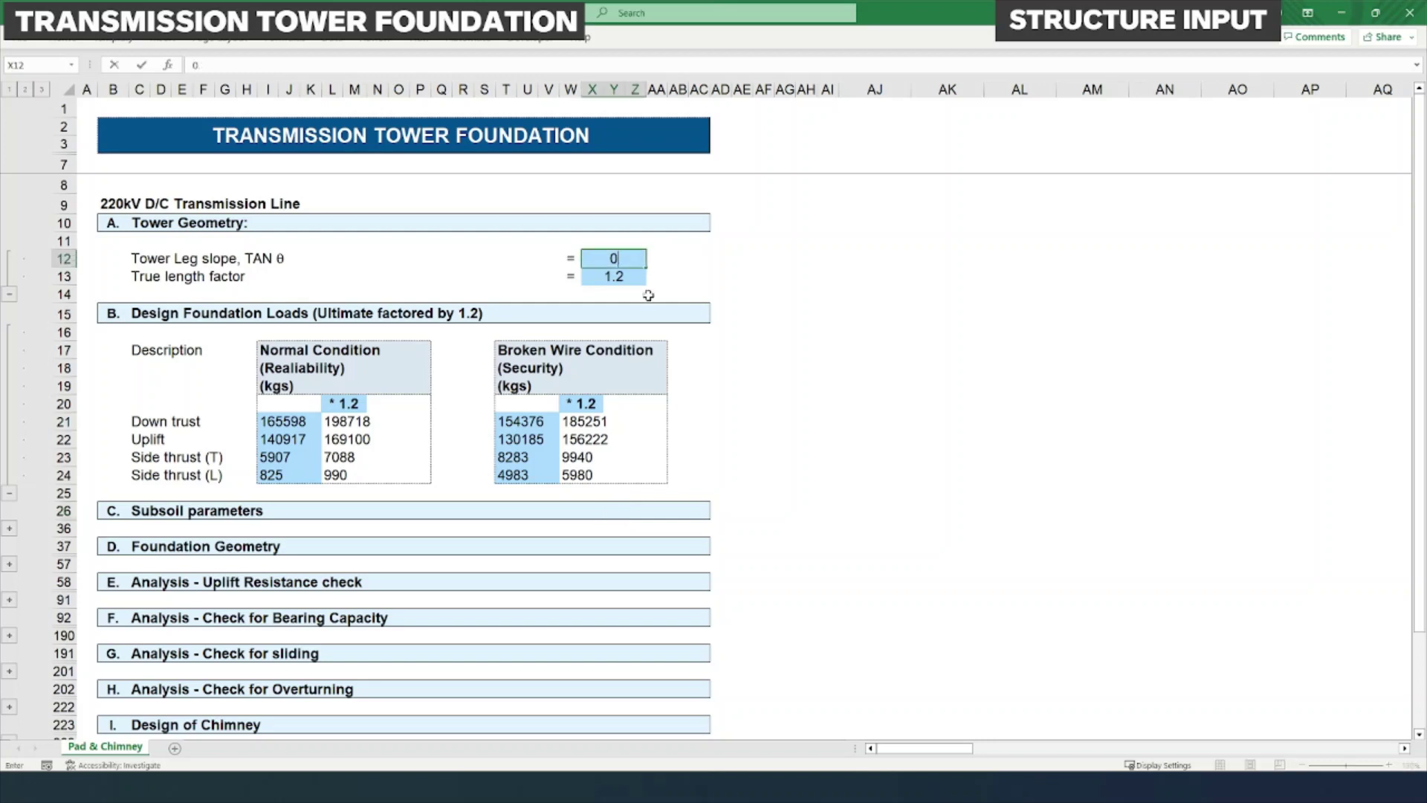
type(".177")
key("Return")
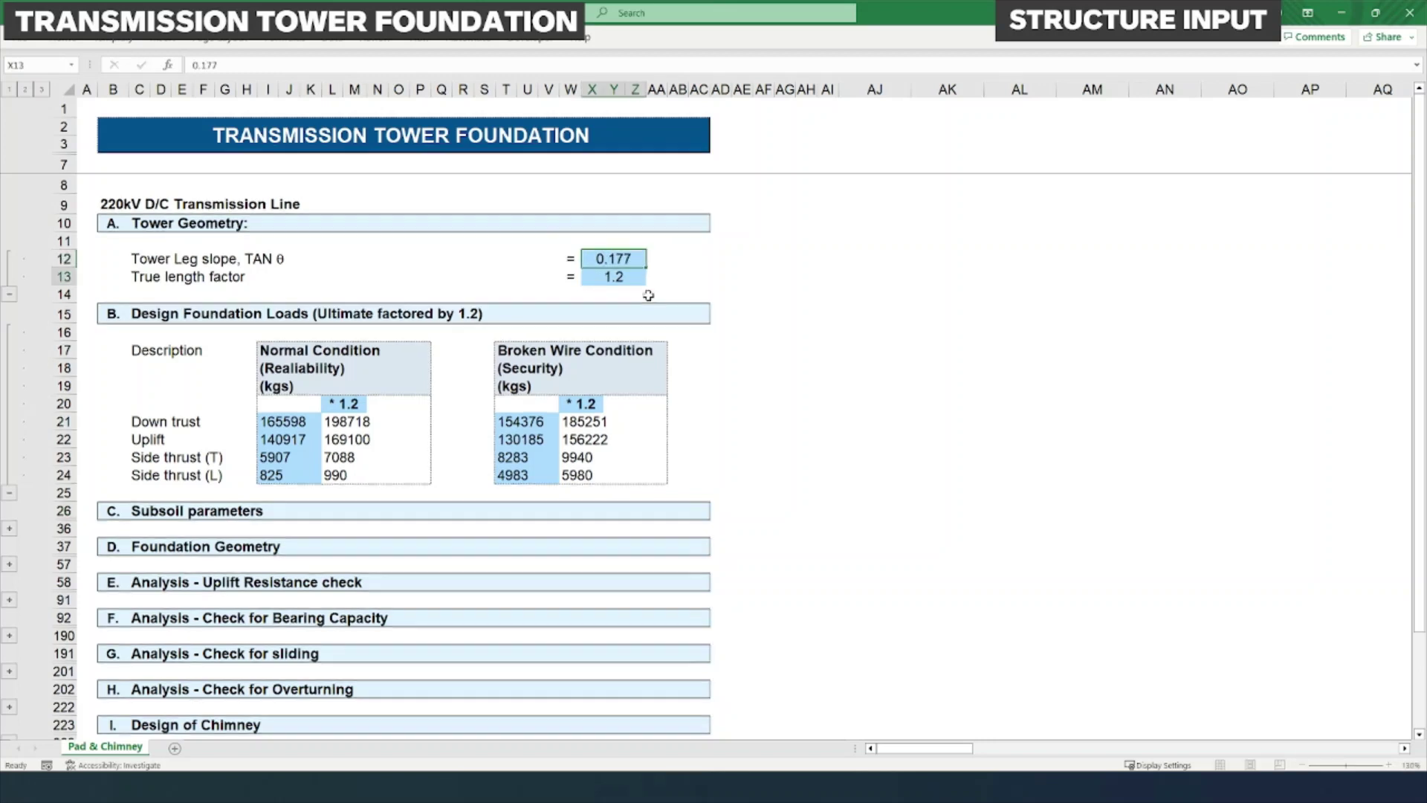
- Check the J40 true length factor formula and enter 1.0313 in the foundation sheet
key("ctrl+Tab")
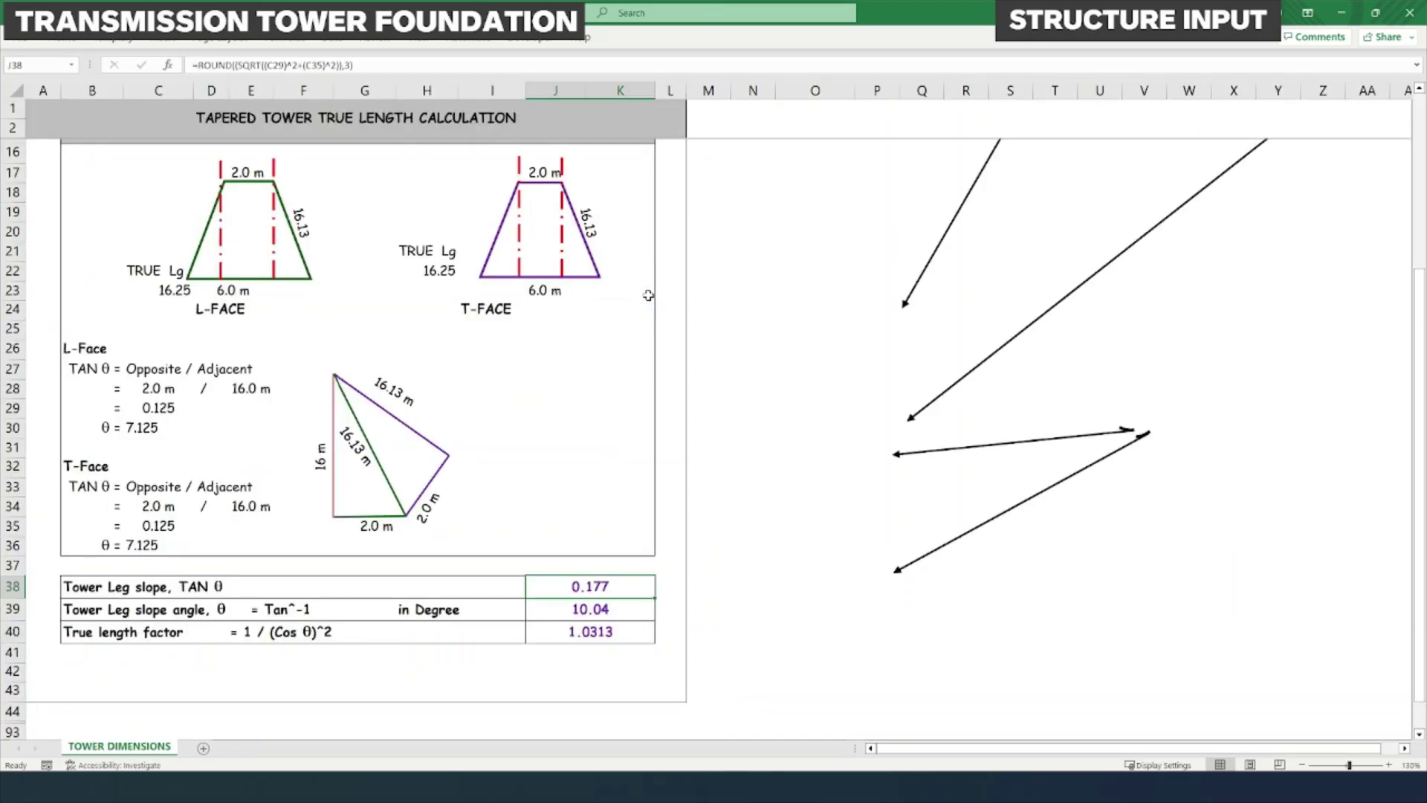
key("Down")
key("Down")
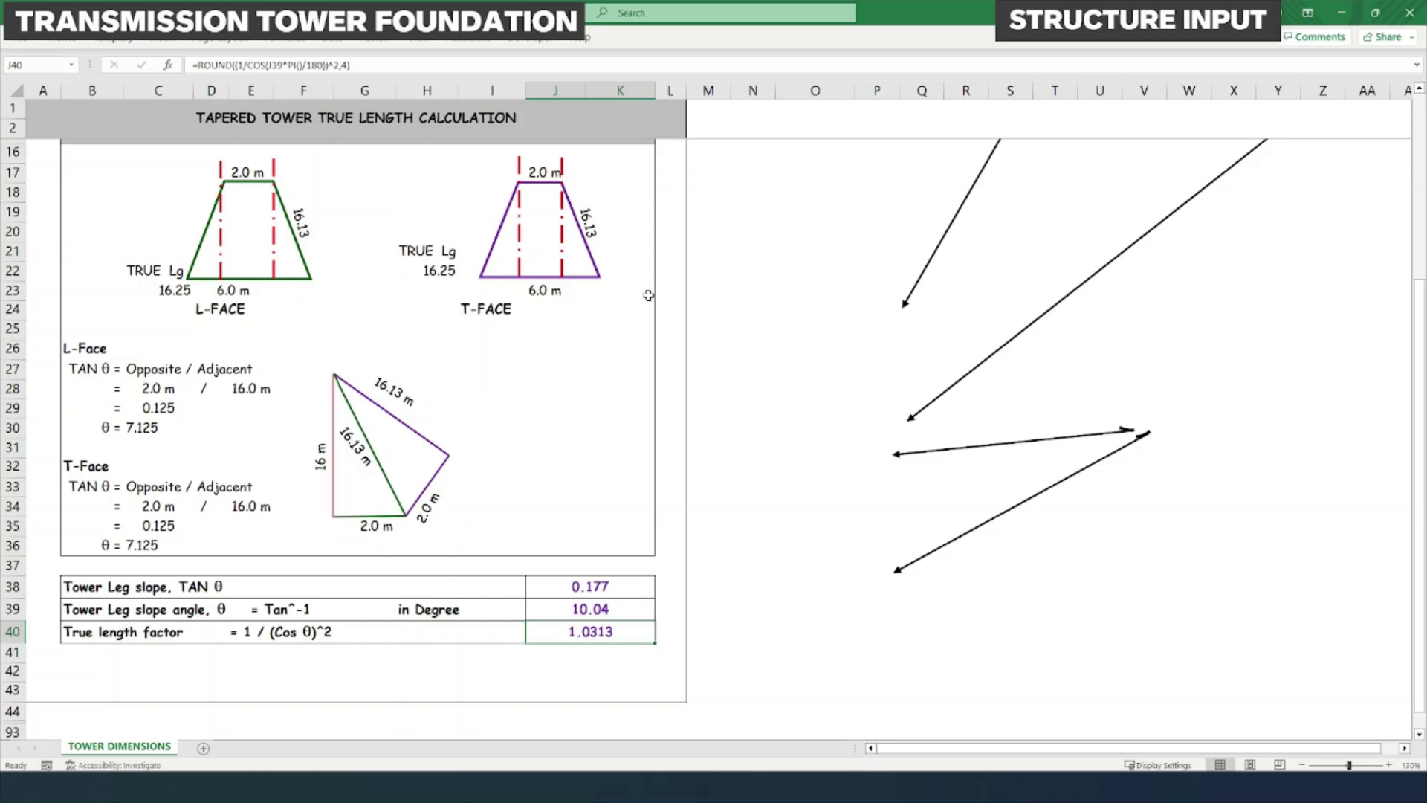
key("F2")
key("Escape")
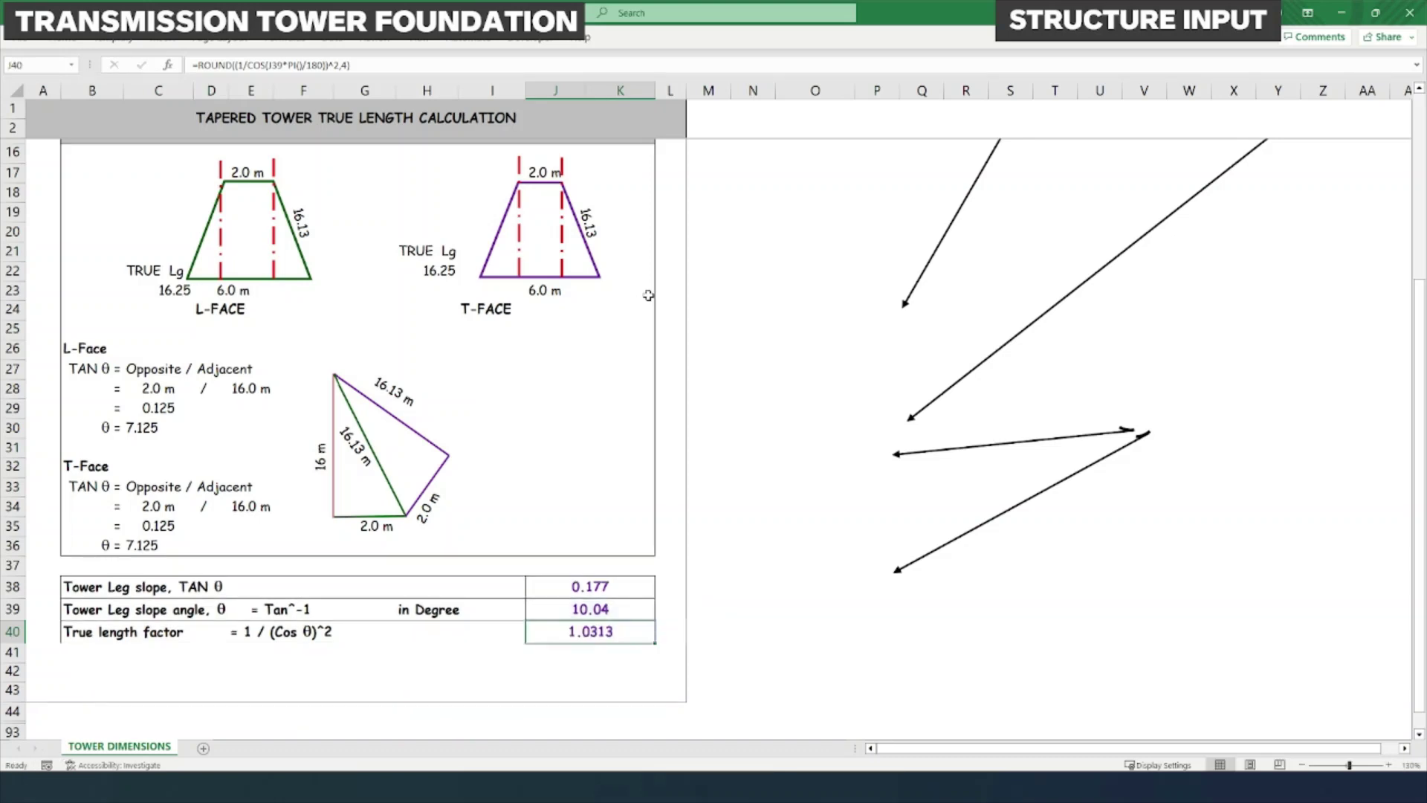
key("ctrl+Tab")
type("1")
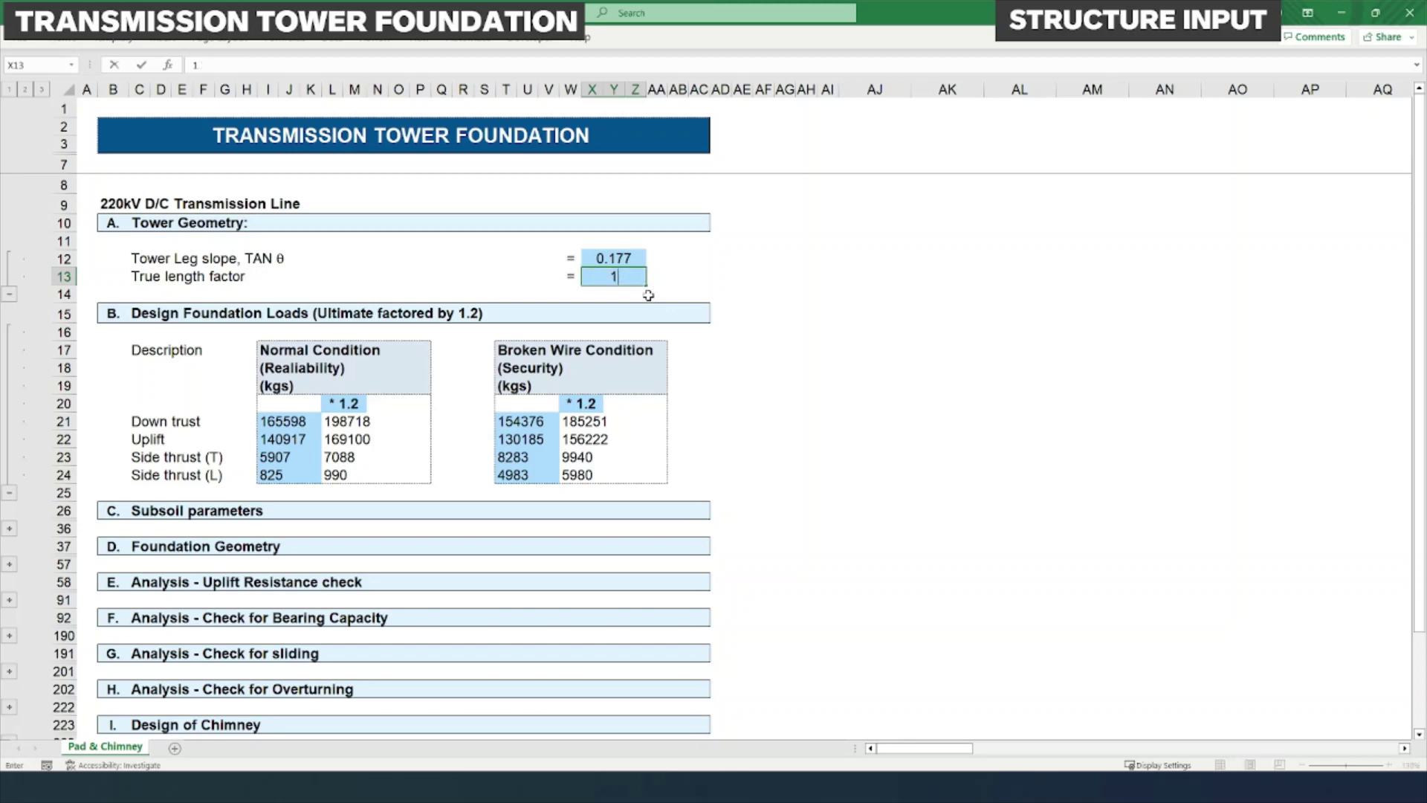
type(".0313")
key("Return")
- Compare both workbooks and review the Design Foundation Loads heading
key("ctrl+Tab")
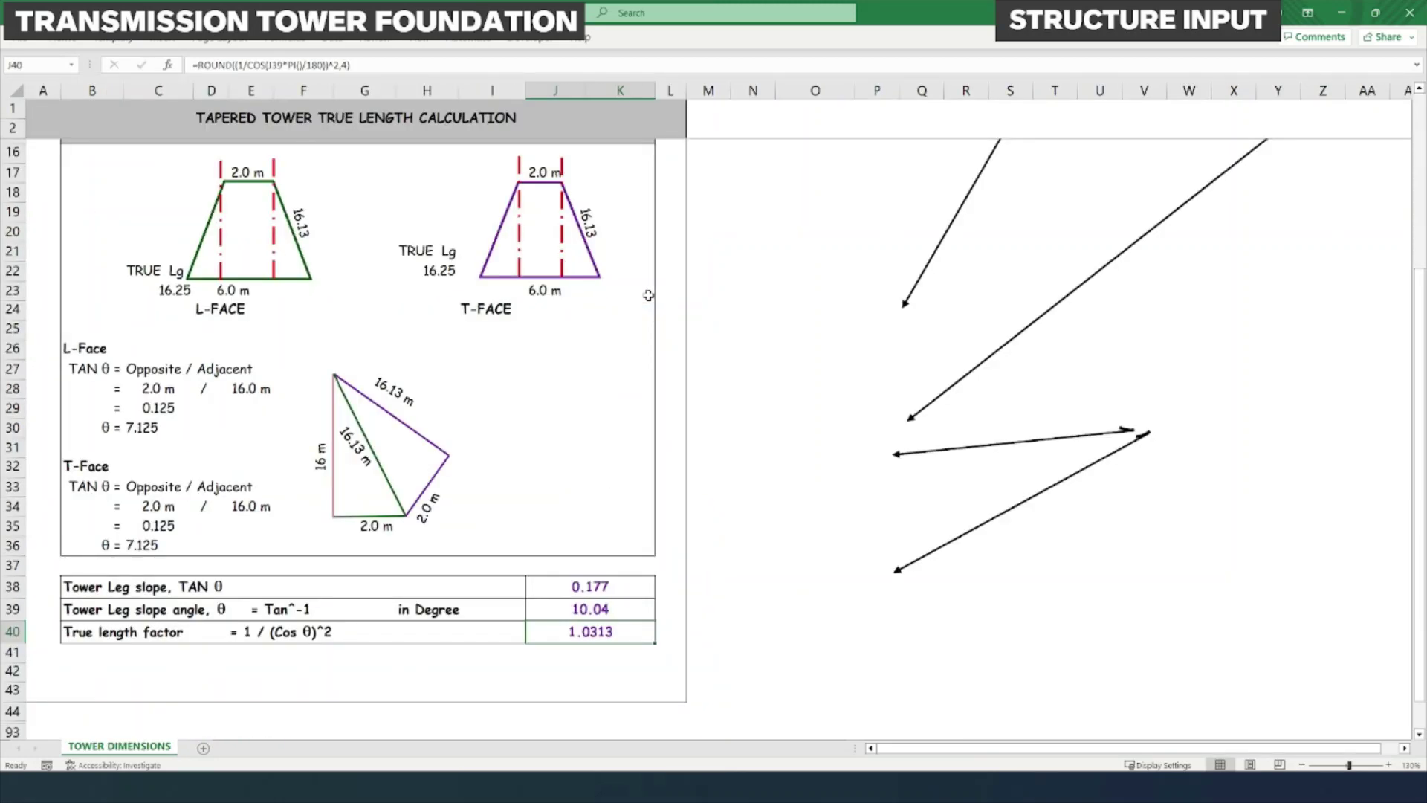
key("ctrl+Tab")
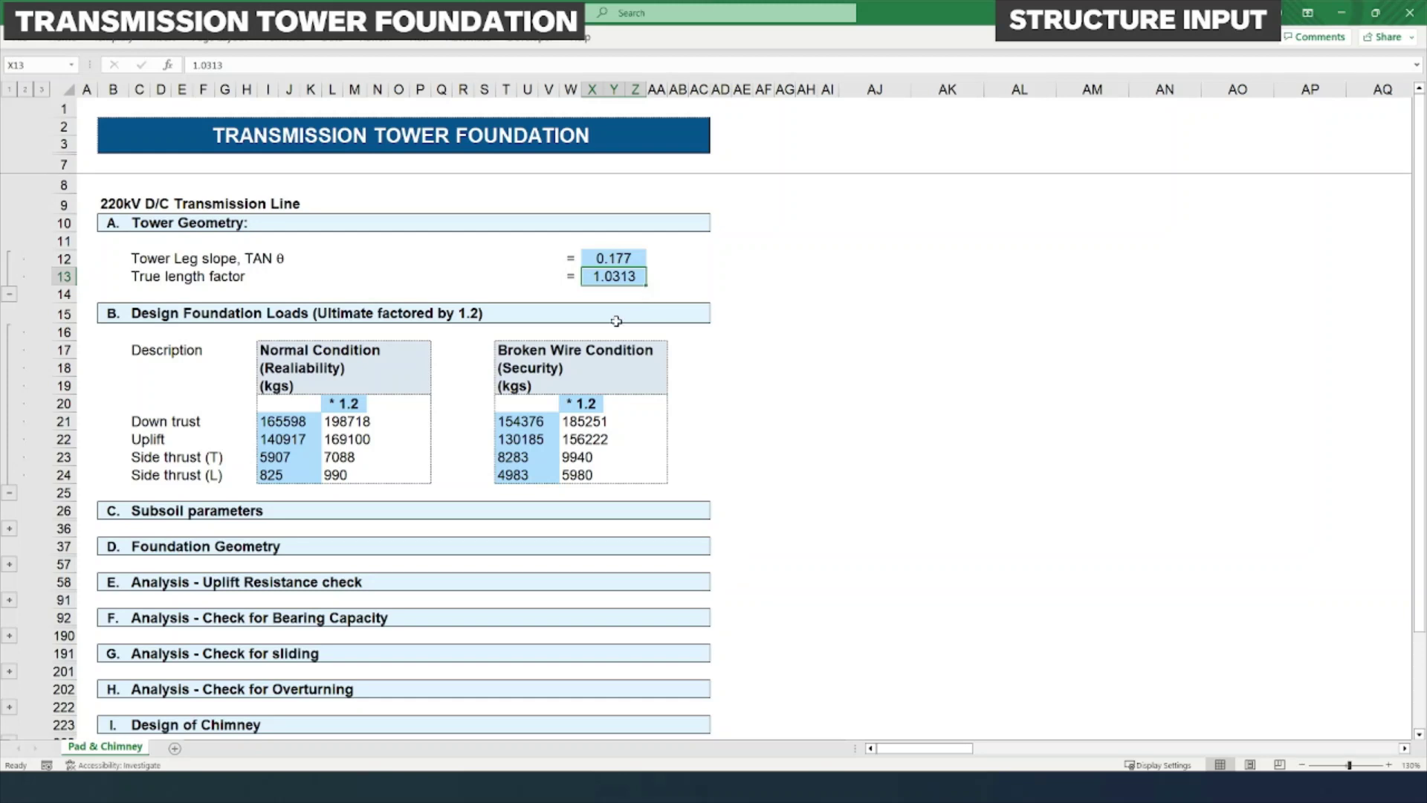
left_click_drag(142, 314, 365, 316)
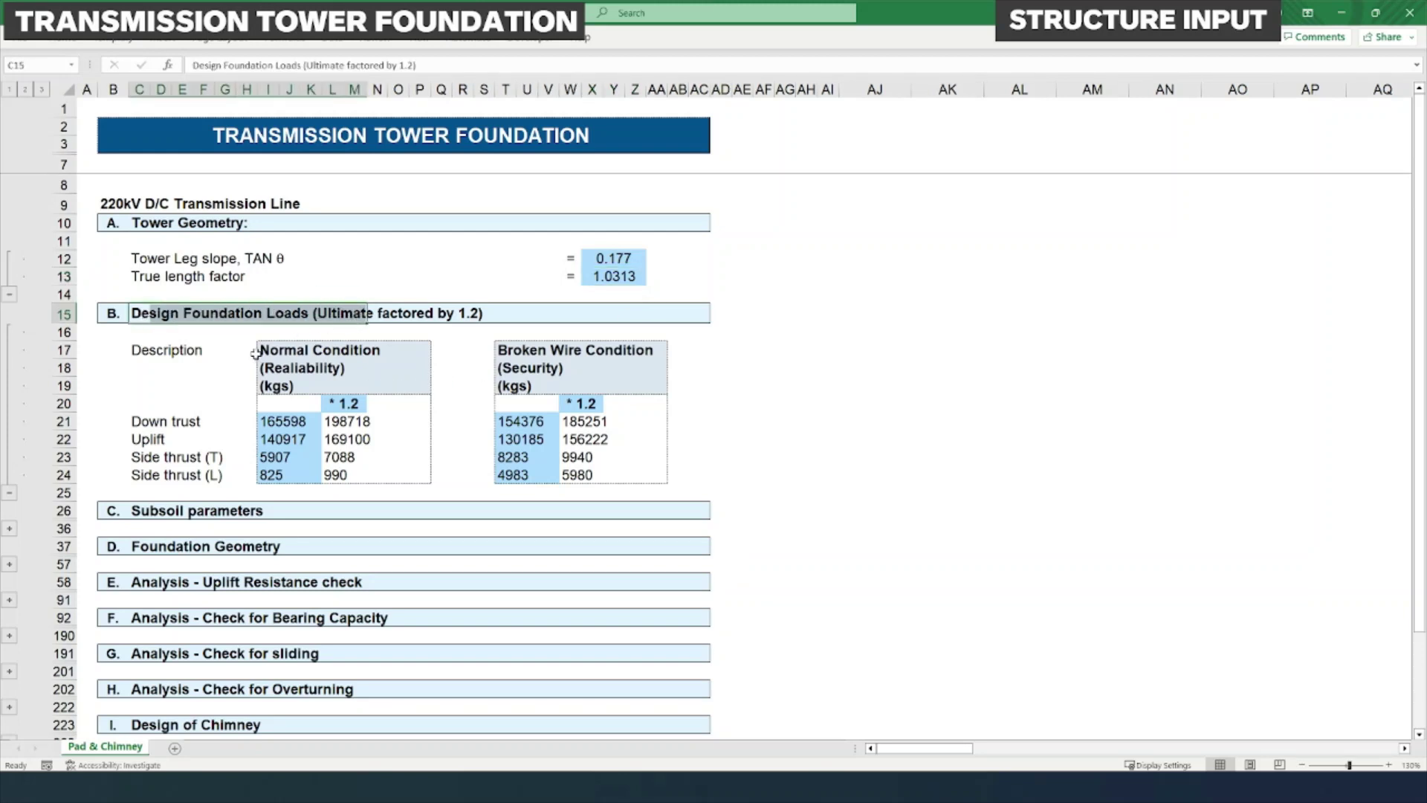
left_click(310, 390)
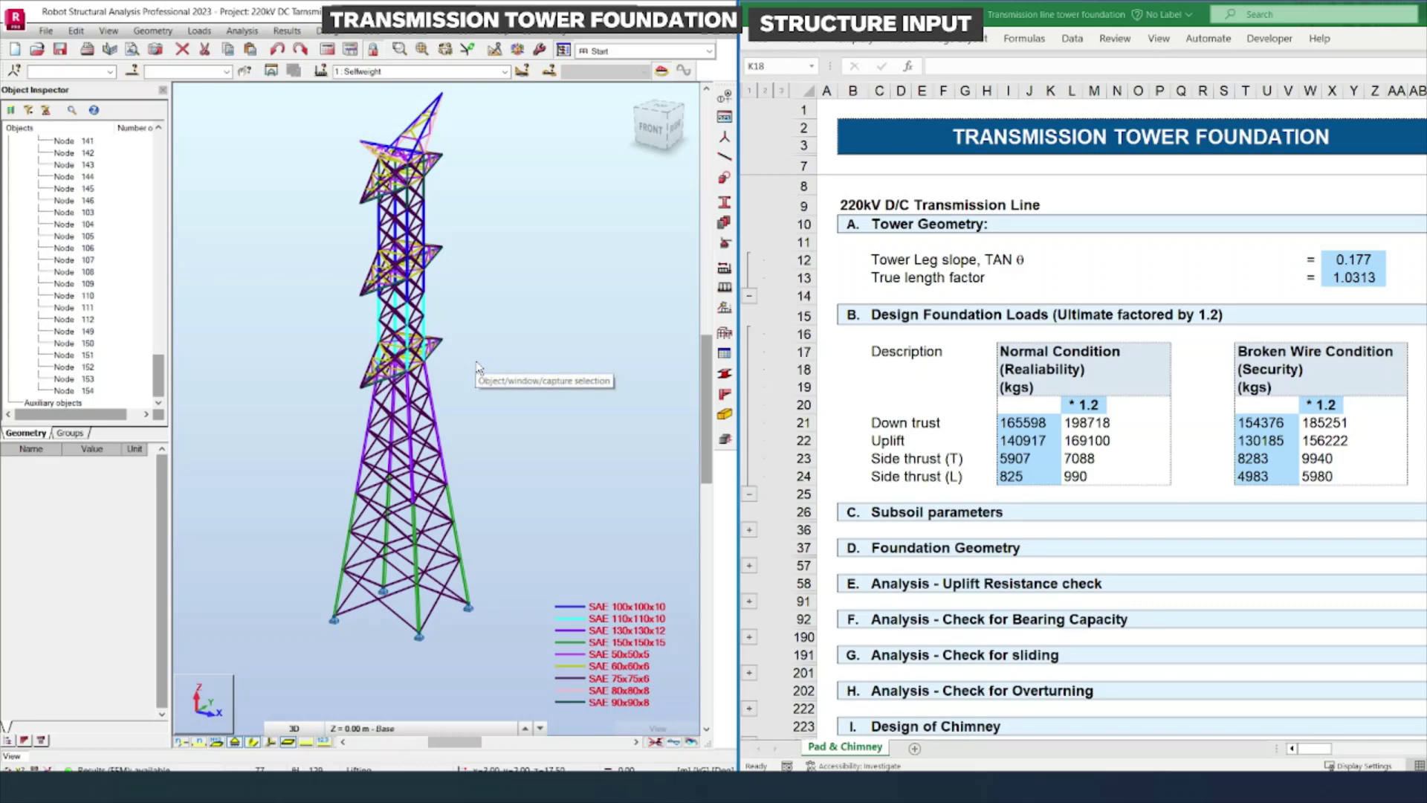
- Review the normal and broken-wire load tables with their * 1.2 factored columns
left_click(996, 417)
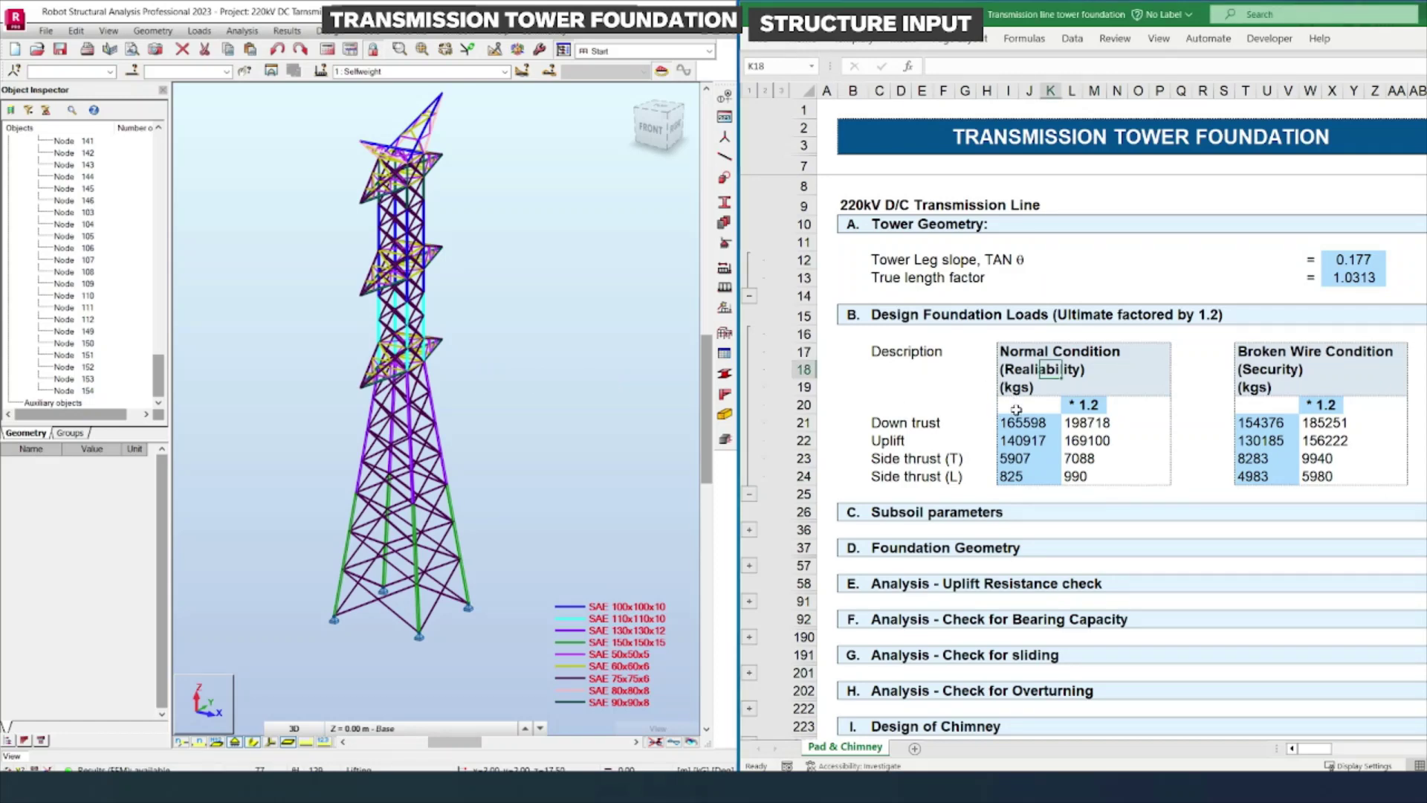
left_click(1010, 405)
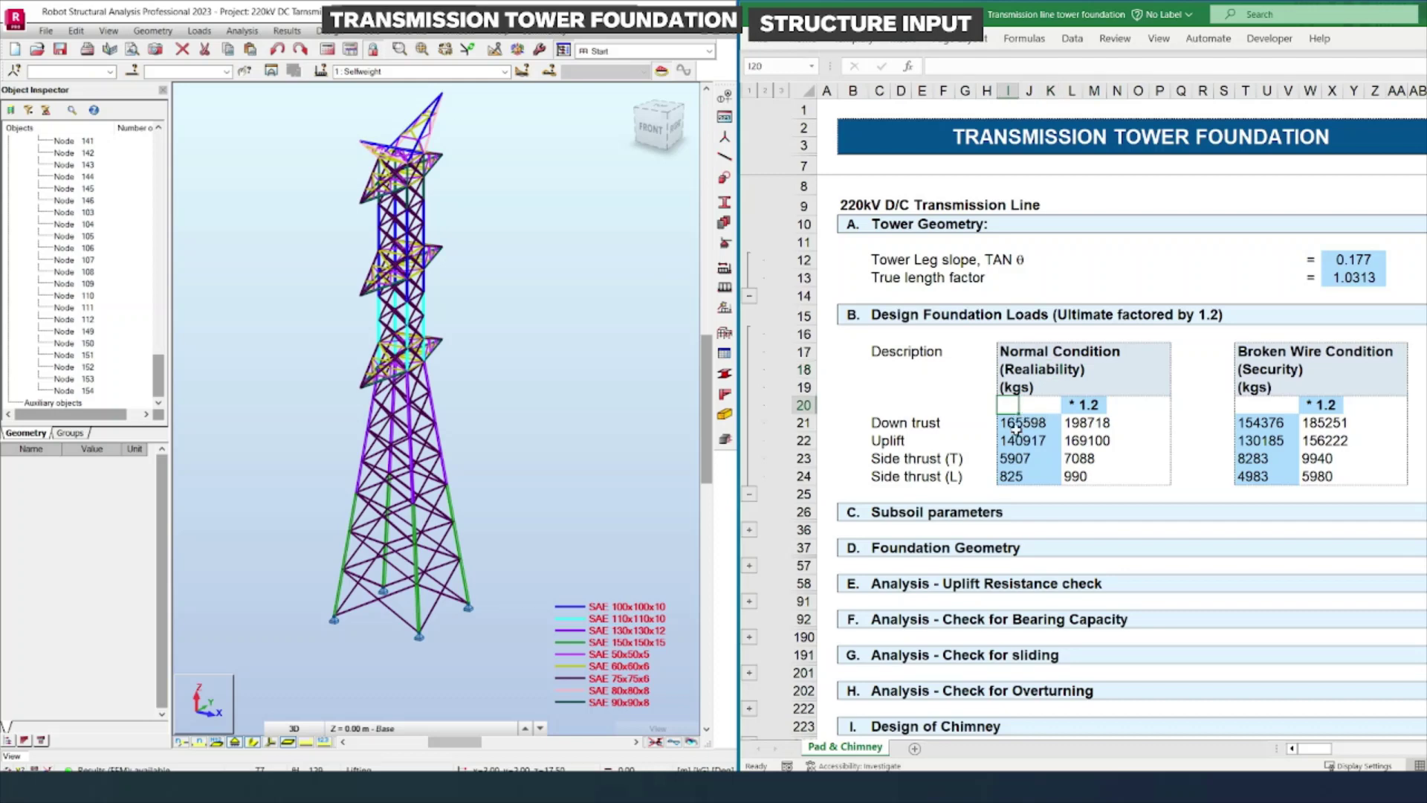
left_click_drag(1052, 414, 1046, 479)
left_click(1050, 492)
left_click_drag(1026, 423, 1034, 478)
left_click(1086, 405)
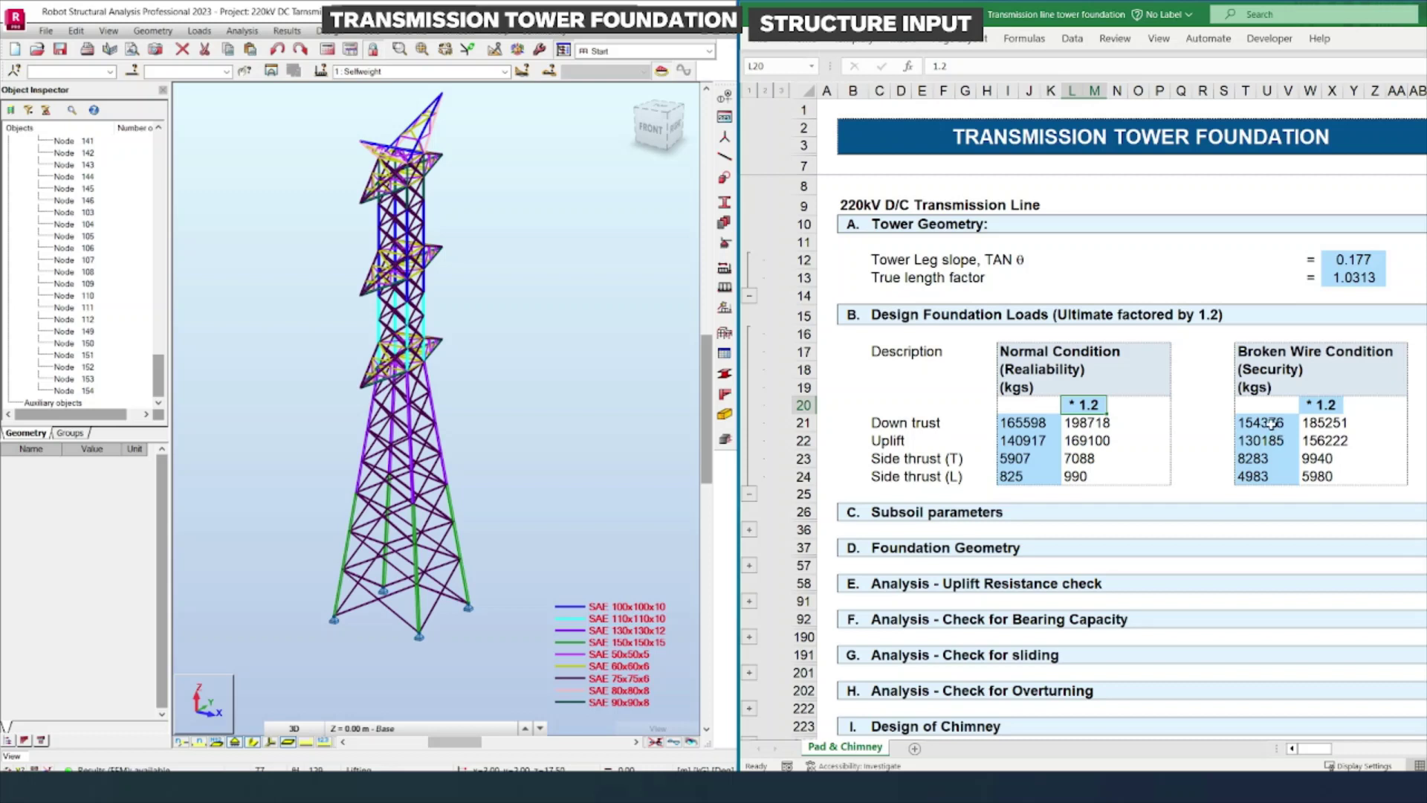
left_click_drag(1268, 423, 1287, 469)
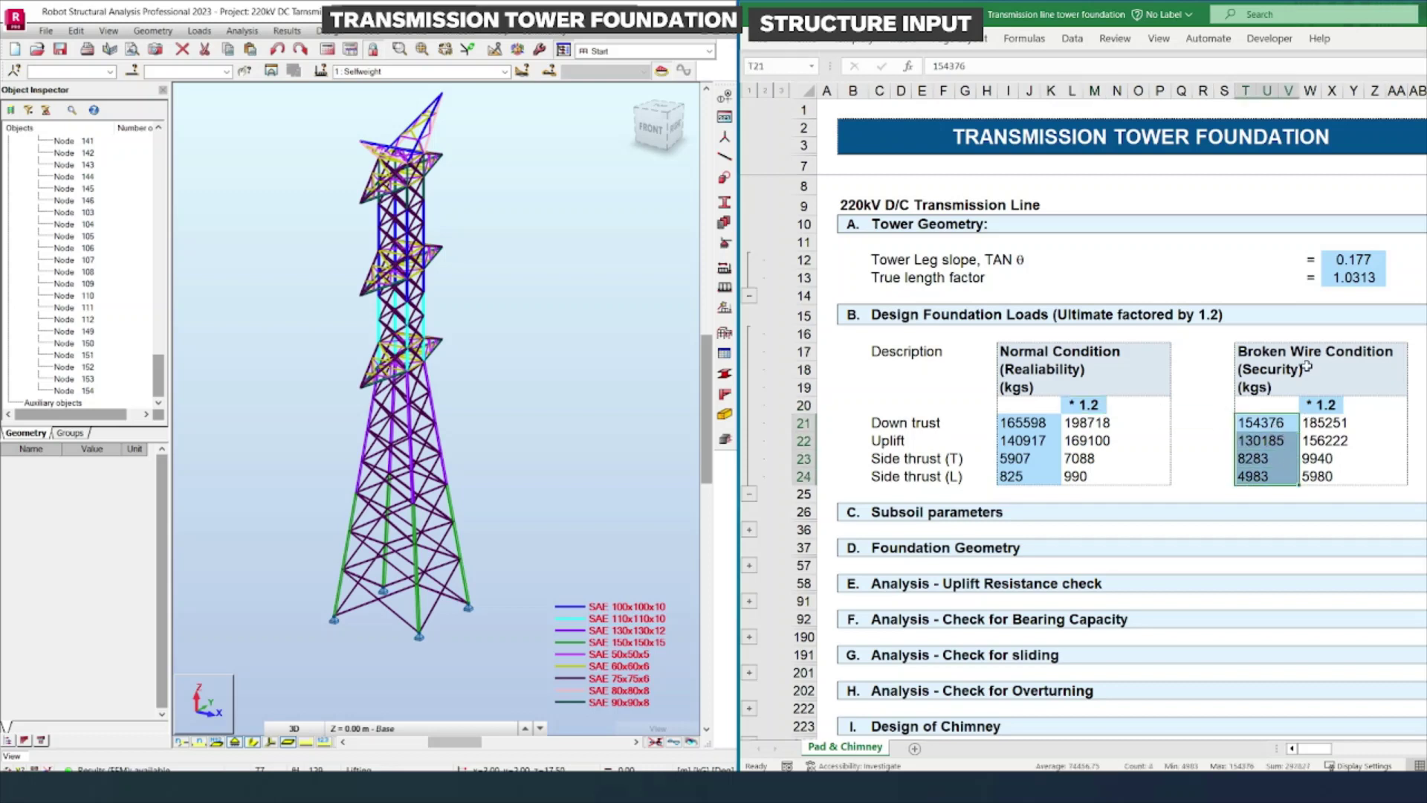
left_click(1332, 387)
- Run Robot's static analysis of the tower and check the available load cases
left_click(296, 192)
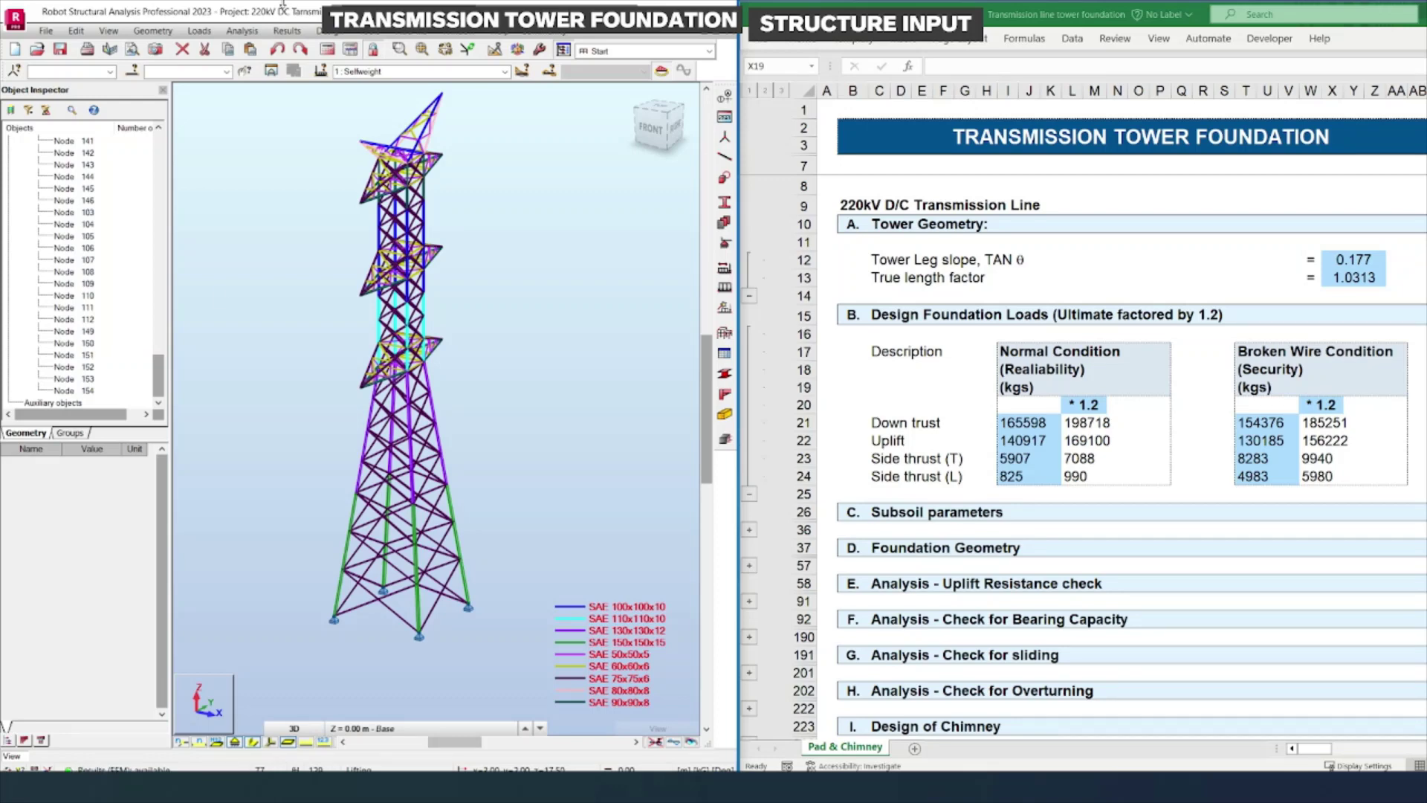
left_click(327, 49)
left_click(427, 72)
key("Escape")
left_click(286, 31)
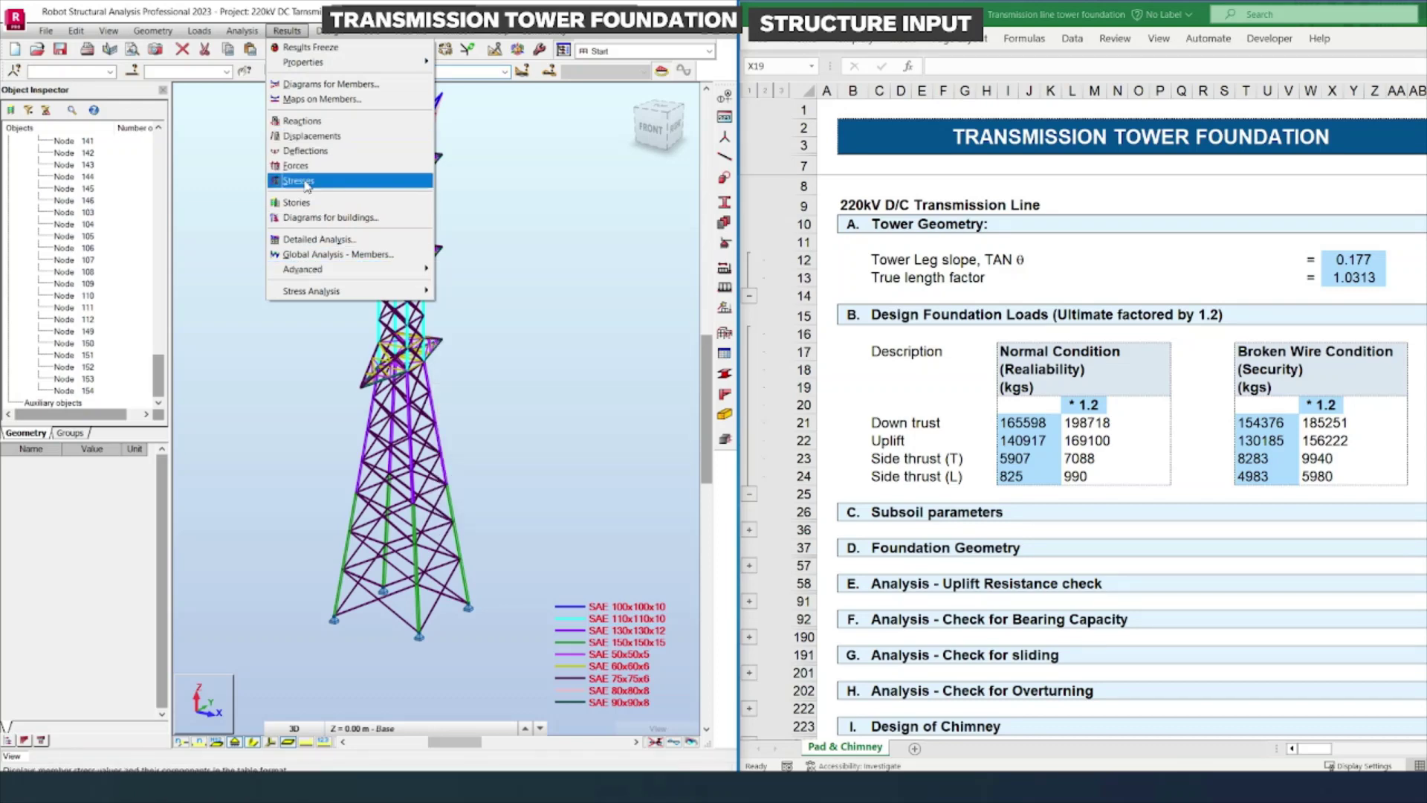
- Open the Reactions table and limit it to load cases 101, 102, 201 and 202
left_click(298, 128)
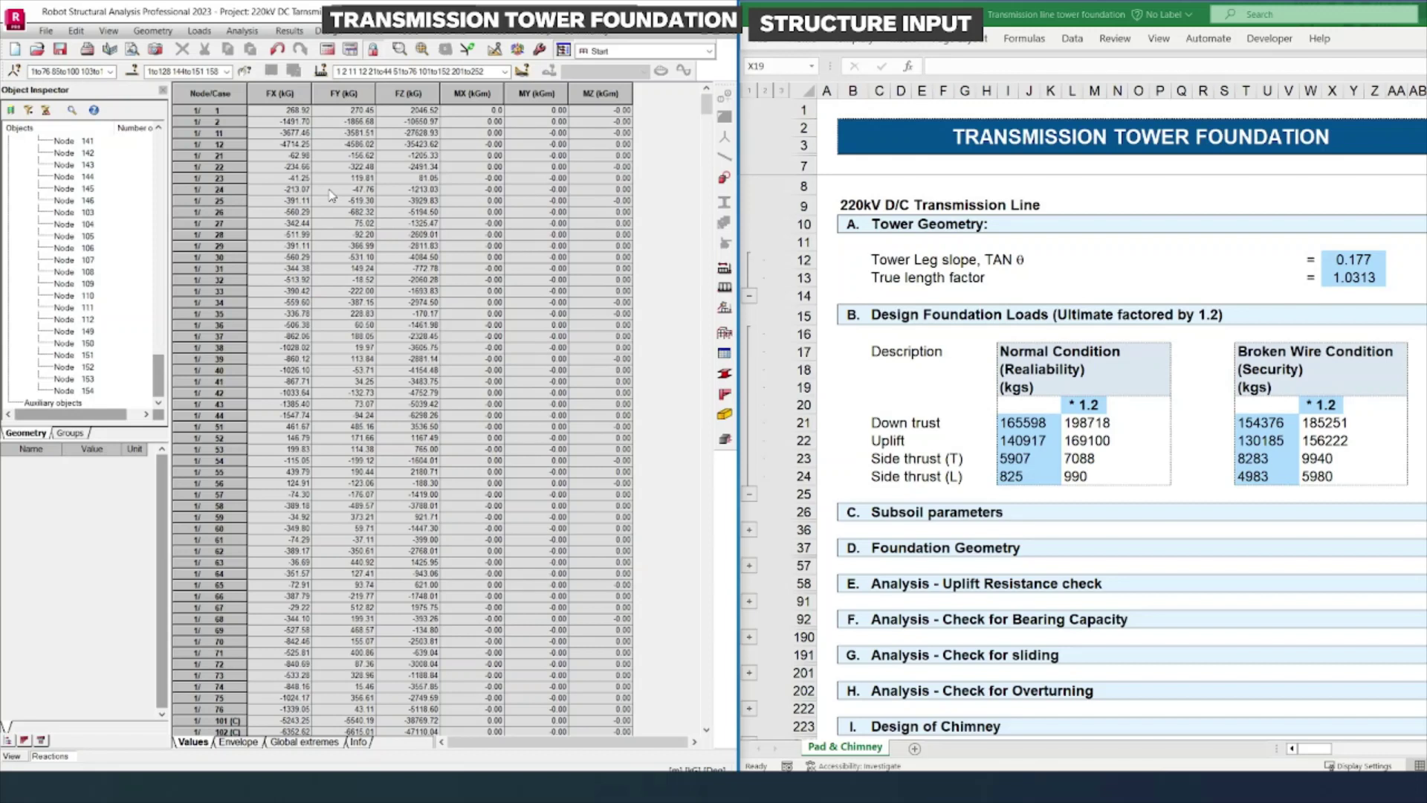
left_click(416, 72)
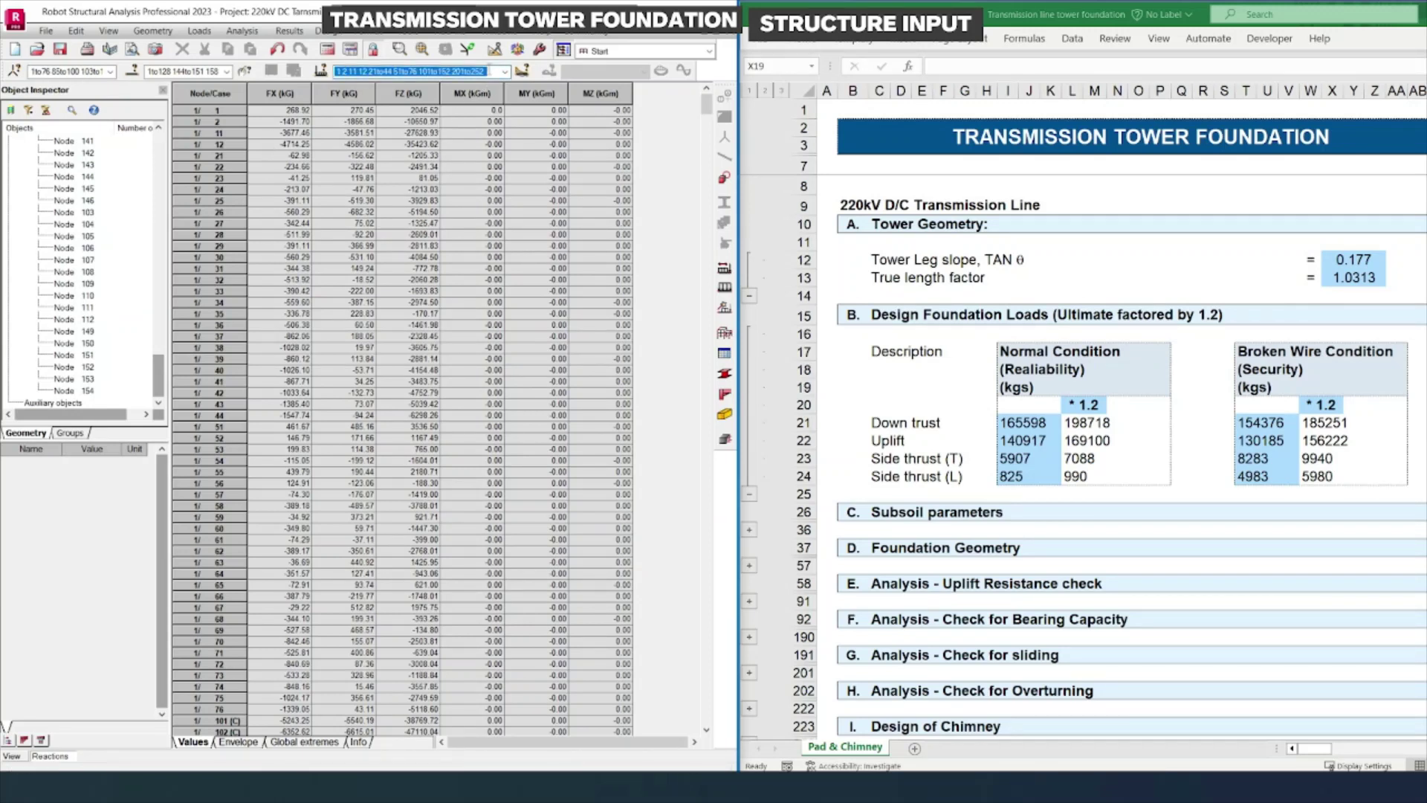
type("101 102 201 202")
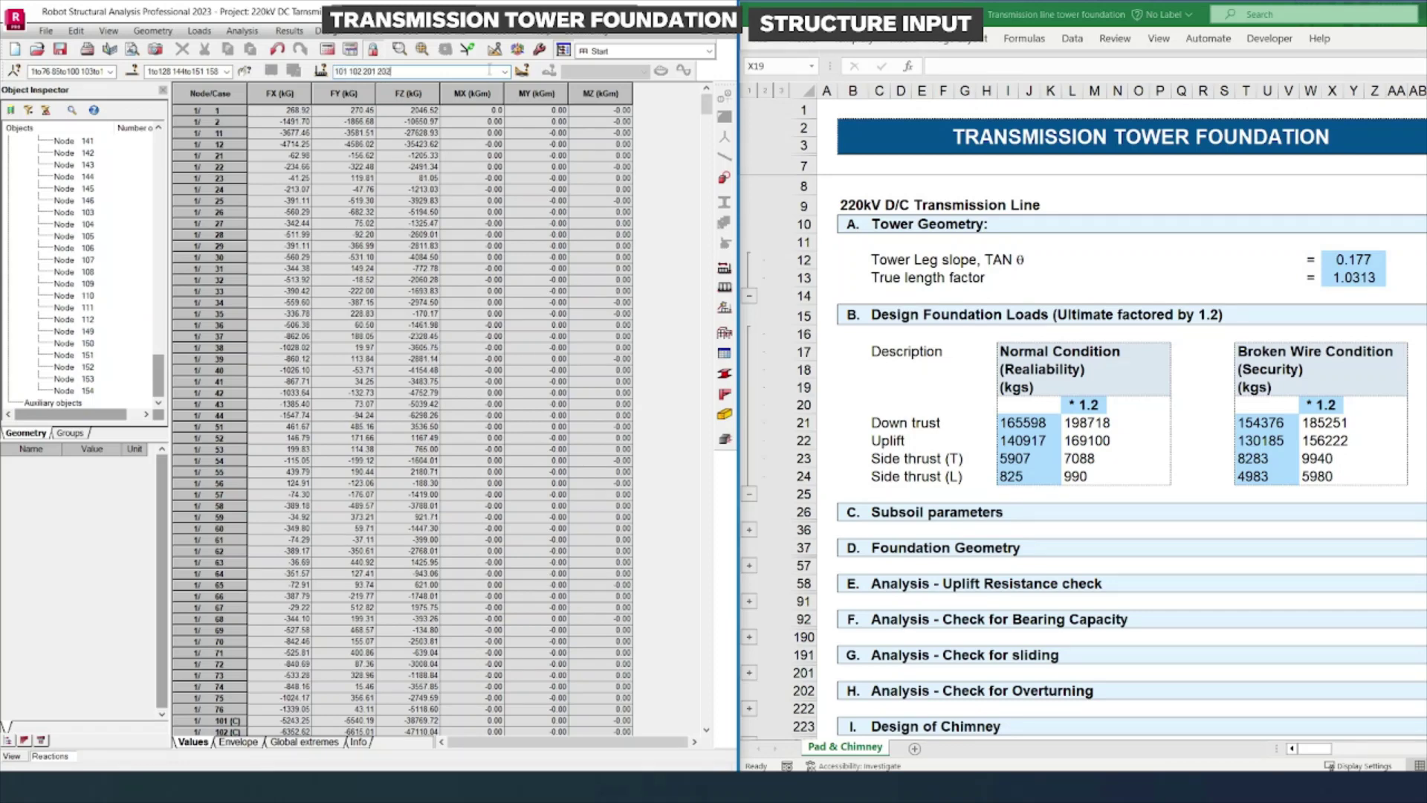
key("Return")
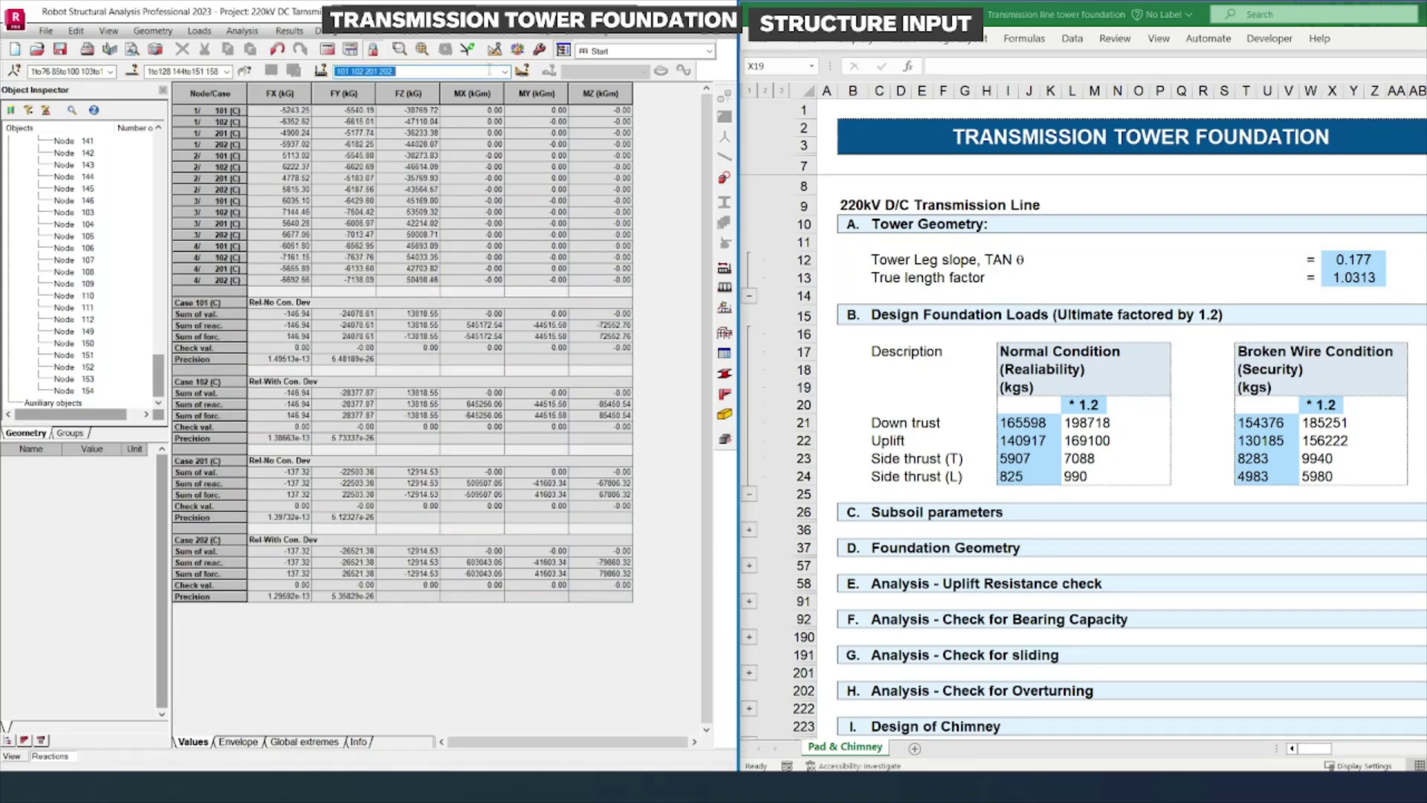
left_click(505, 72)
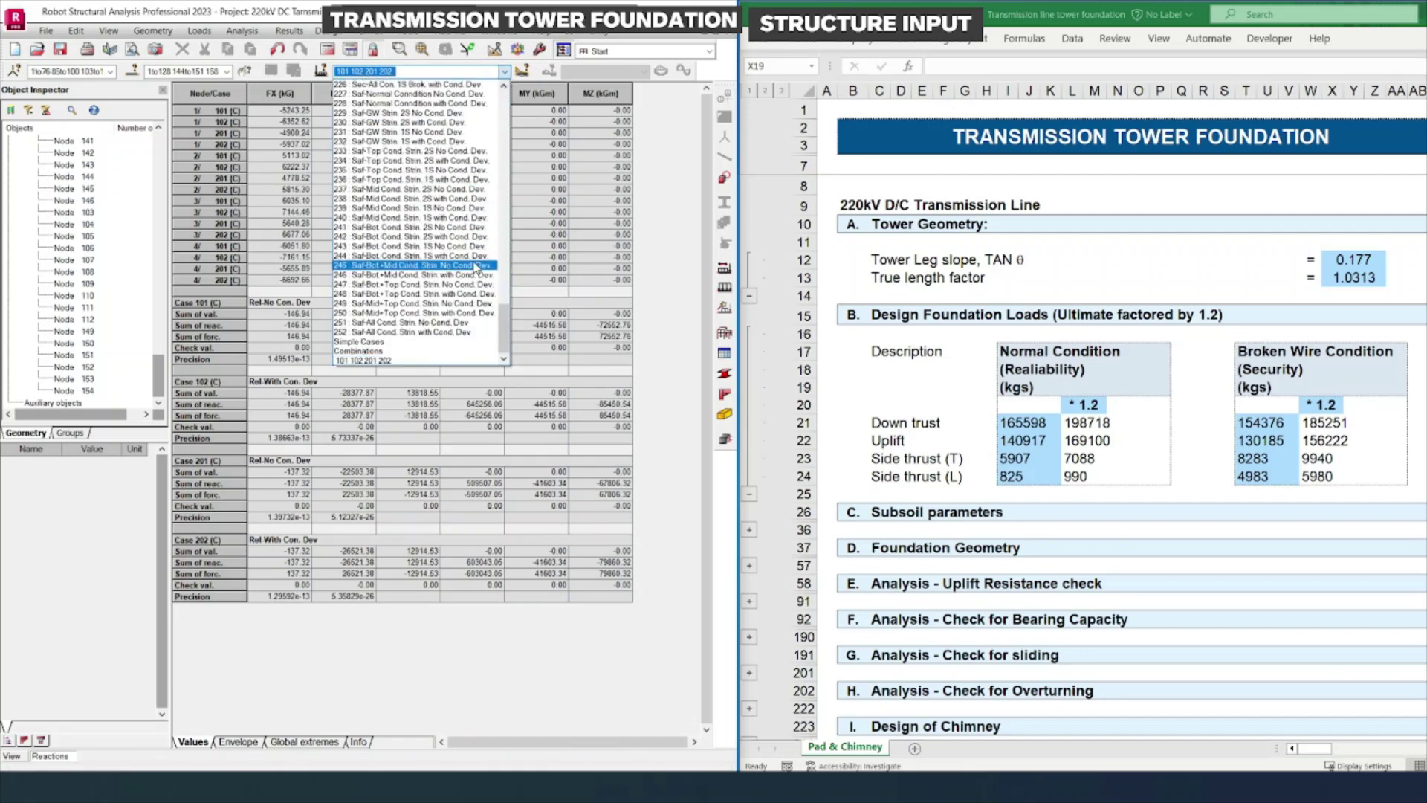
scroll(376, 275, "up", 2)
scroll(377, 276, "up", 20)
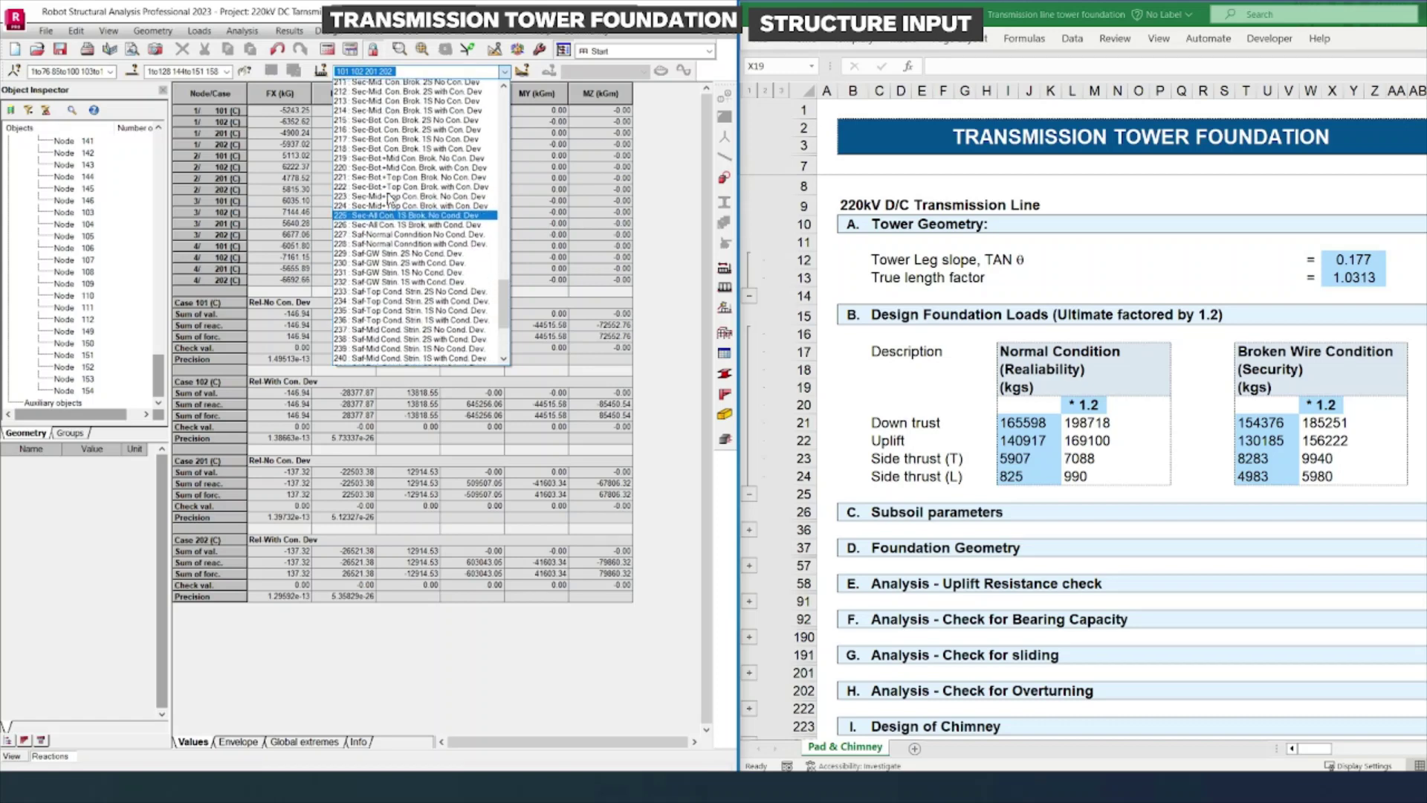
scroll(383, 204, "up", 15)
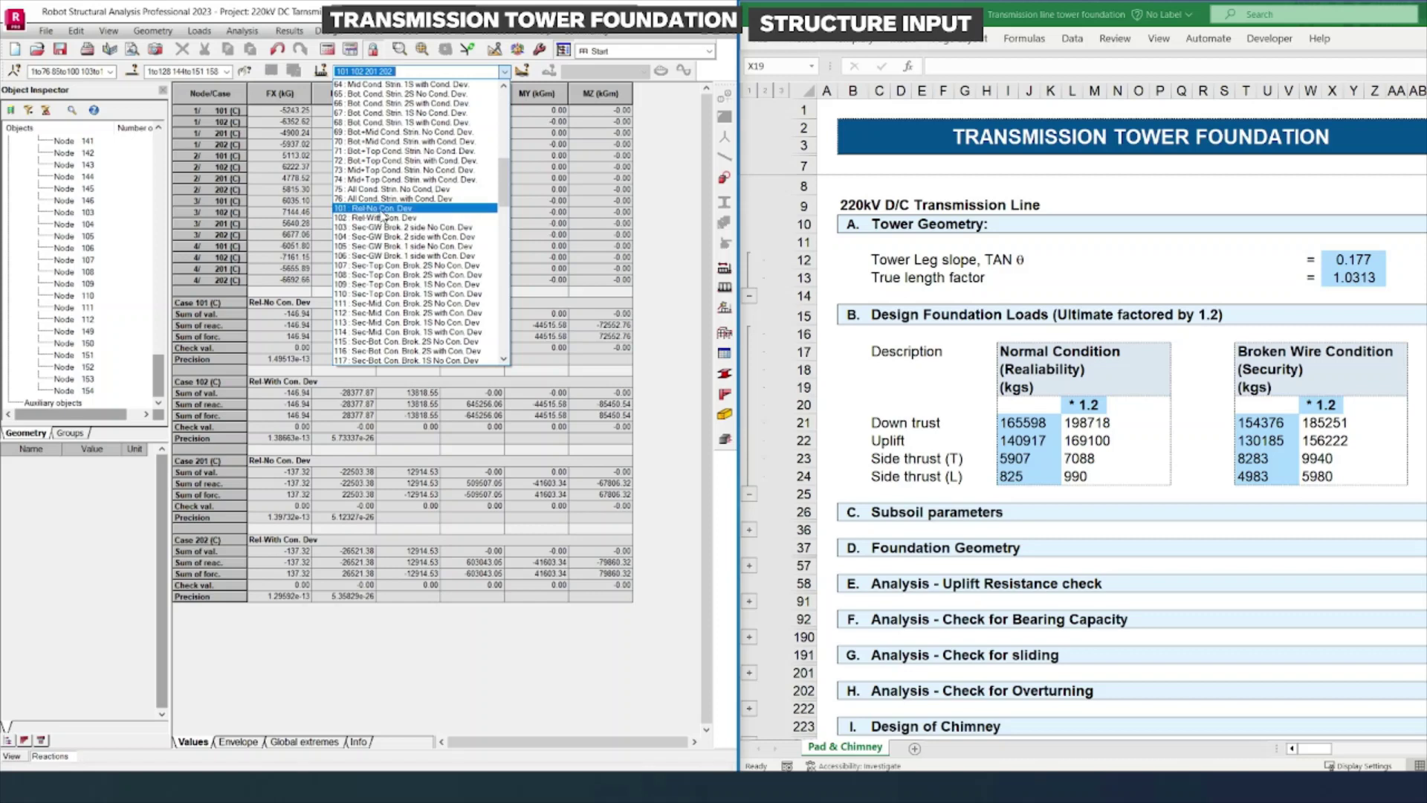
scroll(383, 216, "down", 10)
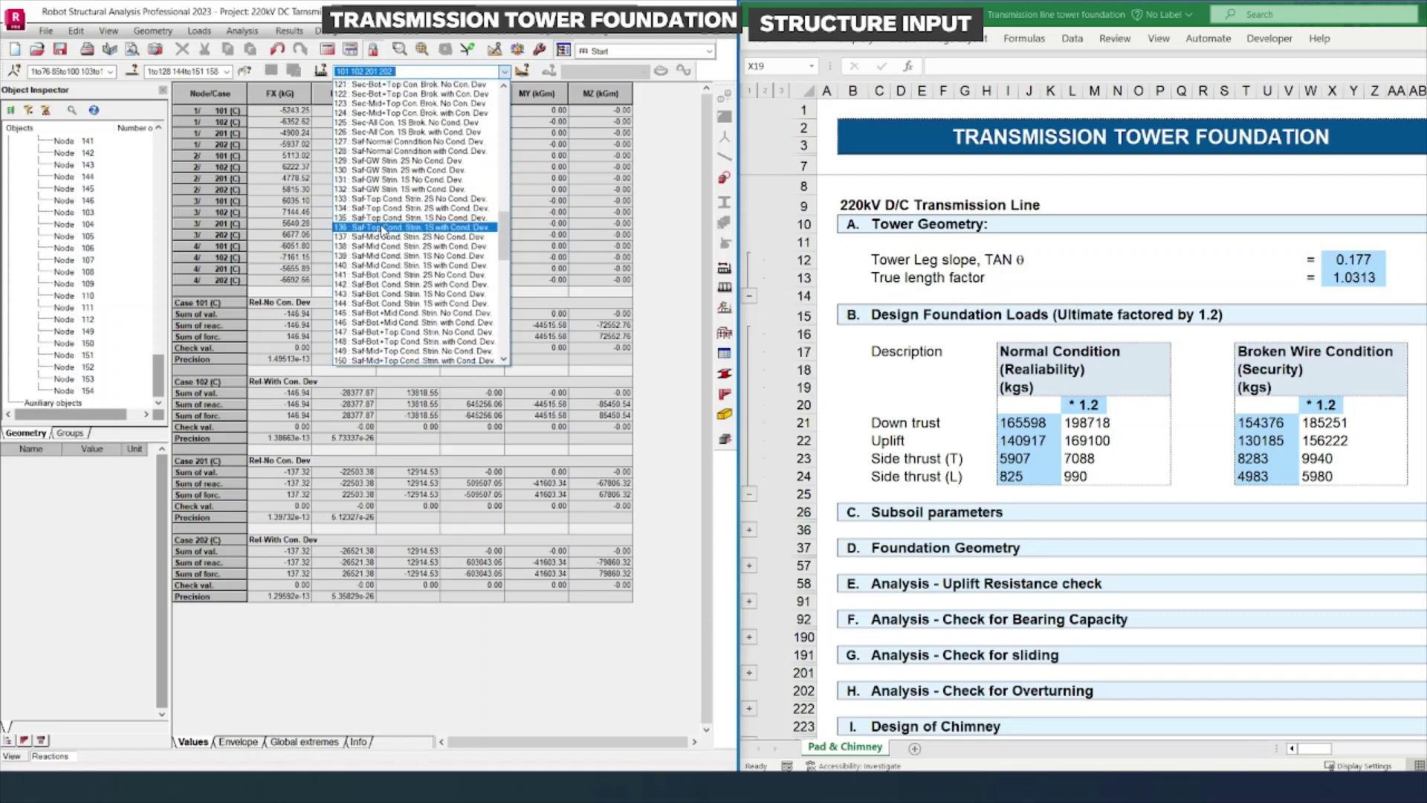
scroll(383, 229, "down", 2)
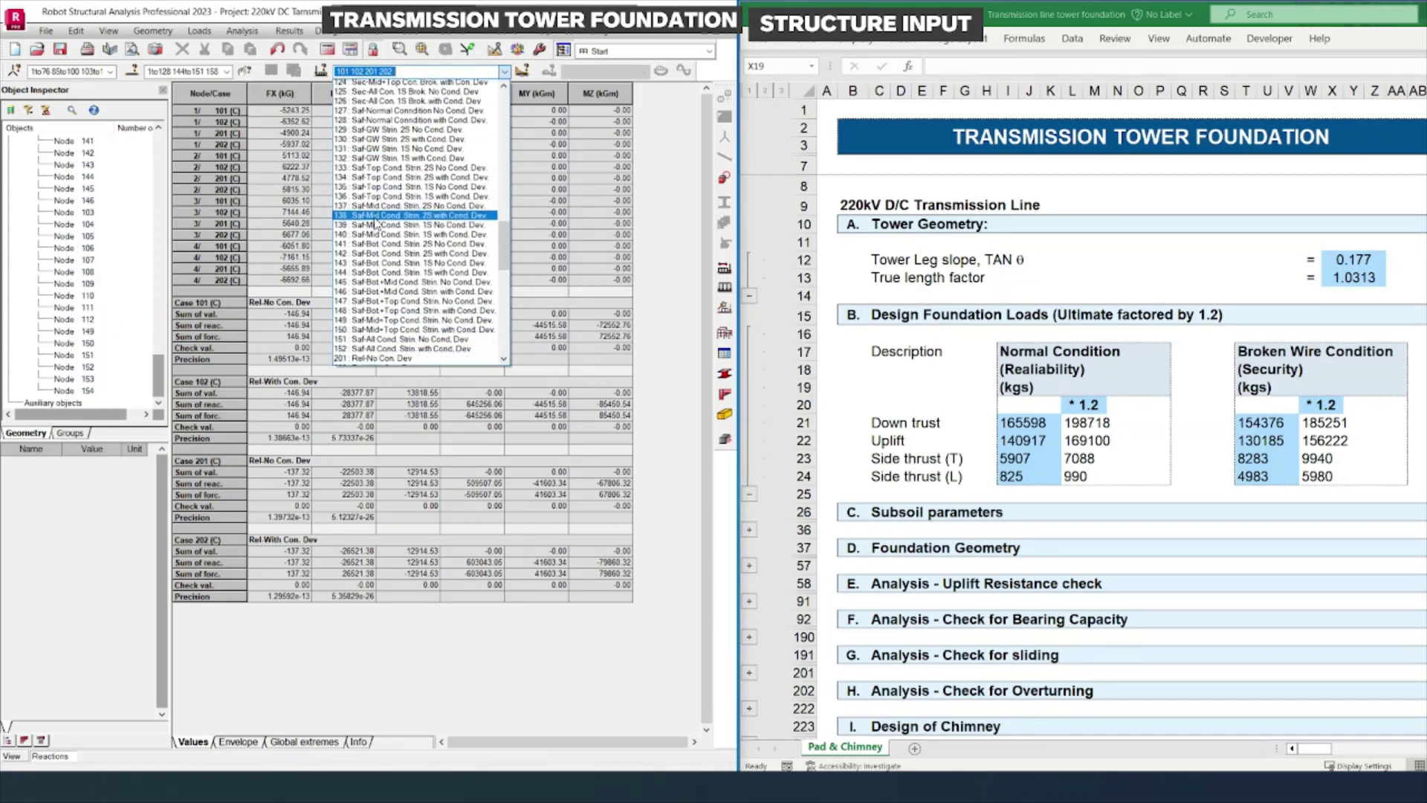
scroll(375, 222, "down", 5)
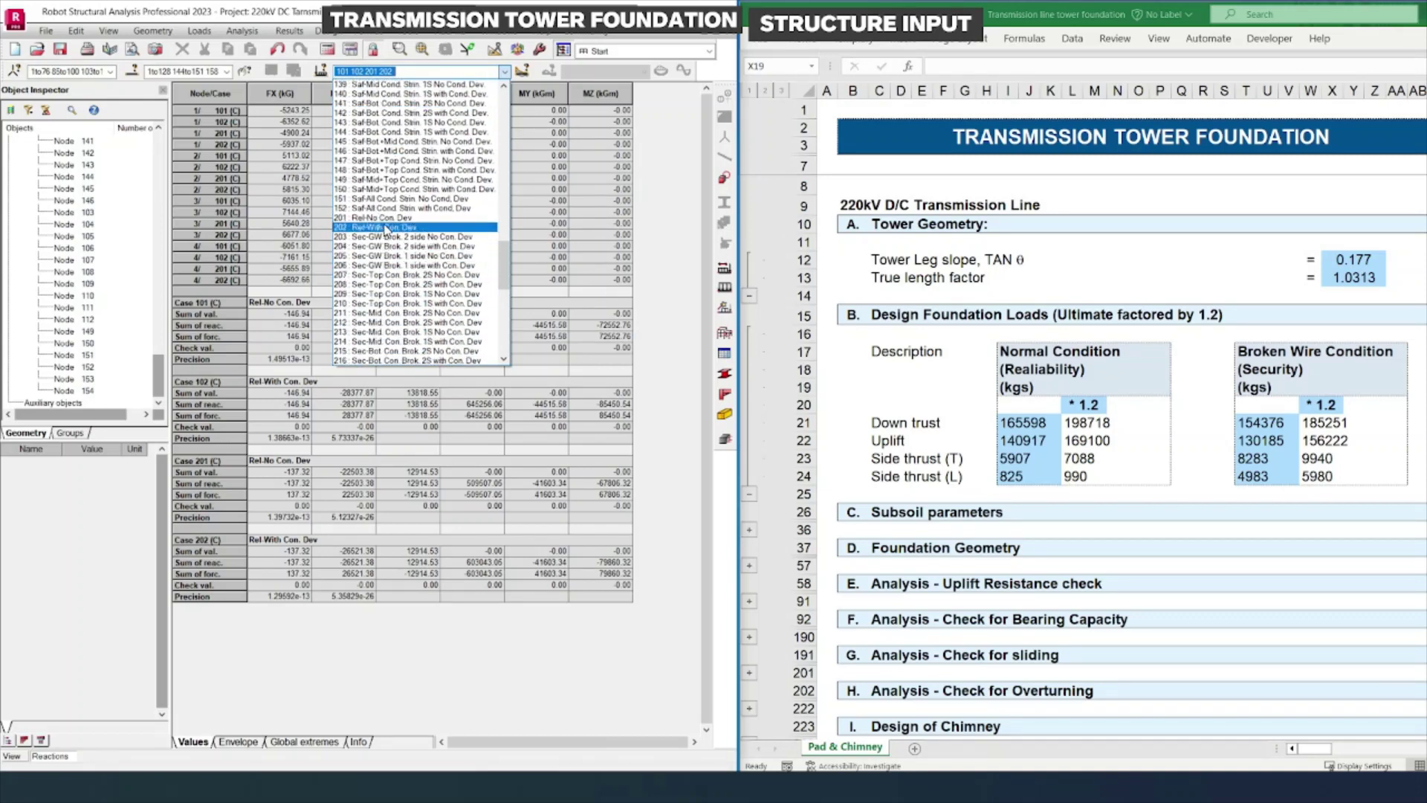
left_click(447, 71)
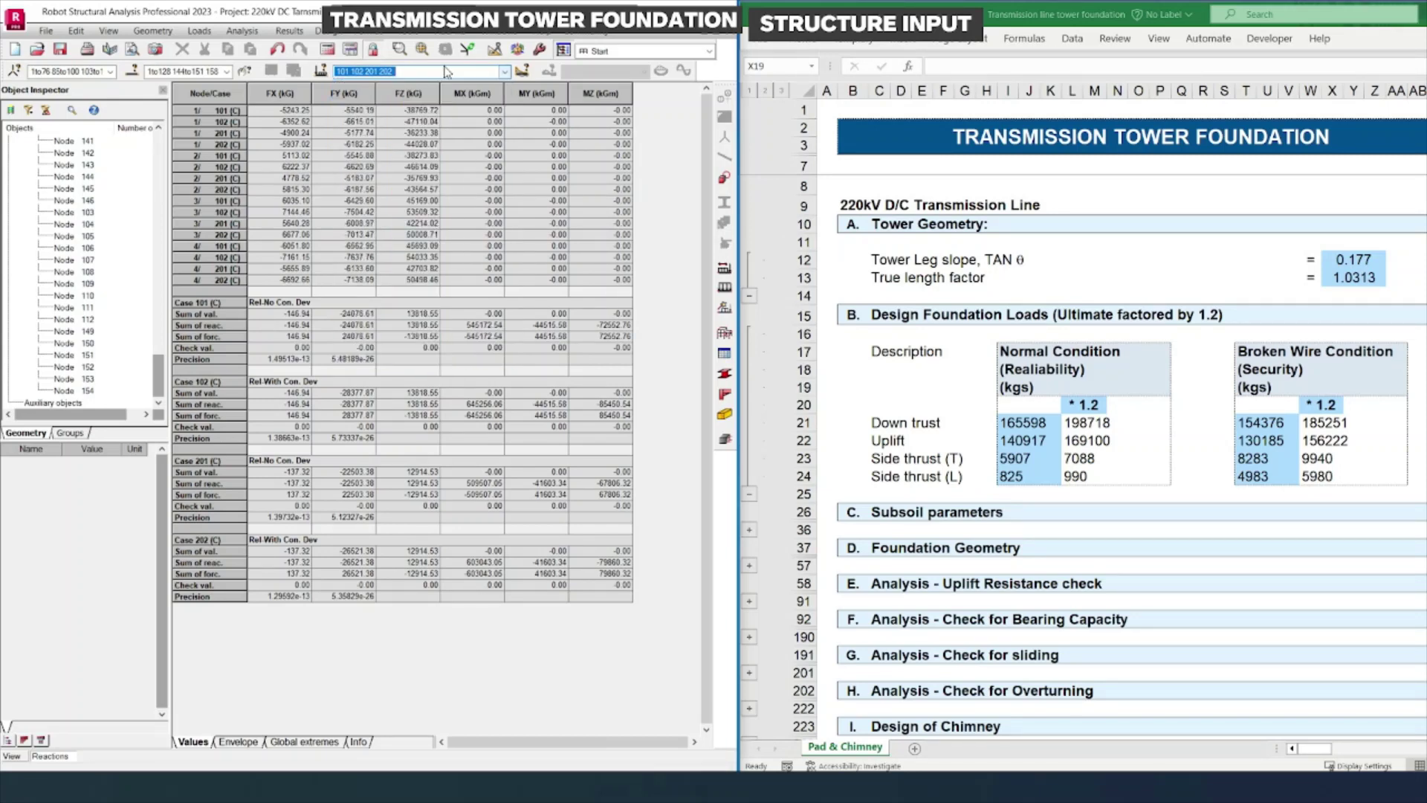
- Check the reaction values and sort the table by FX (kG), 7144.46 down to -7161.16
left_click(386, 180)
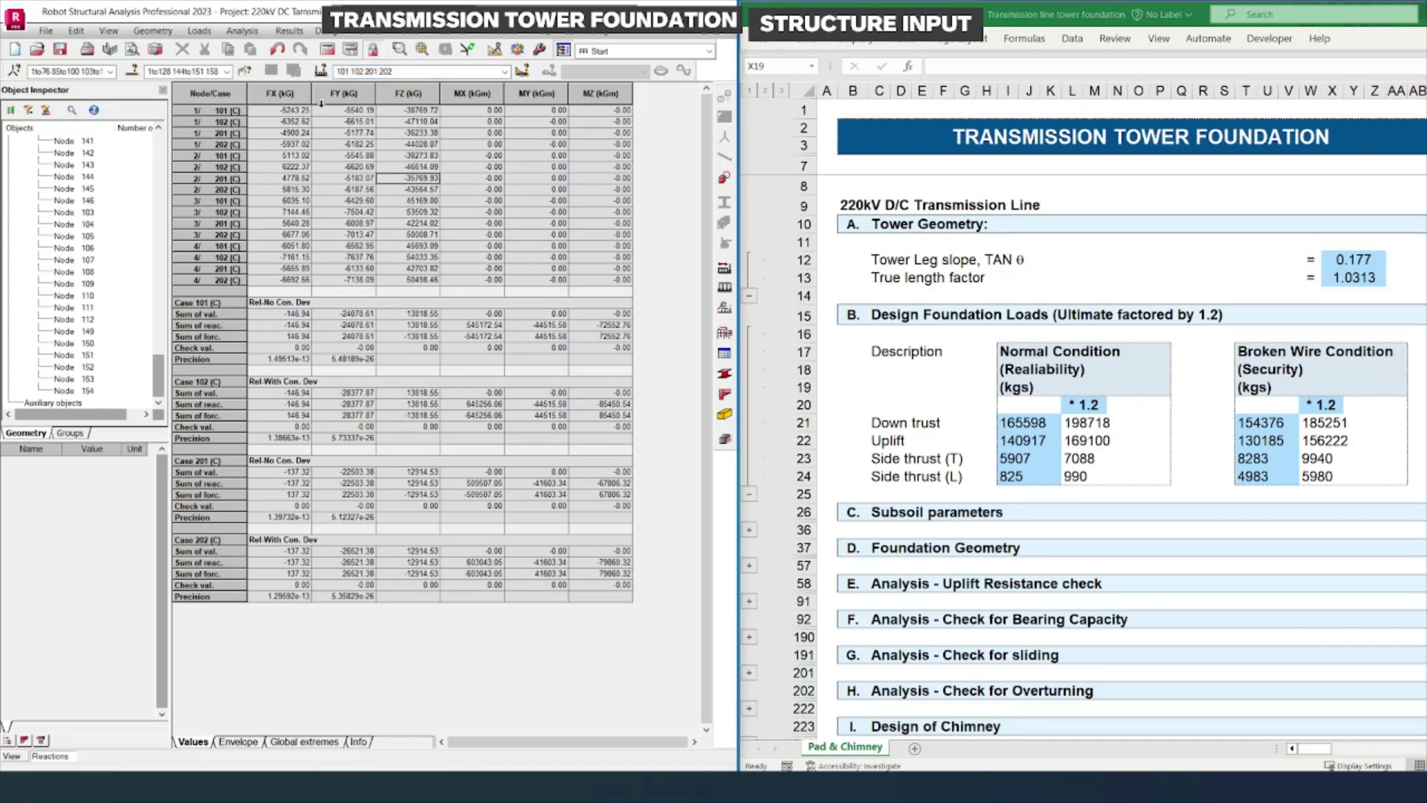
left_click(364, 72)
left_click(363, 167)
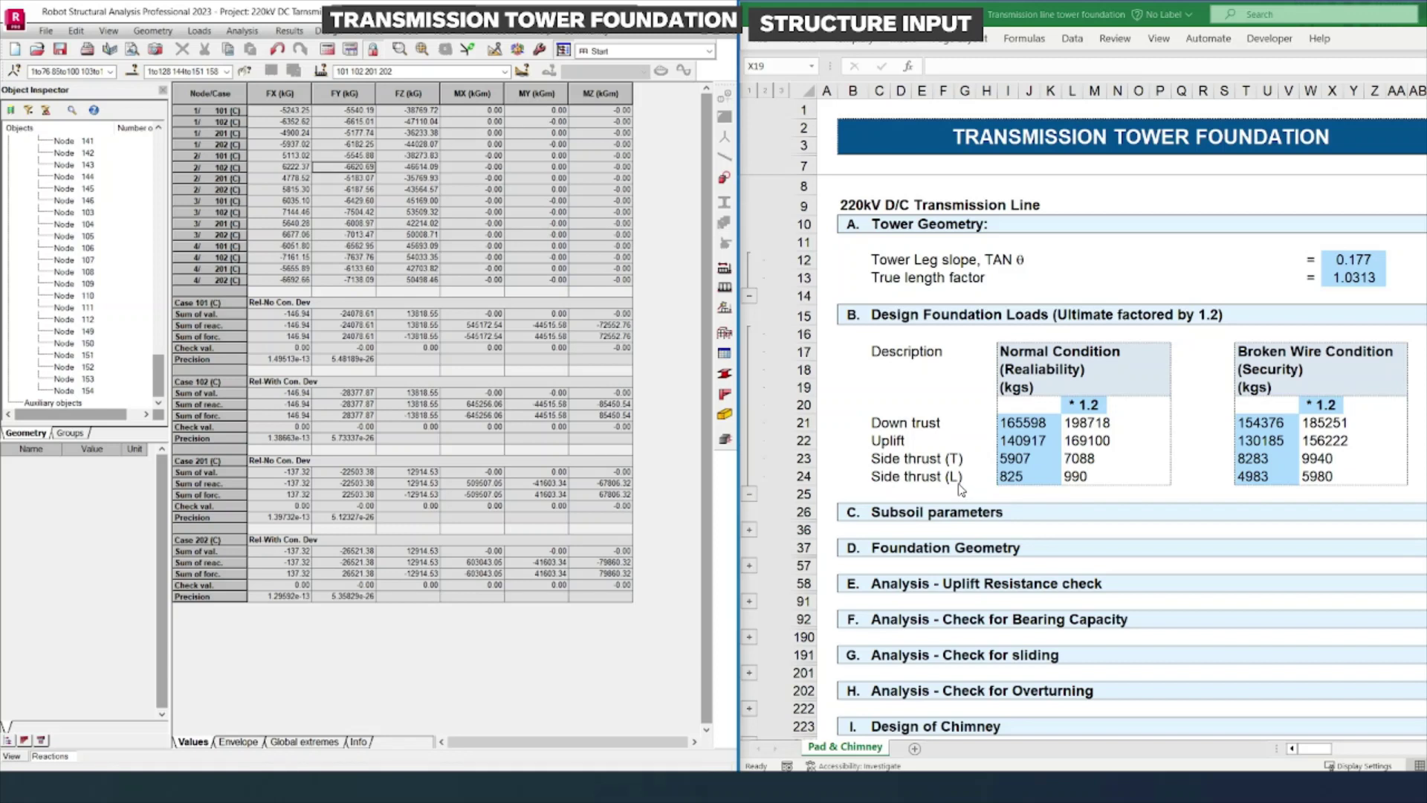
left_click(292, 93)
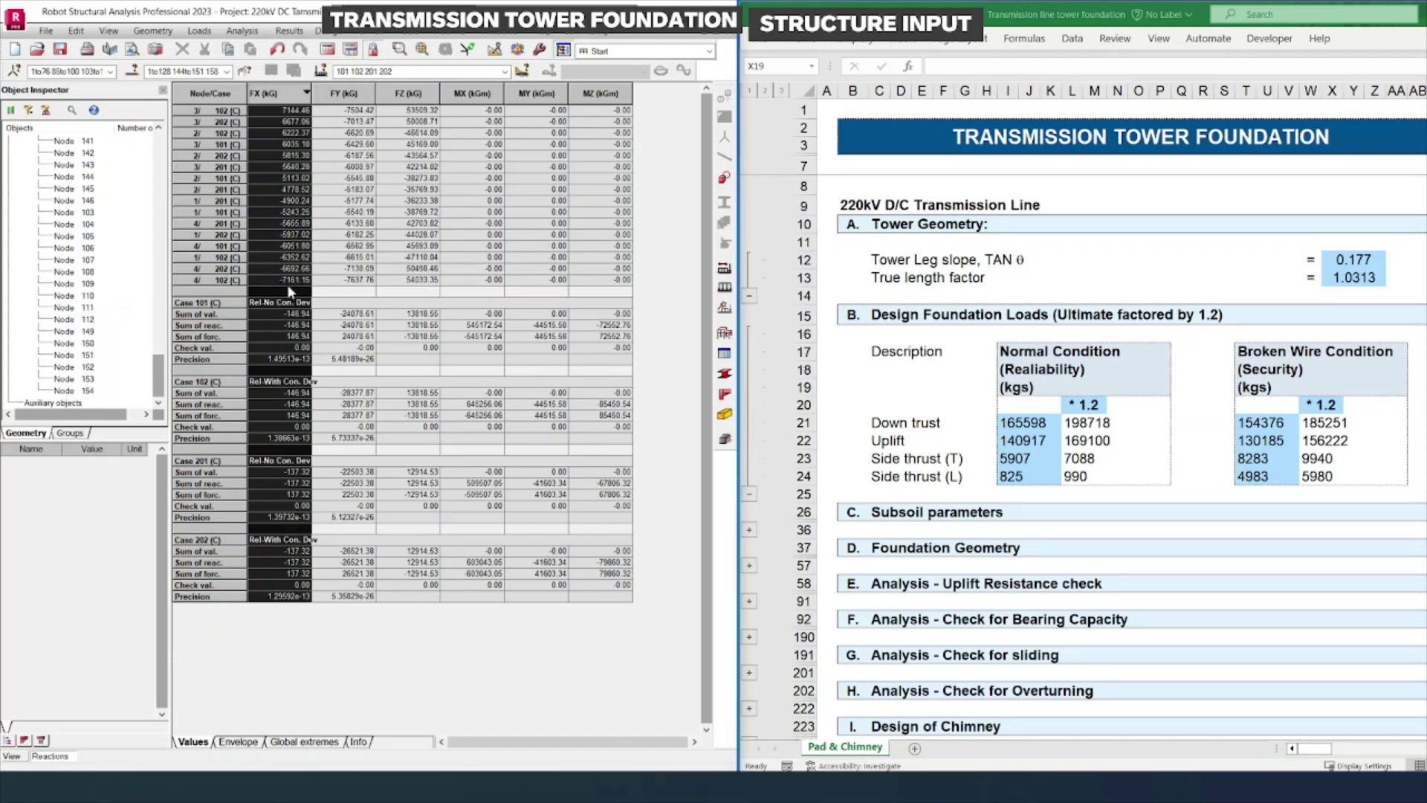
left_click(1039, 426)
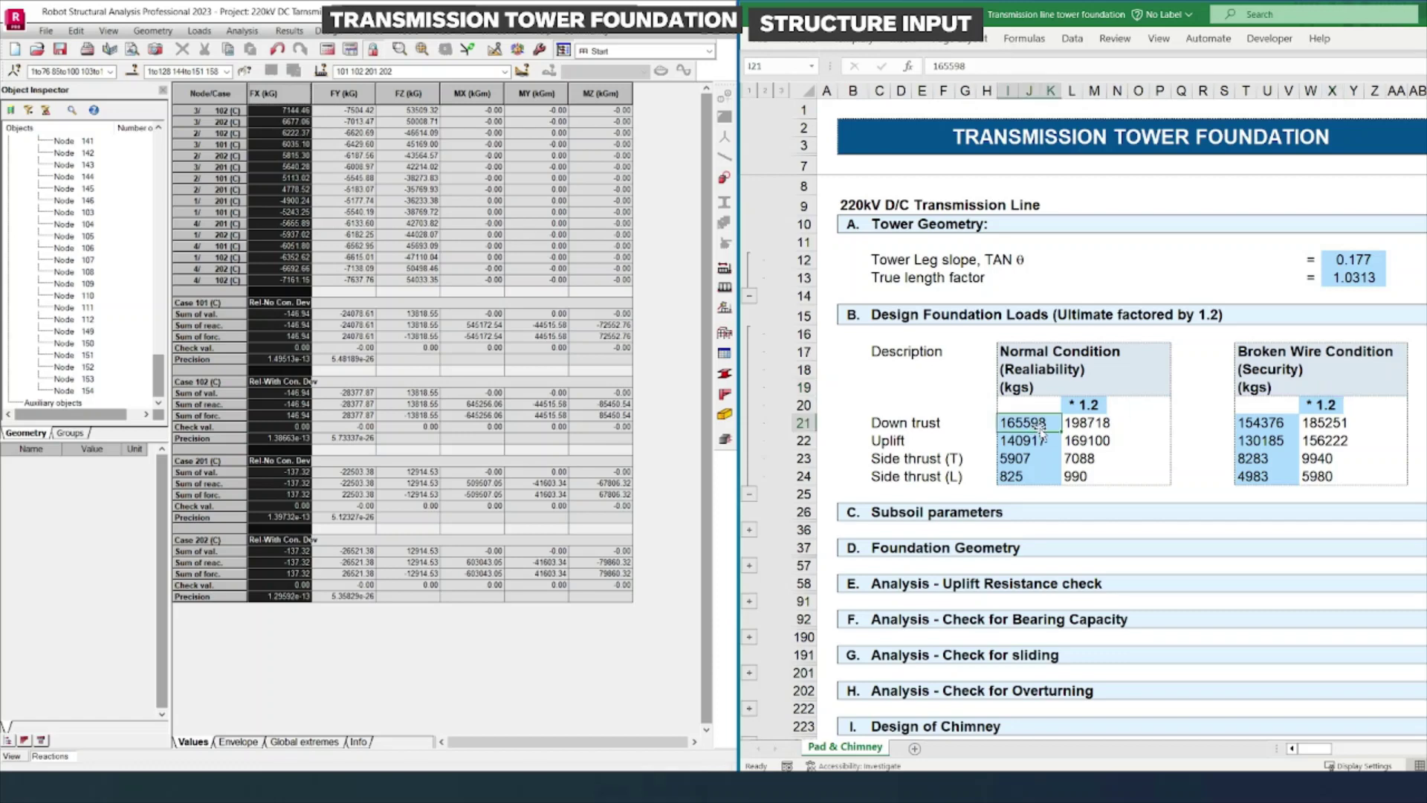
- Enter 7161 as the normal-condition Side thrust (L) in I24
key("Down")
key("Down")
key("Down")
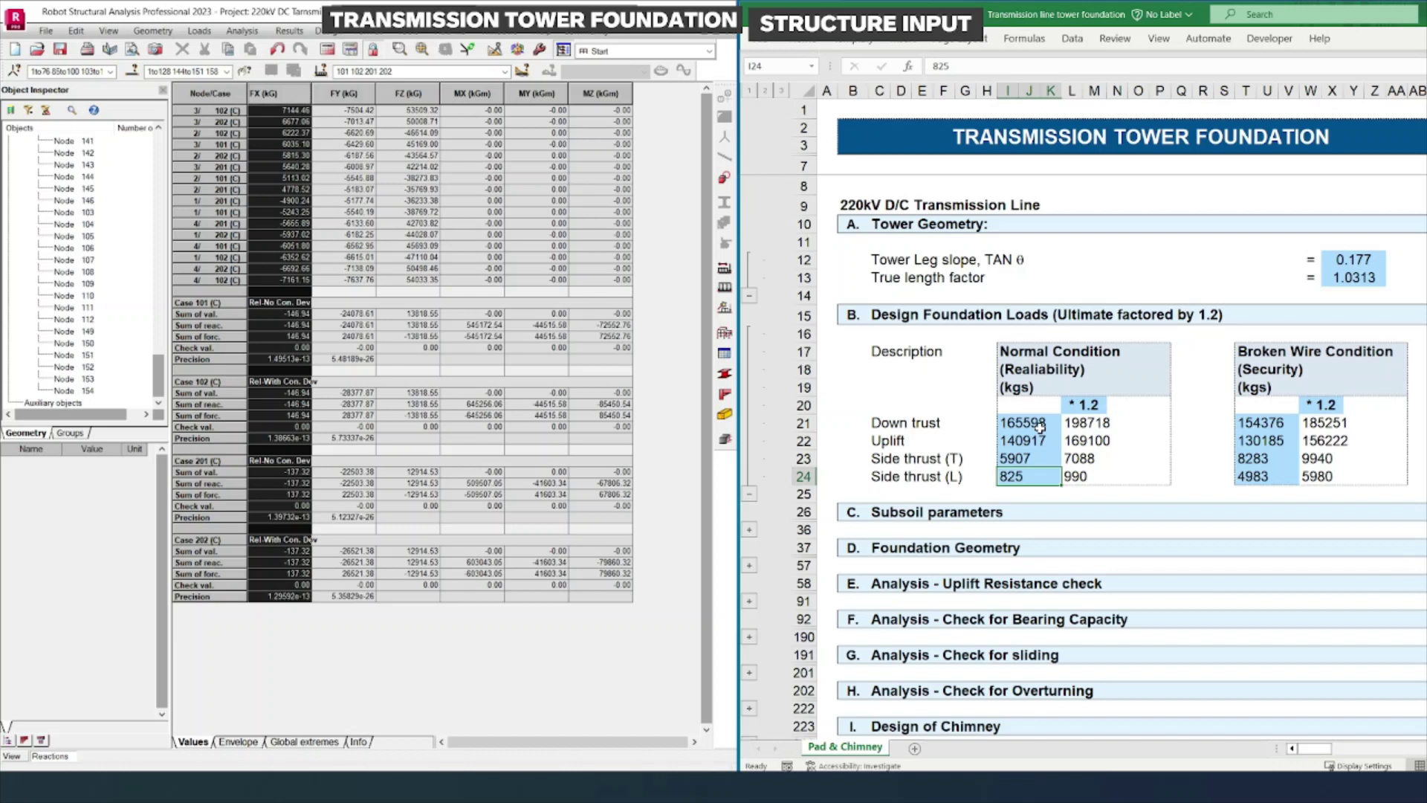
type("7161")
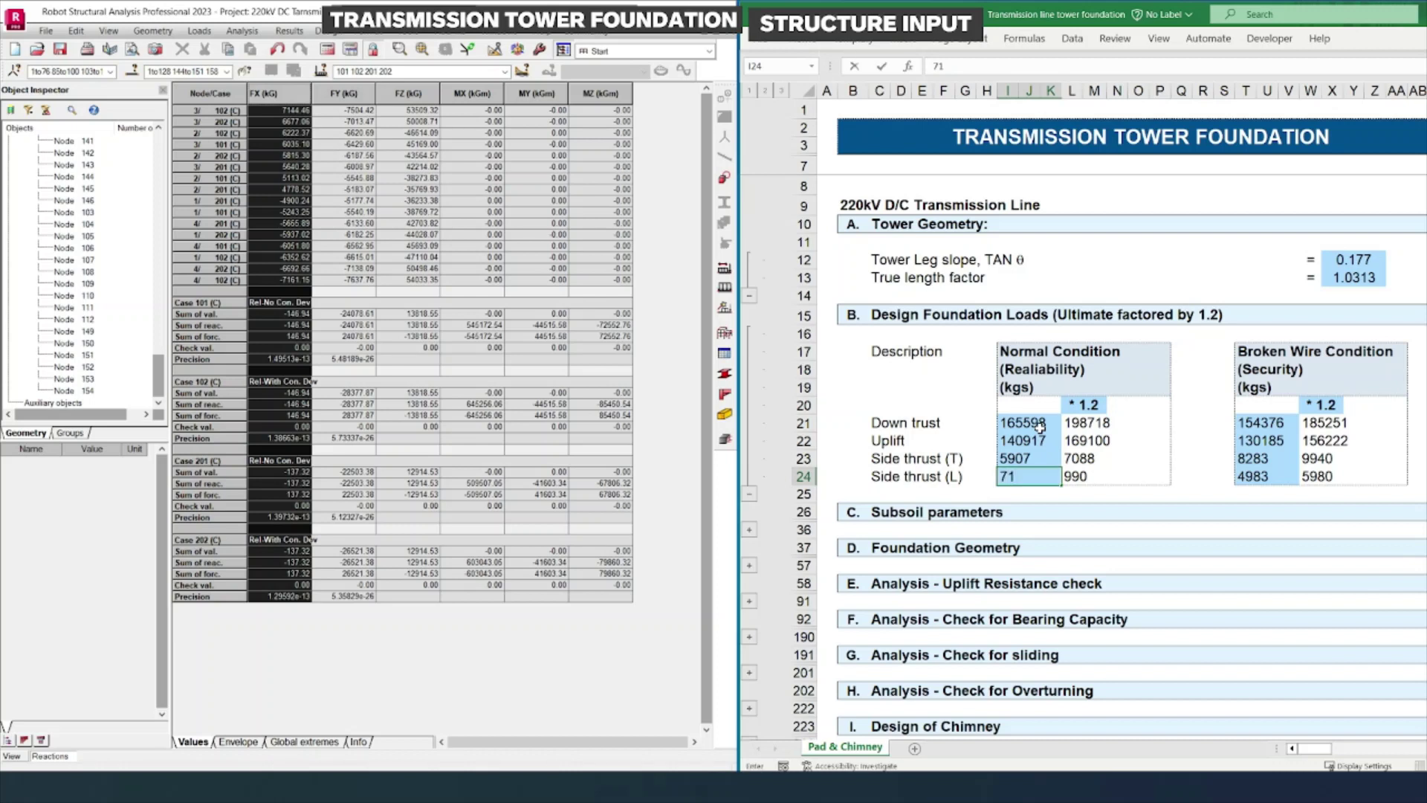
key("Return")
key("Up")
key("Up")
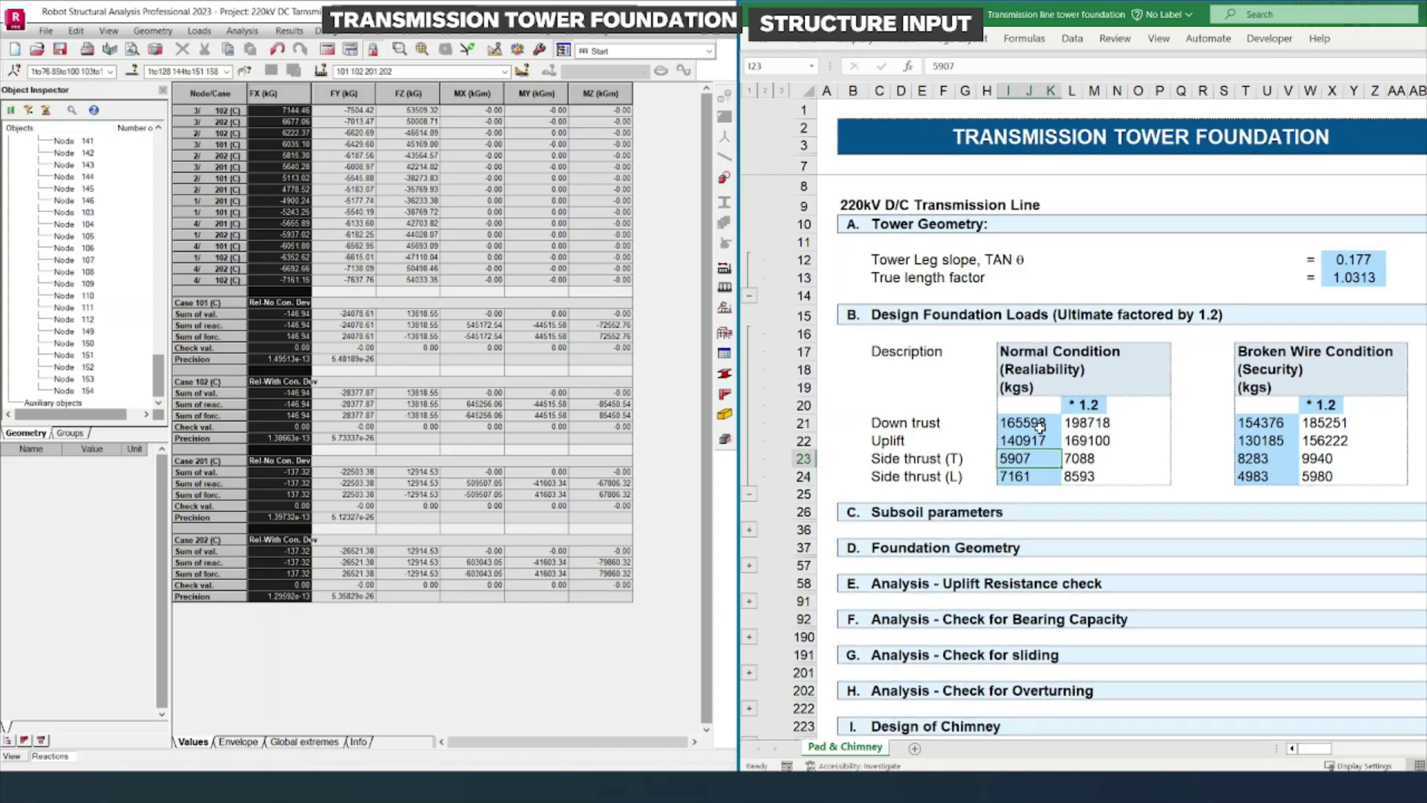
- Sort Robot's reactions by FY and enter 7637.76 as Side thrust (T) in I23
left_click(355, 95)
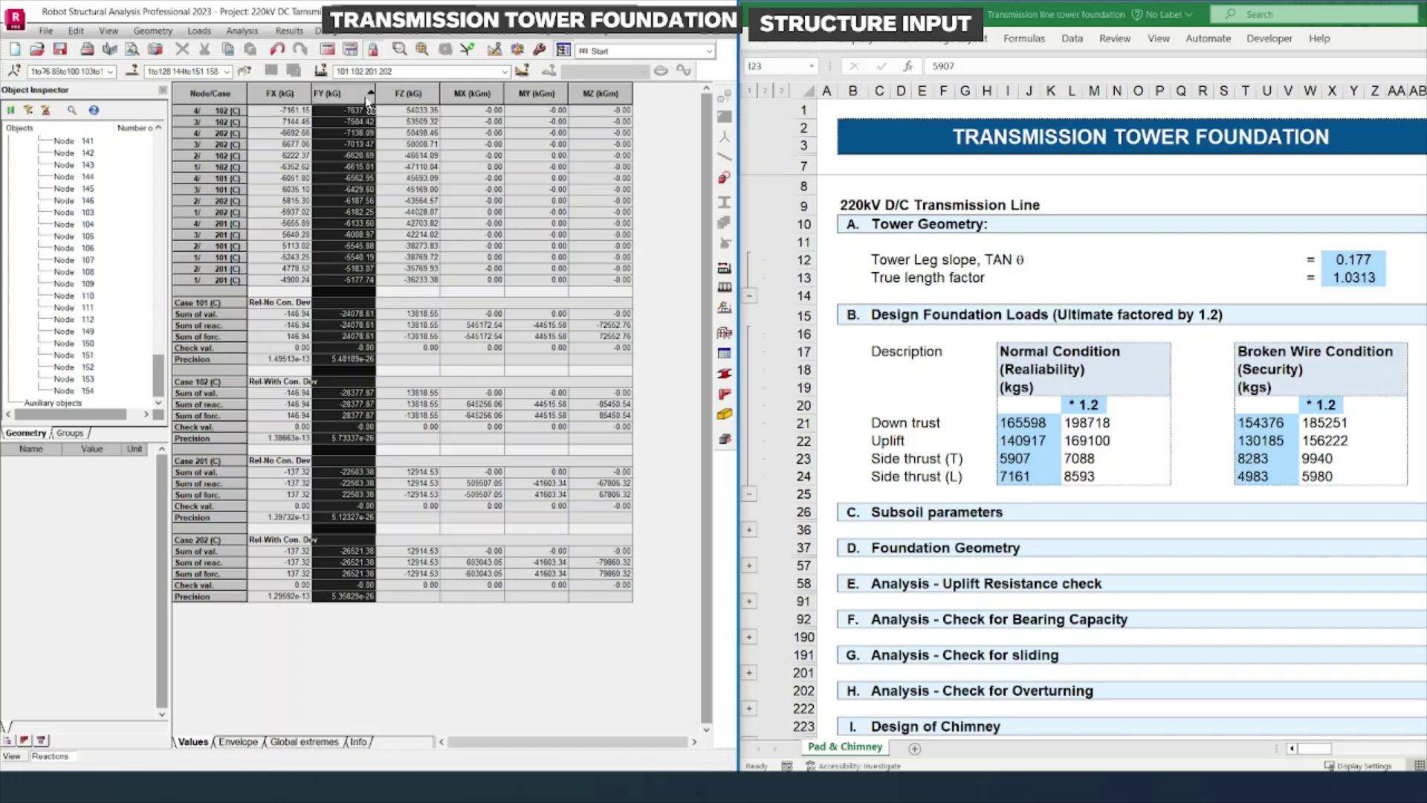
left_click(1050, 458)
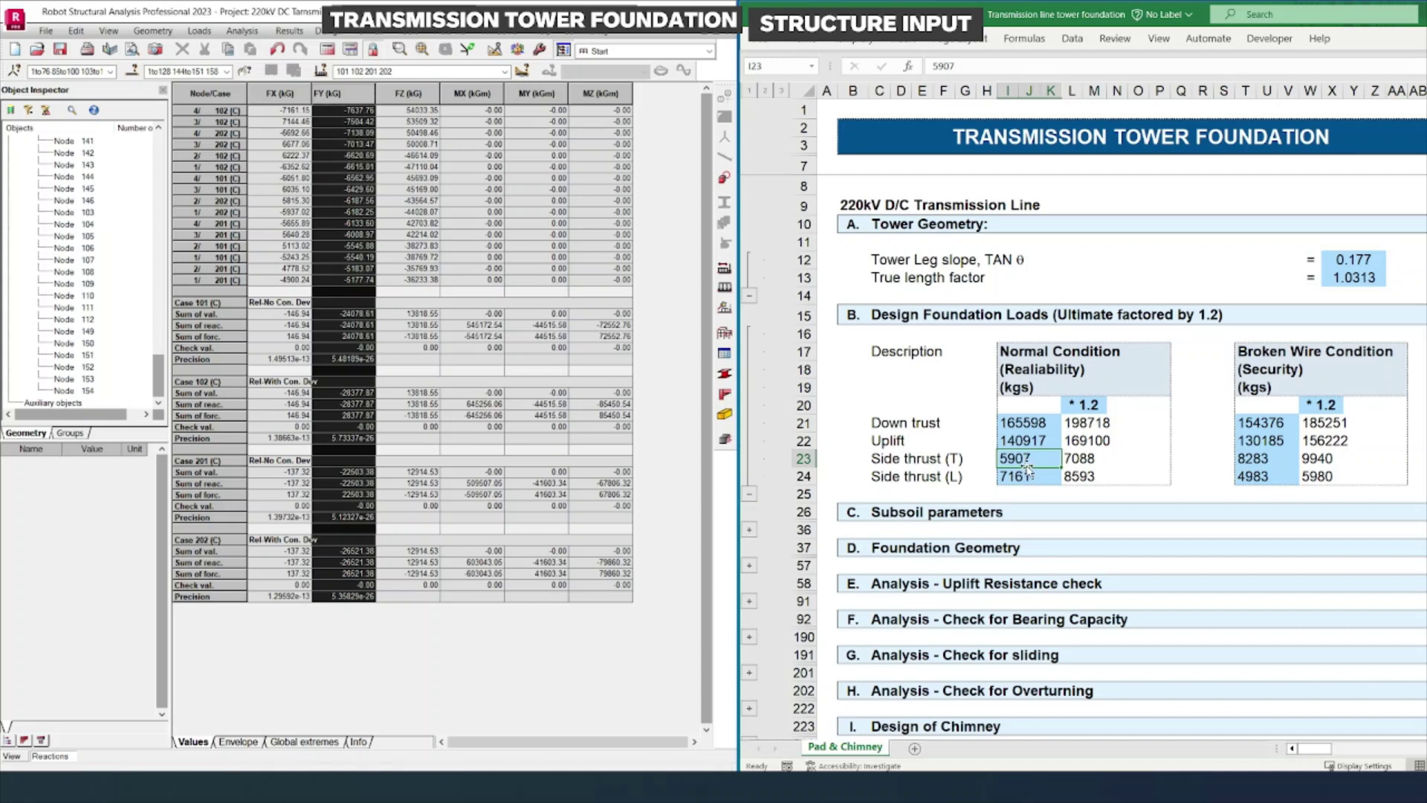
type("76")
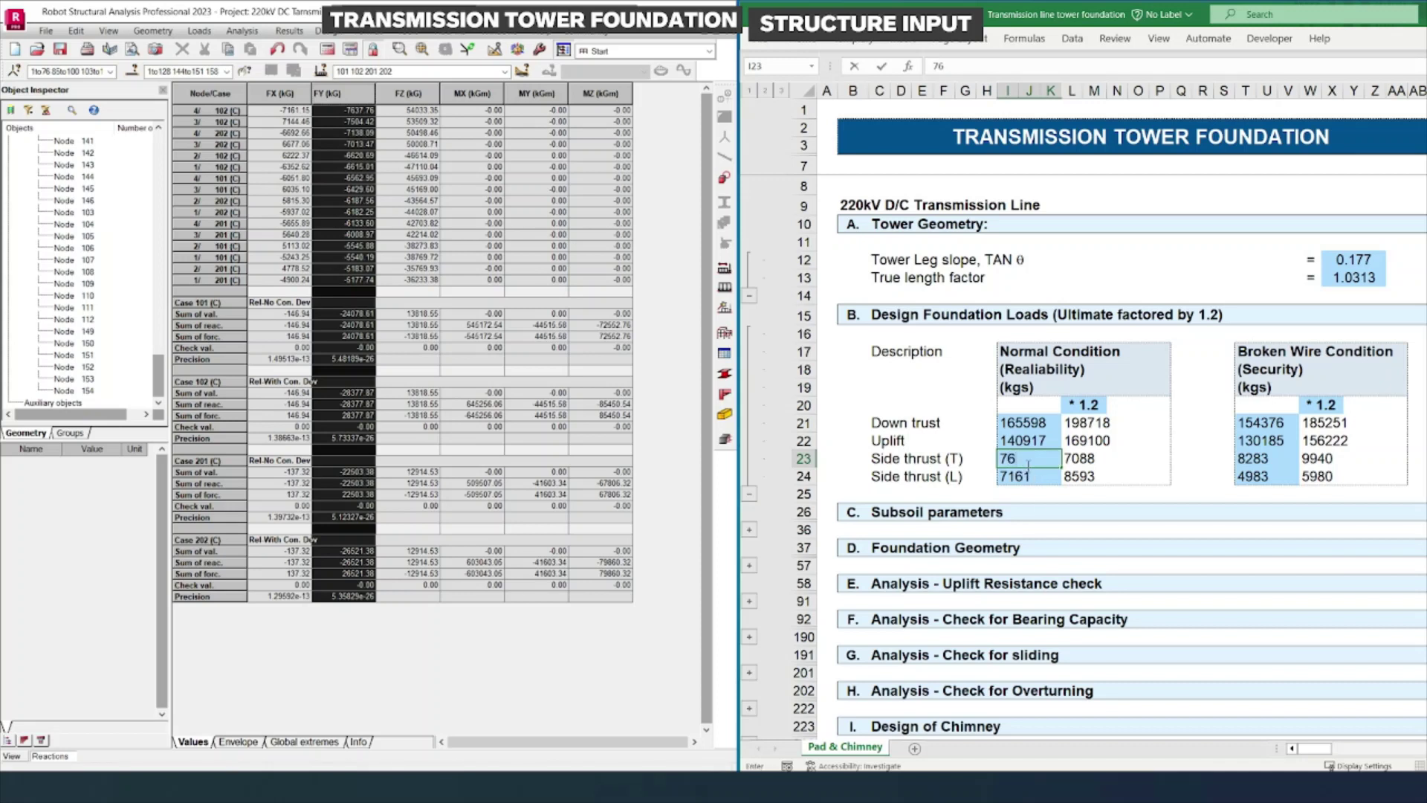
type("3")
type("7")
type(".35")
key("BackSpace")
key("BackSpace")
type("76")
key("Return")
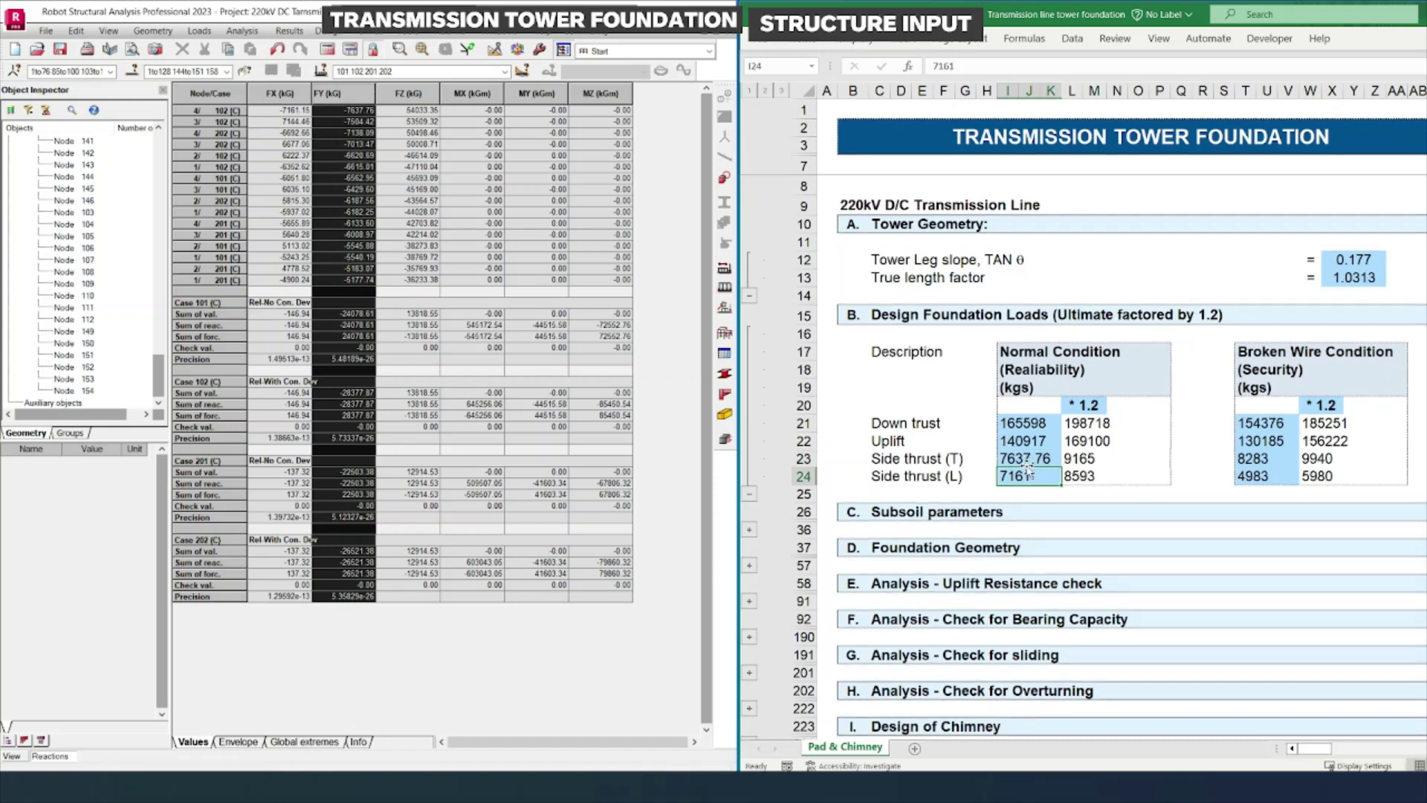
left_click(1032, 425)
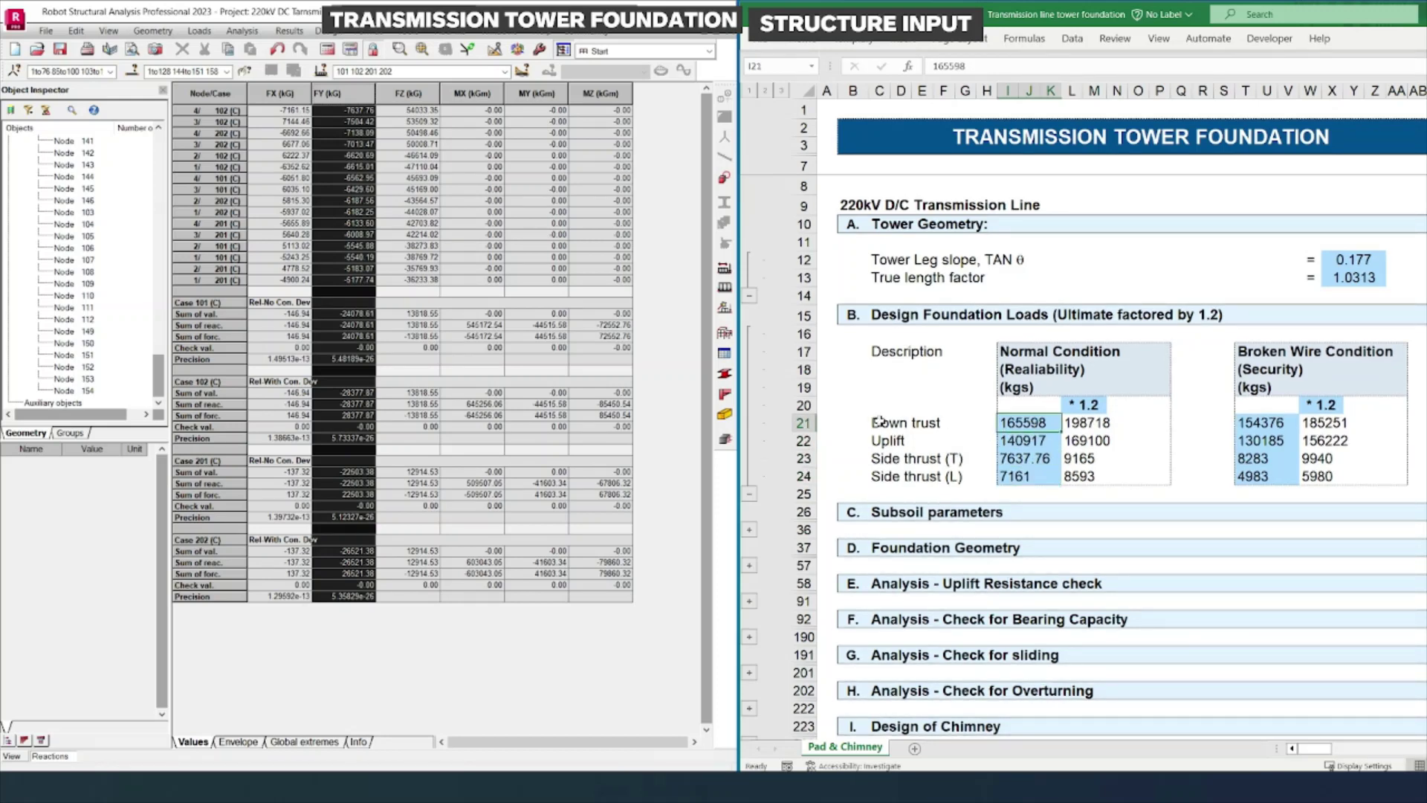
- Sort Robot's reactions by FZ descending so the 54033.35 kG reaction is listed first
left_click(401, 95)
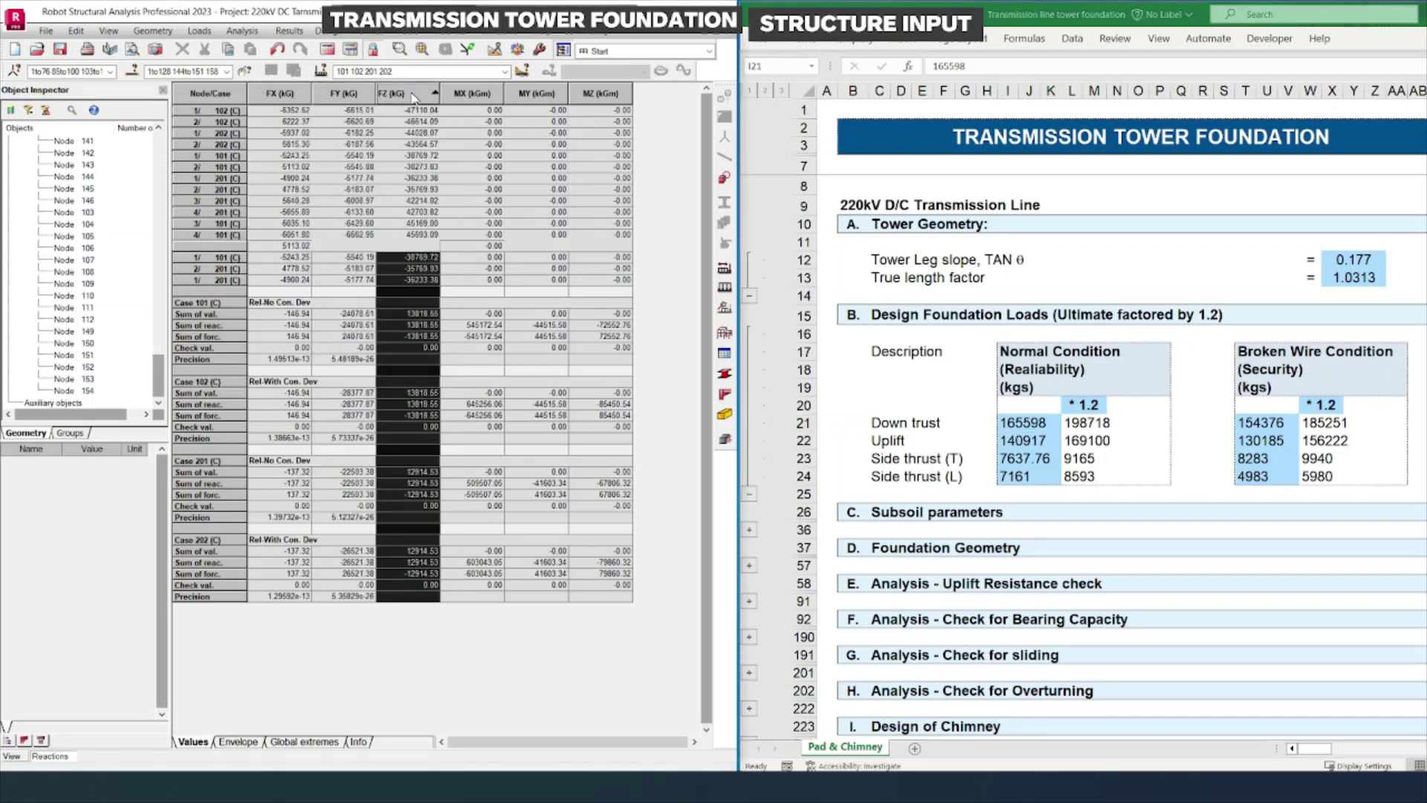
left_click(415, 95)
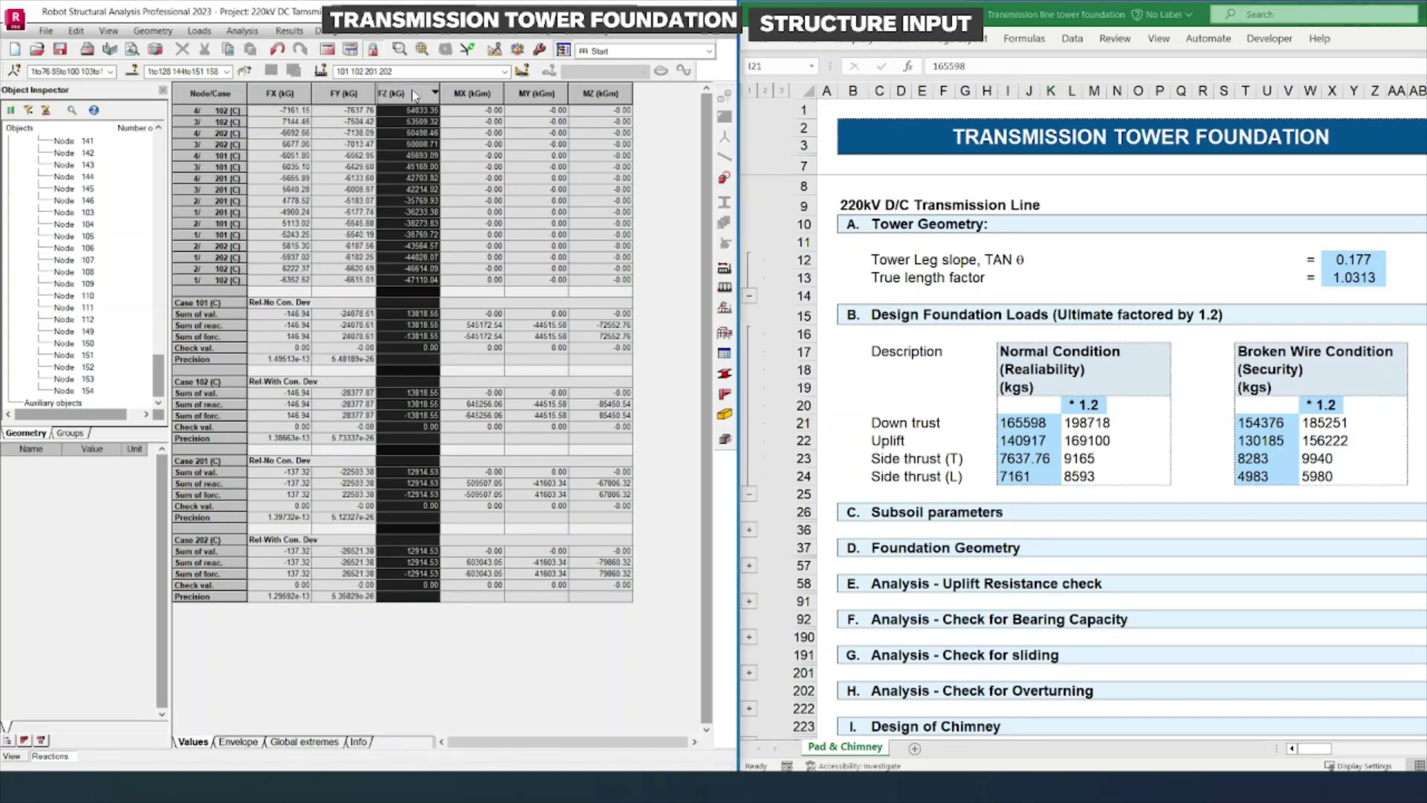
left_click(415, 95)
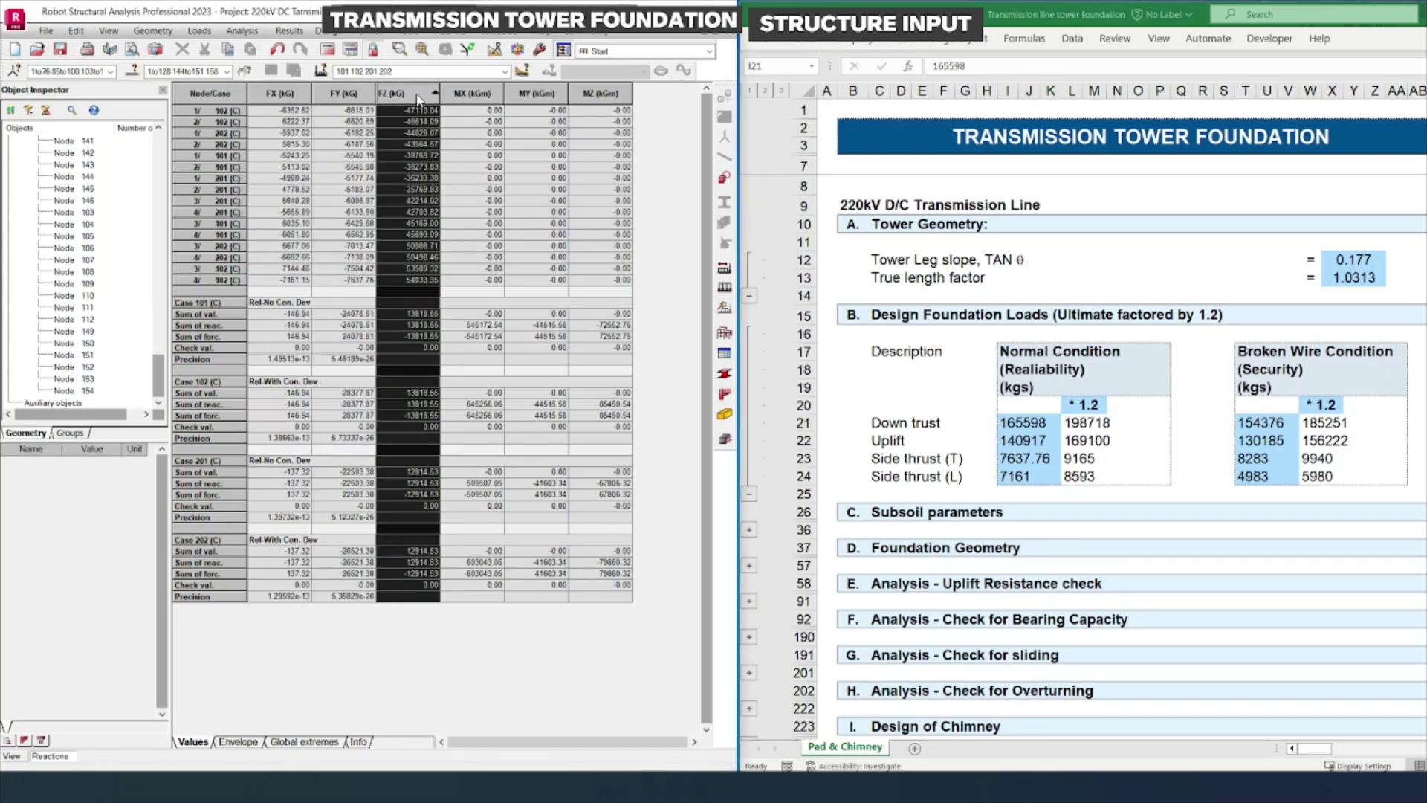
left_click(419, 99)
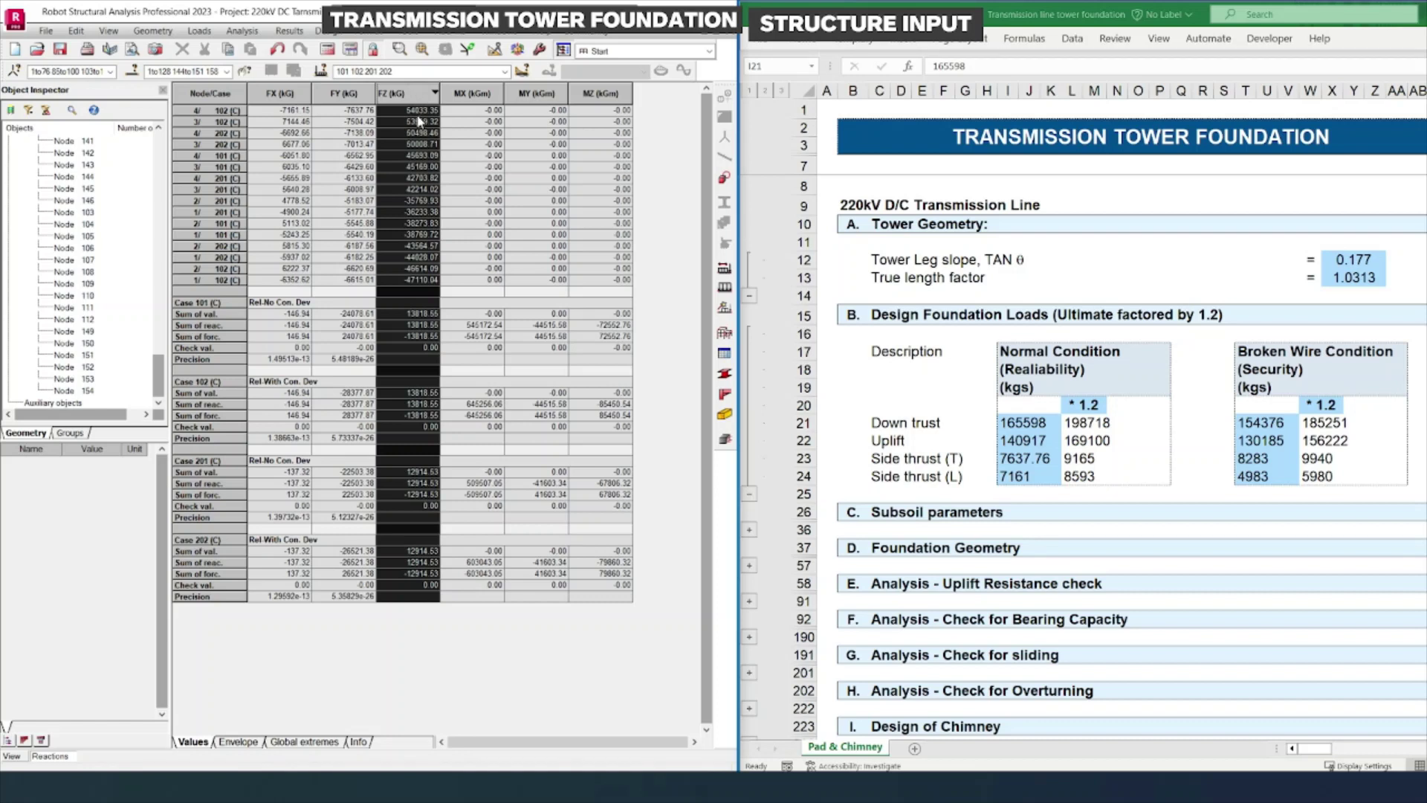
left_click(1048, 464)
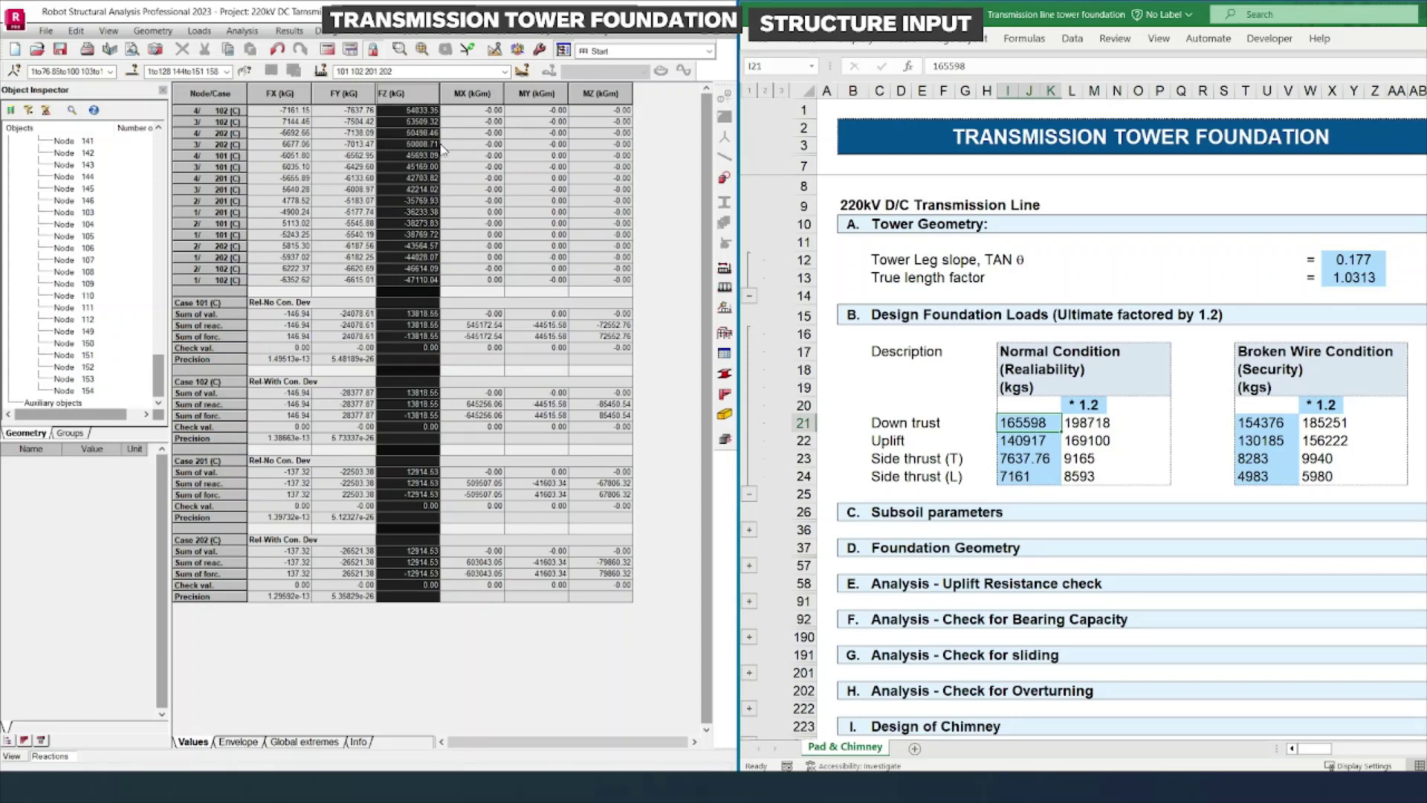
- Enter 47110 as the normal-condition Down trust in I21
left_click(417, 93)
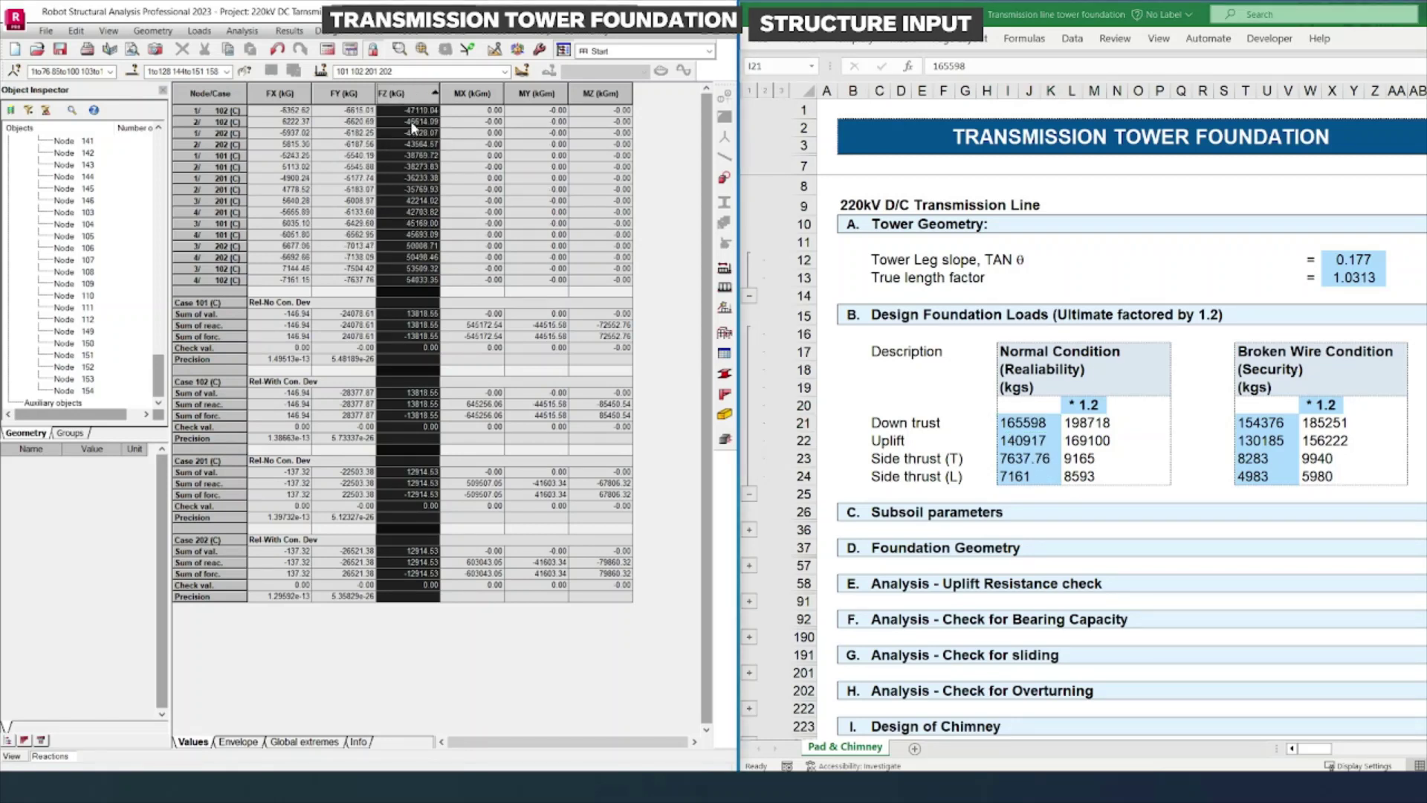
left_click(1018, 431)
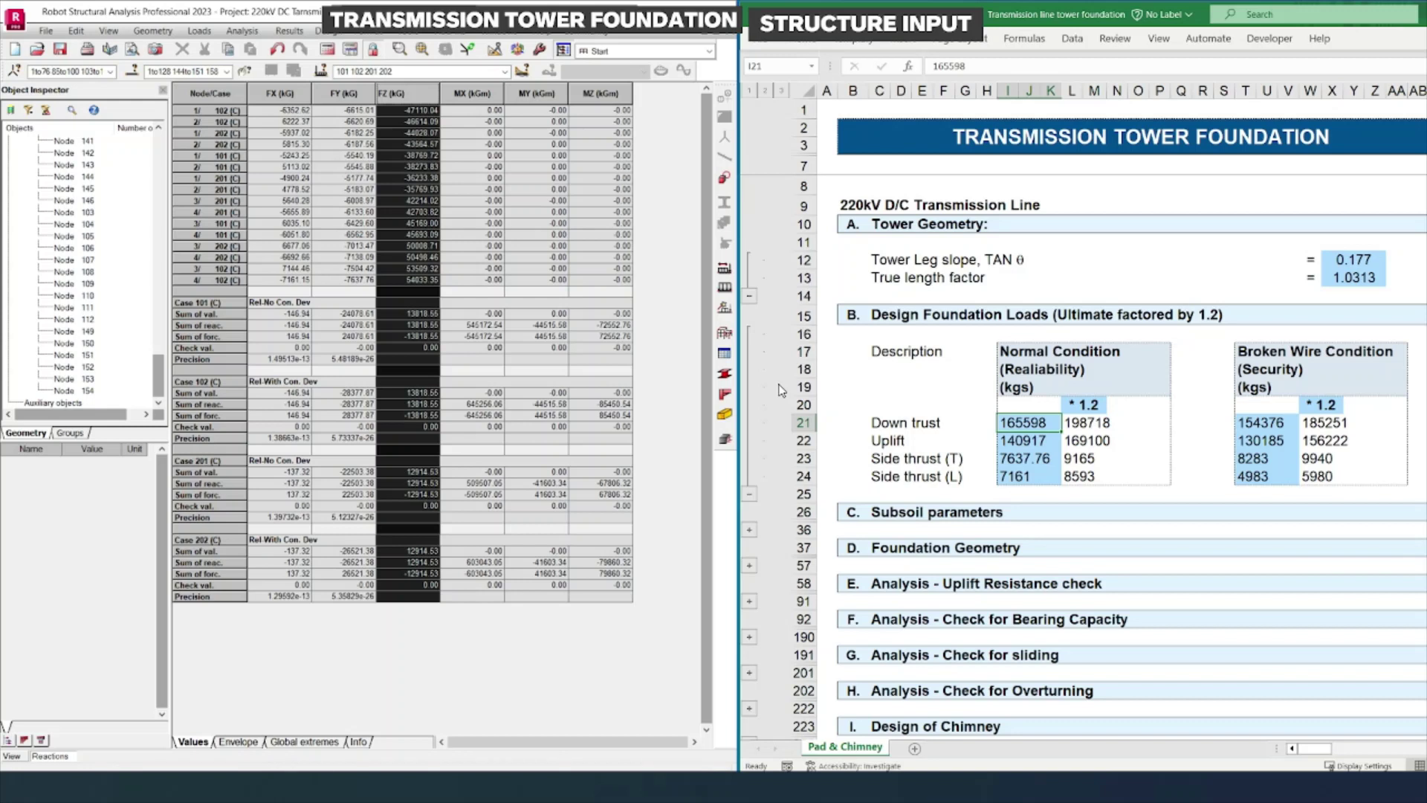
type("47")
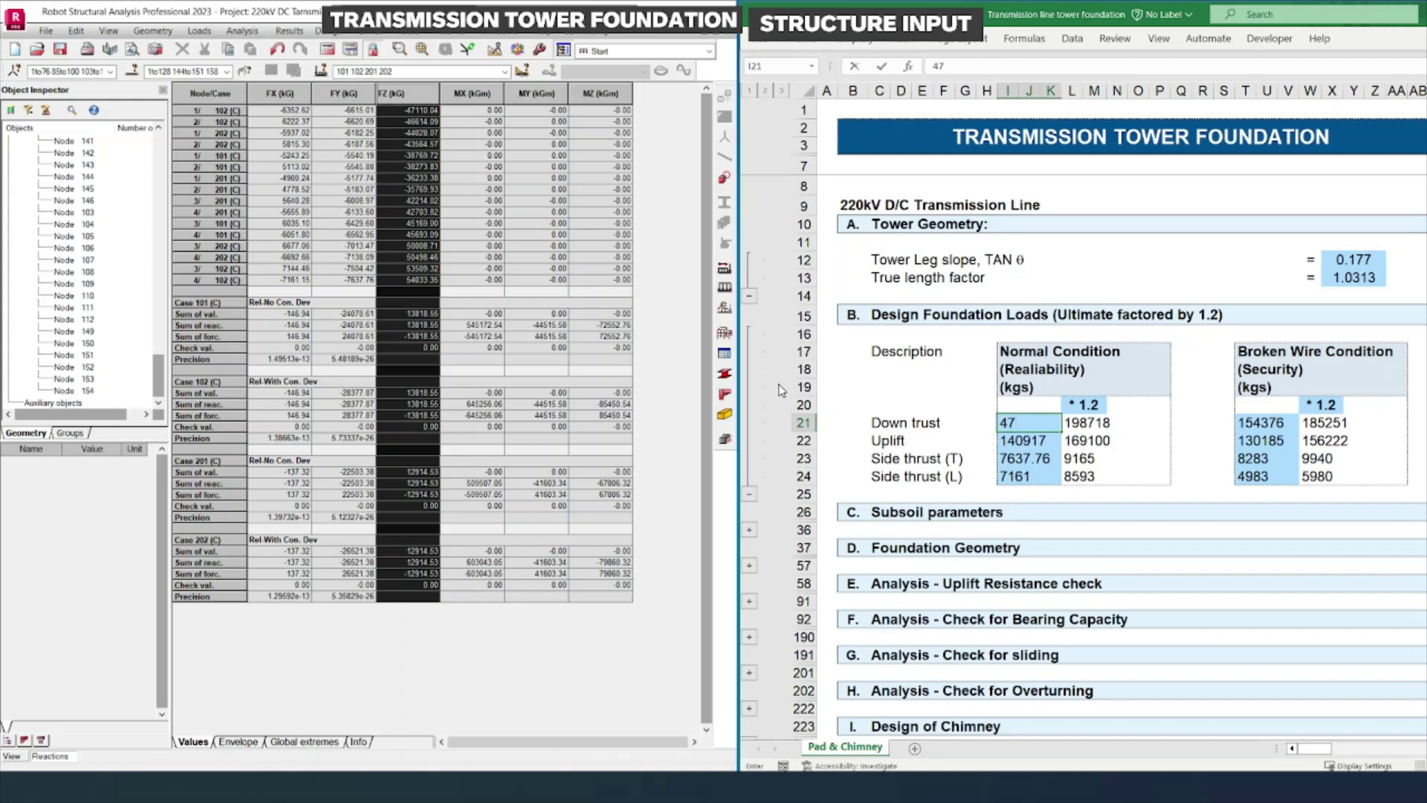
type("110.04")
key("Return")
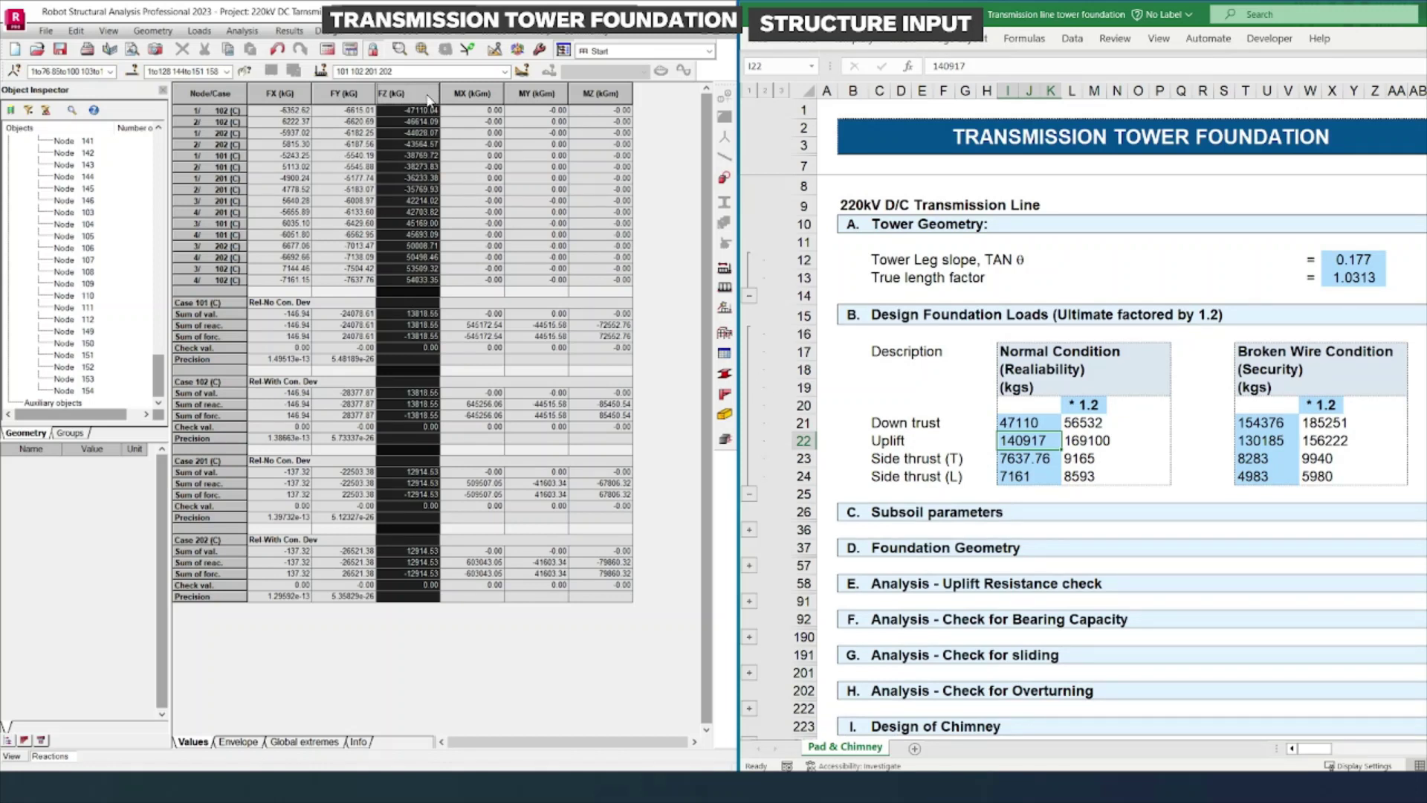
- Enter 54033.4 as the normal-condition Uplift in I22 and save the workbook
left_click(429, 94)
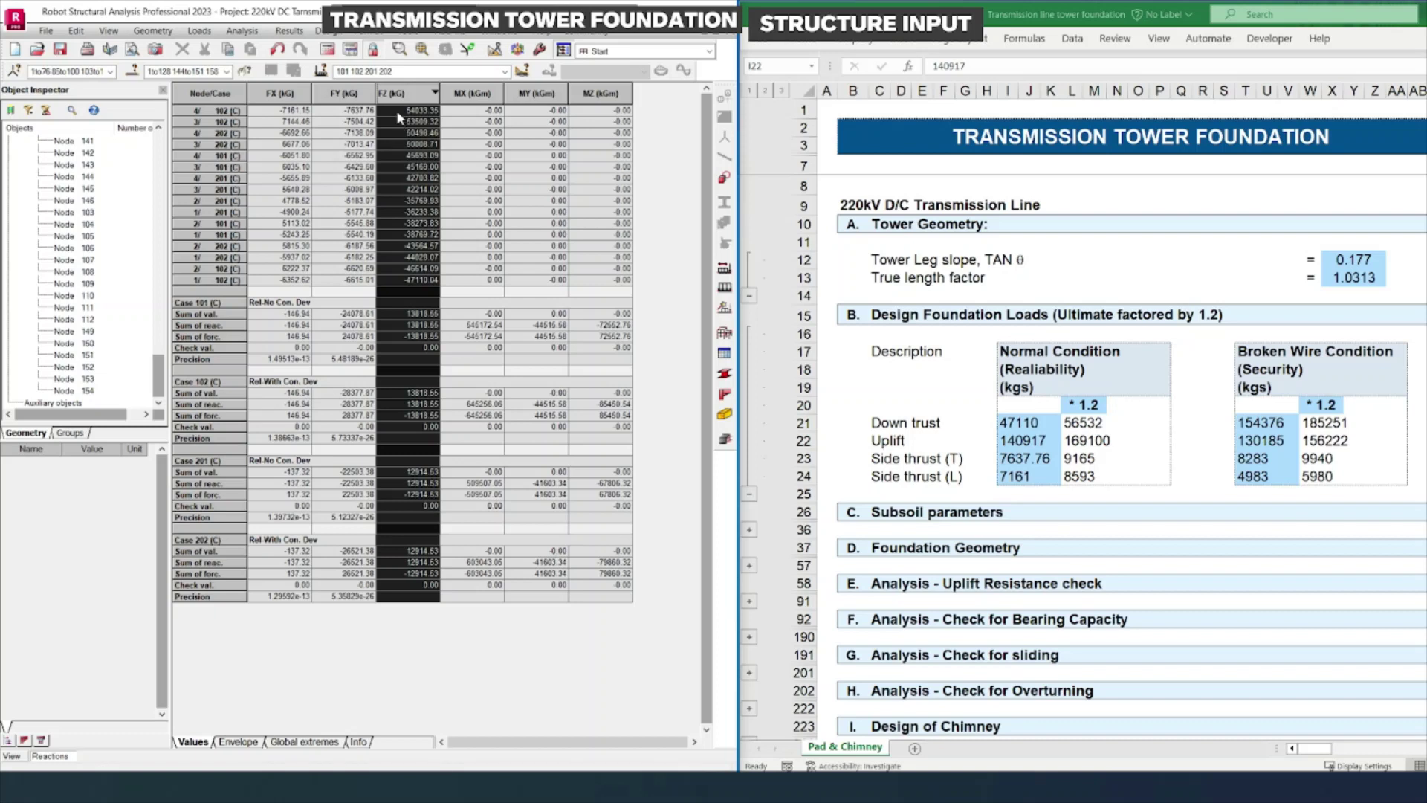
left_click(1013, 440)
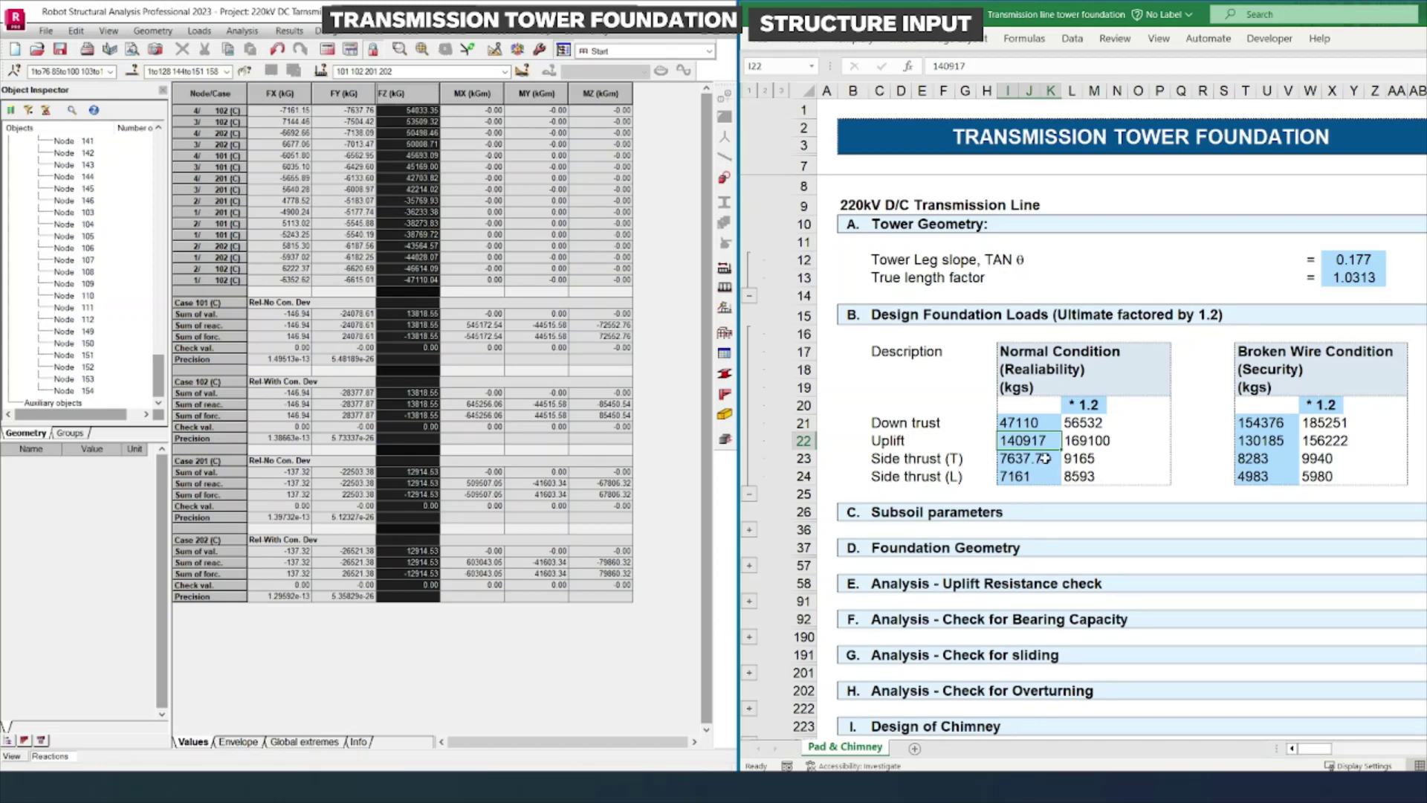
type("54")
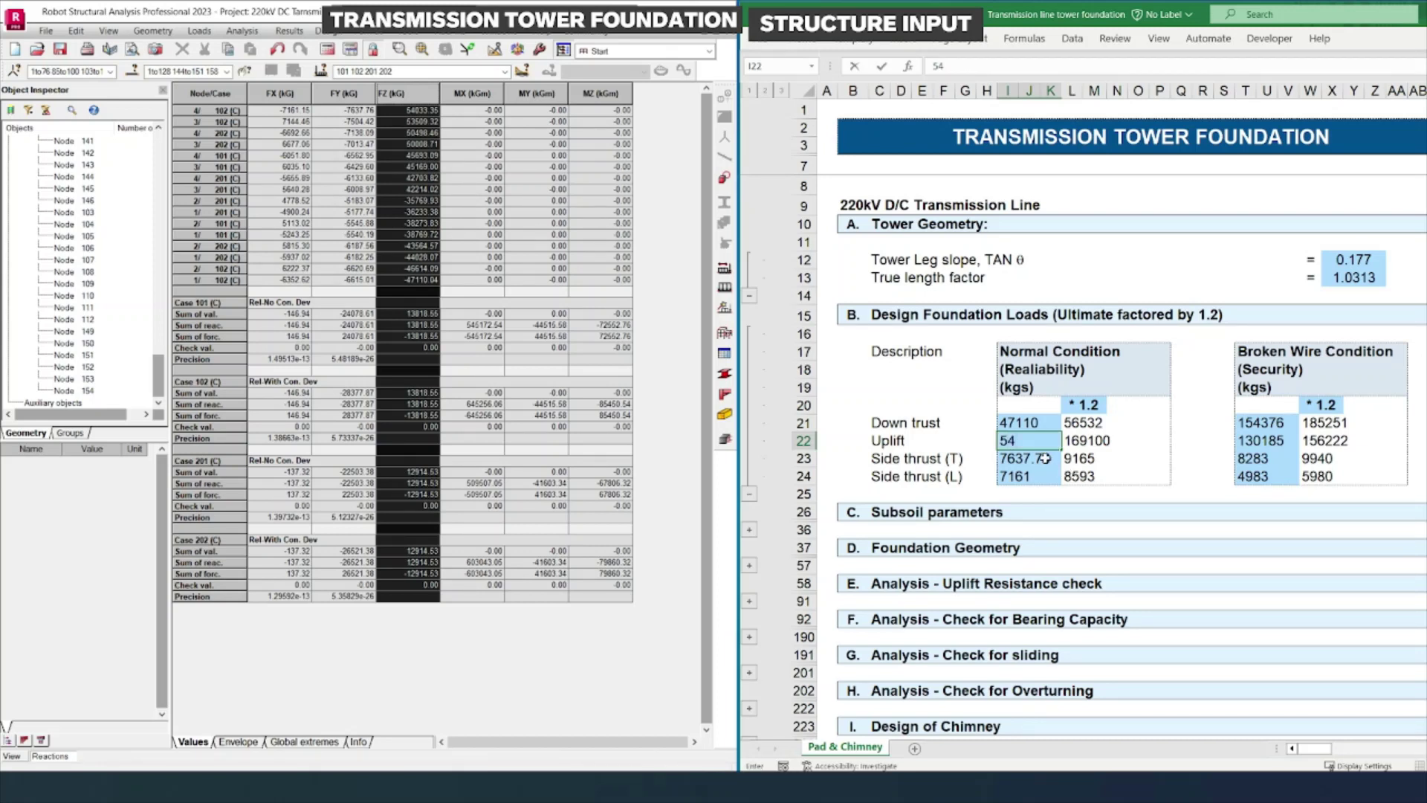
type("033")
type(".")
type("4")
key("Return")
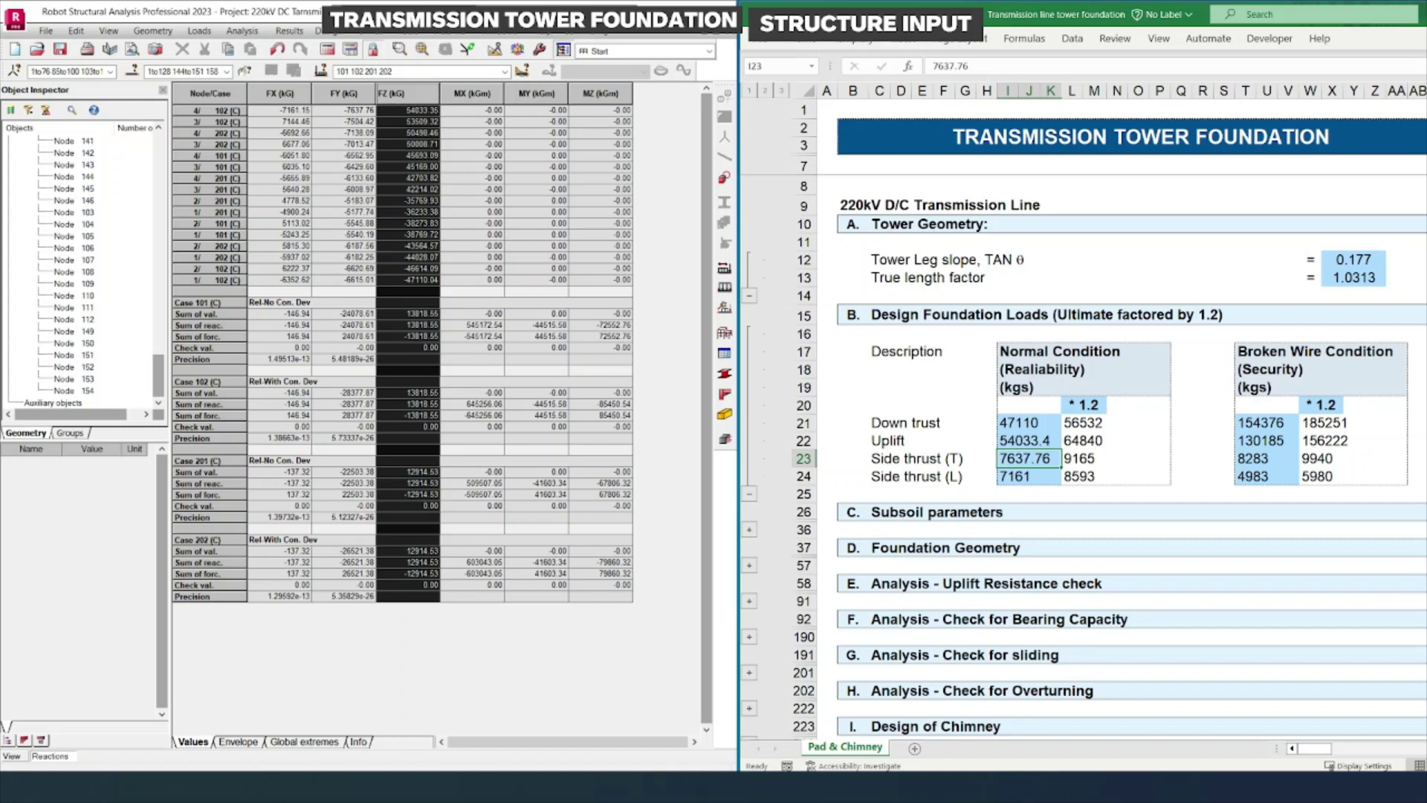
key("ctrl+s")
left_click(922, 386)
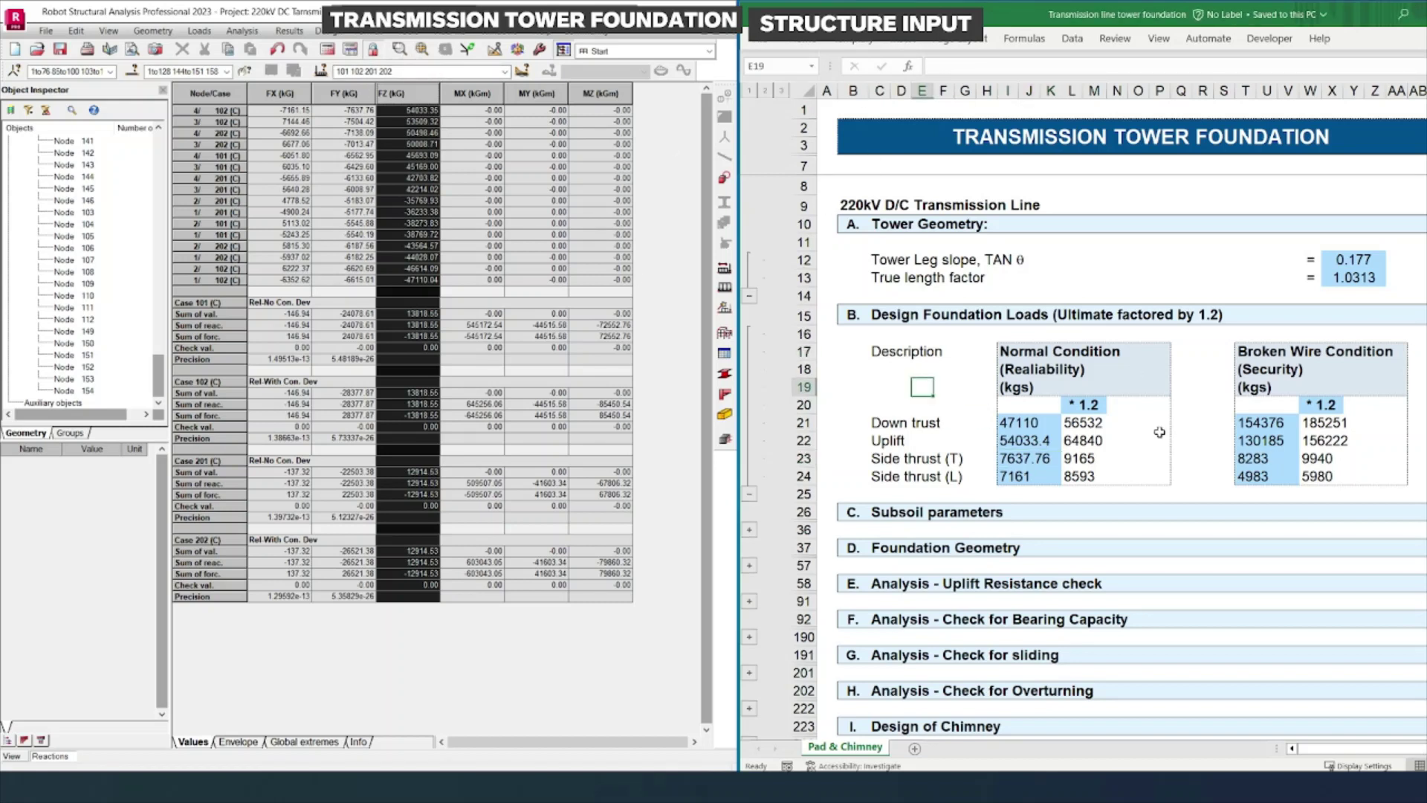
left_click(505, 72)
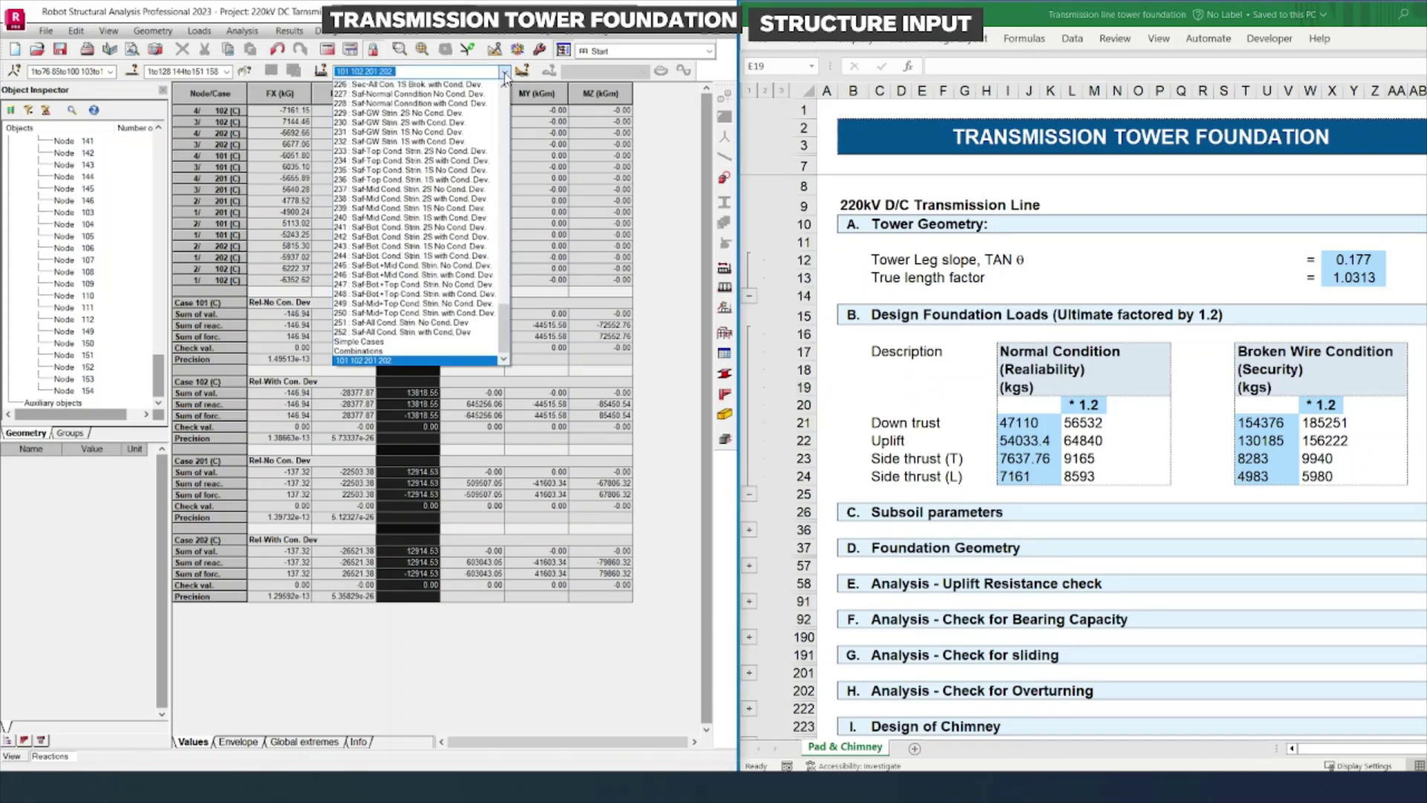
- Try different load cases from Robot's Cases list, starting with the simple cases
left_click(392, 341)
left_click(504, 72)
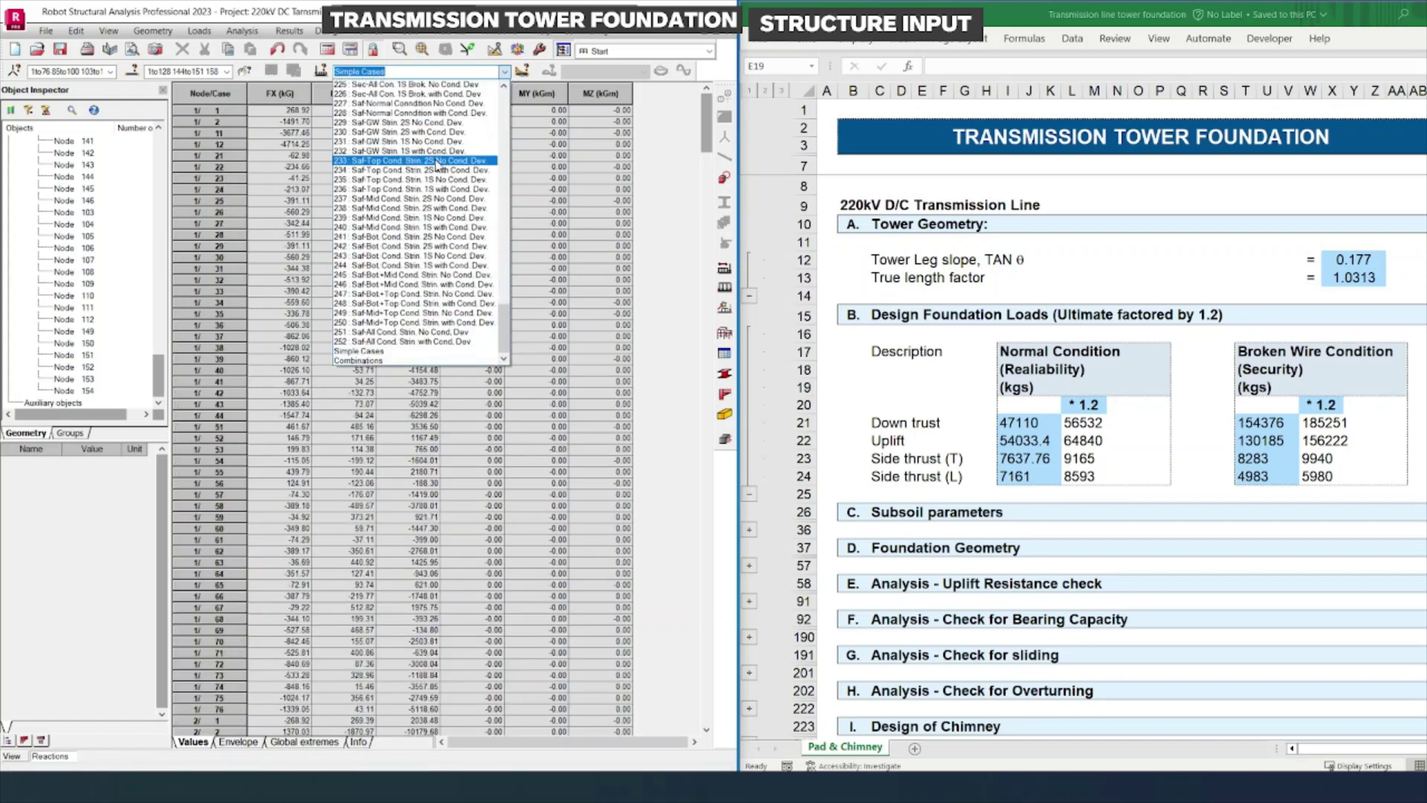
left_click(387, 351)
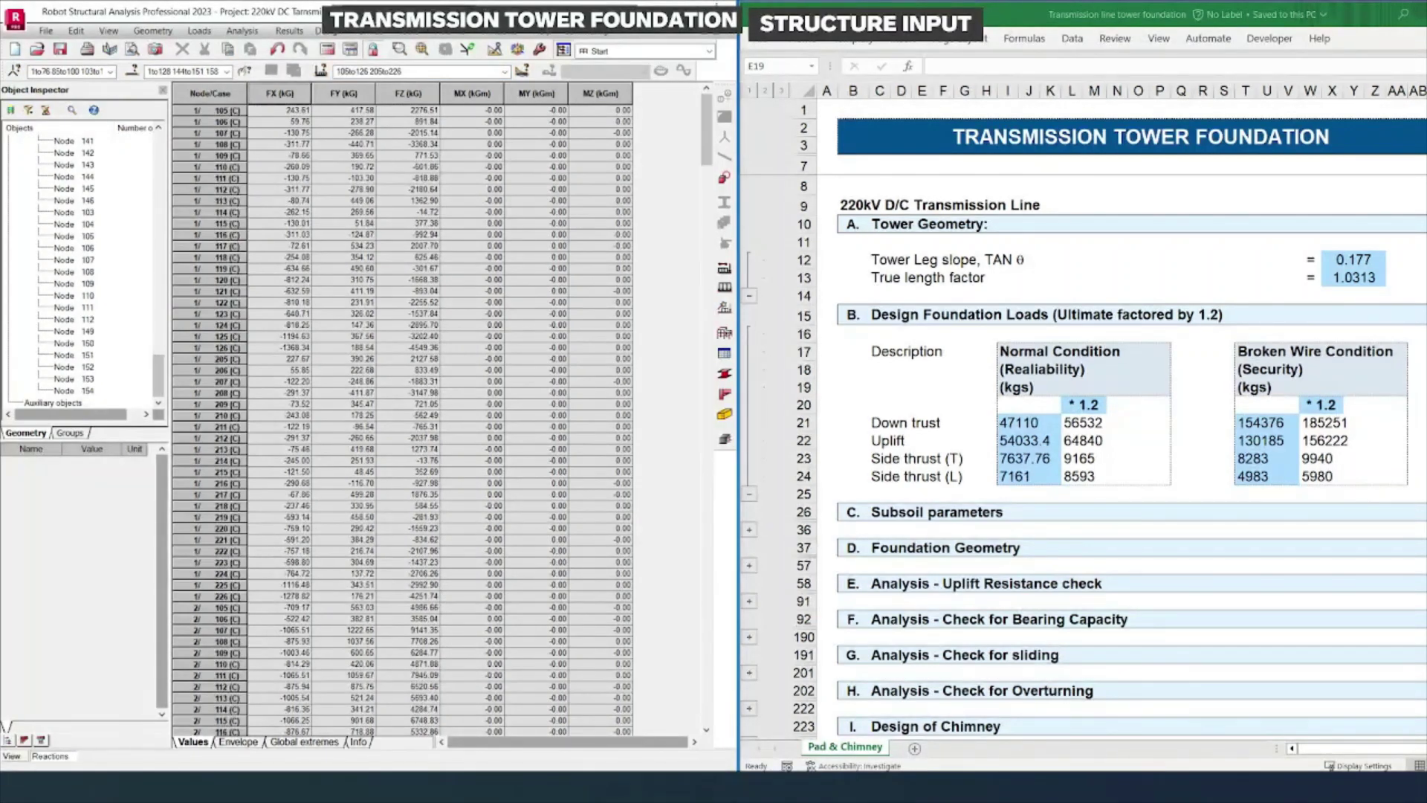
left_click(411, 70)
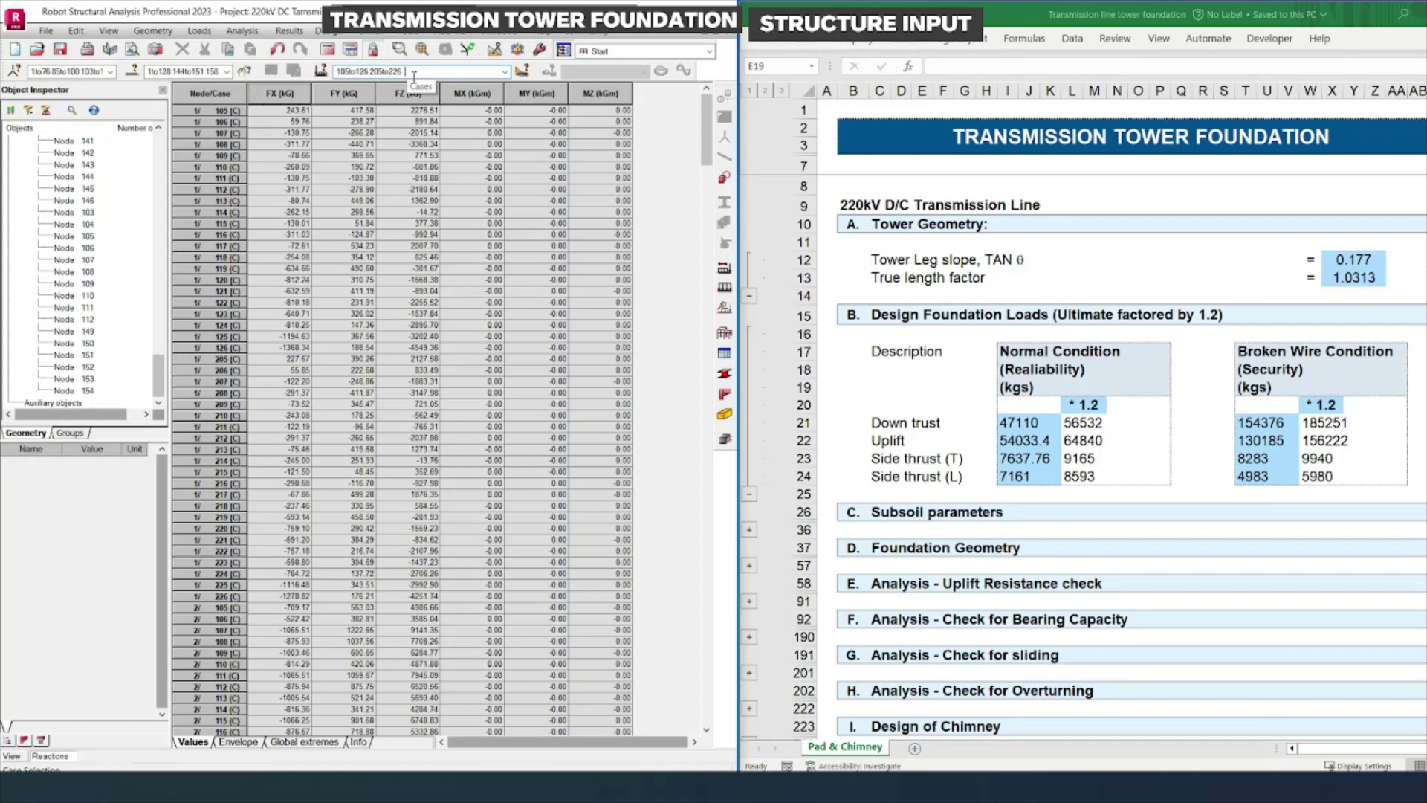
- Filter the reactions table to load cases 103to126 and 203to226
left_click(504, 72)
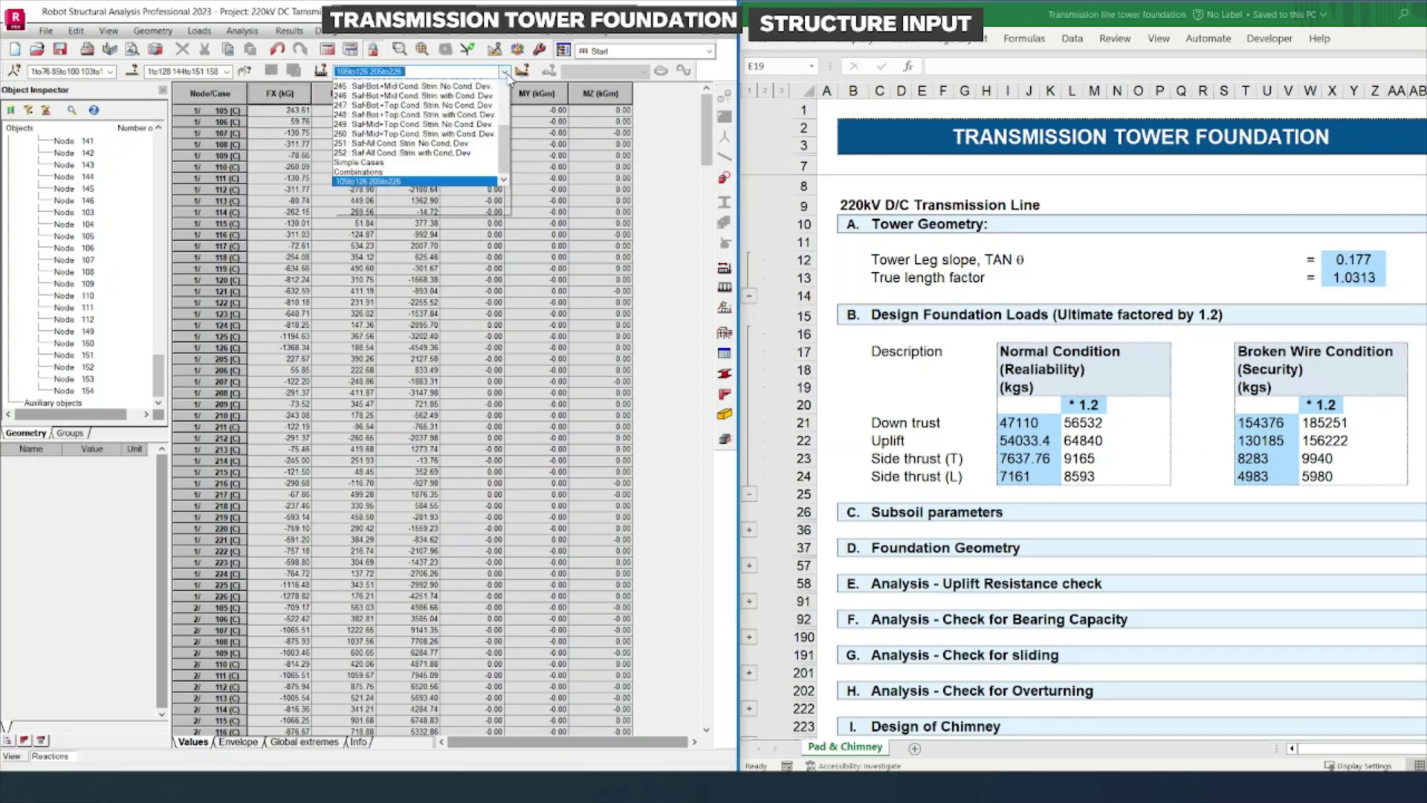
scroll(387, 253, "up", 10)
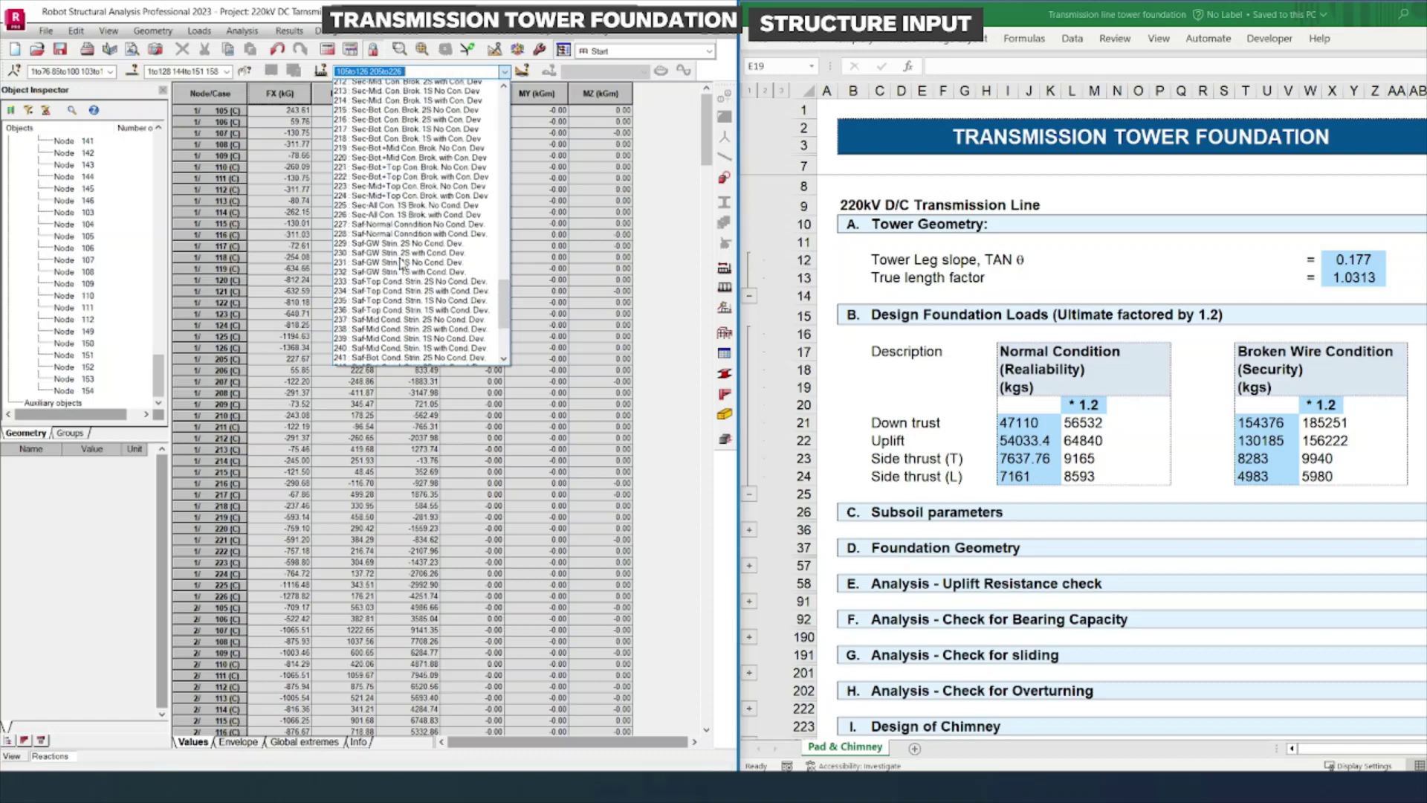
scroll(394, 238, "down", 20)
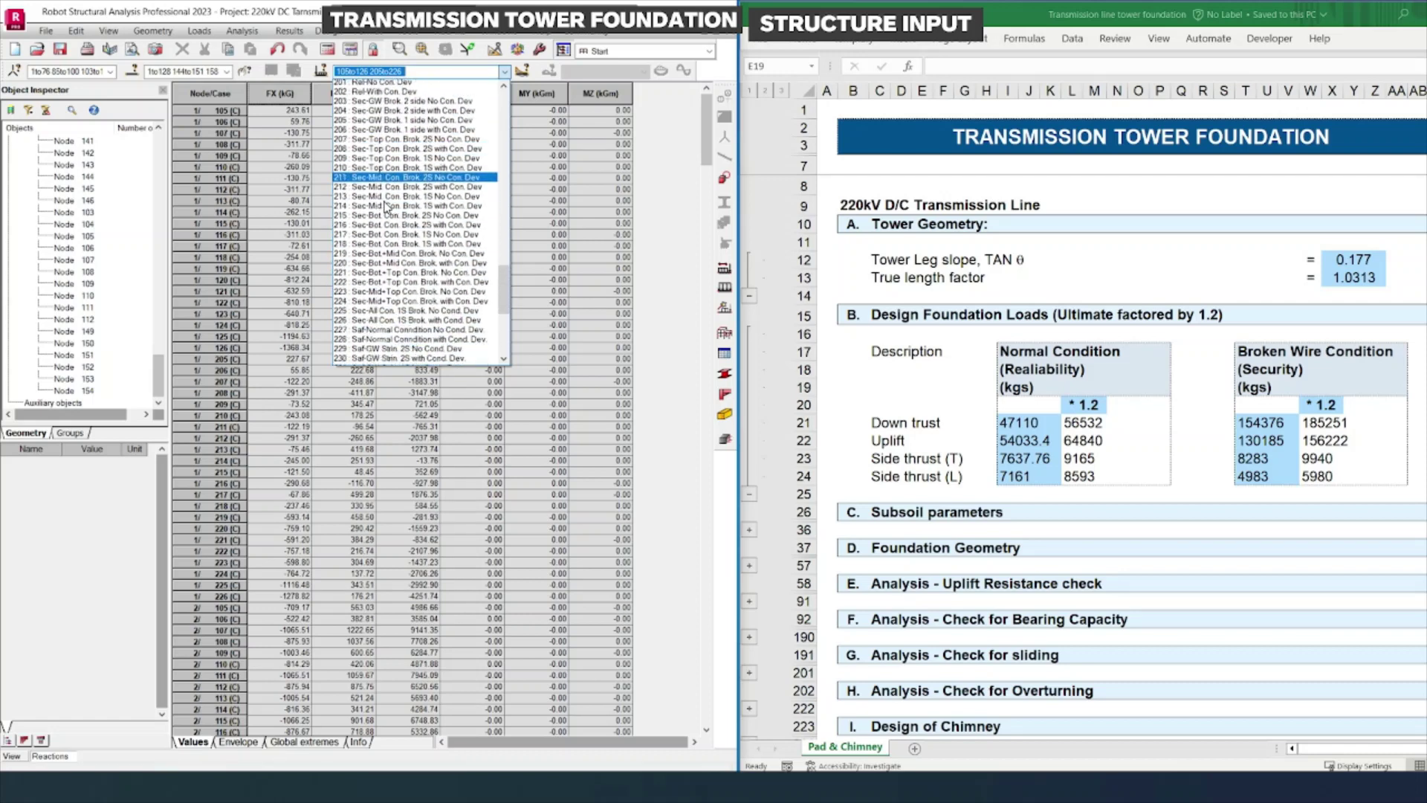
scroll(409, 260, "up", 4)
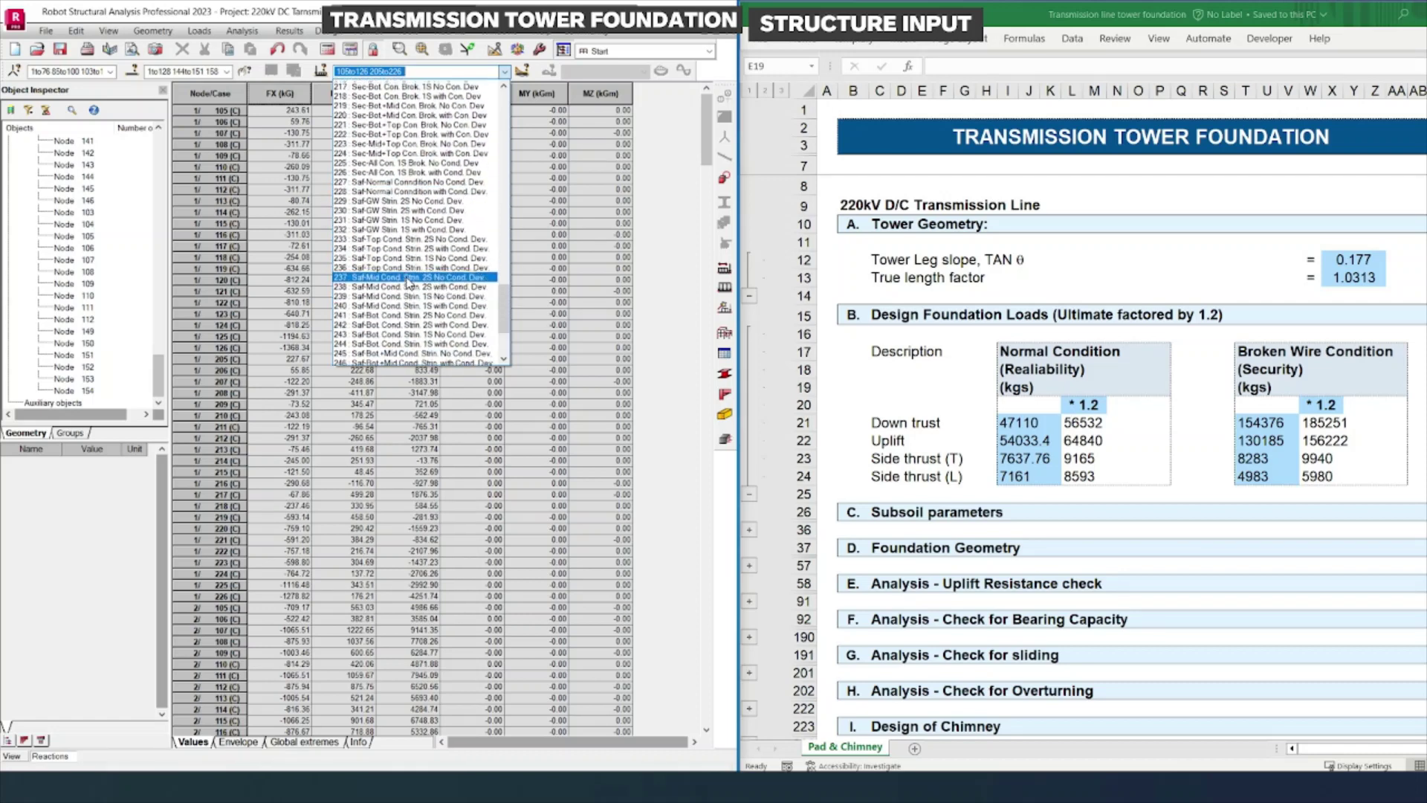
scroll(412, 269, "up", 1)
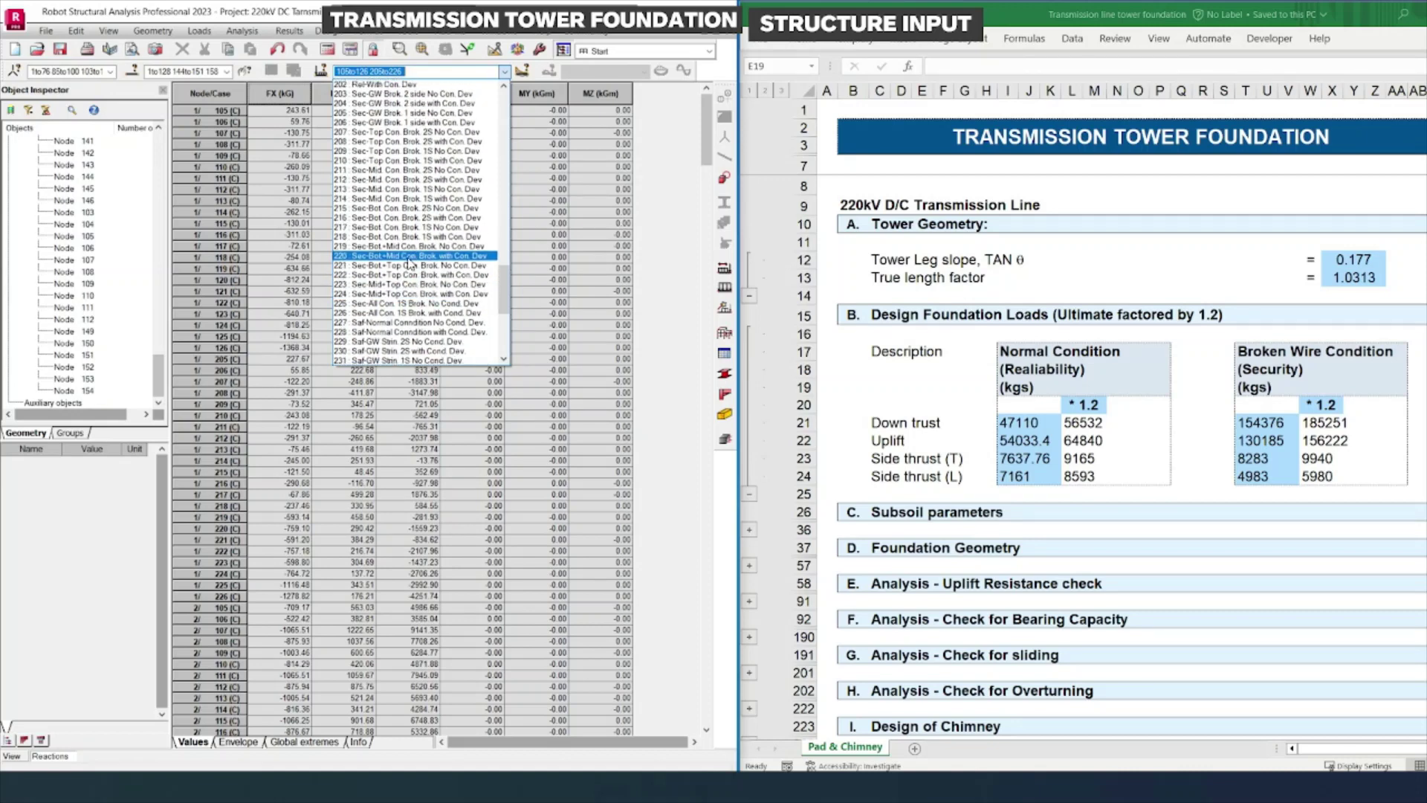
scroll(408, 255, "up", 2)
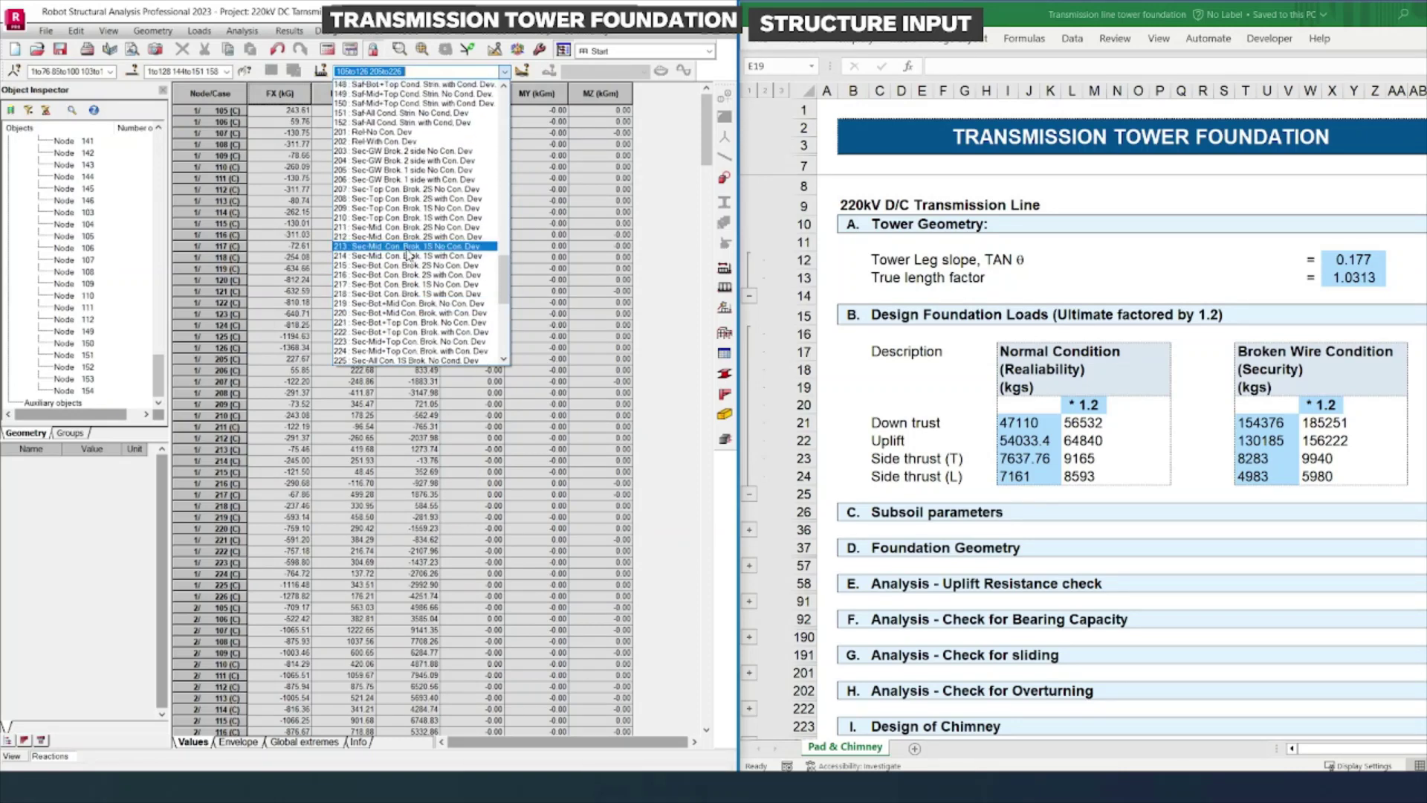
scroll(406, 250, "up", 4)
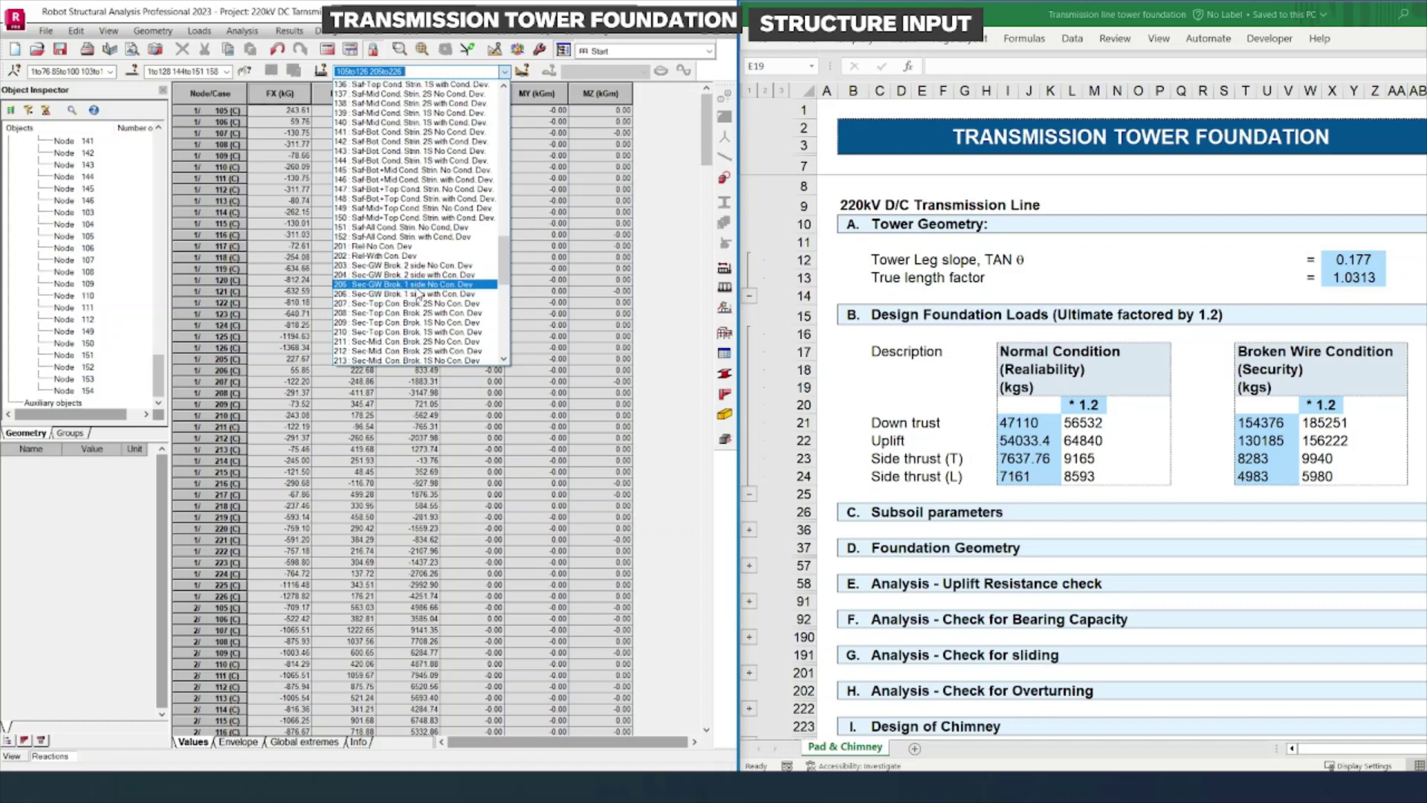
scroll(419, 294, "up", 8)
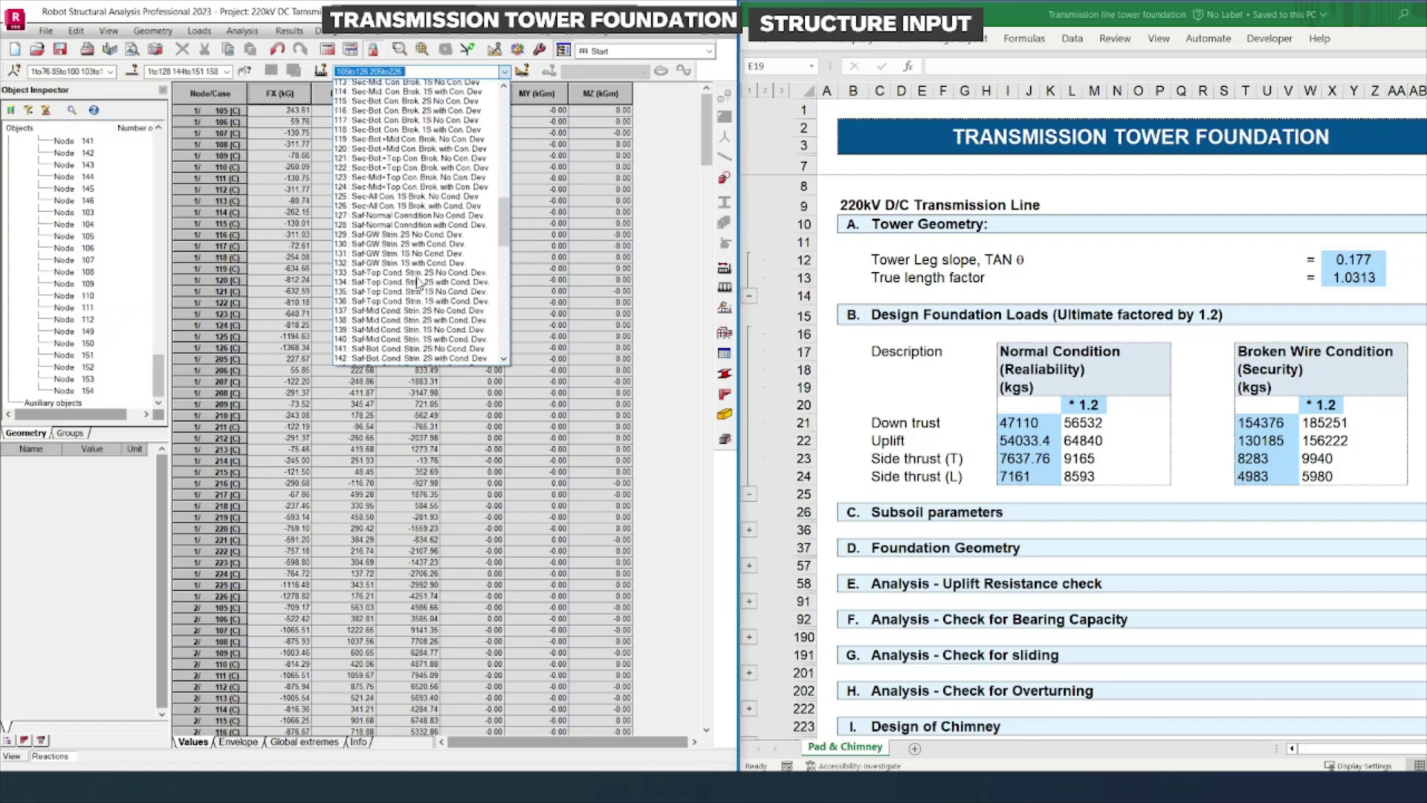
scroll(419, 282, "up", 7)
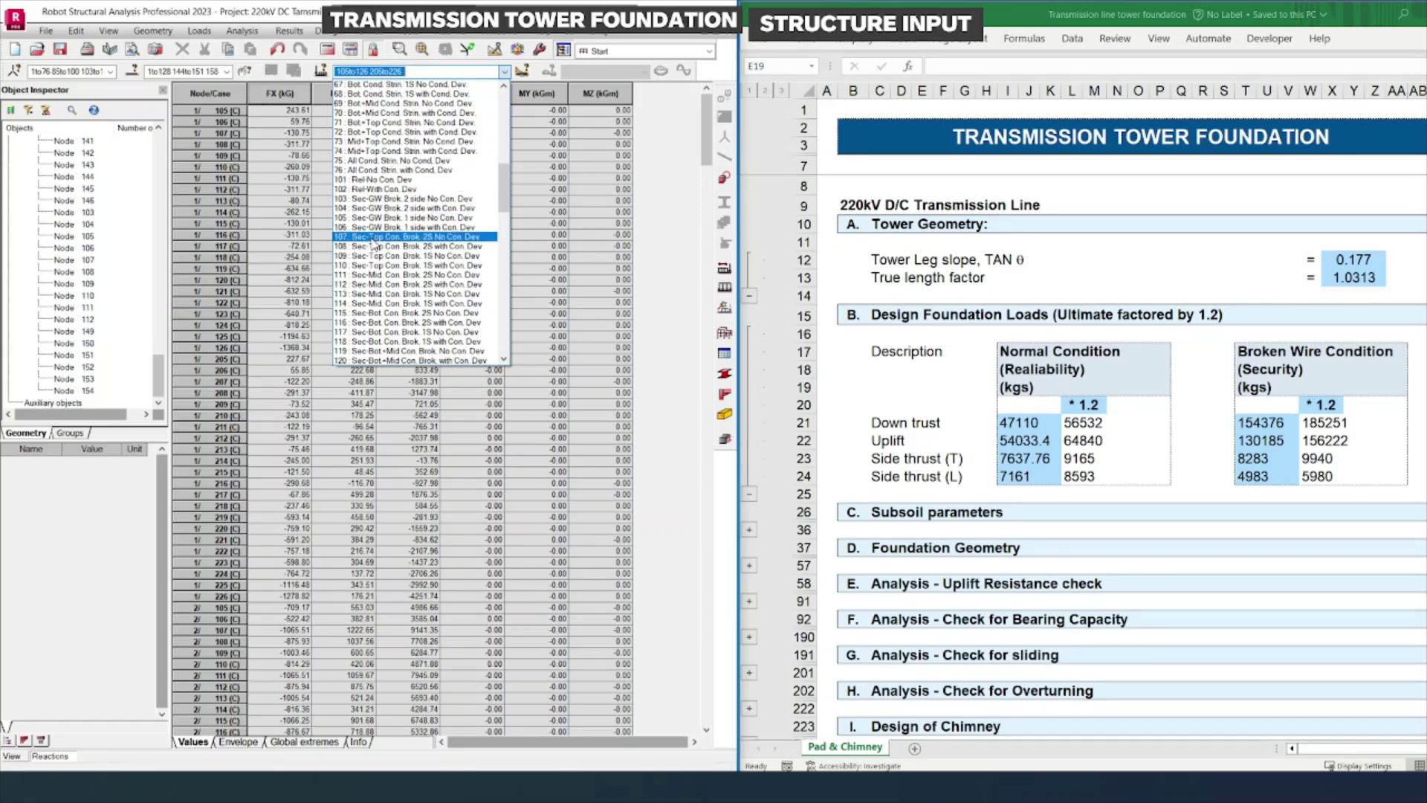
left_click(348, 71)
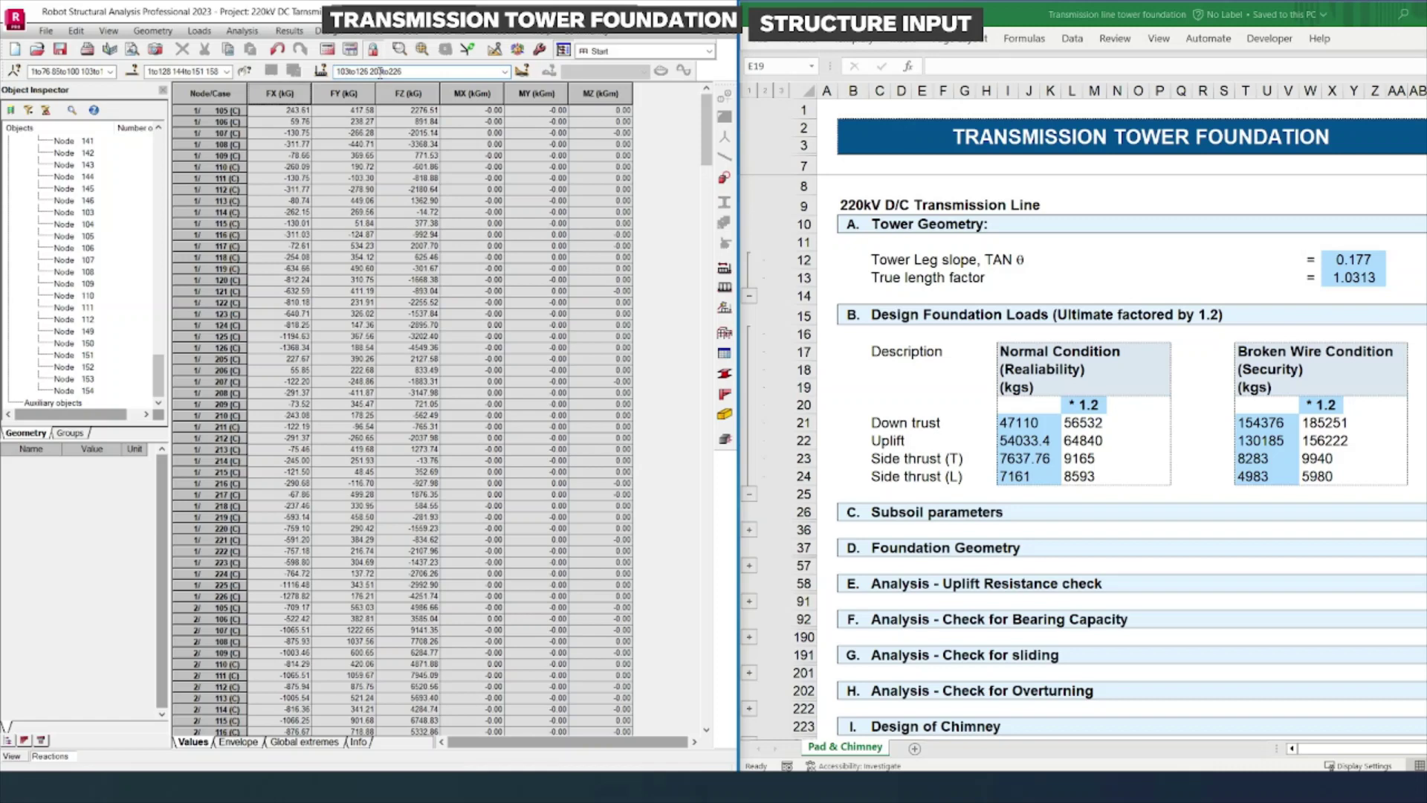
key("Return")
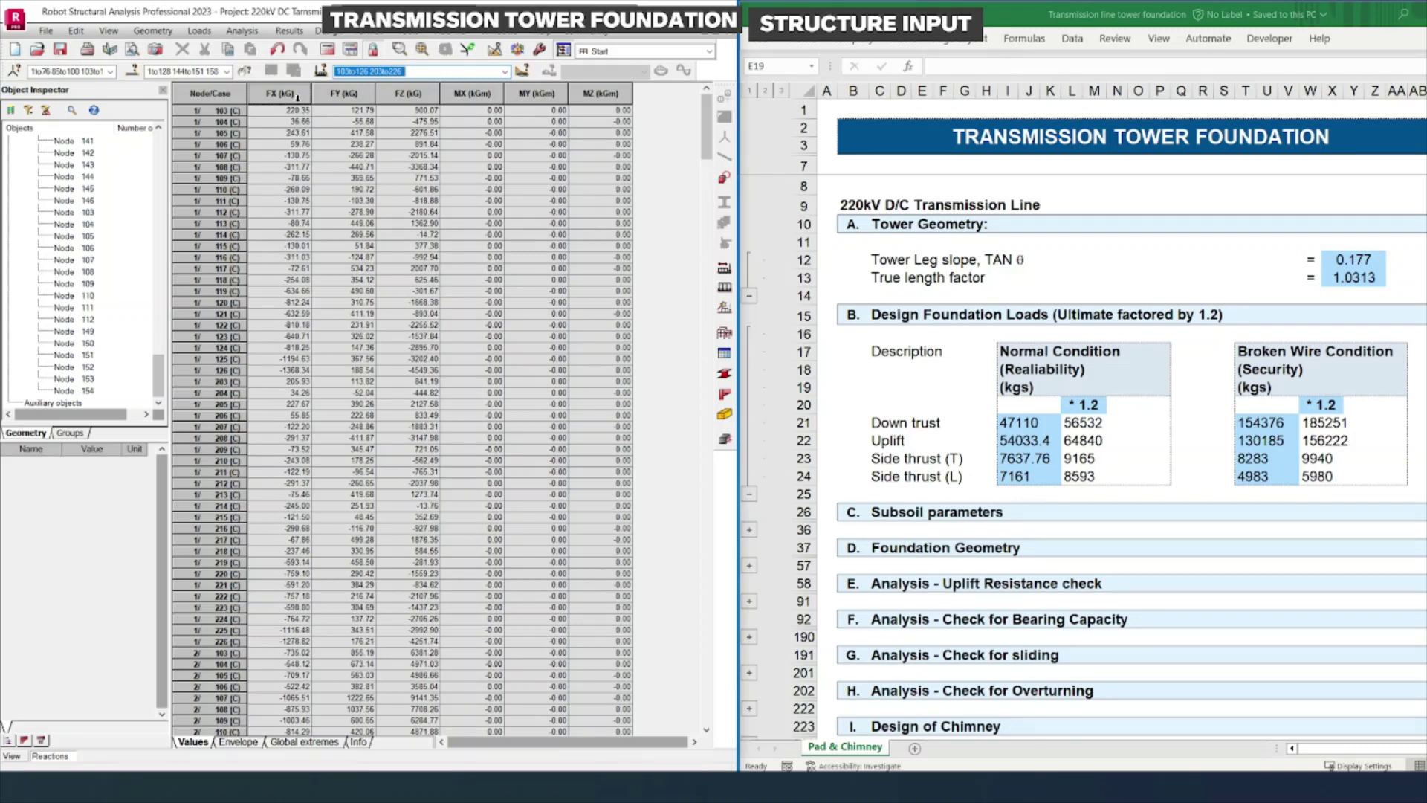
- Enter the broken-wire side thrusts from the FX and FY extremes: 2044 (L) and 2286 (T)
left_click(297, 97)
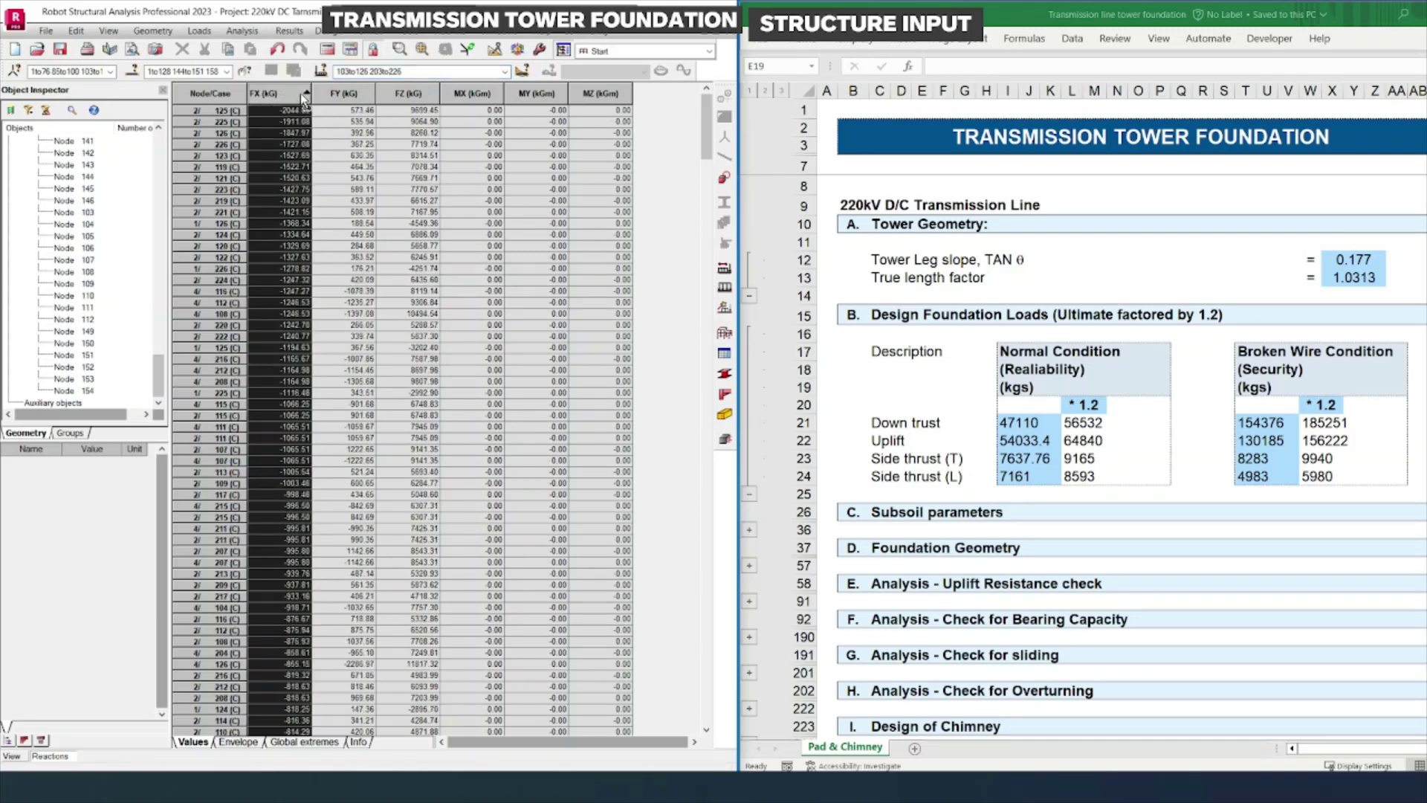
left_click(1260, 476)
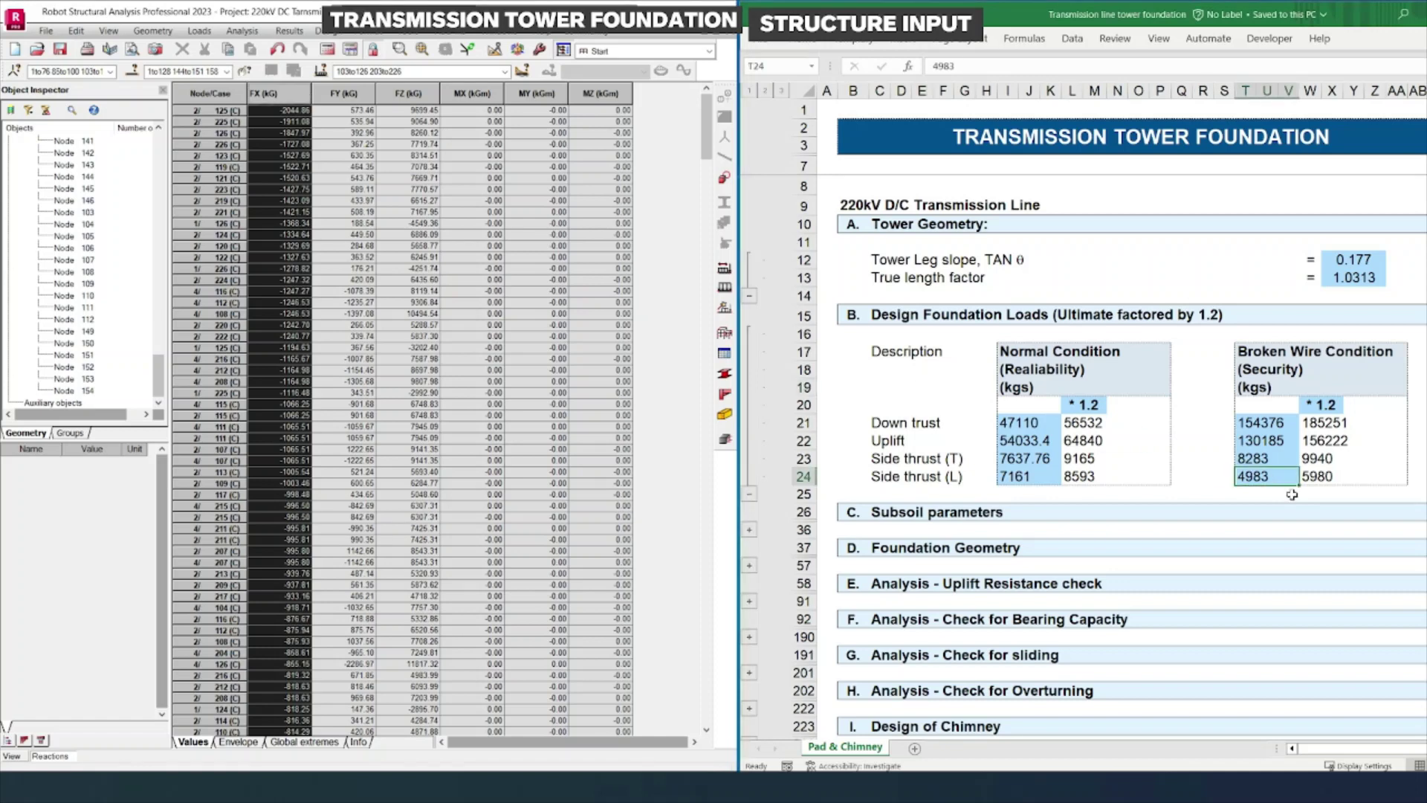
type("2044")
key("Up")
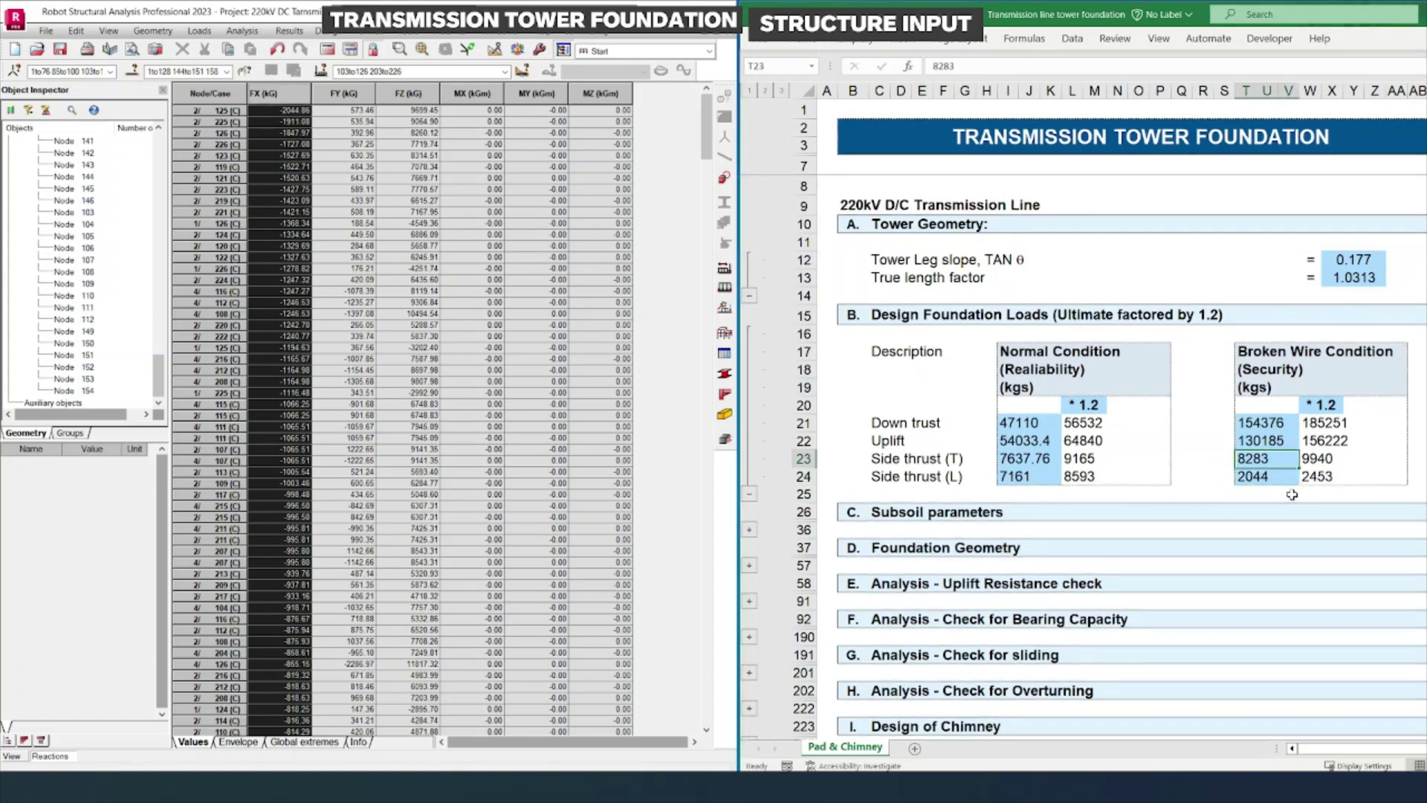
left_click(349, 95)
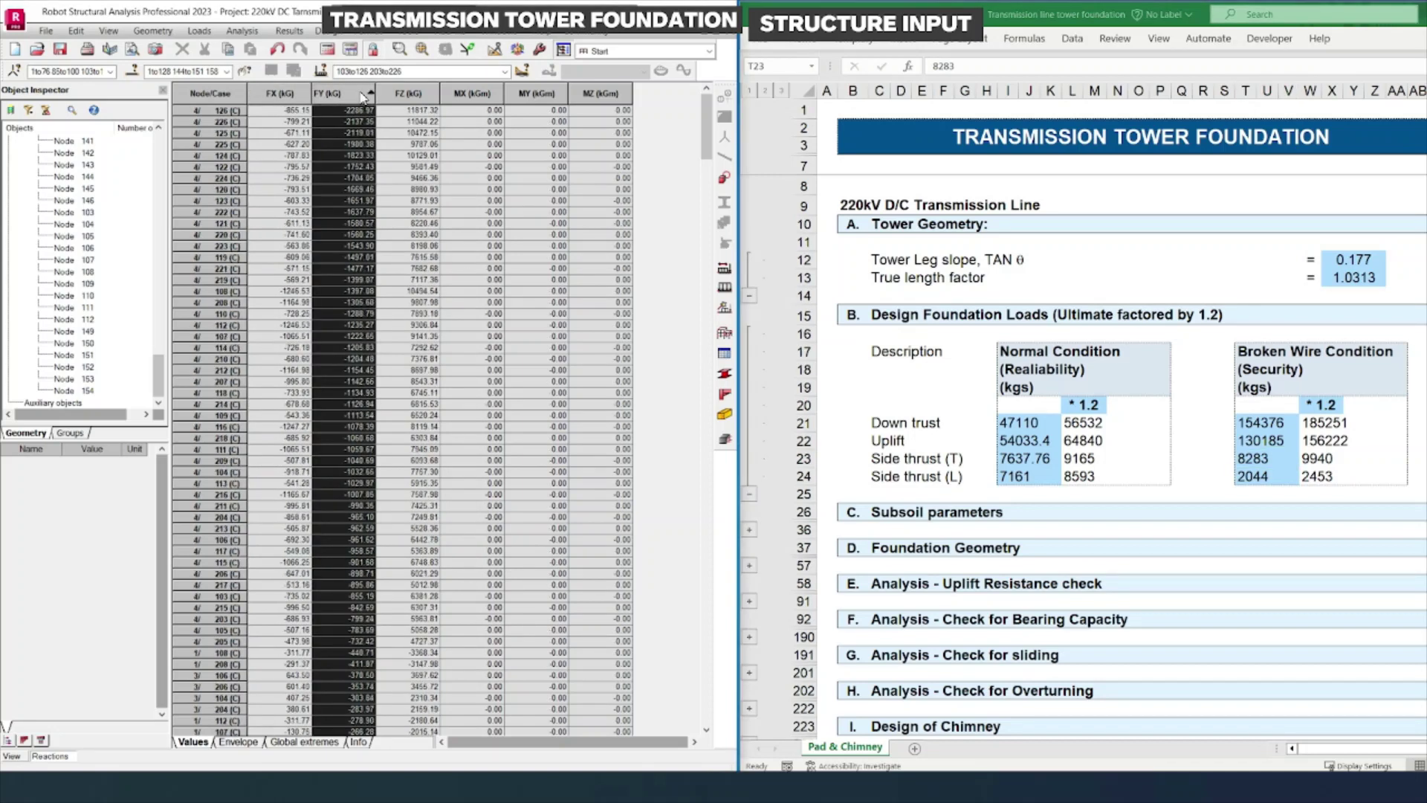
left_click(1284, 462)
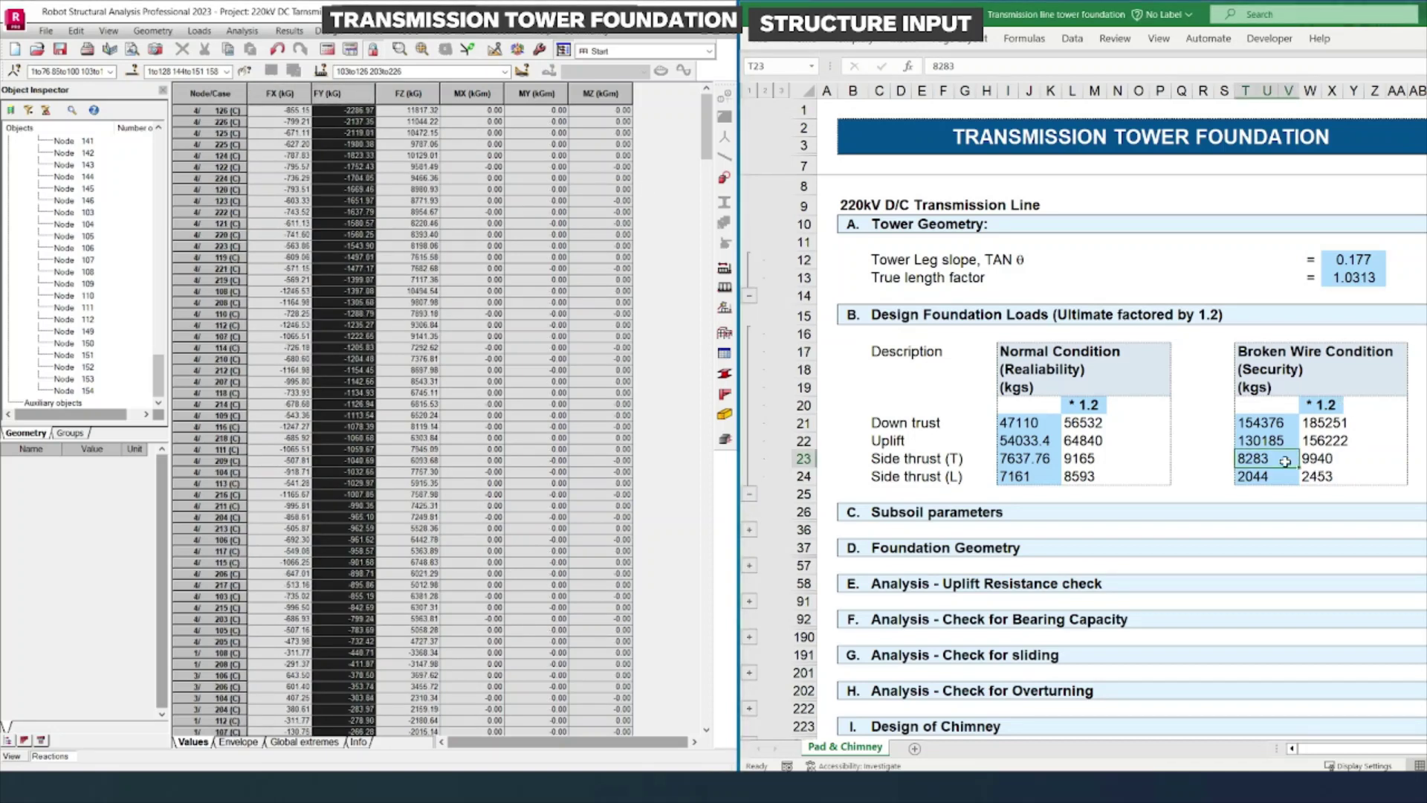
type("2286")
key("Up")
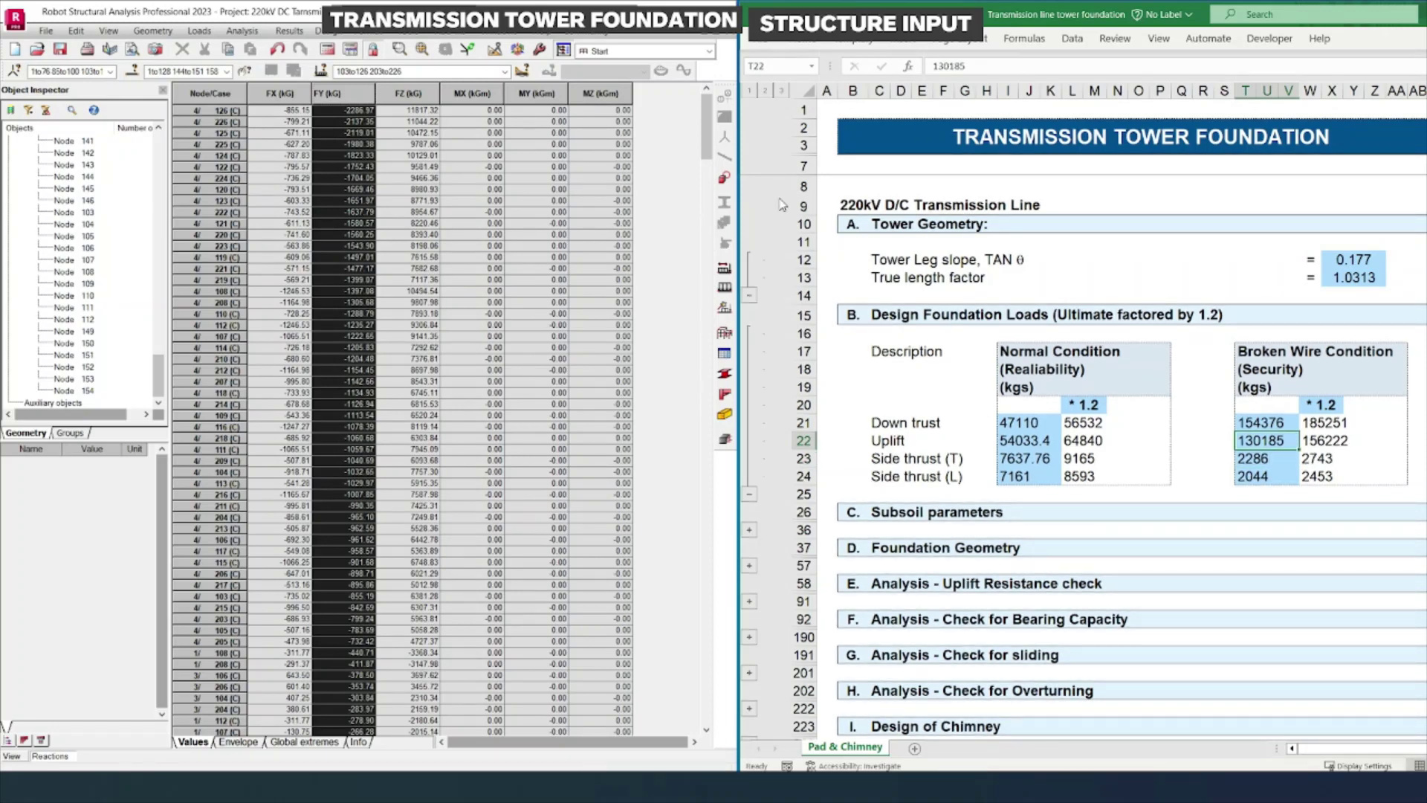
- Enter the broken-wire Down trust 4549 and Uplift 11817 from the FZ extremes
left_click(433, 94)
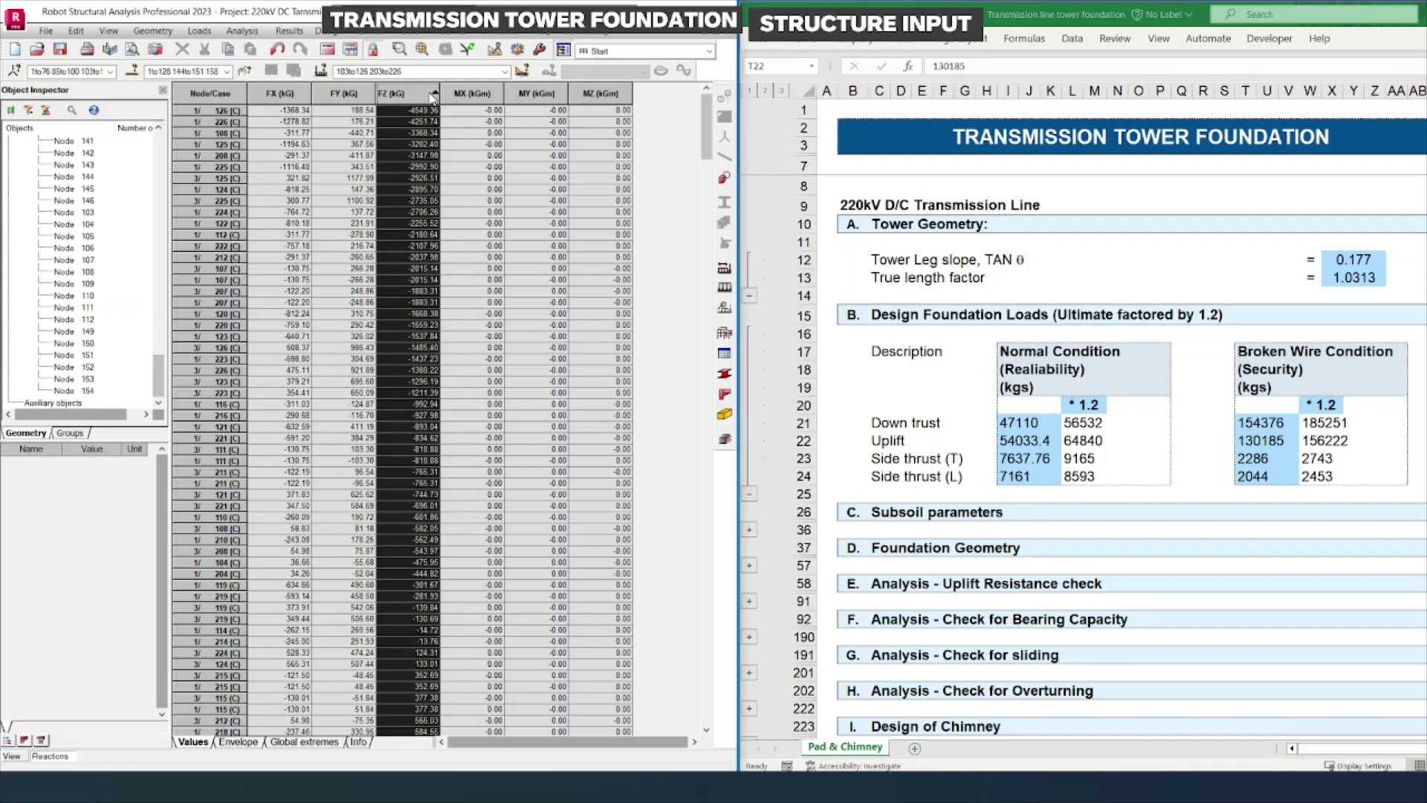
left_click(1297, 440)
left_click(1274, 425)
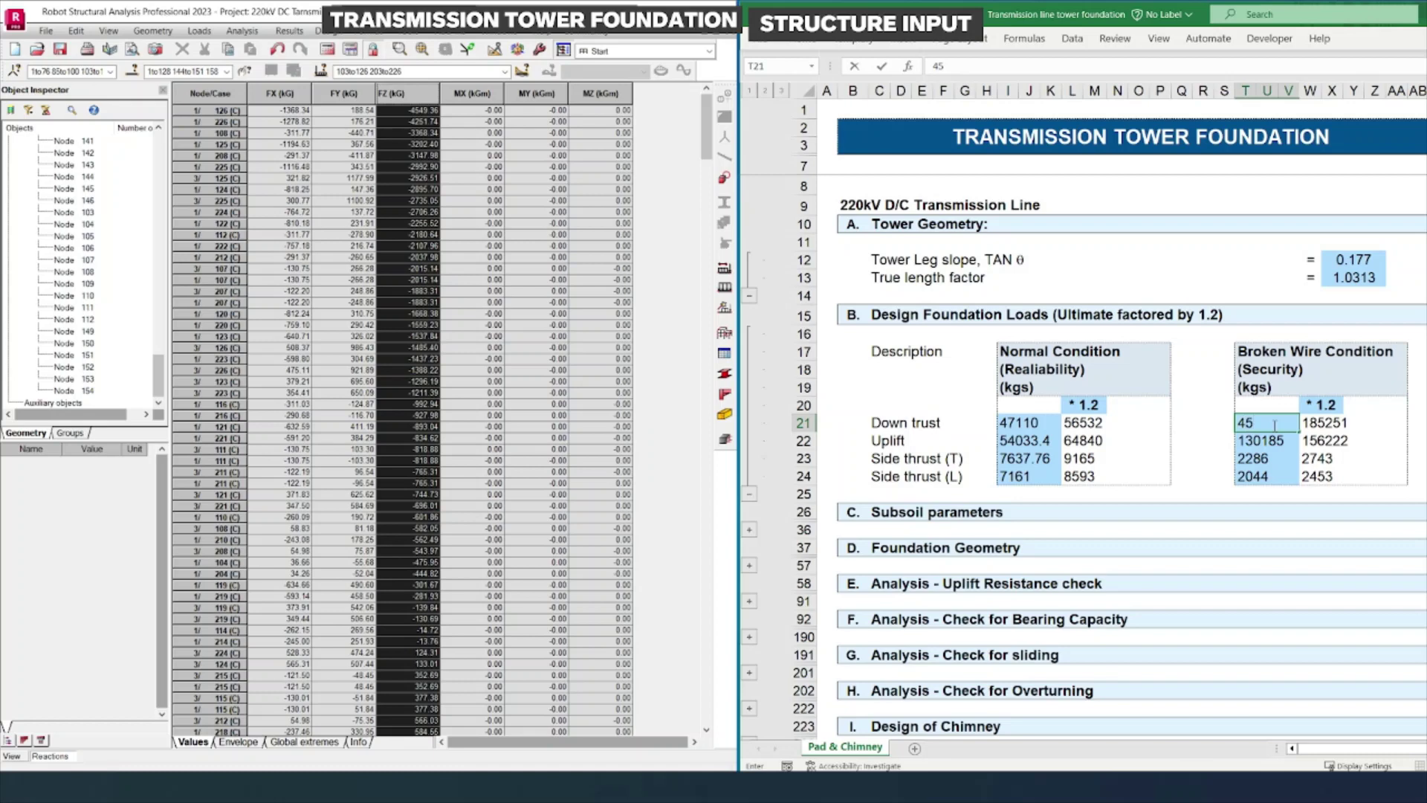
type("9")
key("Return")
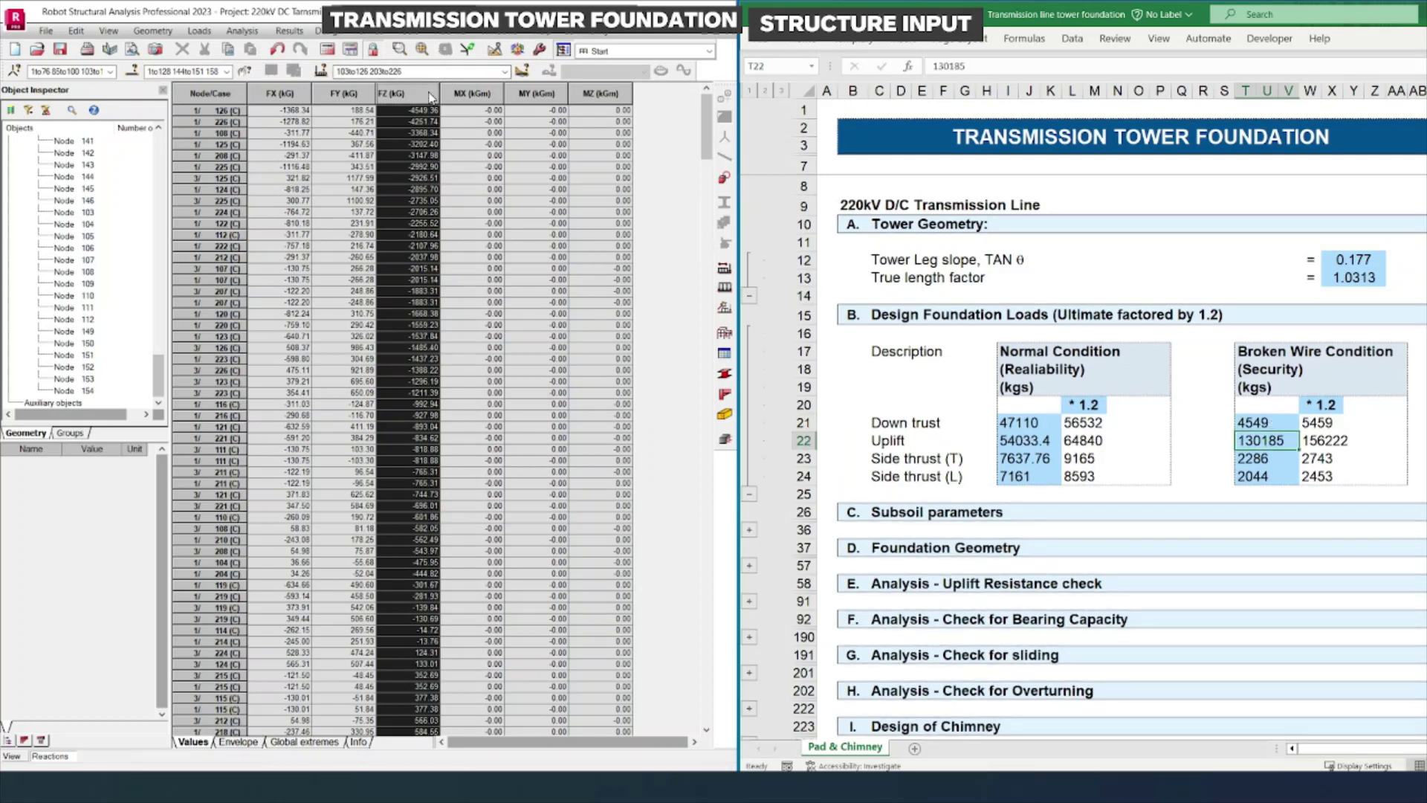
left_click(433, 93)
left_click(1293, 440)
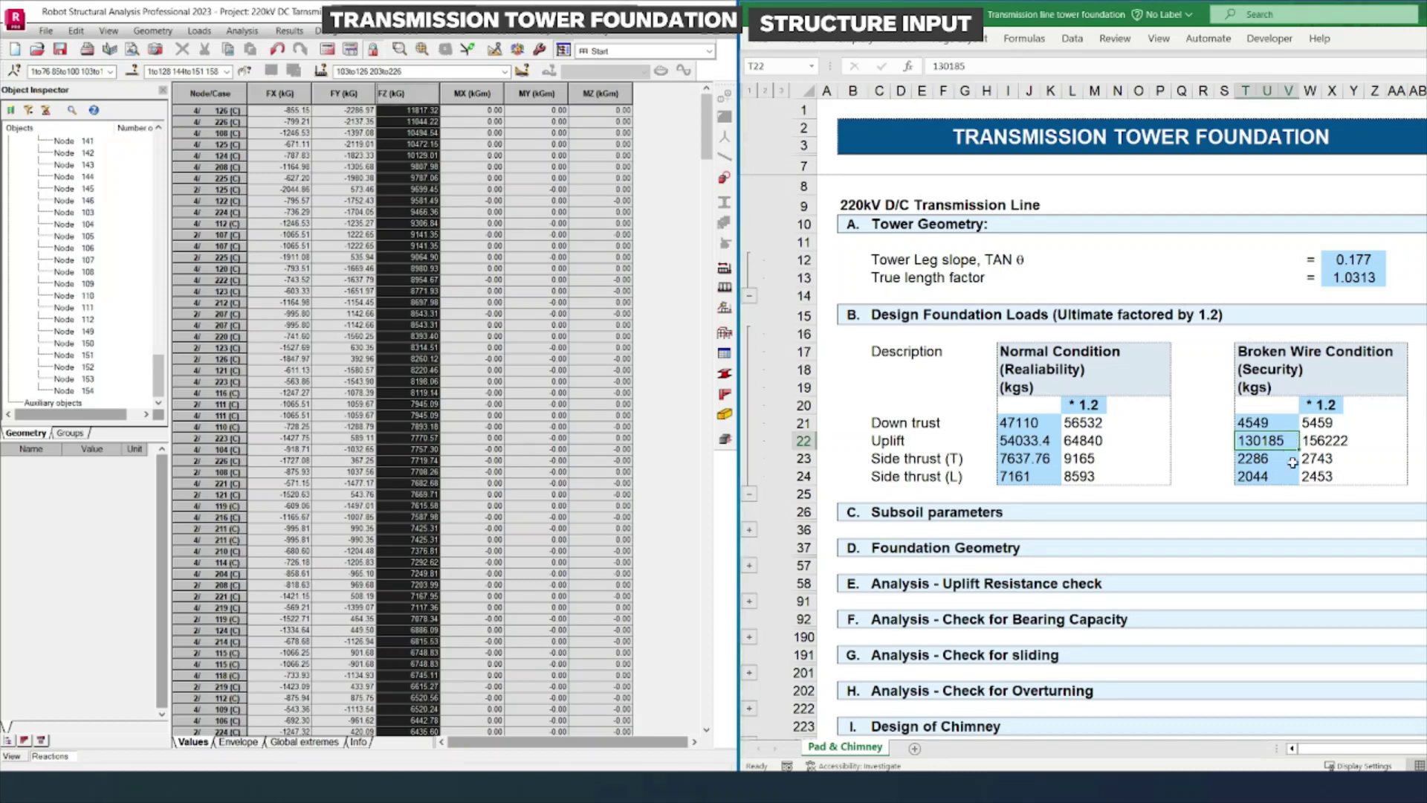
type("11817")
key("Return")
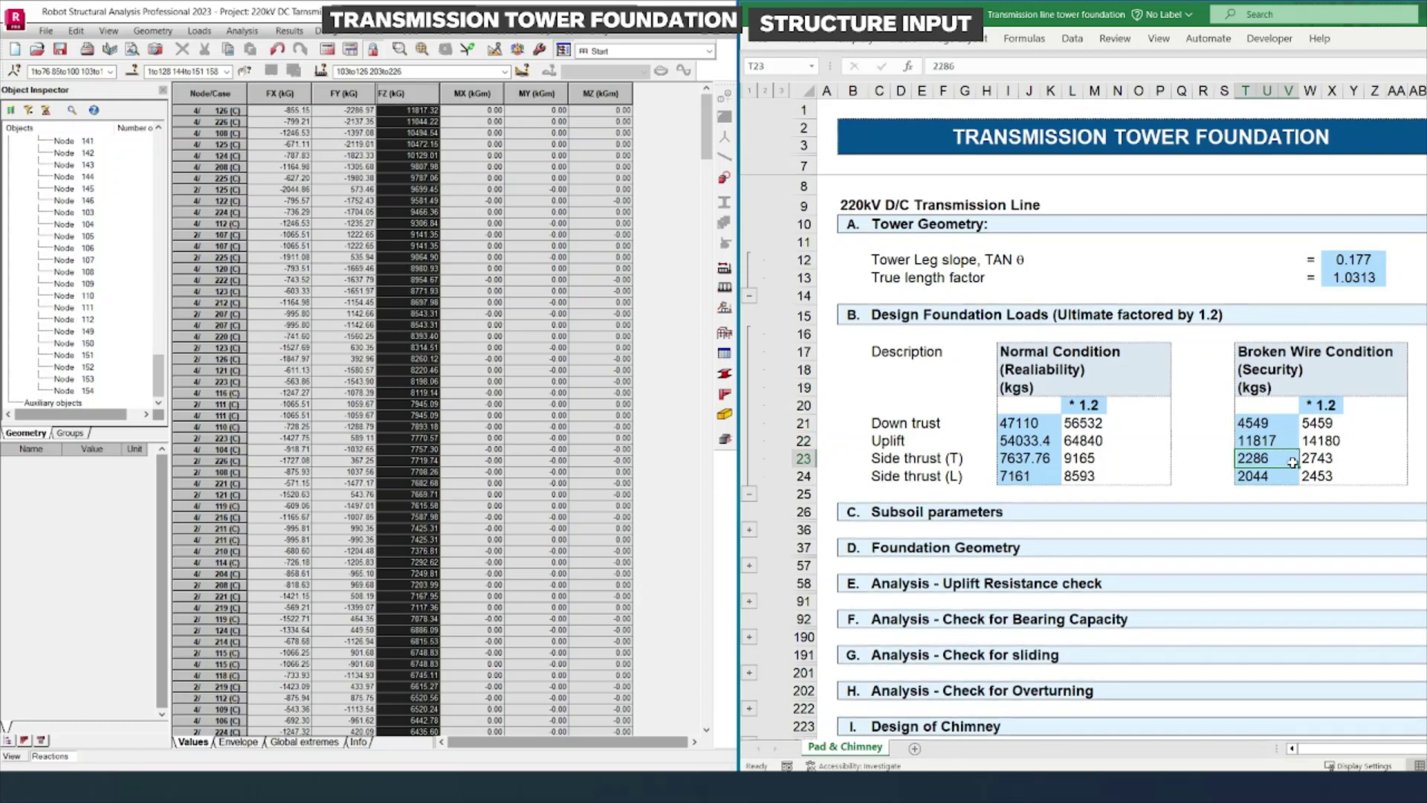
left_click(880, 313)
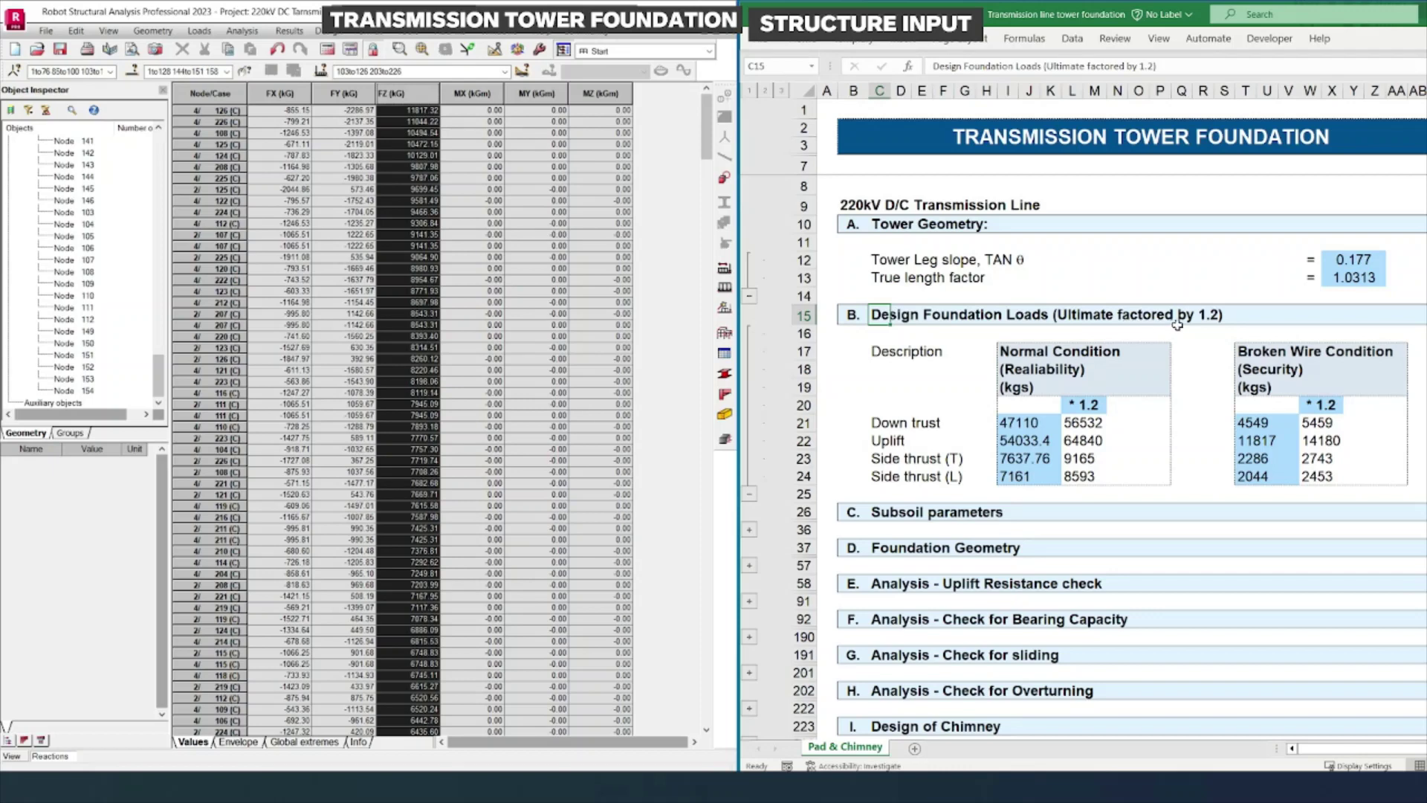
left_click(1087, 402)
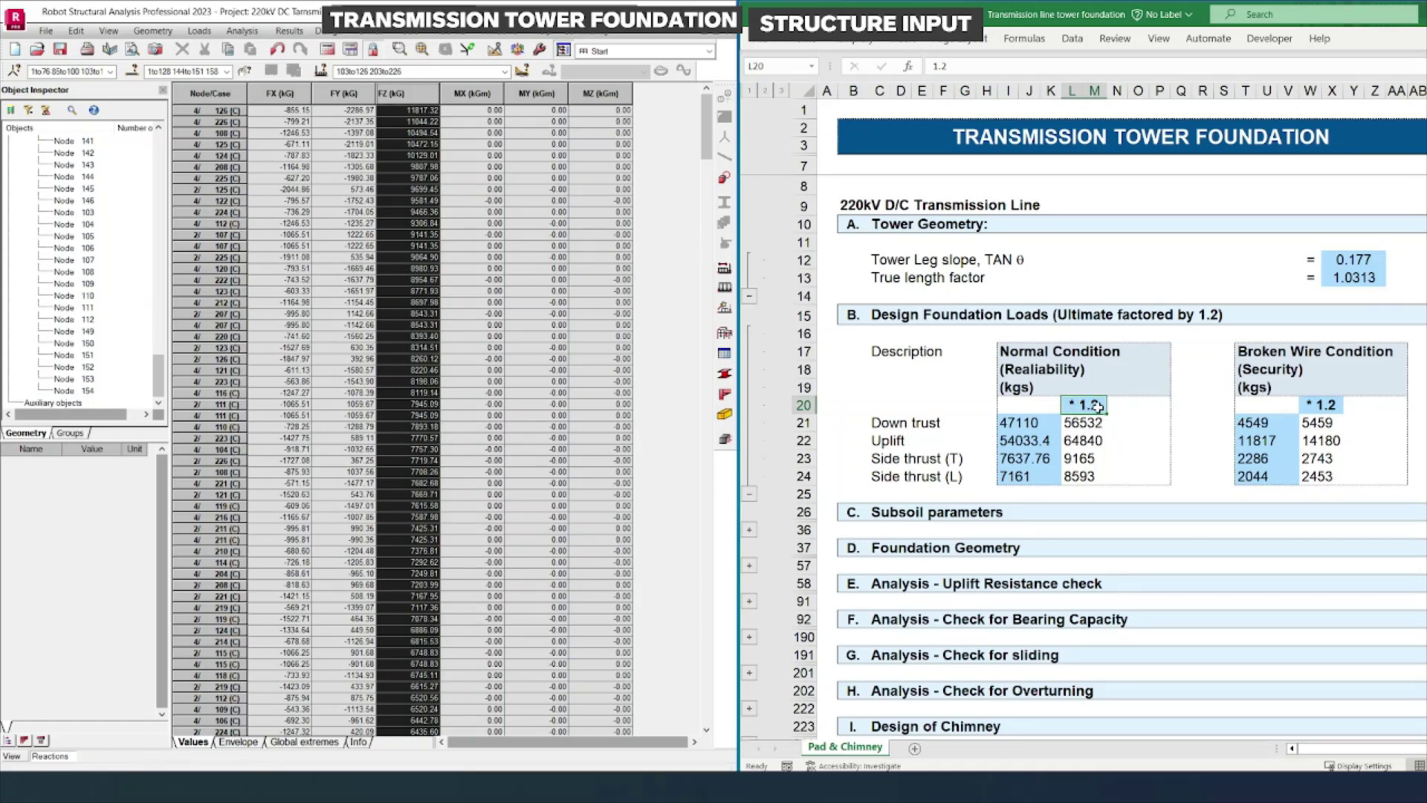
left_click(1320, 409)
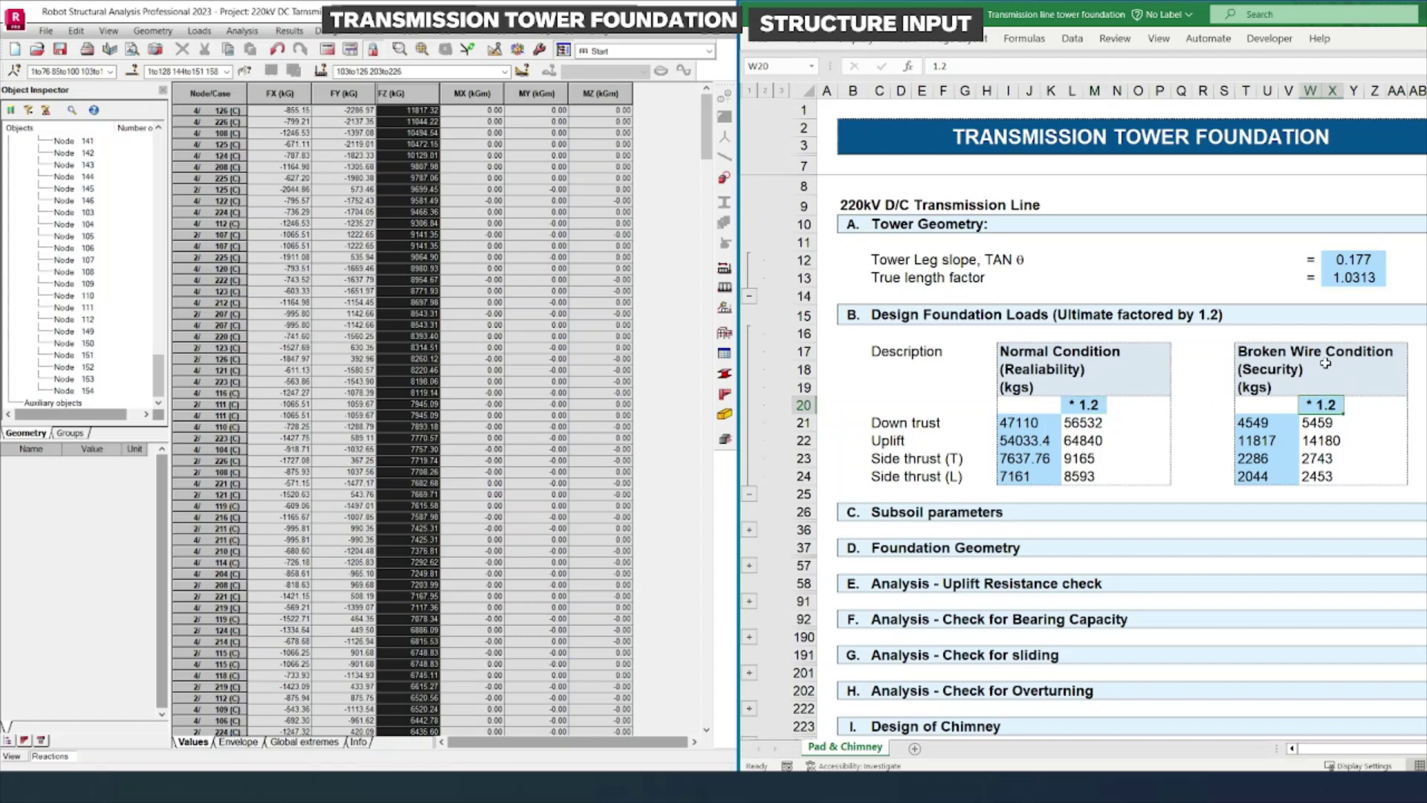
left_click(1044, 374)
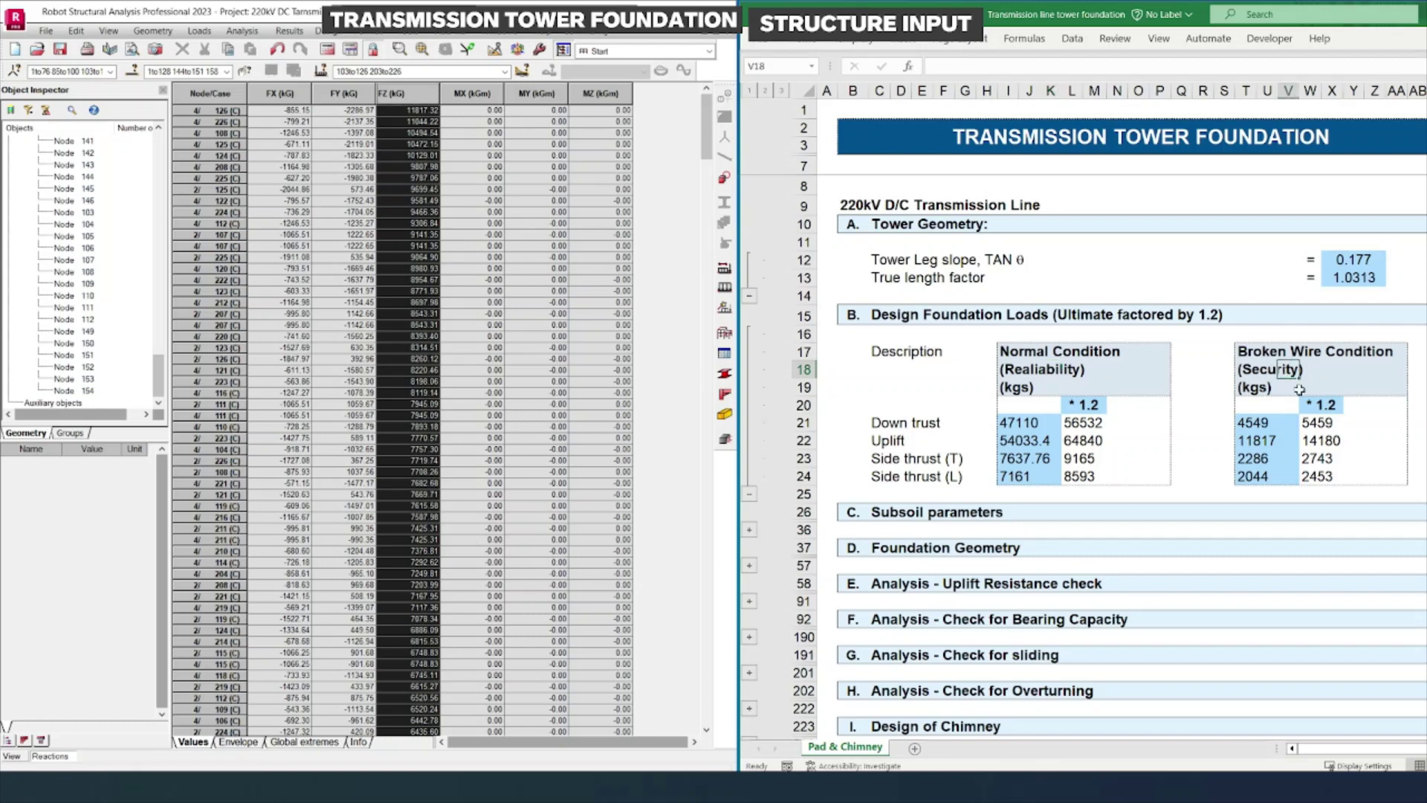
left_click(1142, 407)
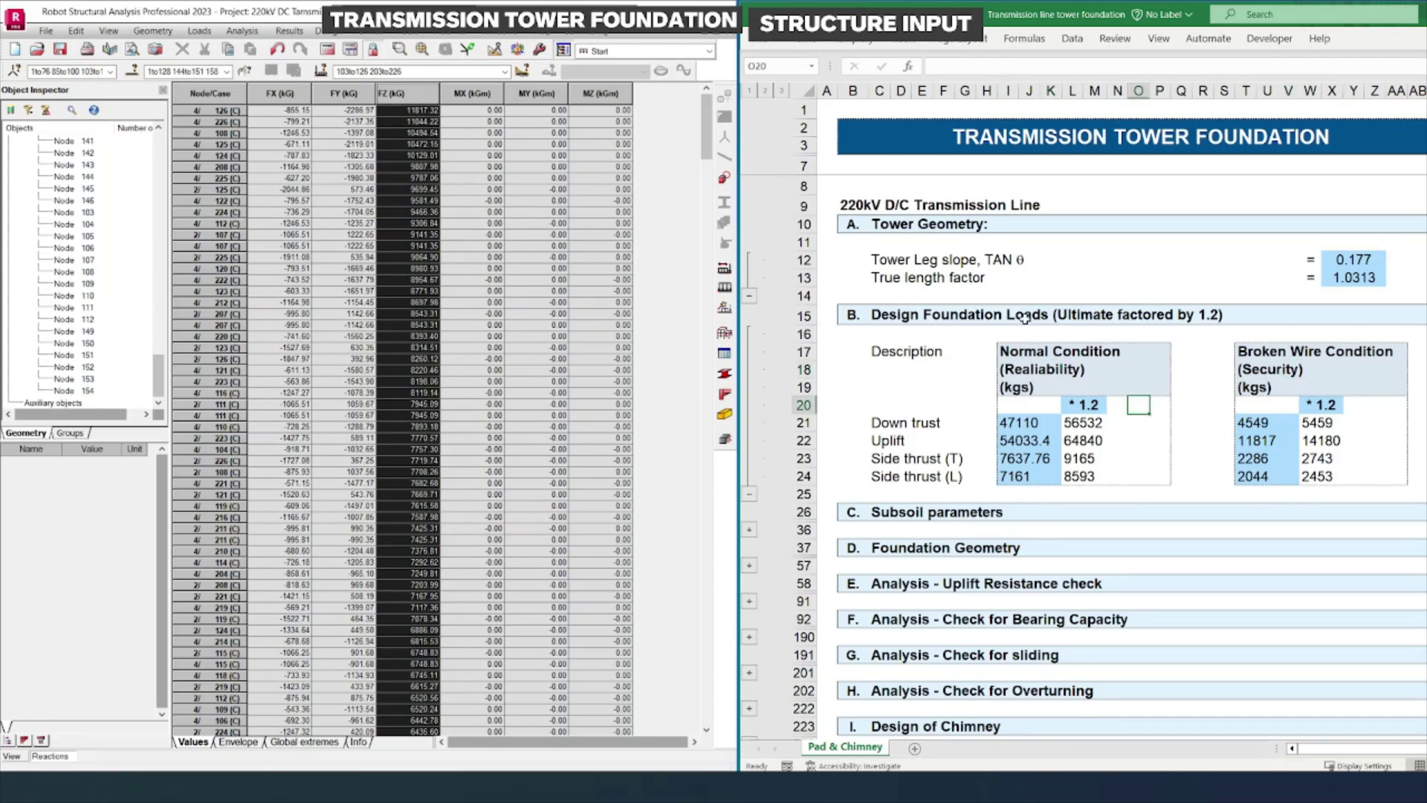
left_click(1120, 222)
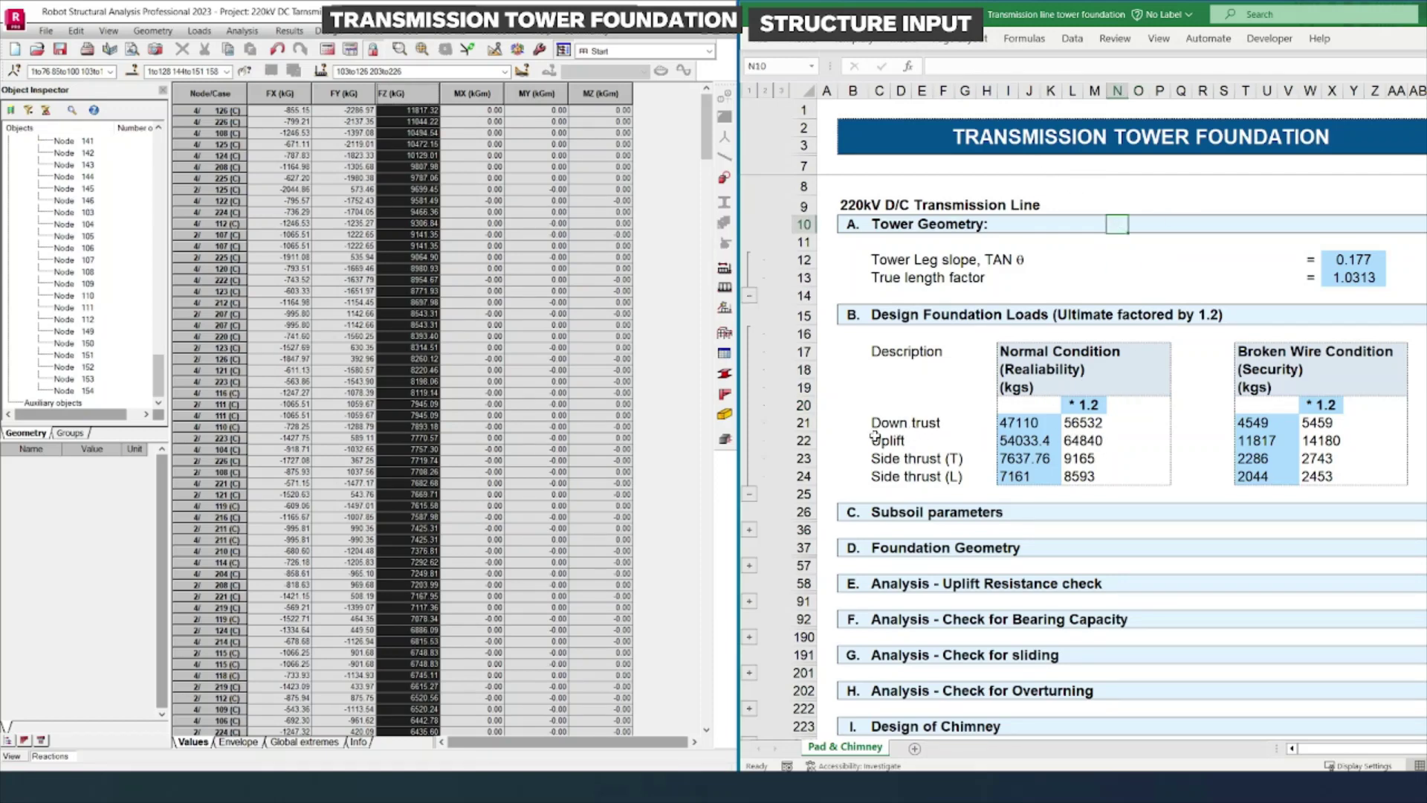
scroll(882, 438, "down", 3)
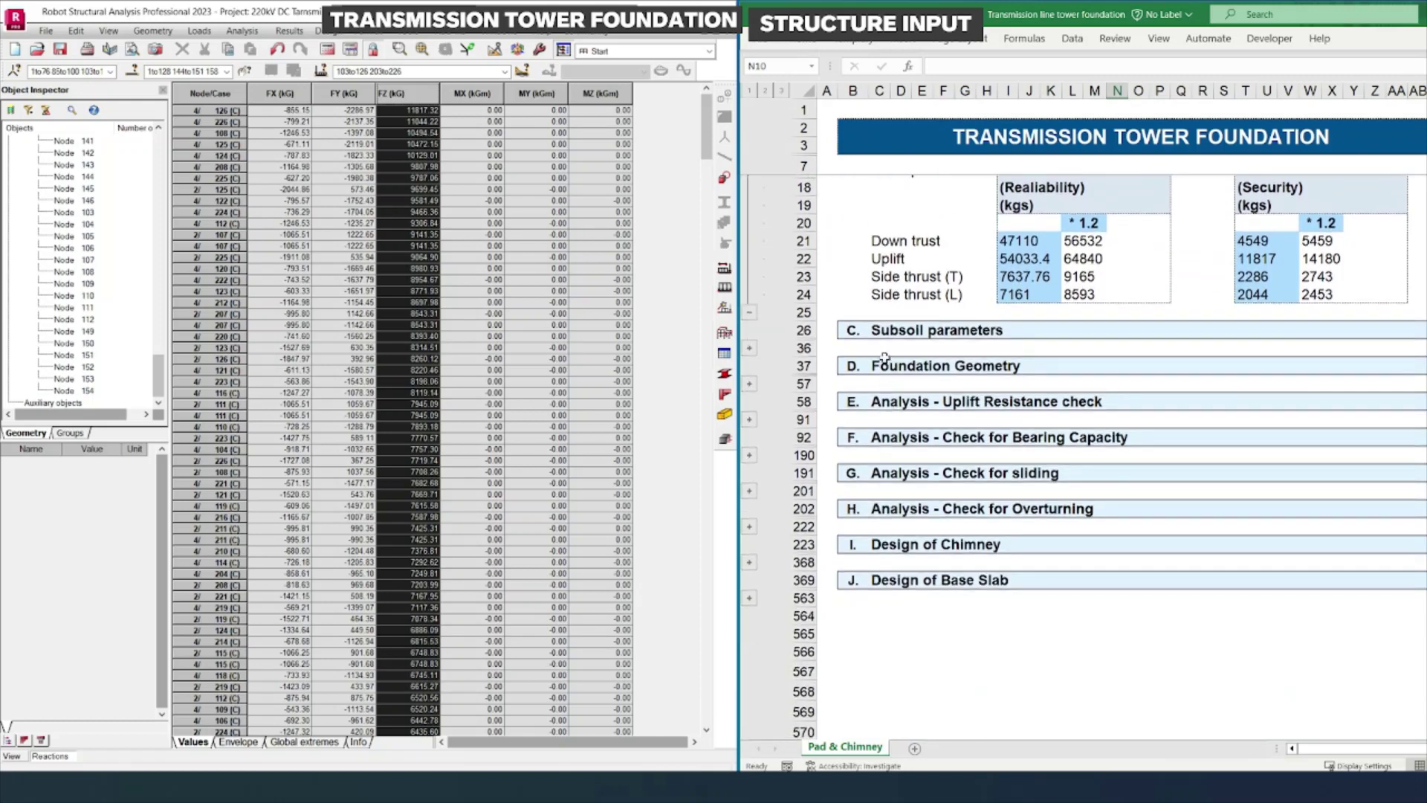
left_click(889, 336)
left_click_drag(889, 336, 1051, 576)
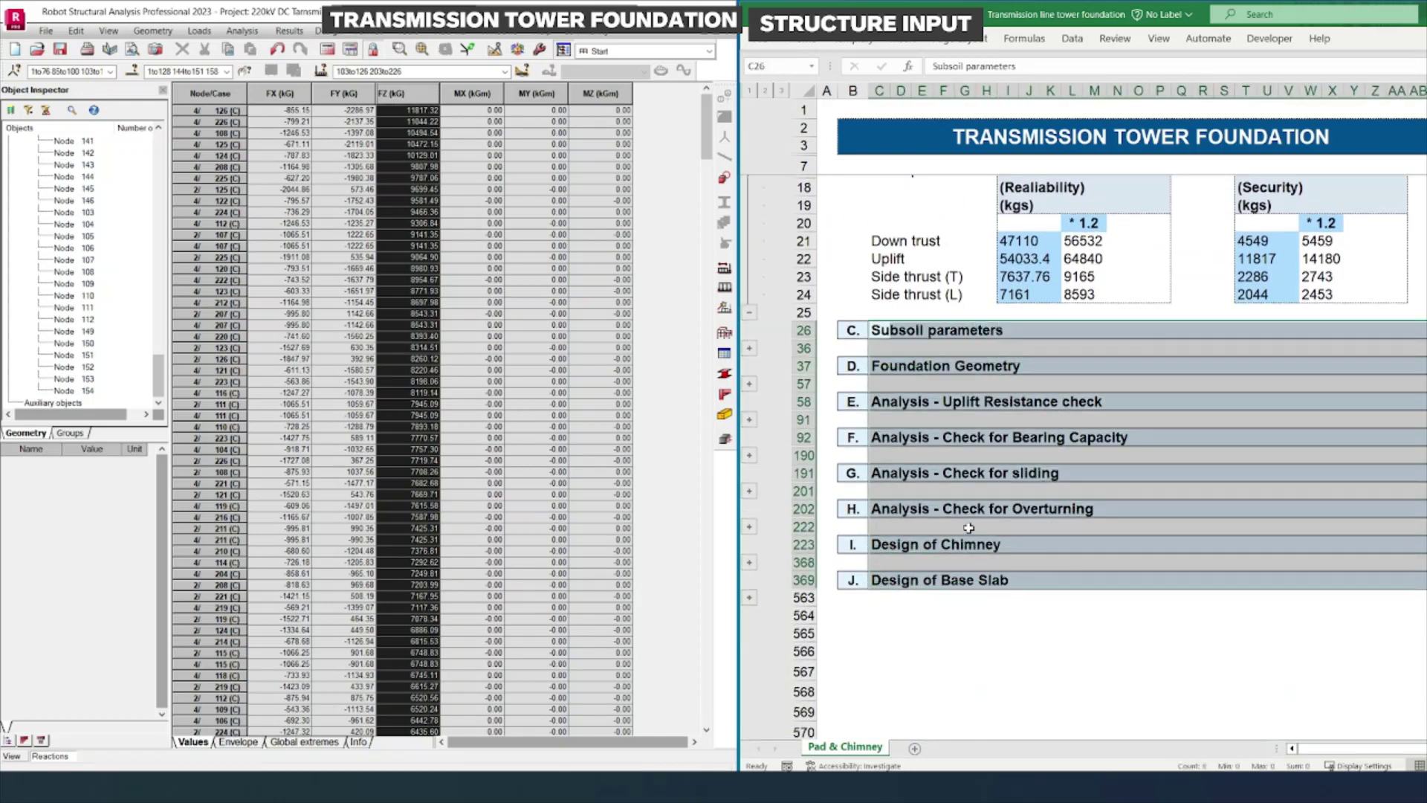
scroll(961, 504, "up", 2)
left_click(966, 487)
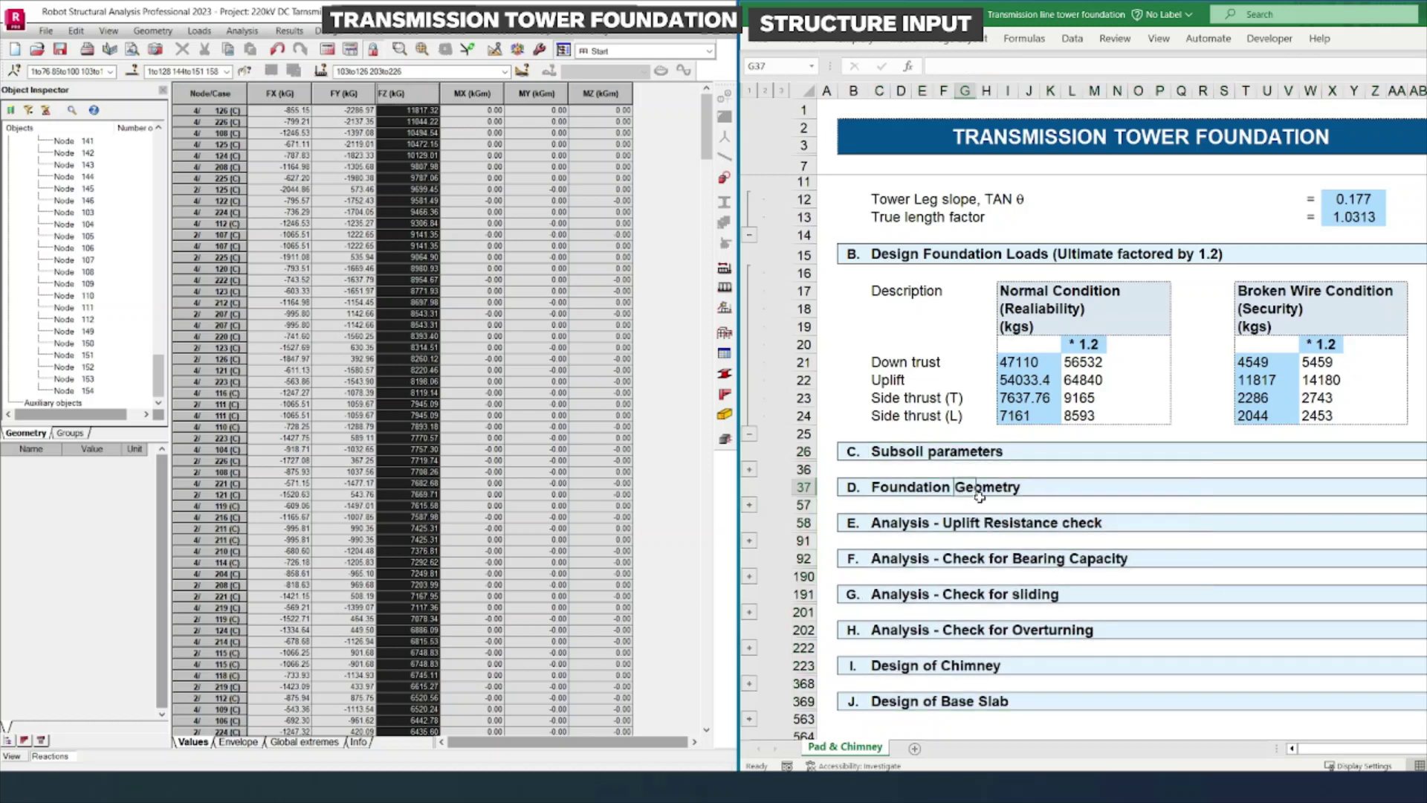